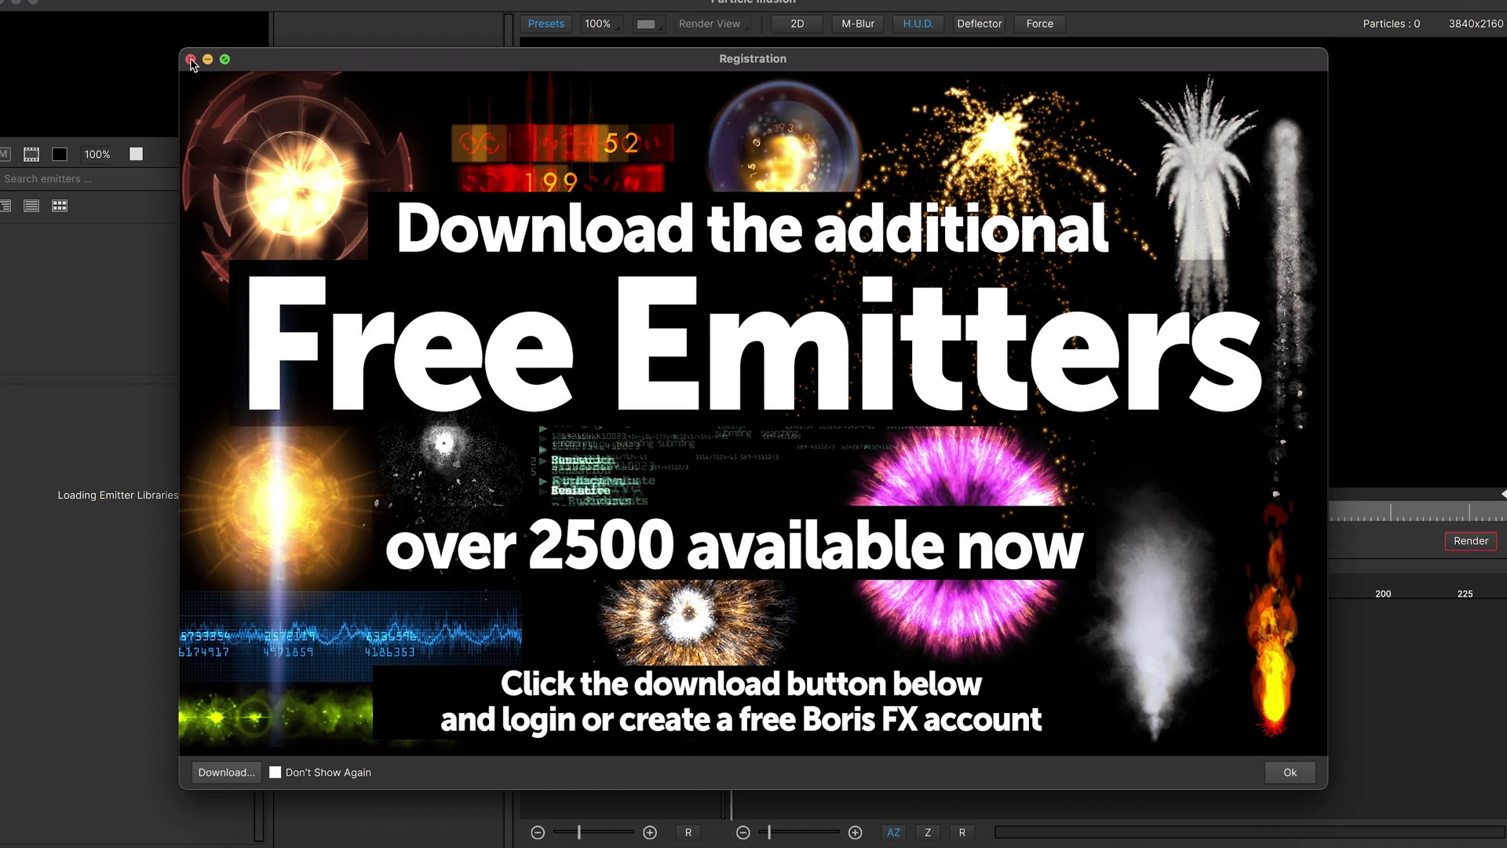
Step: Close the registration window and show the Background category of the emitter library
left_click(191, 59)
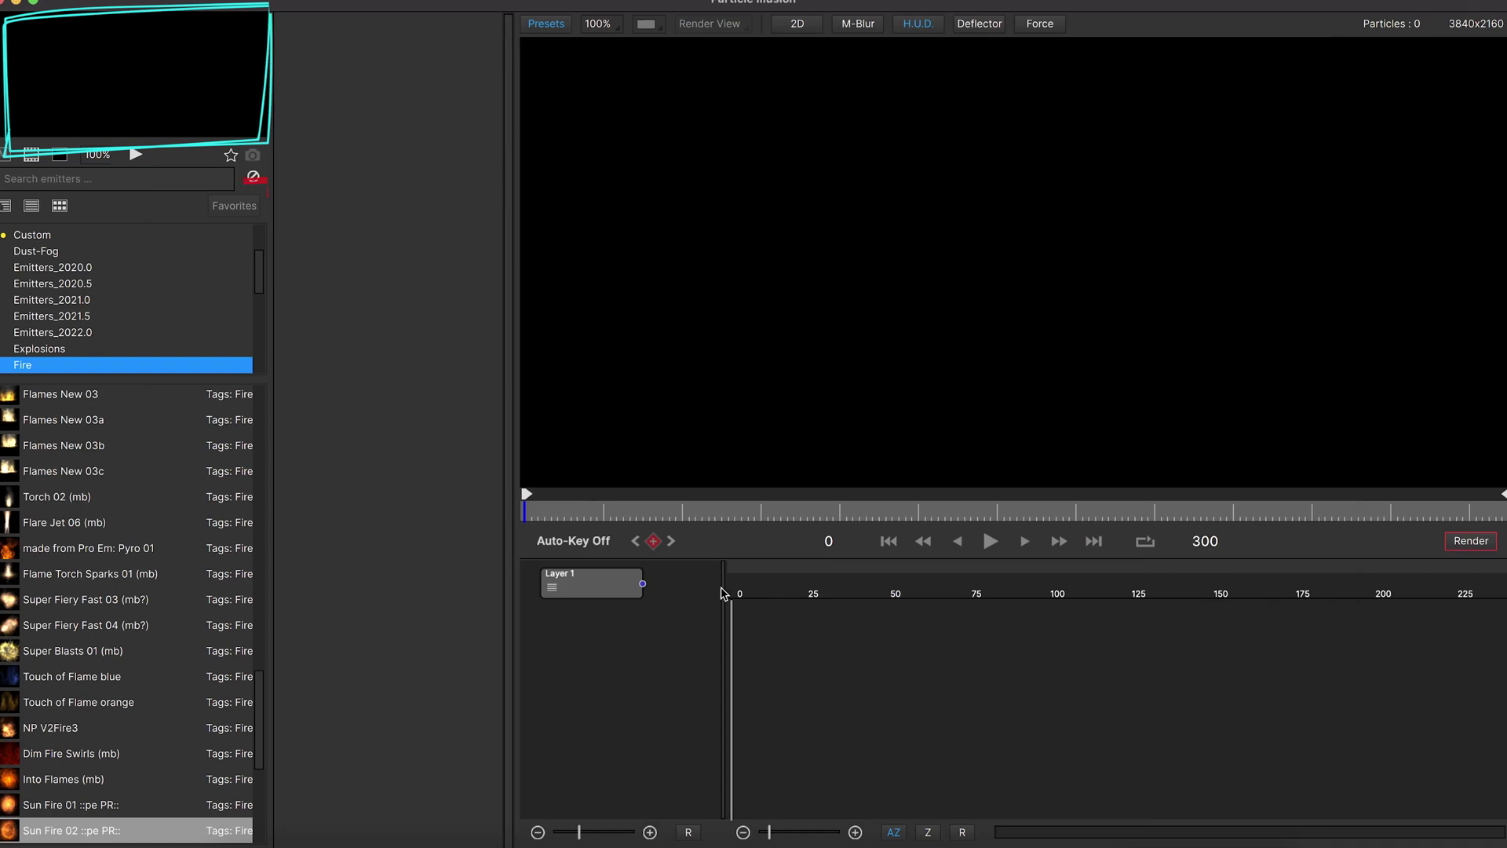
left_click(49, 392)
scroll(39, 259, "up", 2)
left_click(39, 249)
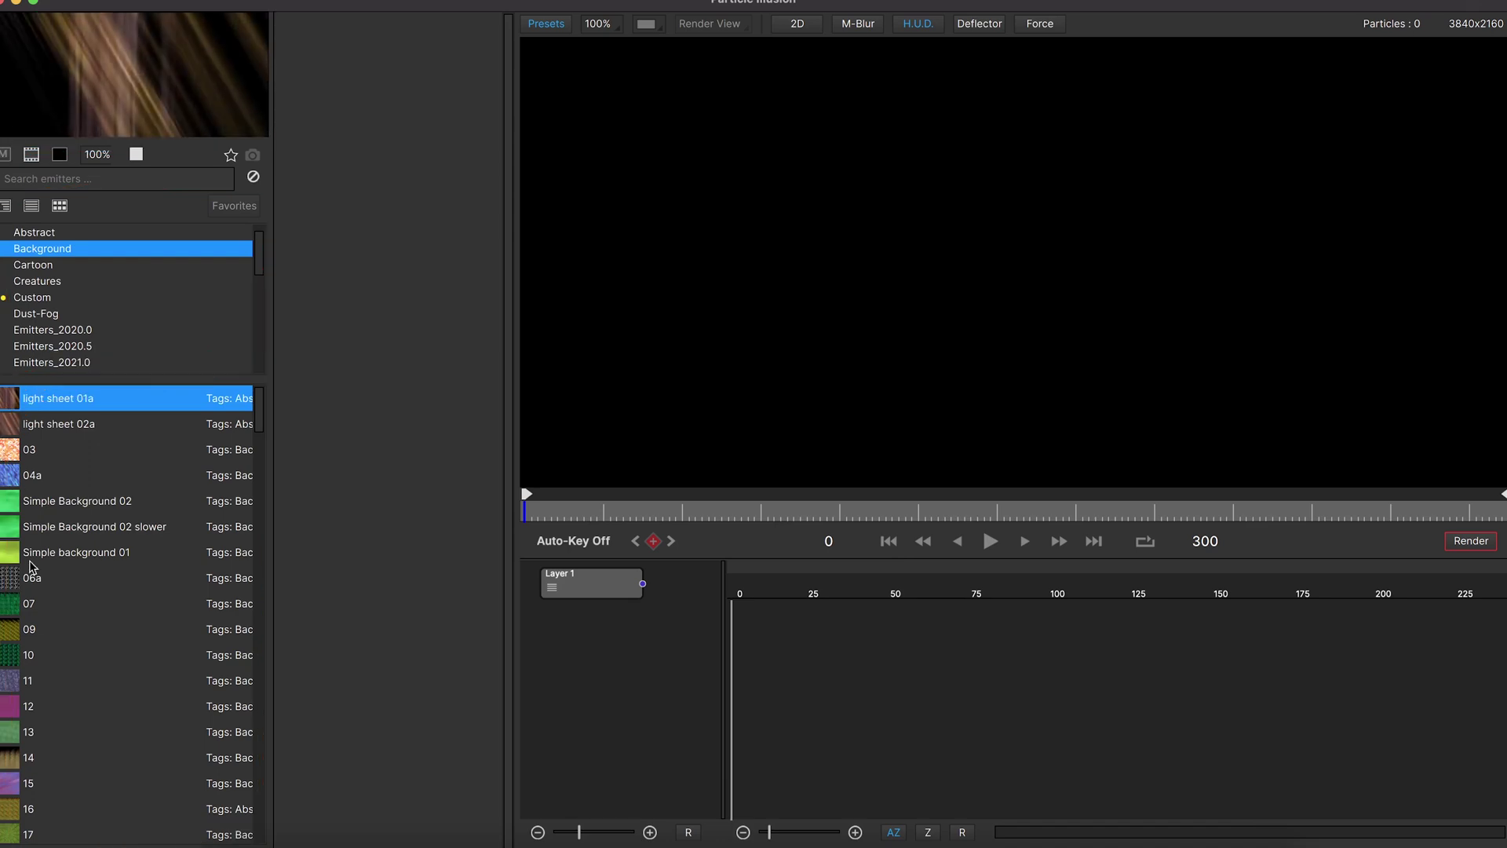
Step: Browse the Cartoon and Creatures emitter categories, previewing LaLuna Star burst 01a, and open the Fire category
left_click(60, 264)
scroll(79, 624, "down", 15)
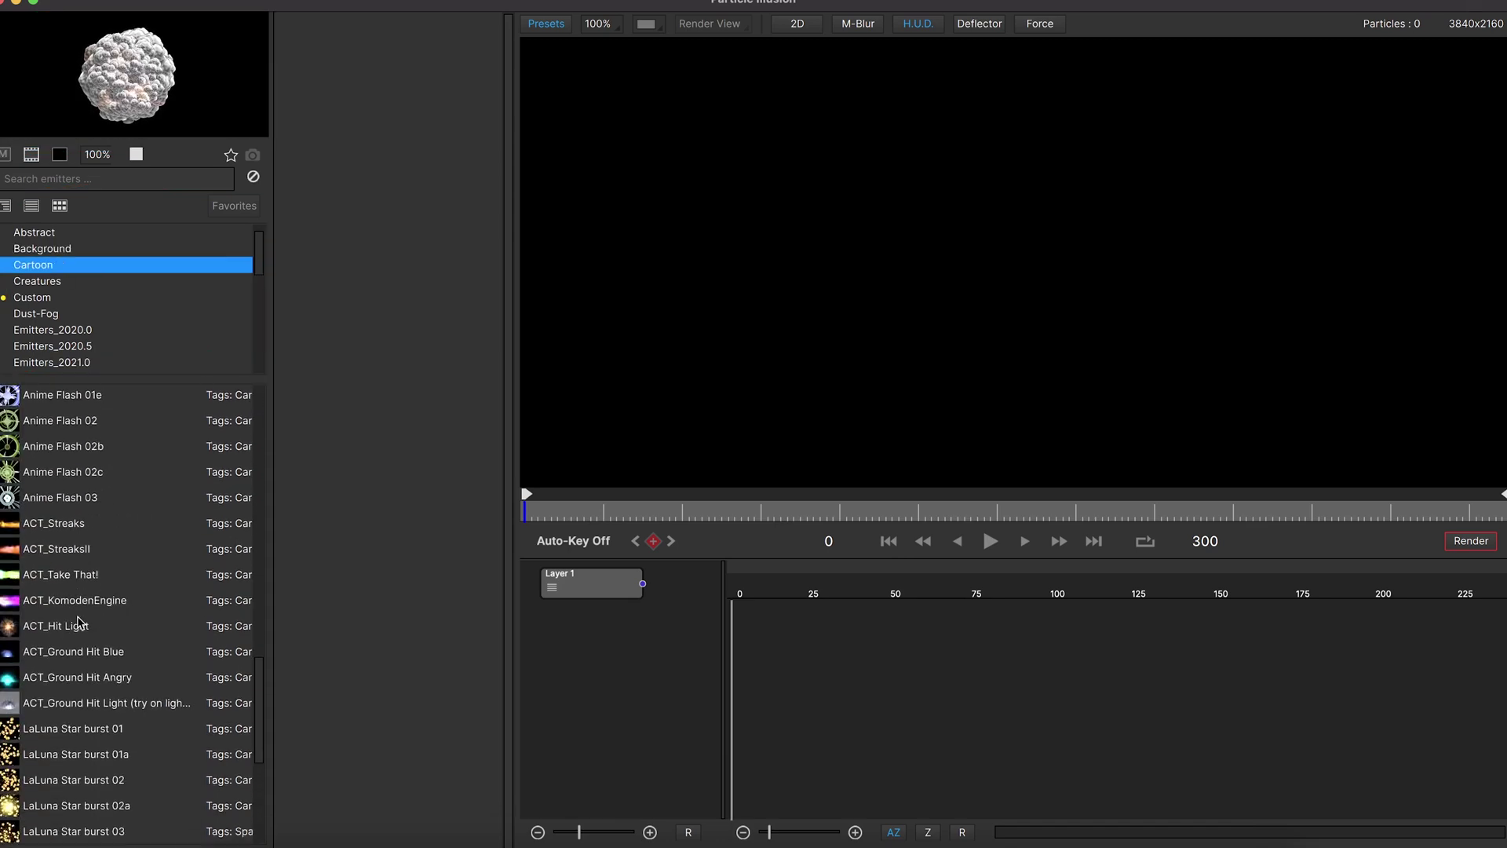
left_click(75, 699)
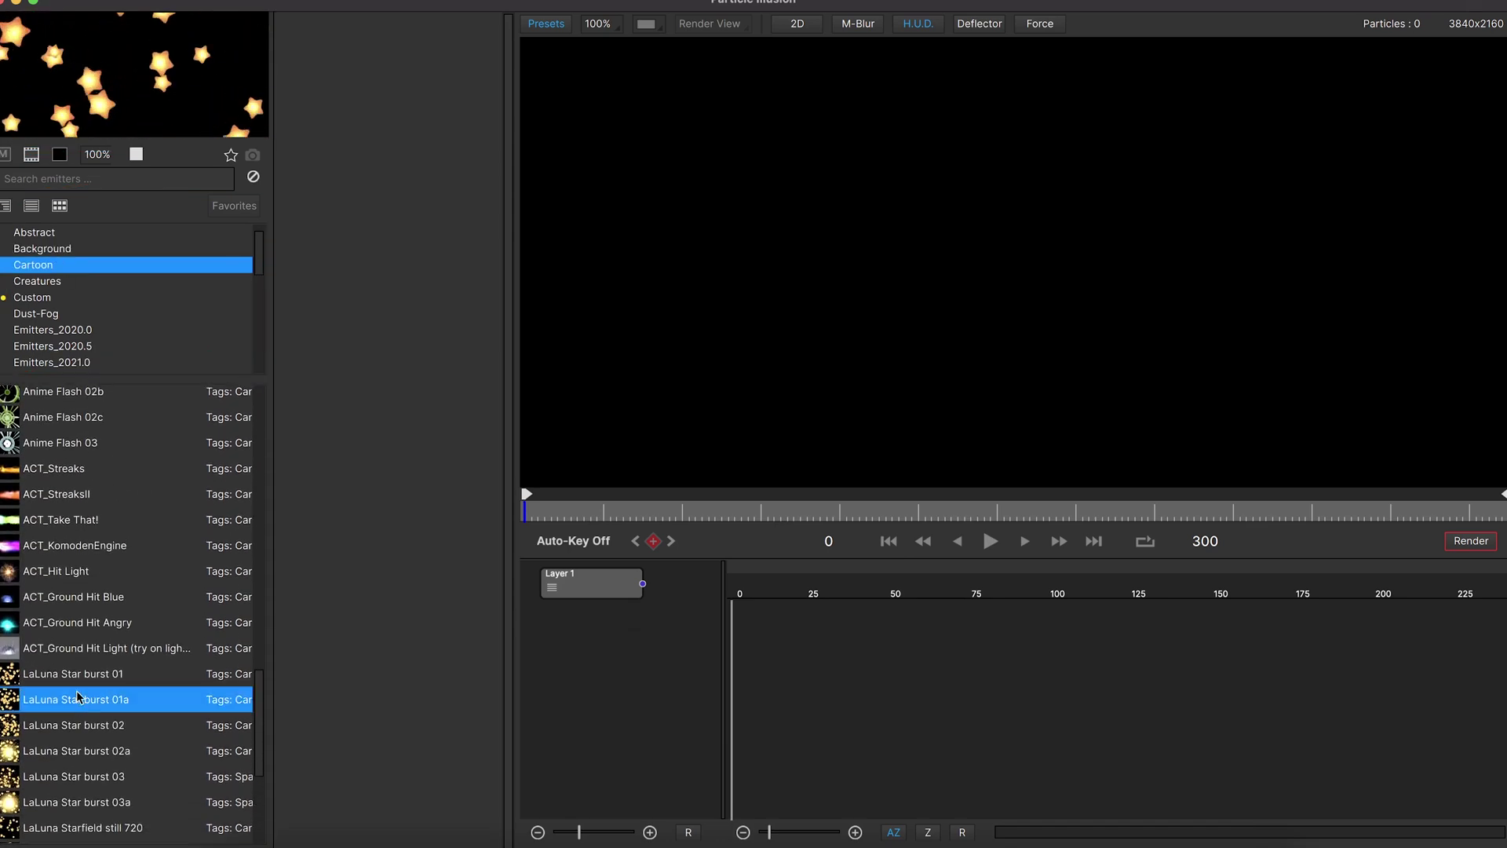
left_click(32, 283)
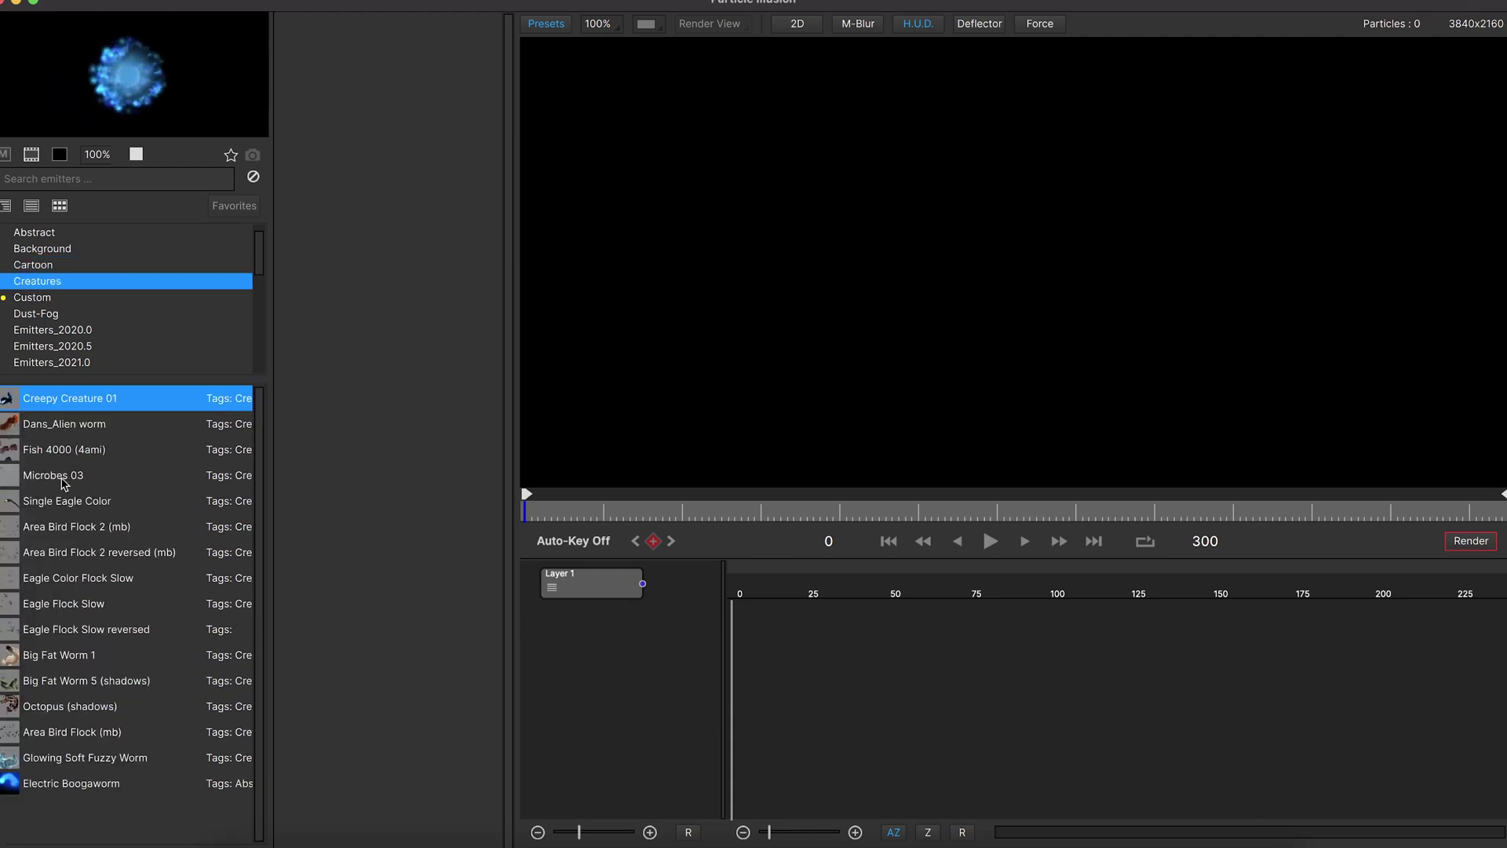
scroll(47, 298, "down", 3)
left_click(26, 283)
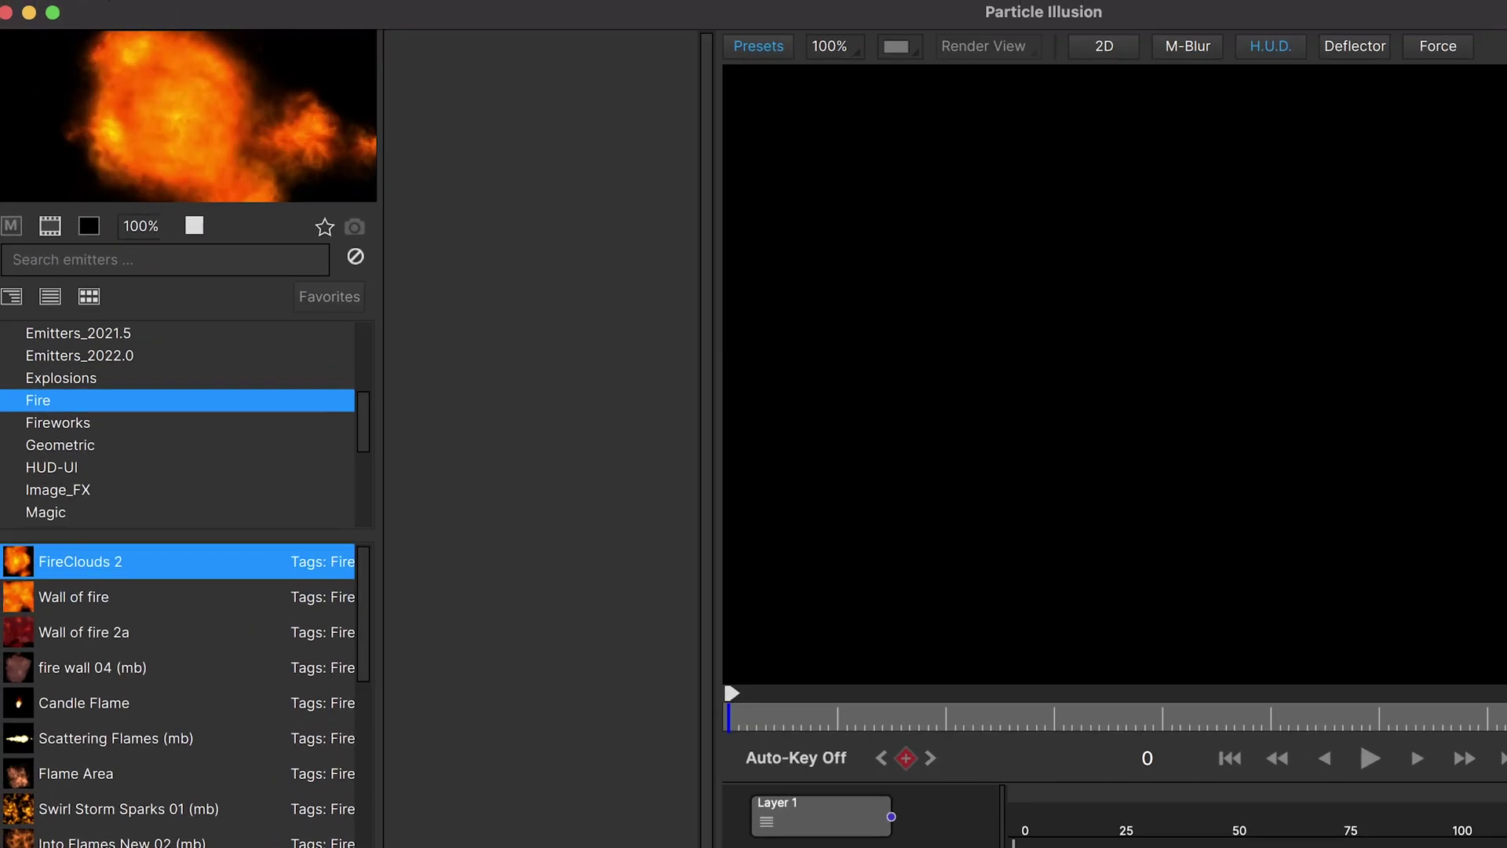
Step: Set the default stage size for new projects to UHD 4K 23.976 in the preferences and apply it
left_click(140, 3)
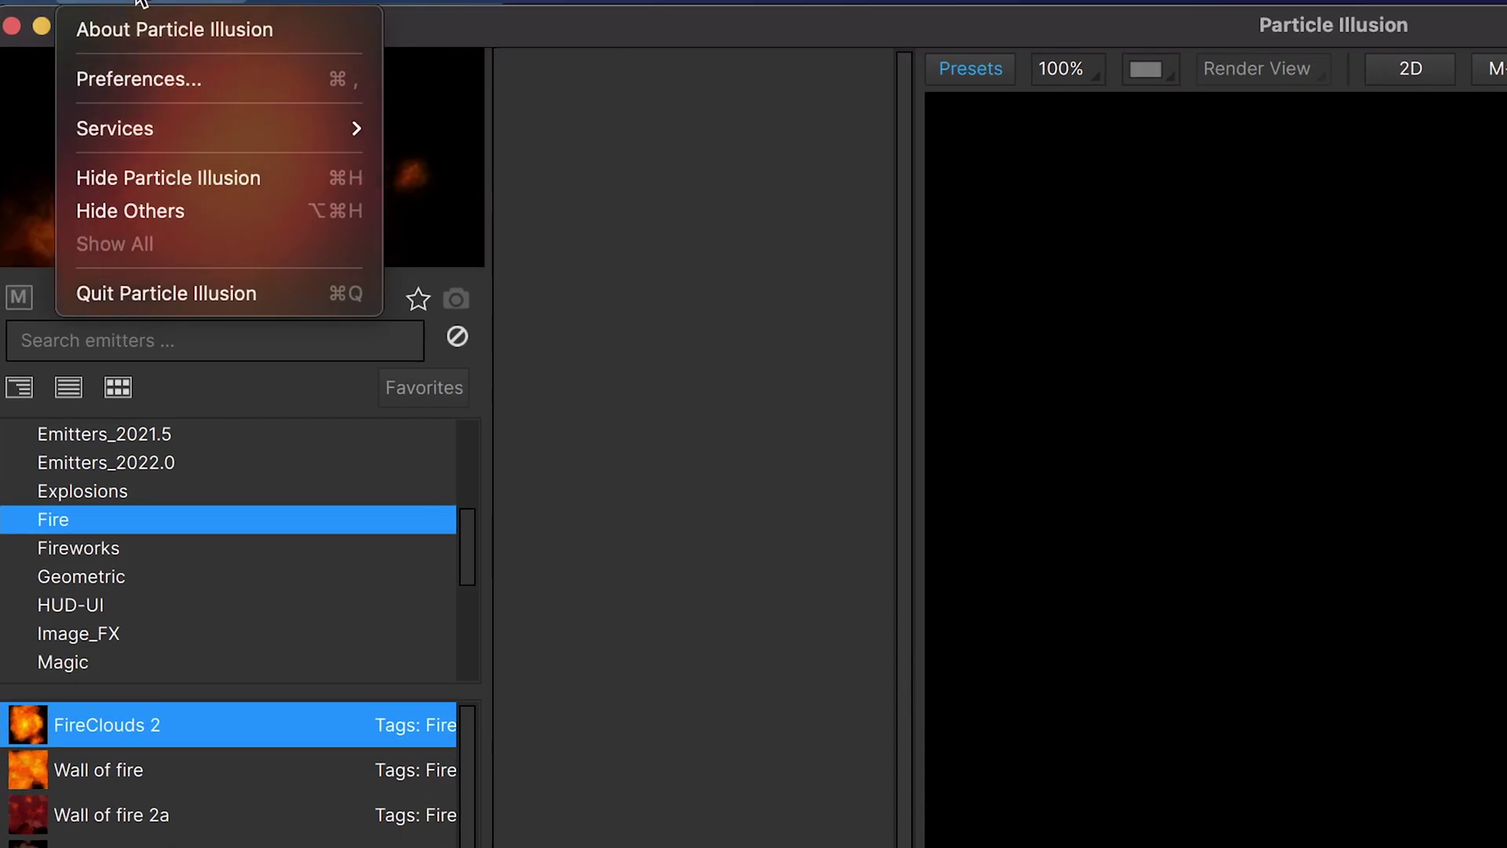
left_click(143, 69)
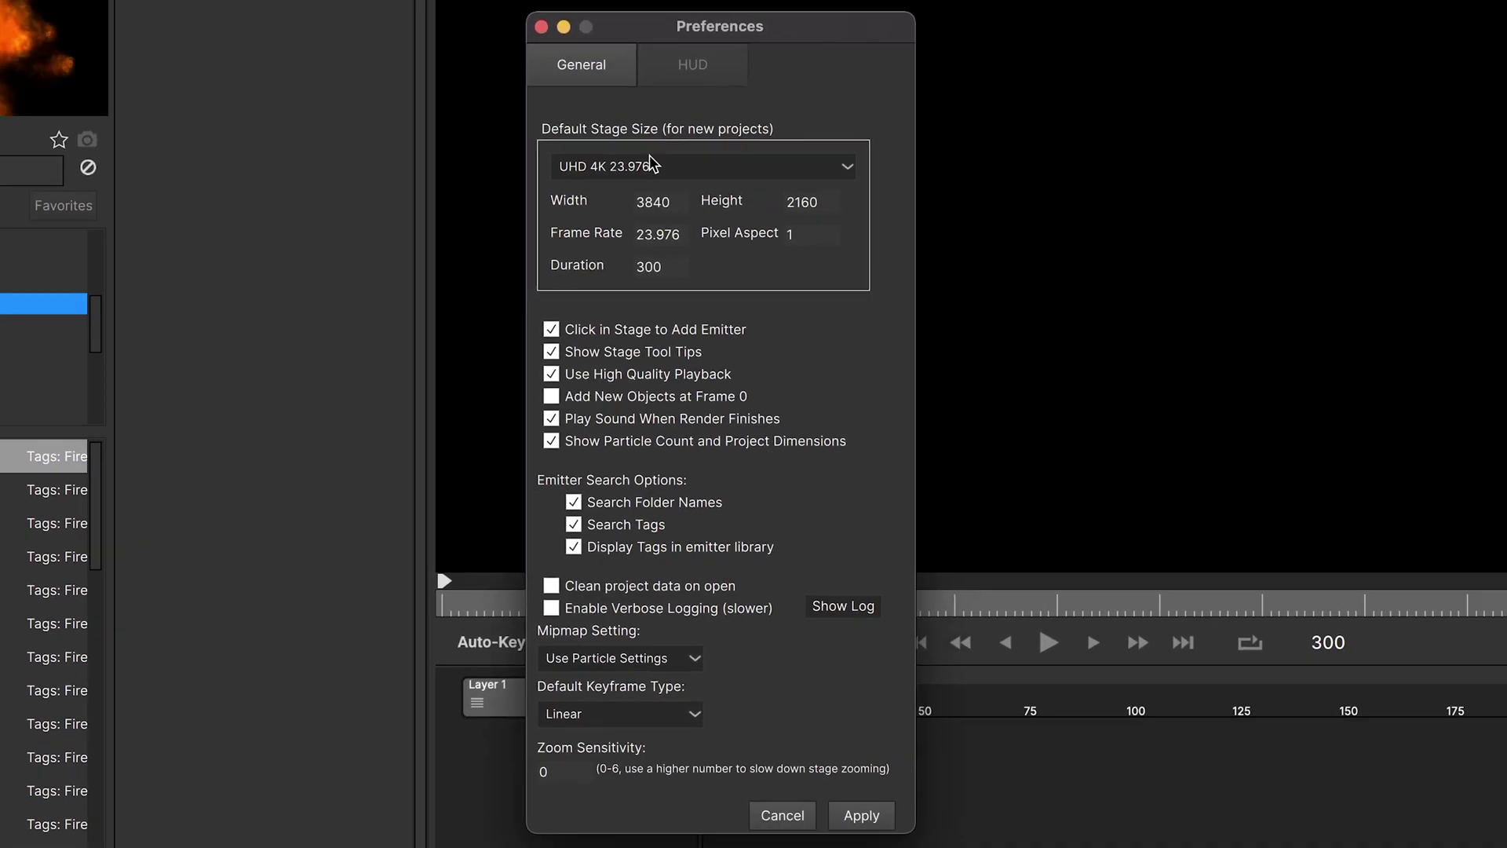
left_click(650, 165)
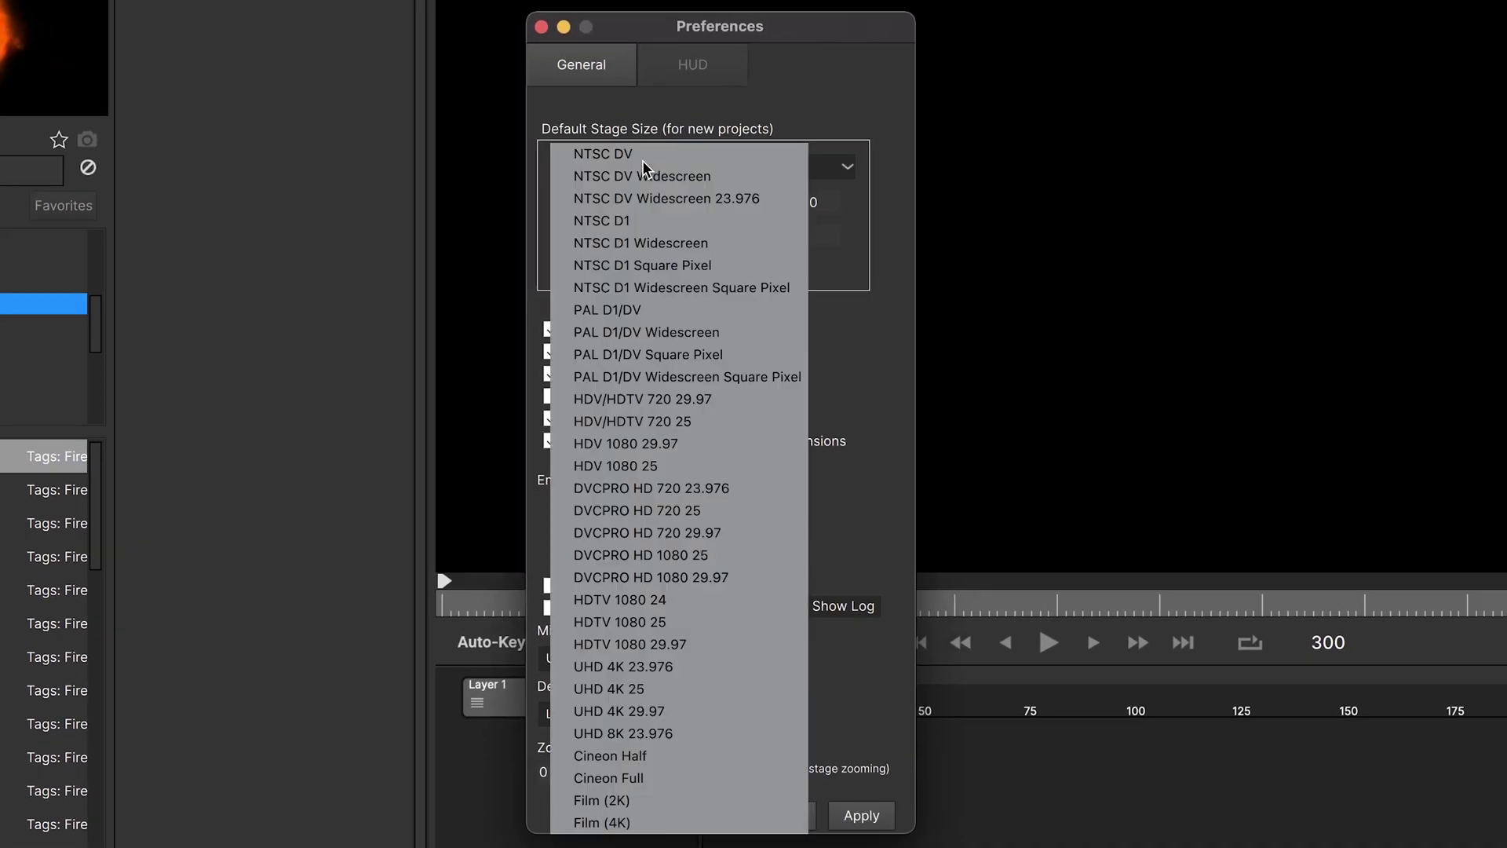
left_click(632, 666)
left_click(871, 816)
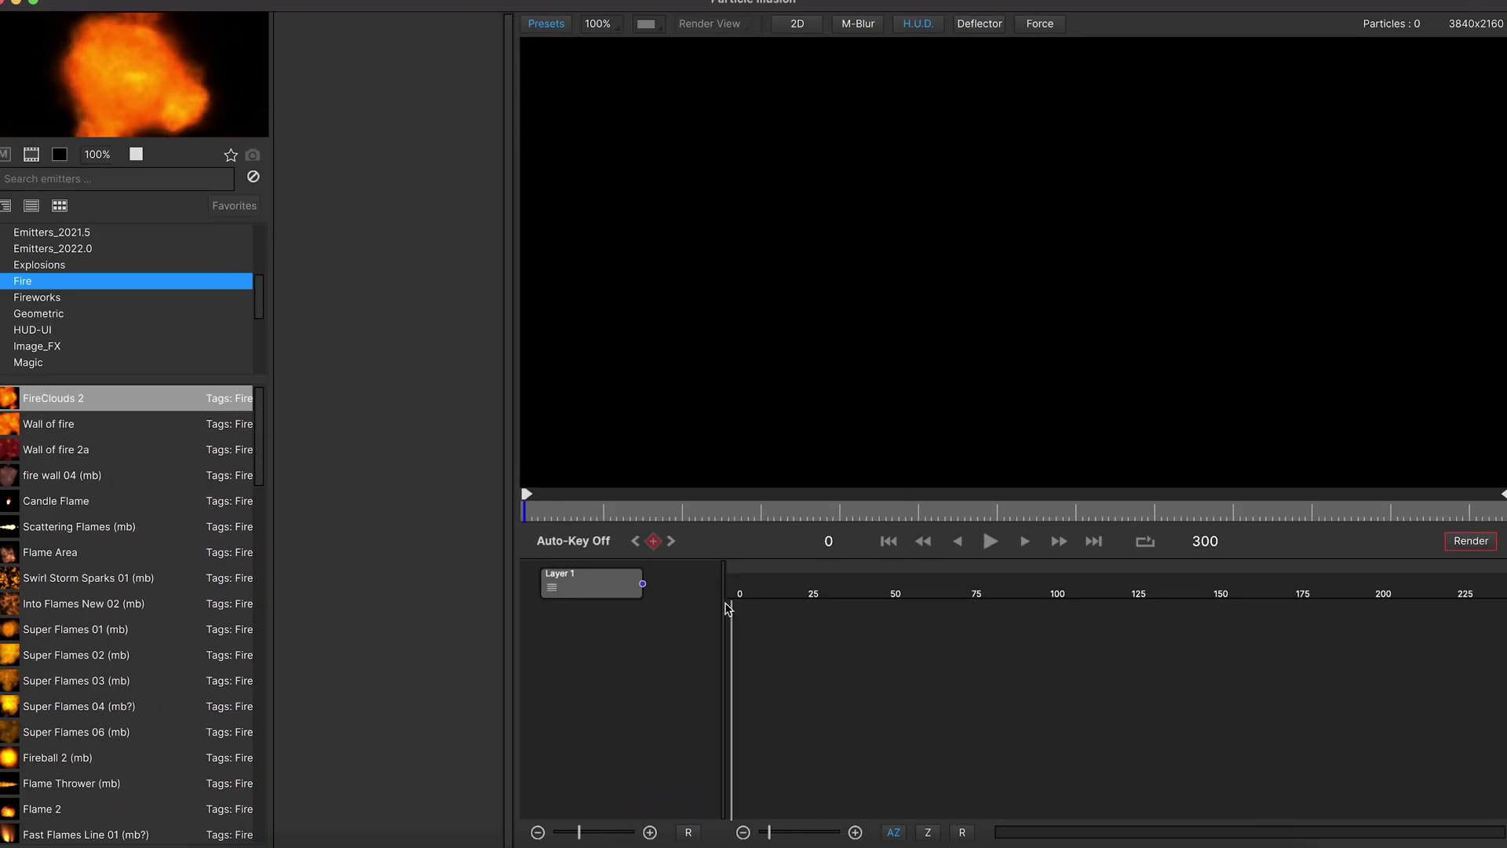
Step: Place the FireClouds 2 emitter on the stage, preview its animation and shift its start frame along the timeline
left_click(65, 396)
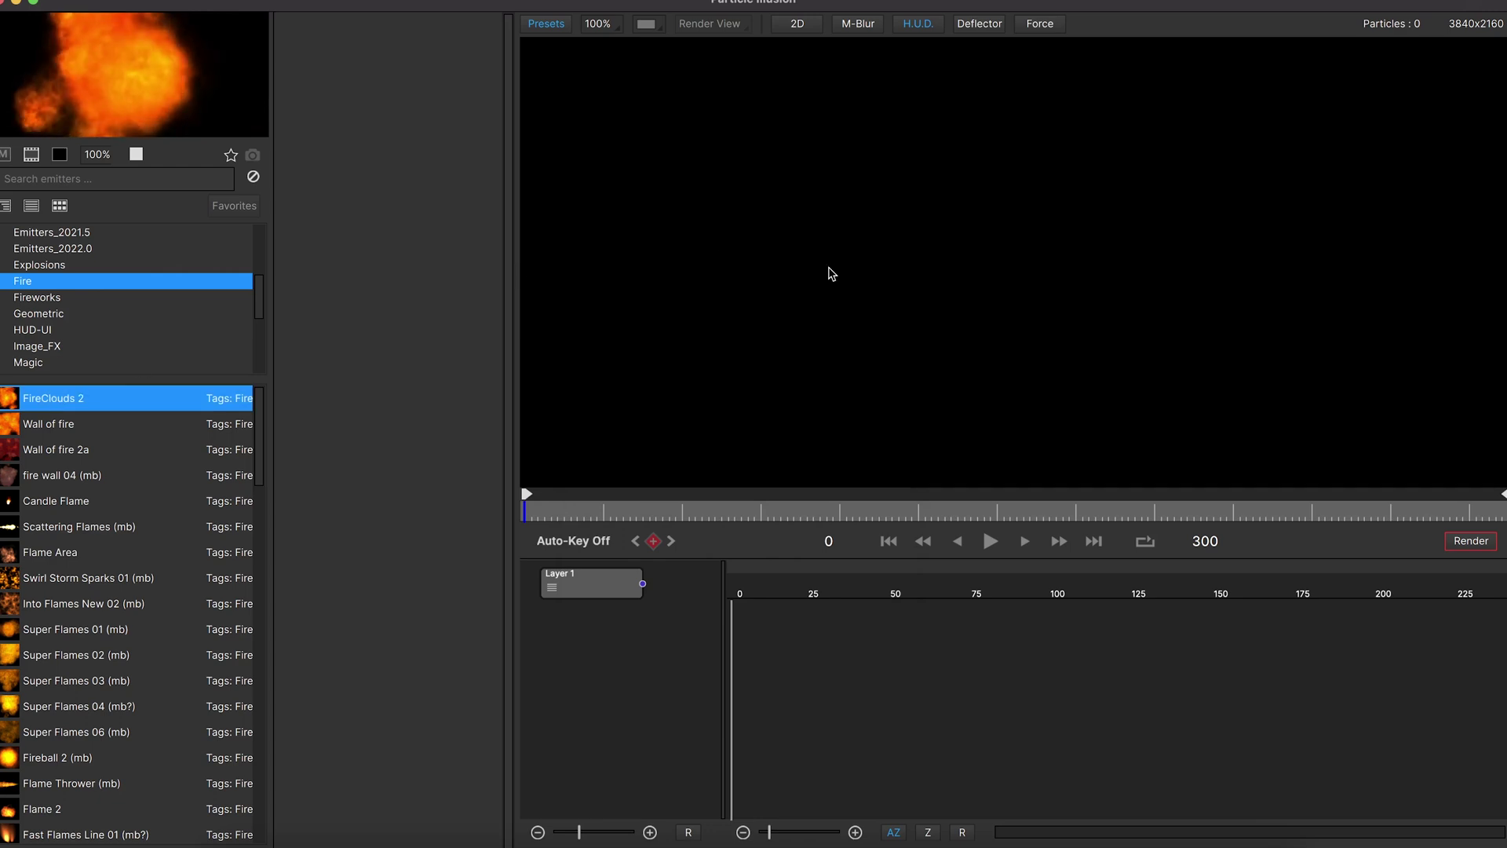
left_click(972, 253)
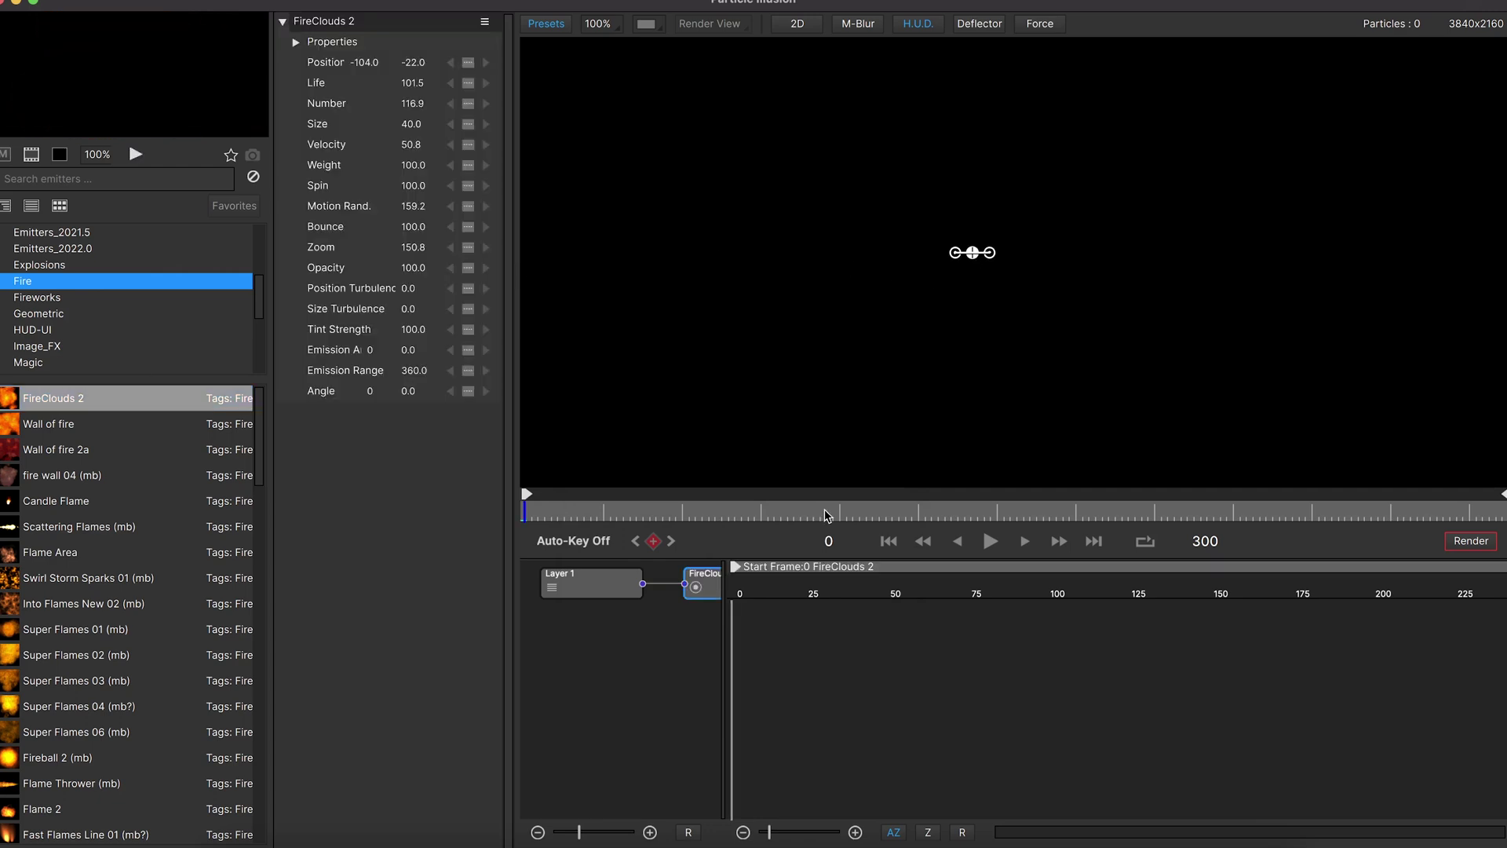
key("space")
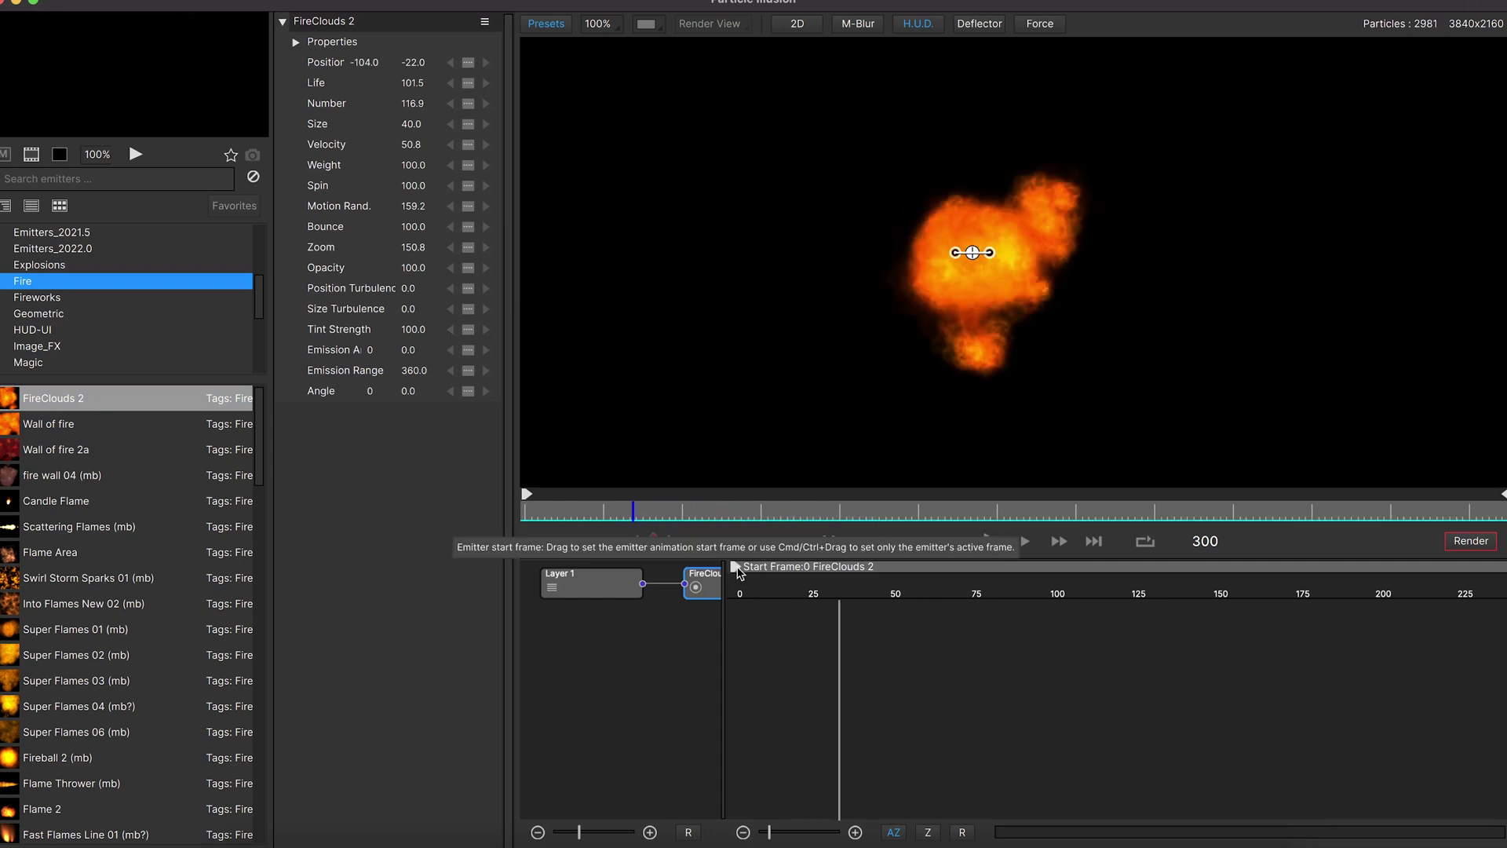
left_click_drag(737, 568, 940, 558)
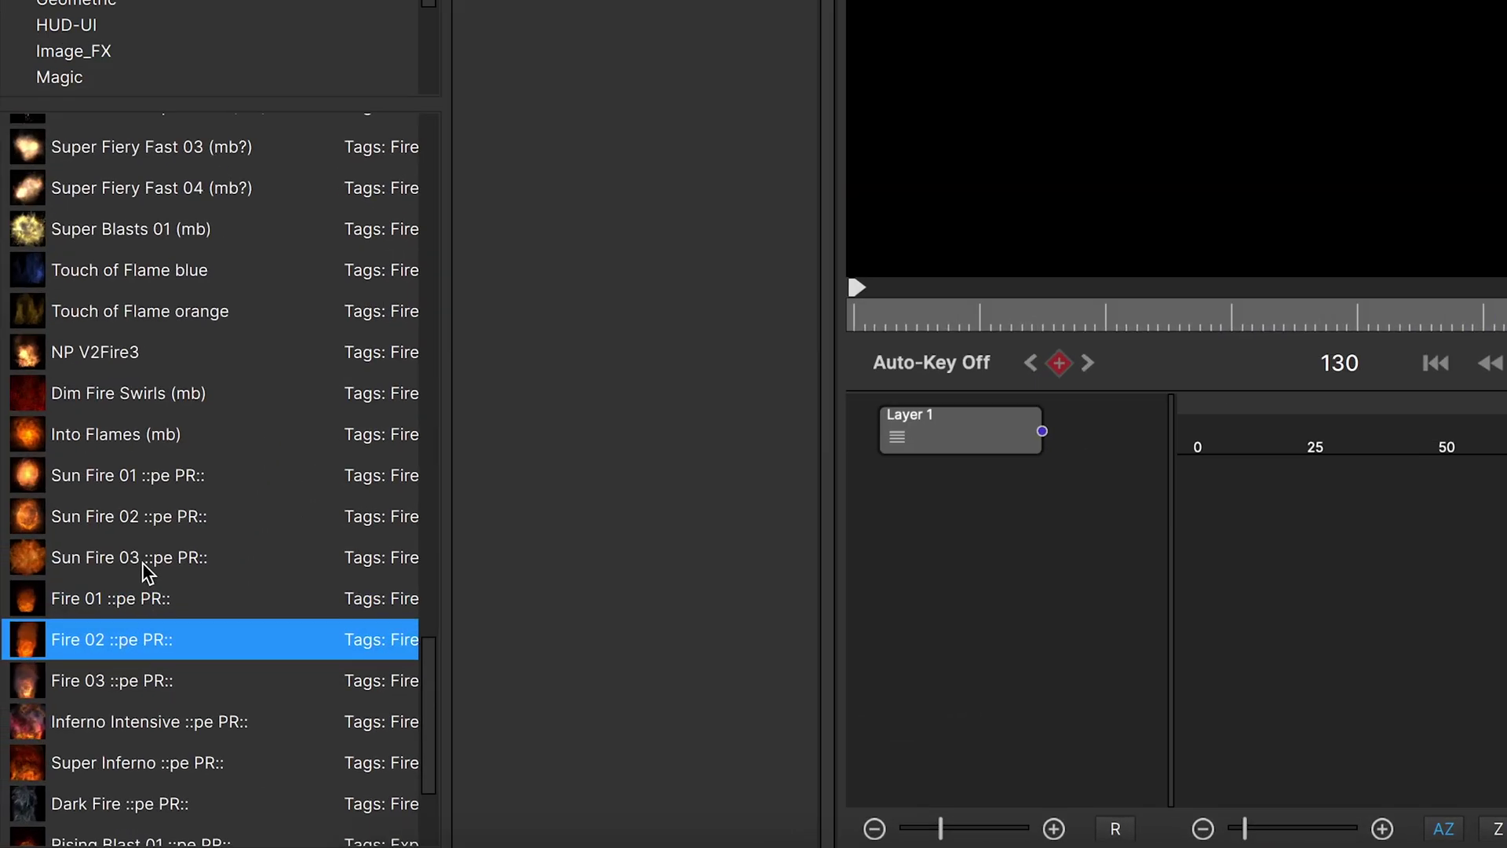
Step: Place the Sun Fire 03 emitter on the stage at about X -138, Y -10, starting at frame 0
left_click(143, 562)
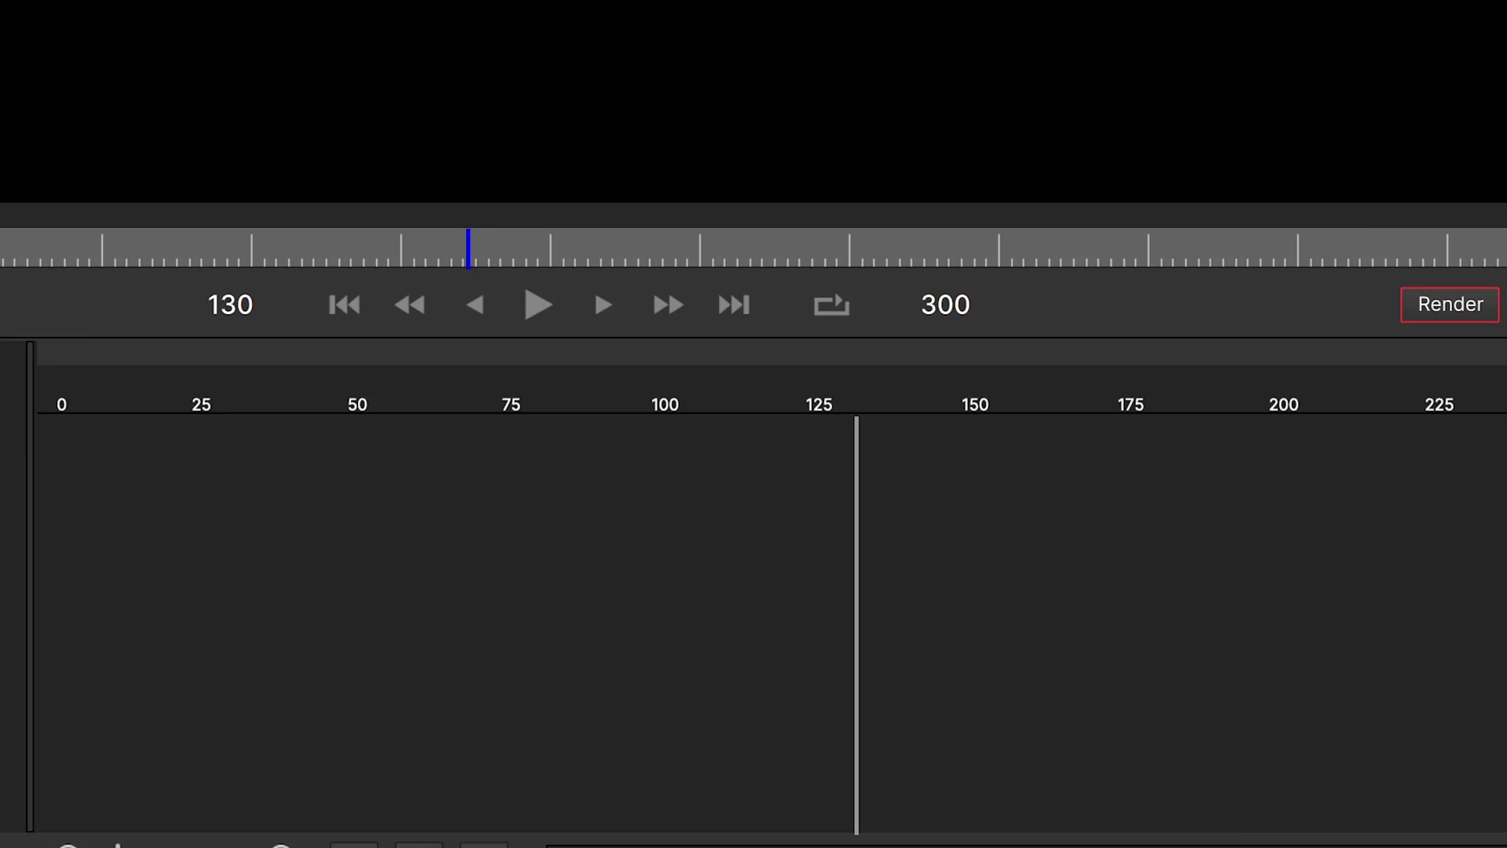
left_click_drag(856, 416, 26, 437)
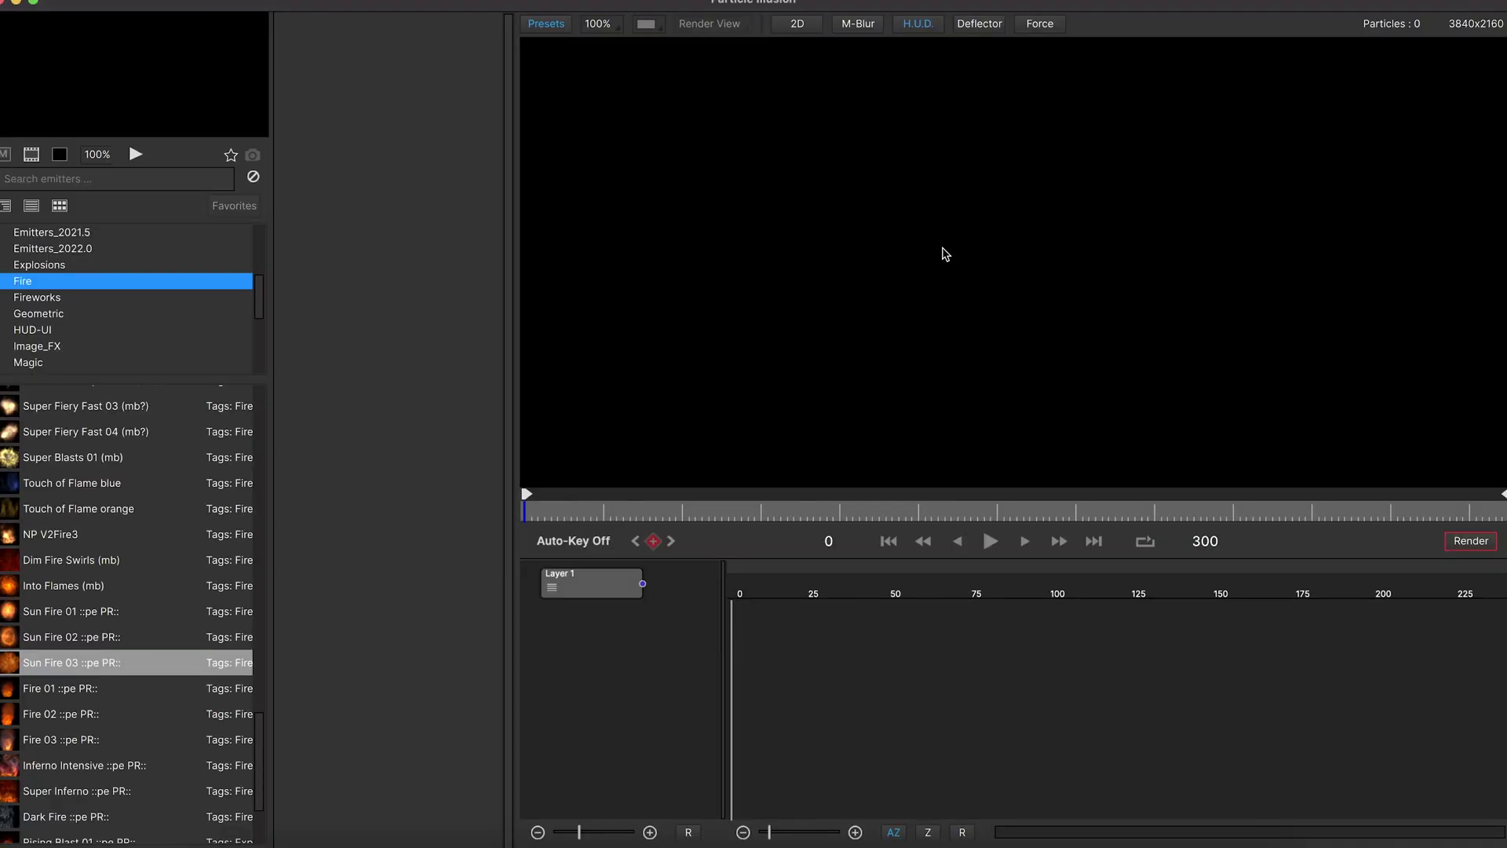
left_click(958, 259)
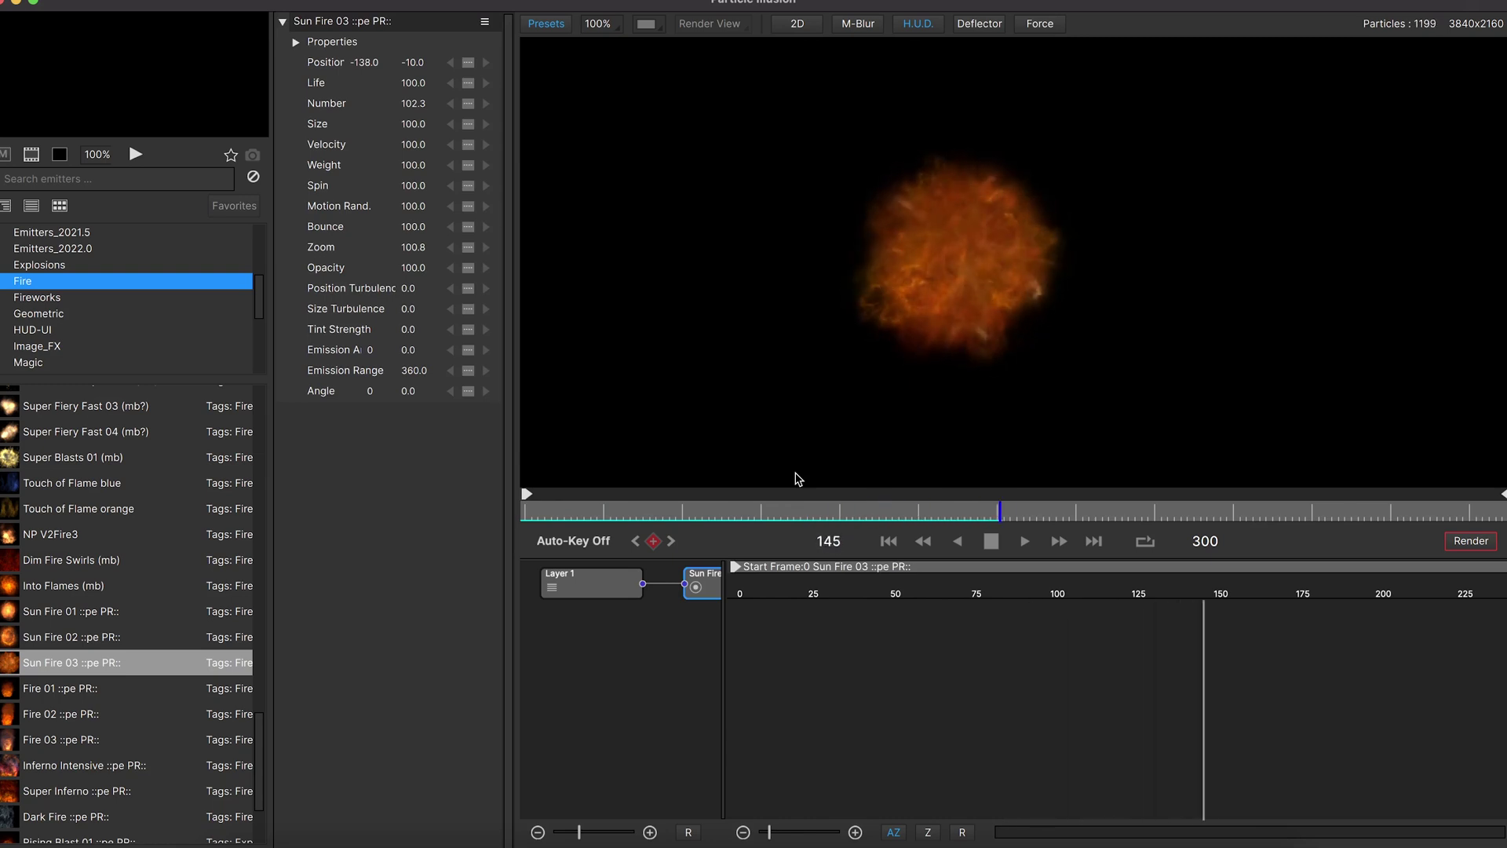
Step: Expand the Sun Fire 03 emitter's properties, change its shape to Ellipse and play the animation
left_click(330, 42)
left_click(416, 62)
left_click(401, 115)
key("space")
left_click(463, 62)
left_click(463, 103)
Step: Try several tint colours on the Sun Fire 03 emitter and return the tint to white
left_click(449, 124)
left_click(76, 735)
left_click_drag(4, 759, 63, 760)
left_click(137, 828)
left_click(456, 126)
left_click(74, 616)
left_click(137, 828)
left_click(451, 125)
left_click(84, 671)
left_click_drag(50, 760, 3, 760)
left_click(107, 707)
left_click(151, 675)
left_click(137, 827)
left_click(450, 126)
left_click(83, 669)
left_click(138, 828)
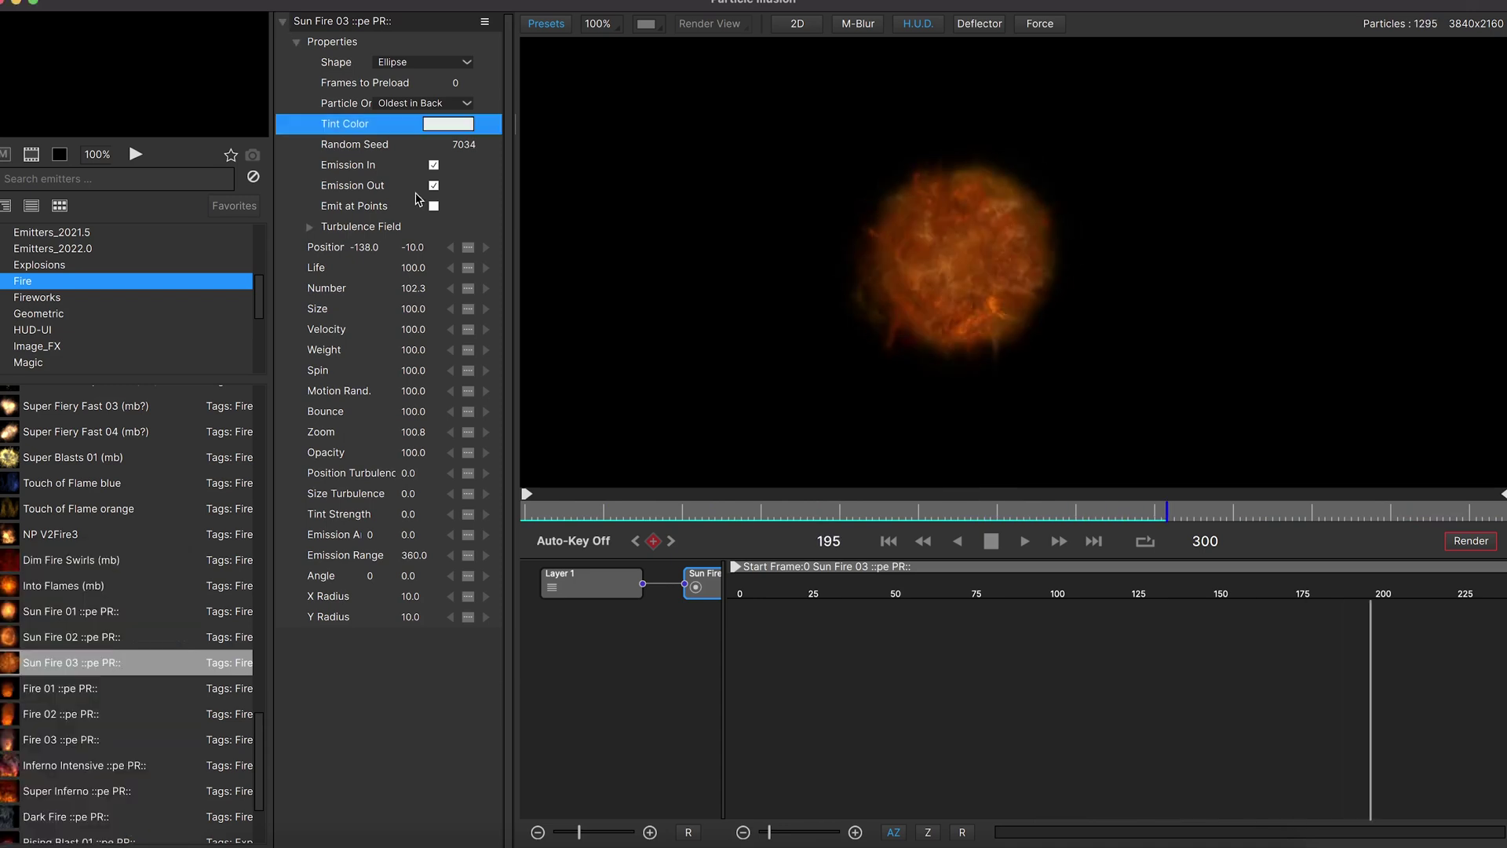
Step: Try a turbulence field frequency of 321.5 with 1 octave, and restore frequency 100 and 2 octaves
left_click(310, 227)
left_click_drag(469, 251, 797, 578)
left_click_drag(458, 267, 189, 303)
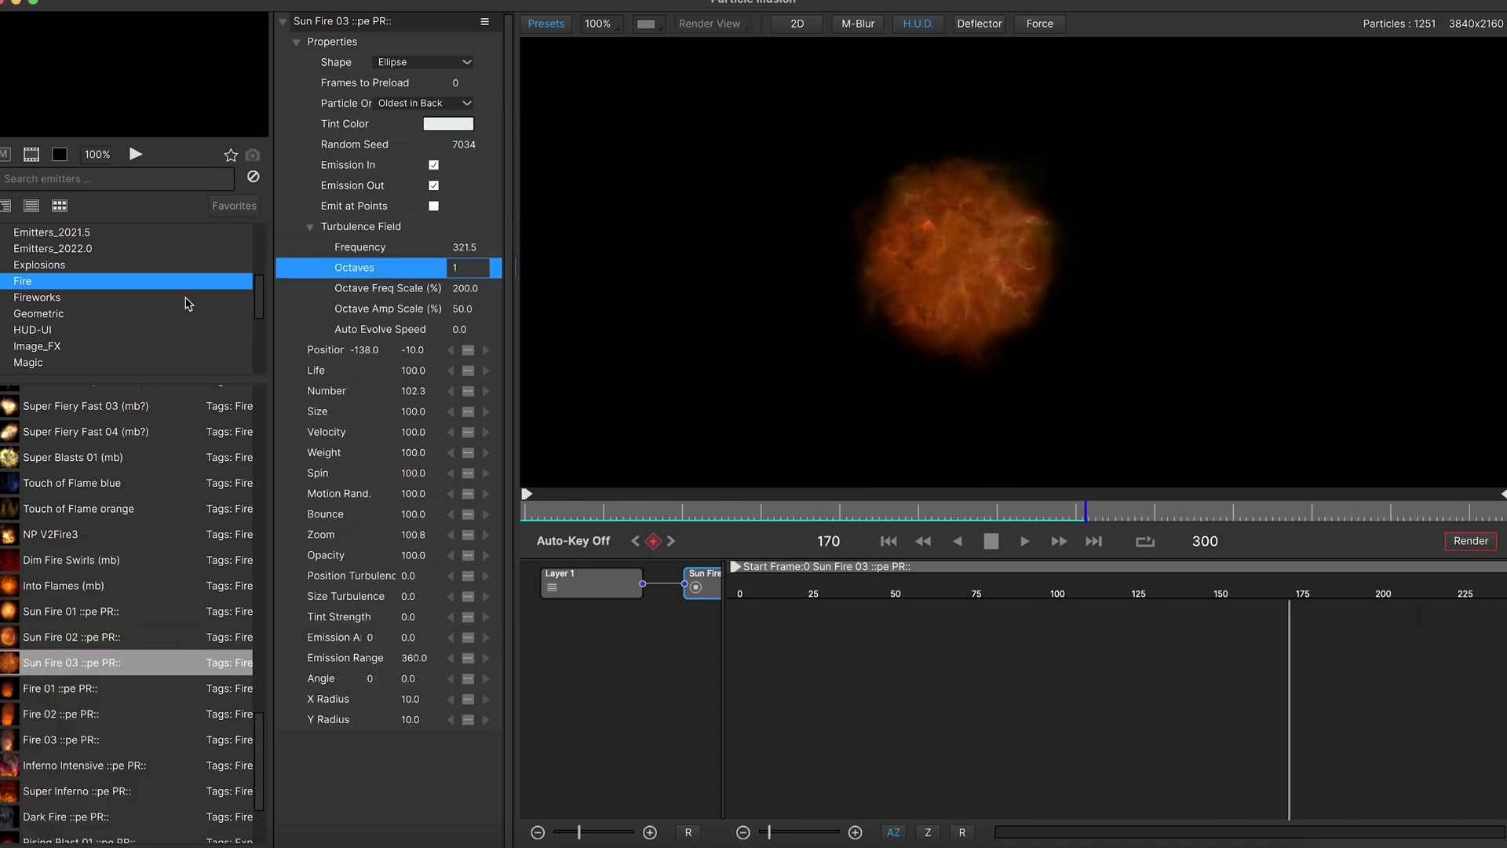
left_click(797, 23)
left_click(798, 24)
left_click(439, 246)
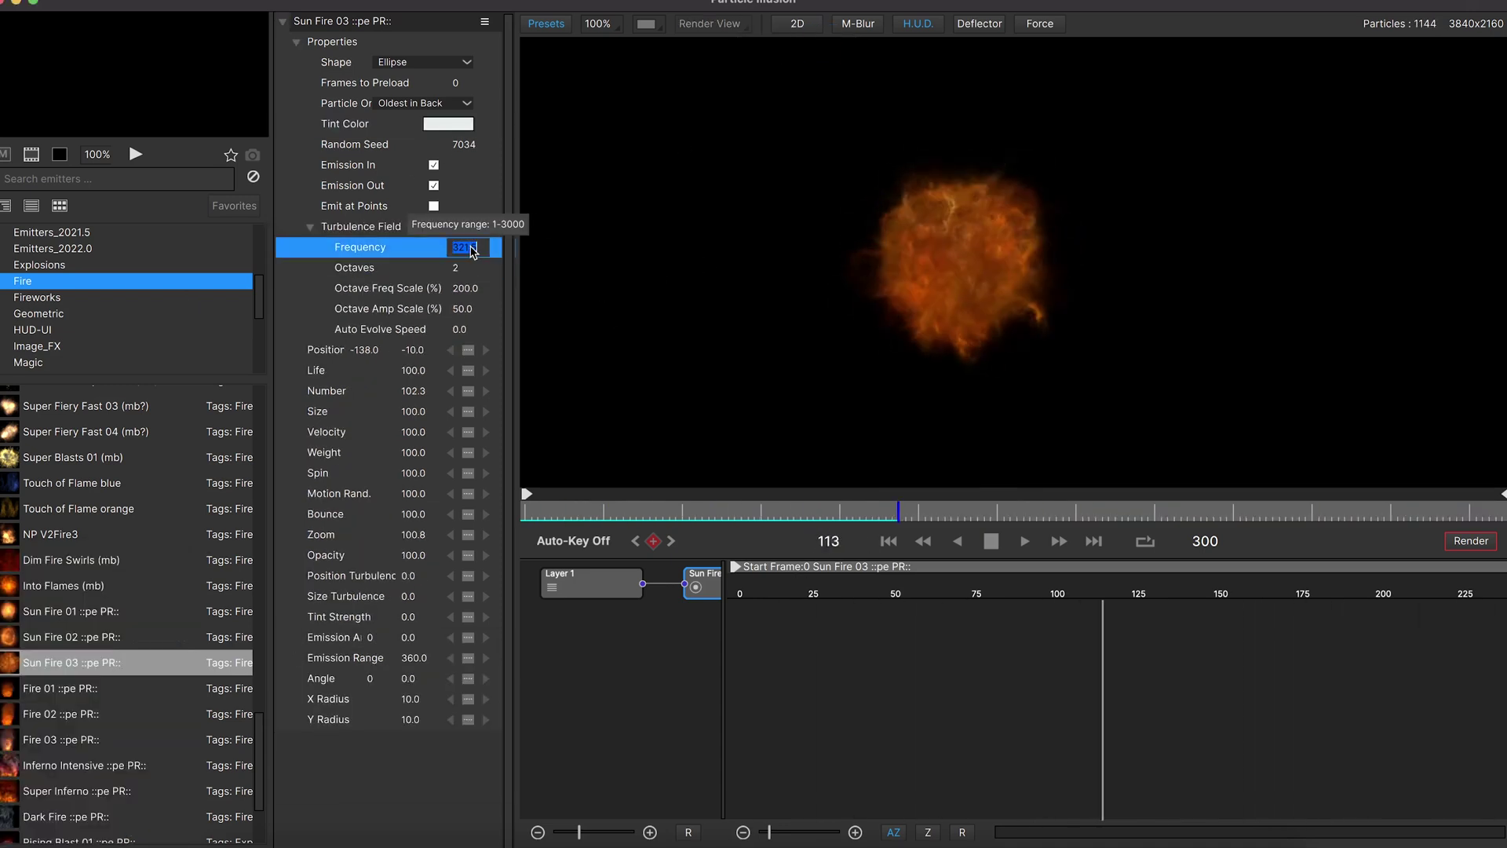
Step: Set the emitter's life to 53, number to 115.2 and size to 122.9, and enlarge its X radius to 150 and Y radius to 154
left_click_drag(414, 371, 554, 437)
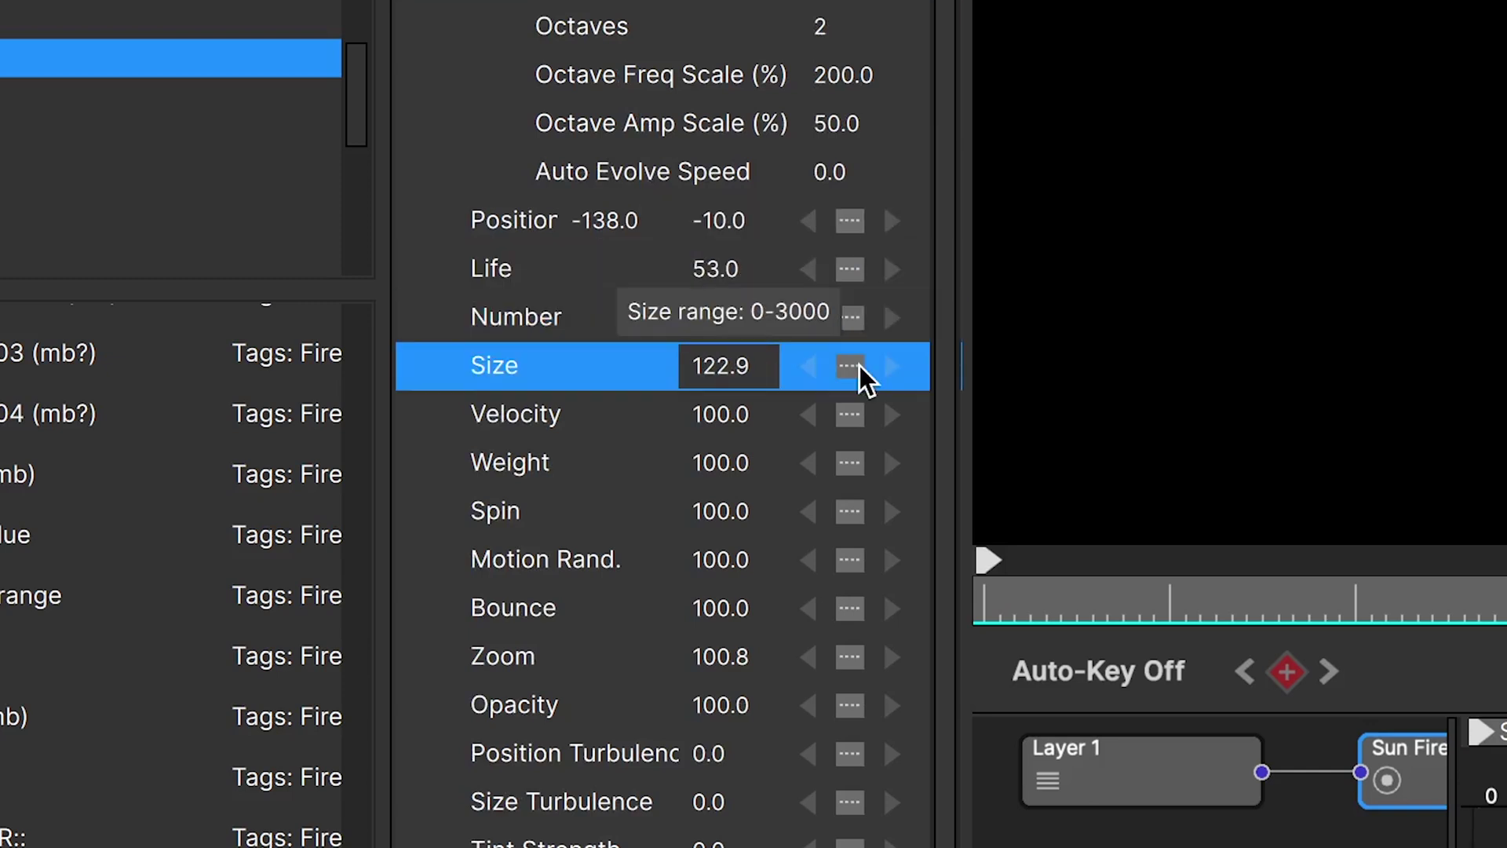
left_click_drag(1054, 426, 1058, 427)
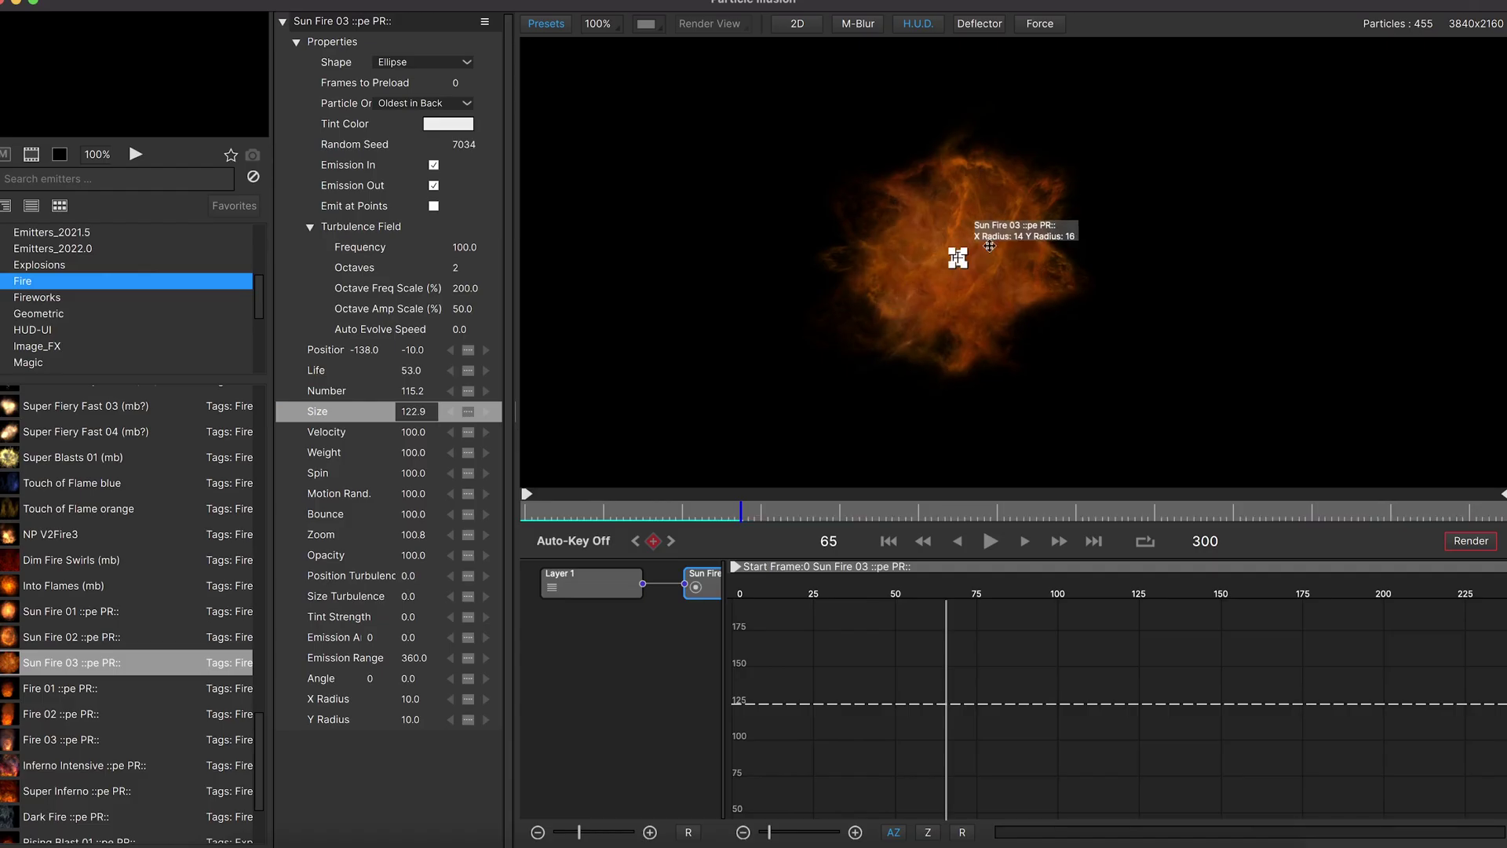
mouse_move(1009, 198)
left_mouse_down()
mouse_move(1075, 167)
mouse_move(1025, 192)
left_mouse_up()
key("space")
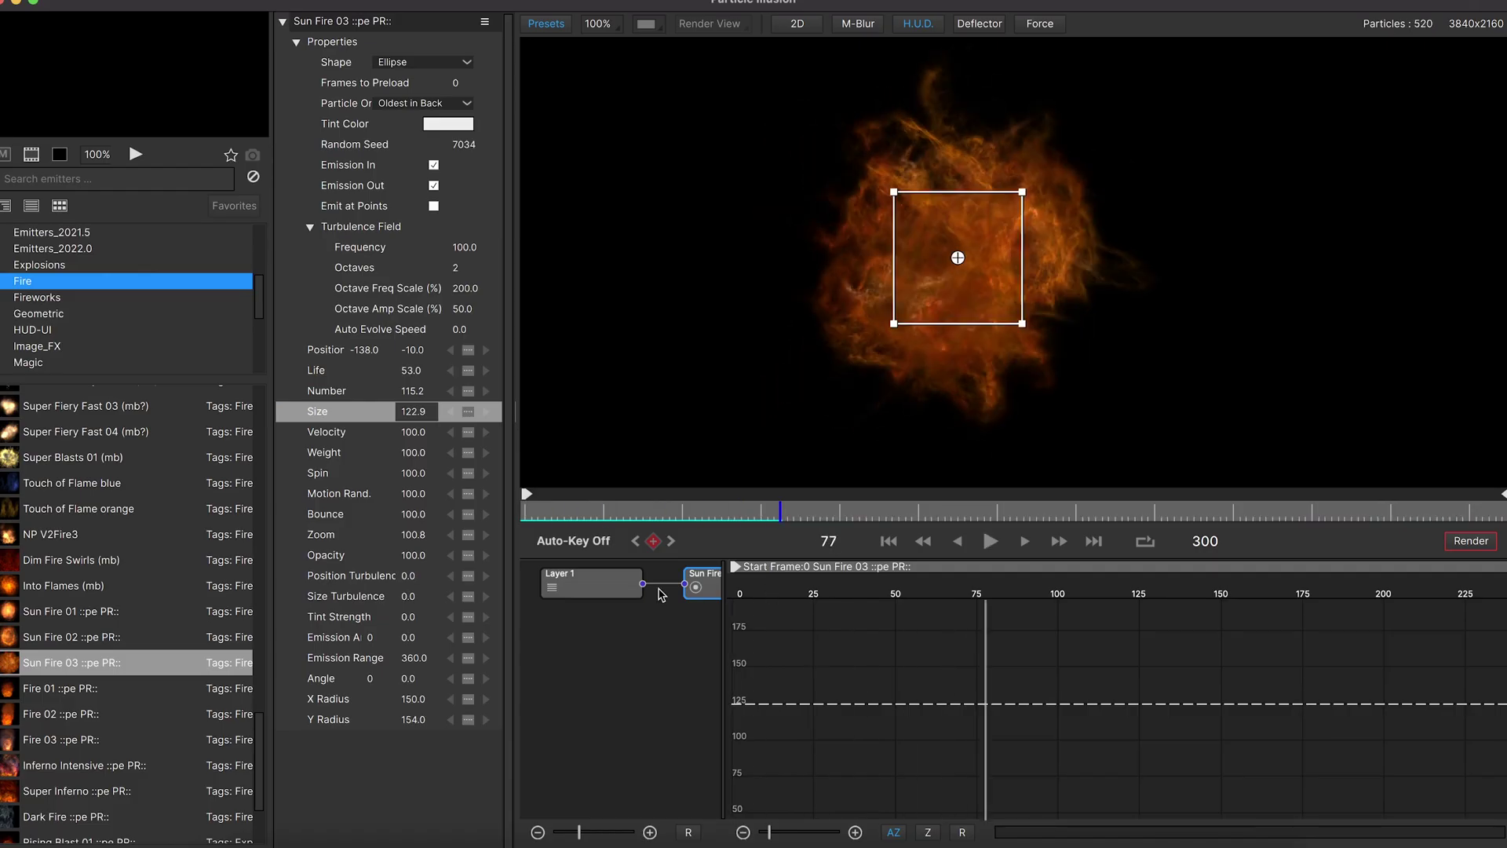
Step: Switch the project from 2D to 3D and set the camera mode to Orbit
left_click(797, 24)
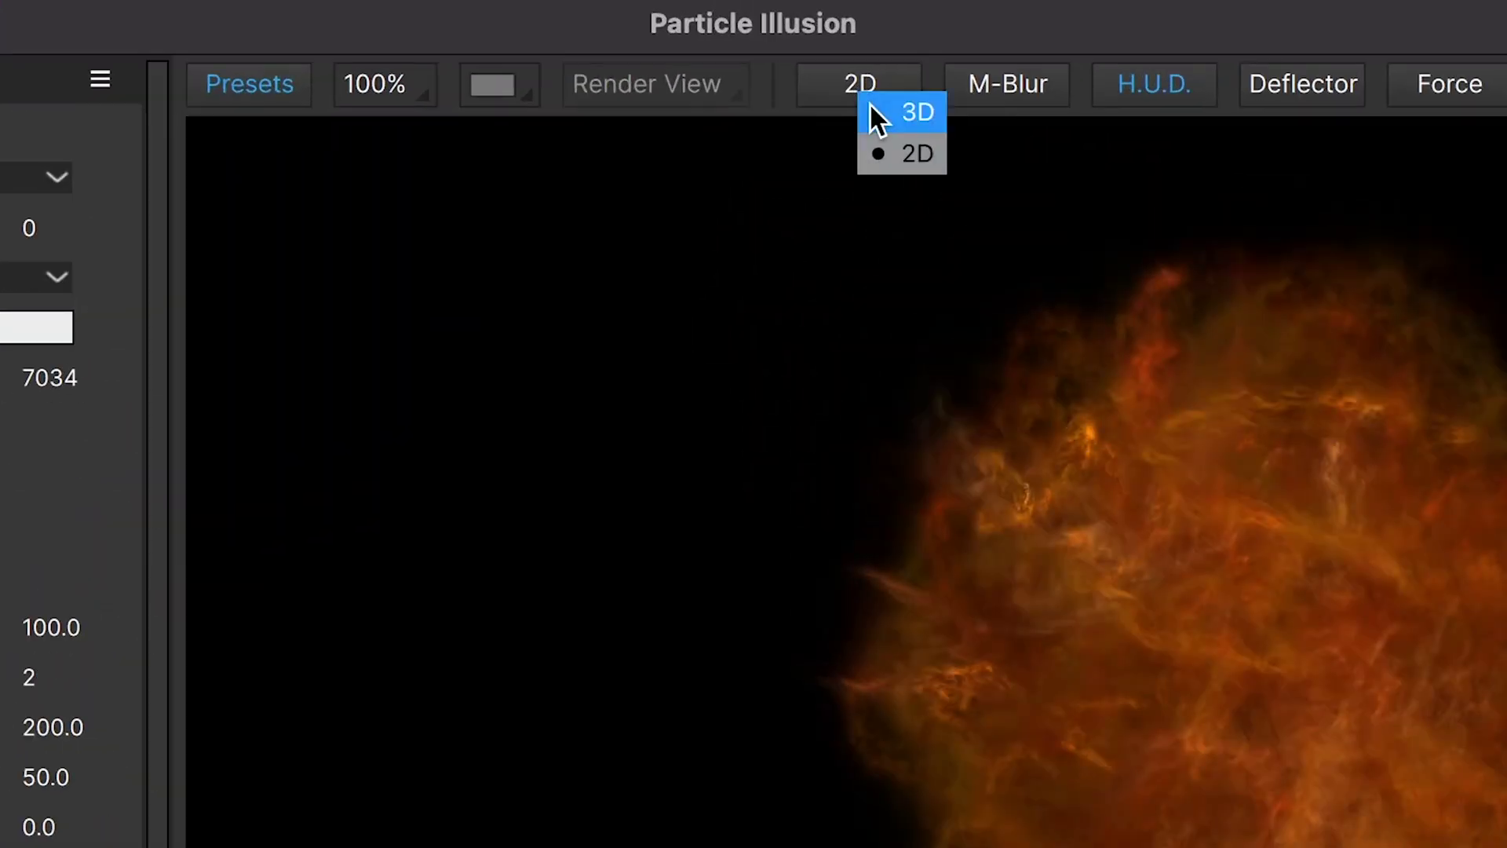
left_click(871, 110)
left_click(596, 662)
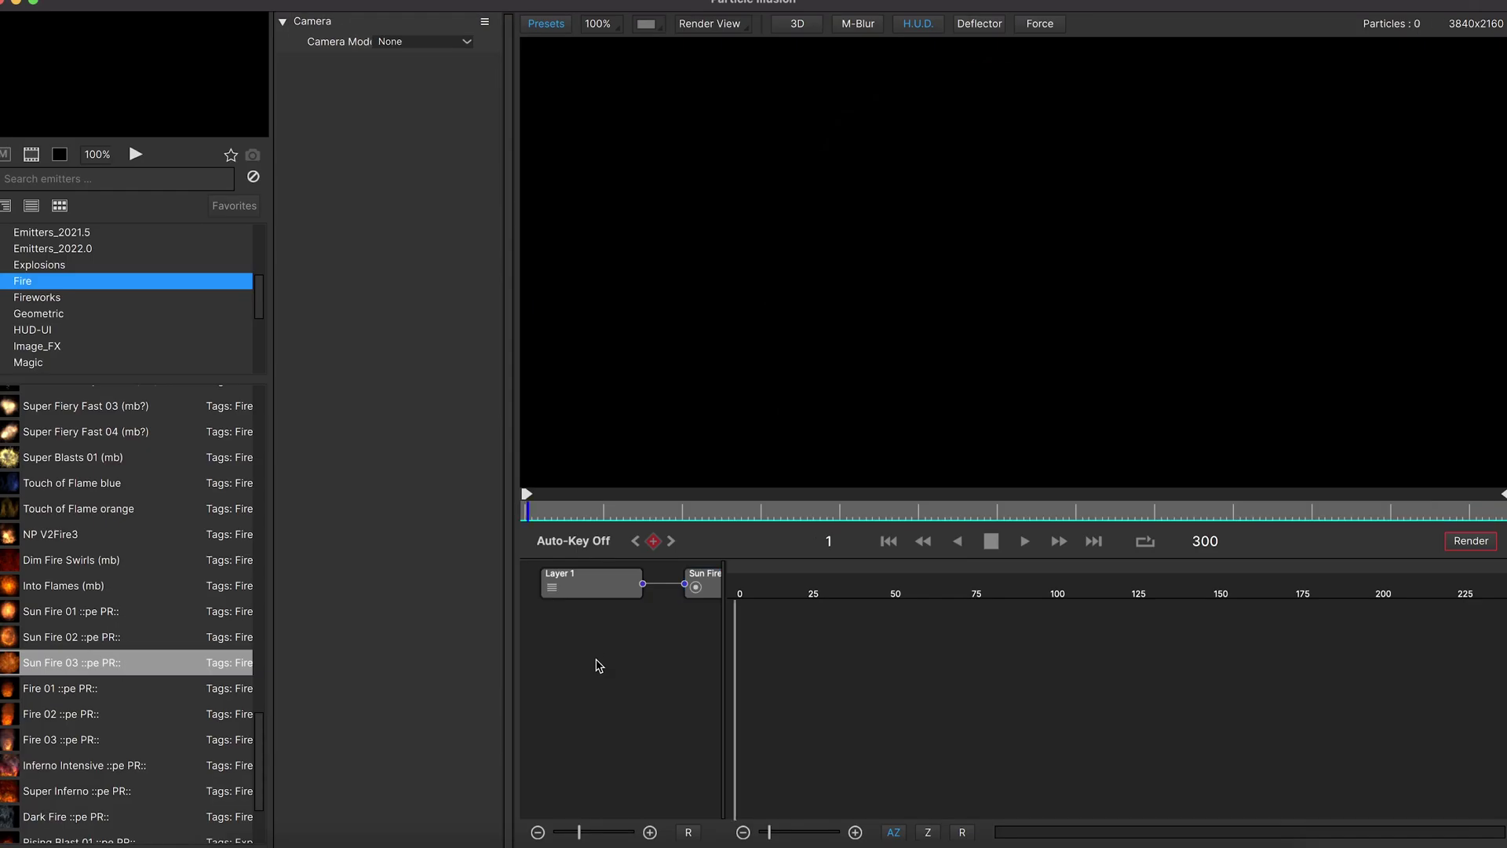
left_click(400, 41)
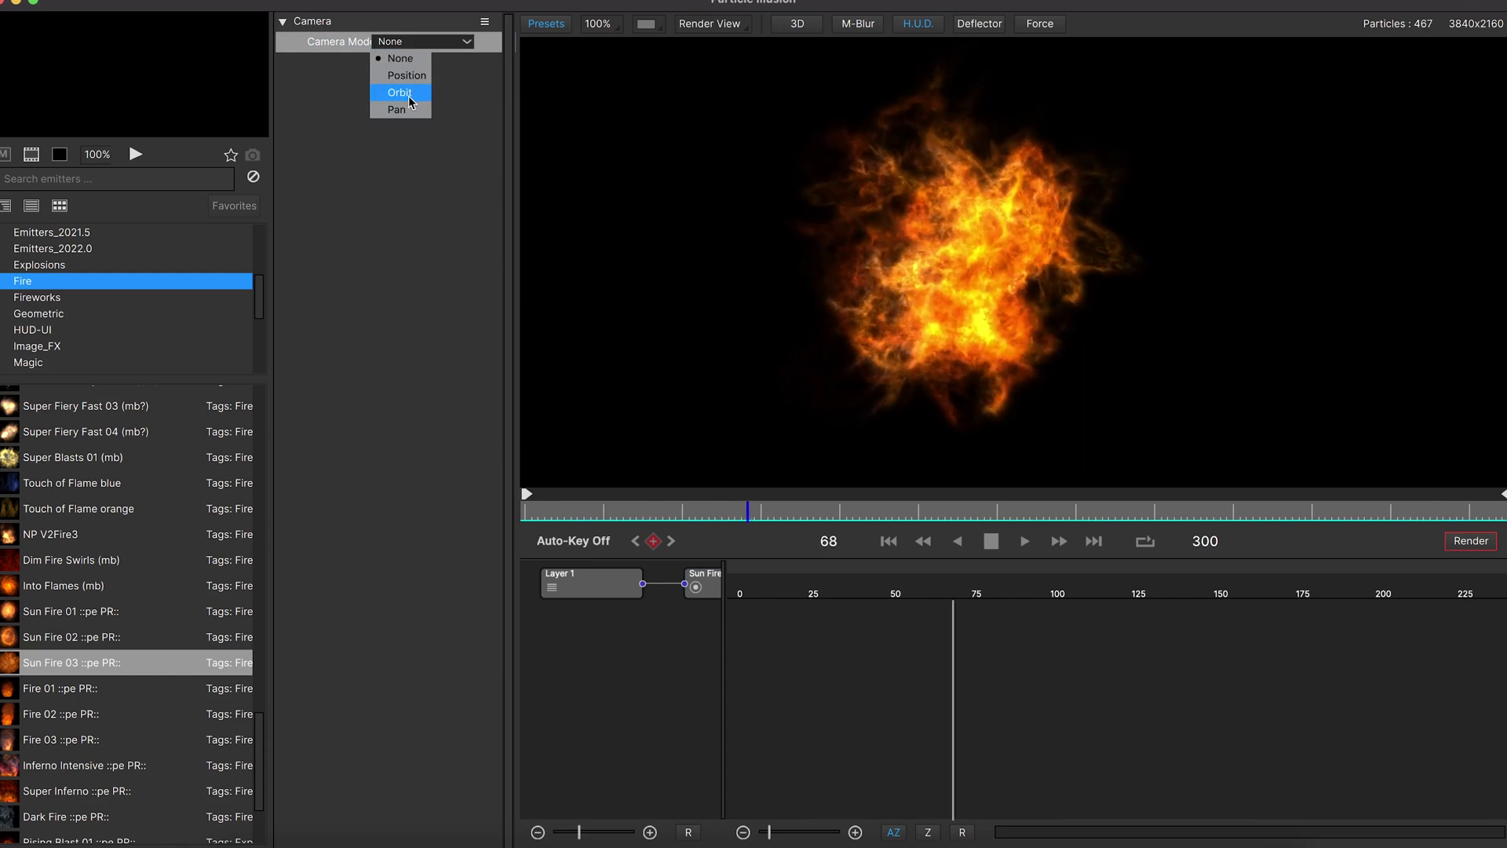
left_click(409, 96)
Step: Try different orbit values on the camera and reset them to 0
double_click(409, 101)
left_click_drag(412, 144, 492, 128)
double_click(411, 124)
type("0")
key("Tab")
type("0")
key("Tab")
type("0")
Step: Set the camera mode back to None and return the project to 2D
left_click(410, 42)
left_click(407, 60)
left_click(798, 26)
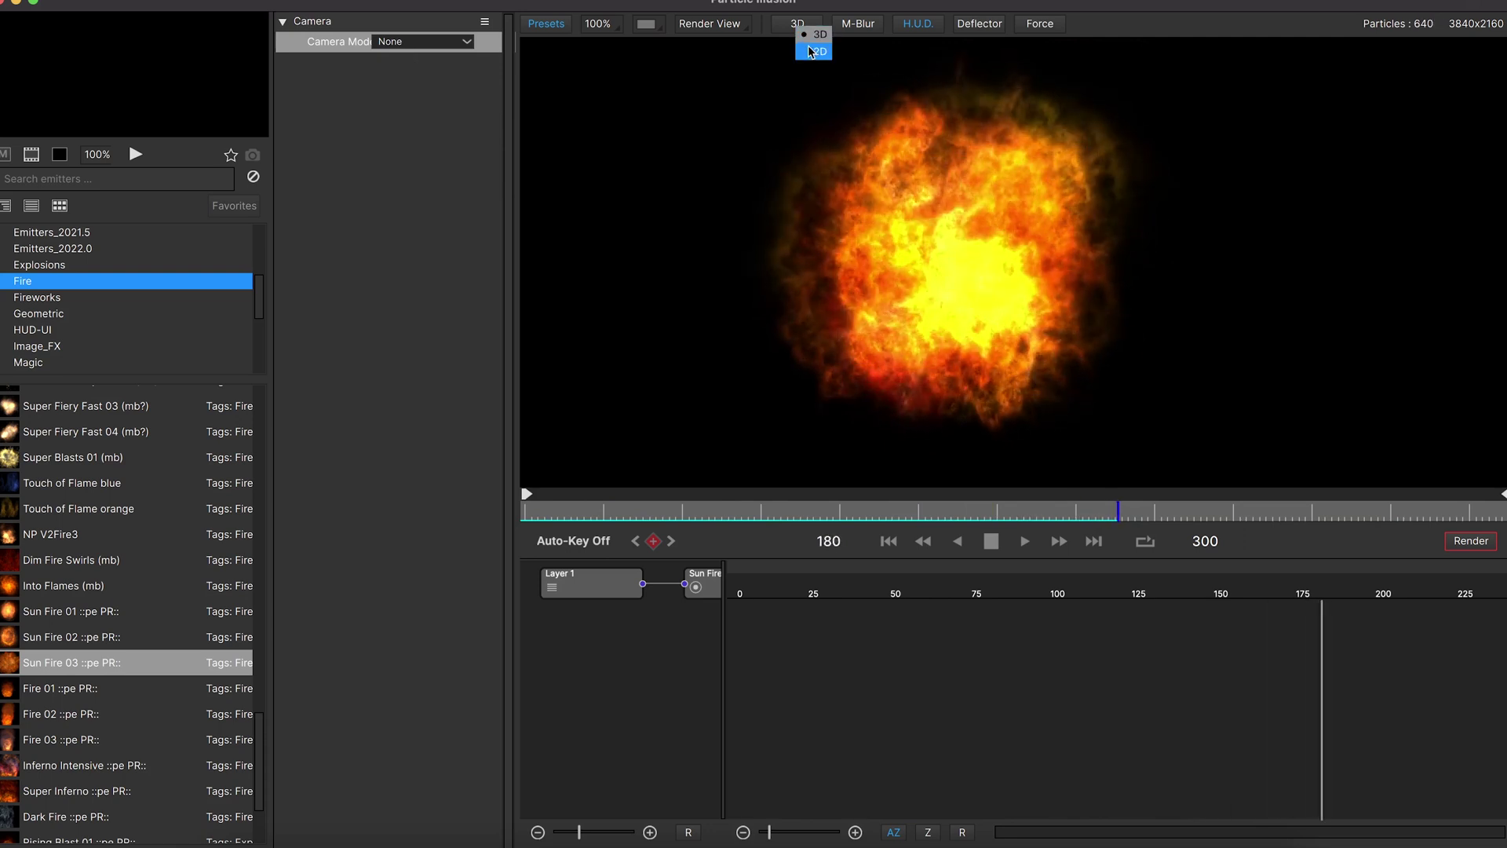
left_click(813, 51)
Step: Set the emitter's life to 71.5, velocity 443.2, weight about 1.4, spin 155.8, motion randomness 116.9, zoom 182, position turbulence 2 and size turbulence 19.3
left_click(704, 579)
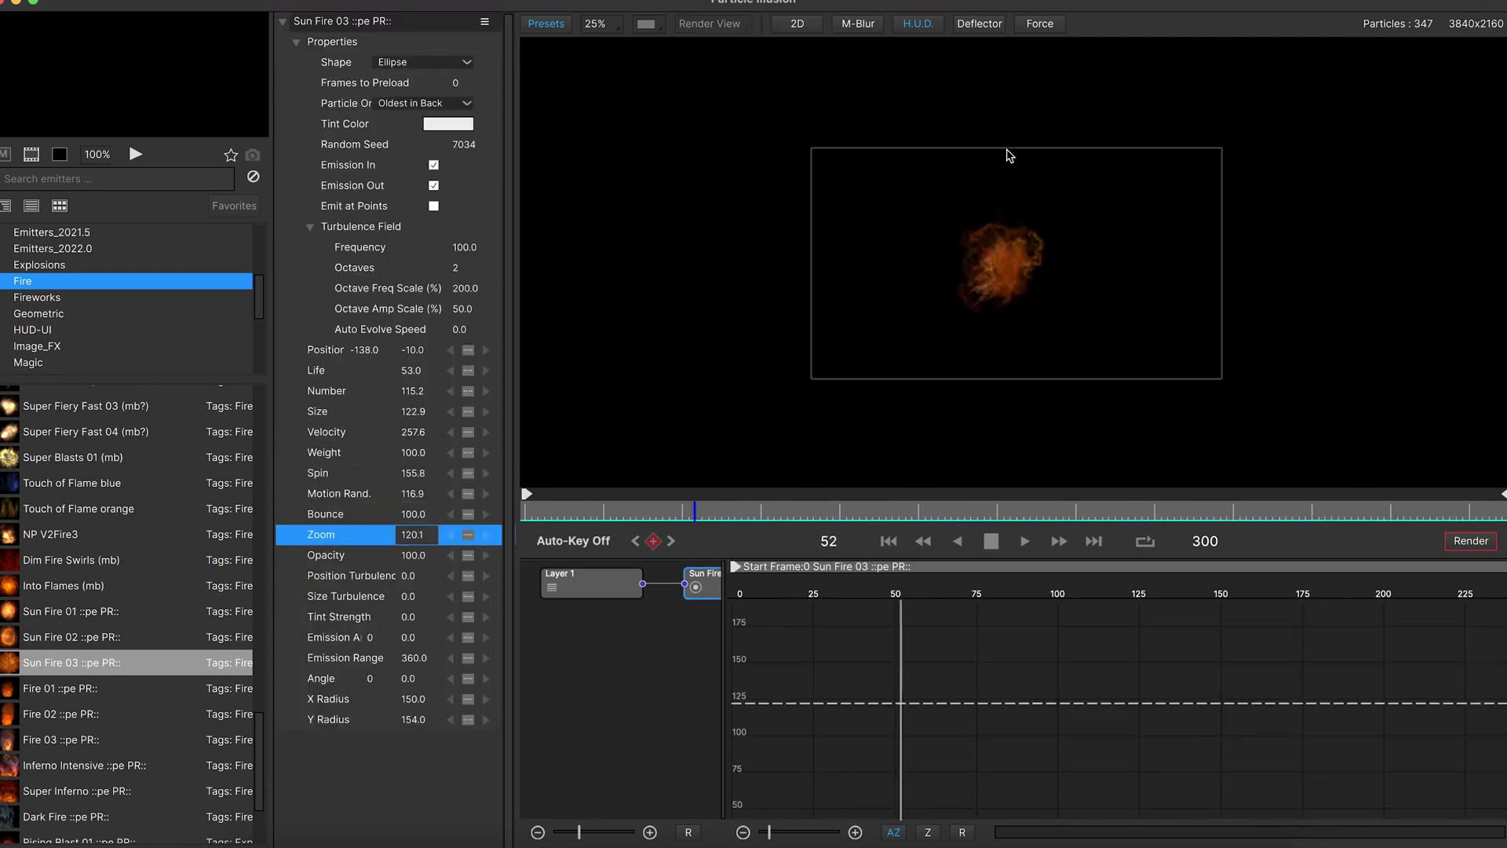
left_click_drag(408, 576, 424, 577)
left_click(410, 267)
left_click(414, 330)
left_click(412, 411)
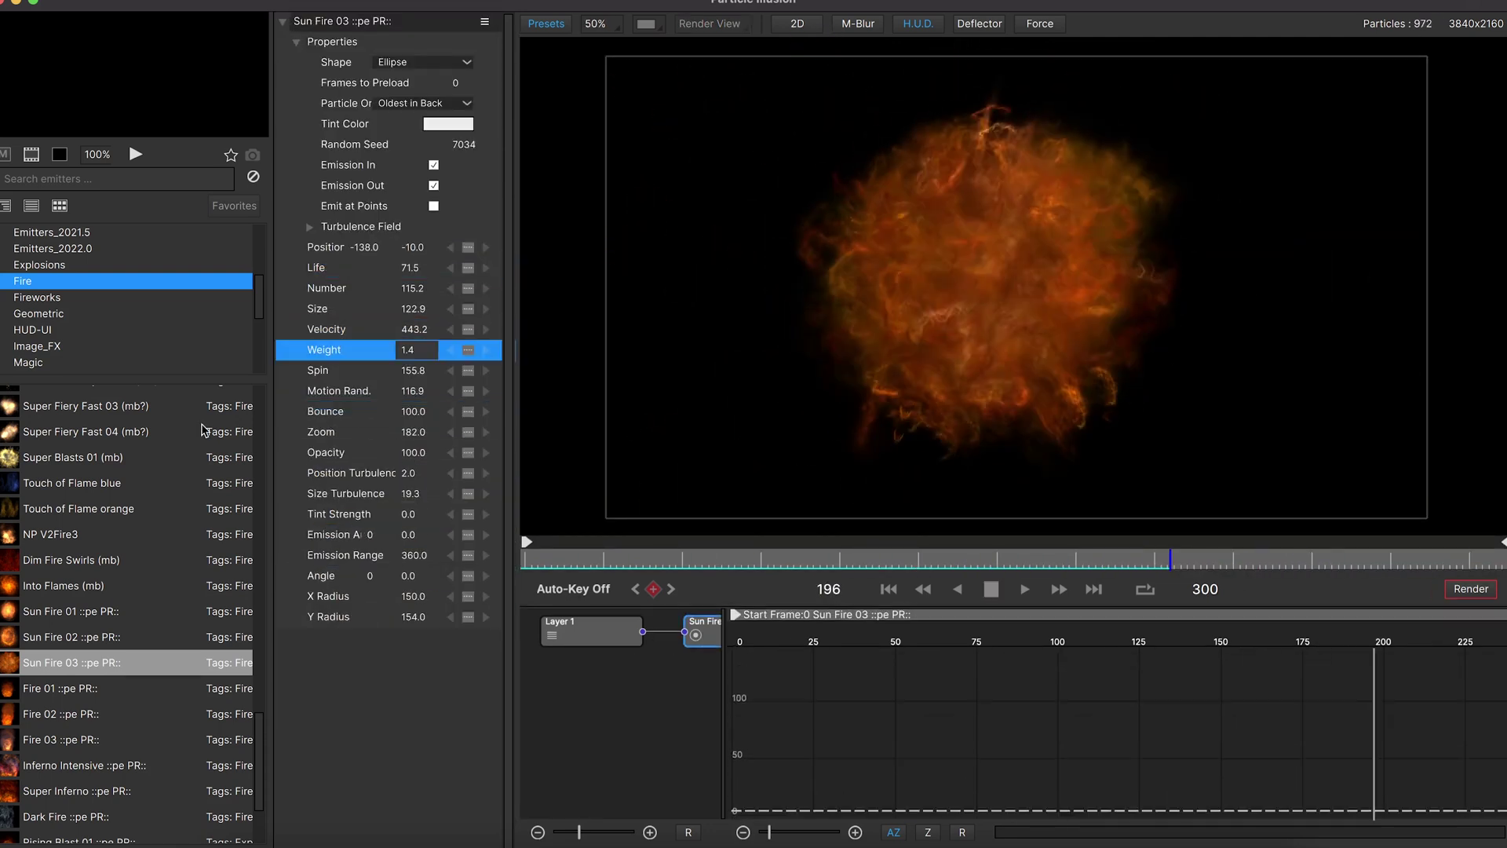
left_click_drag(412, 350, 161, 374)
Step: Open the properties of the Sun Fire node under the emitter and set its f-Life to about 80.1
left_click(619, 629)
left_click(449, 164)
left_click(411, 227)
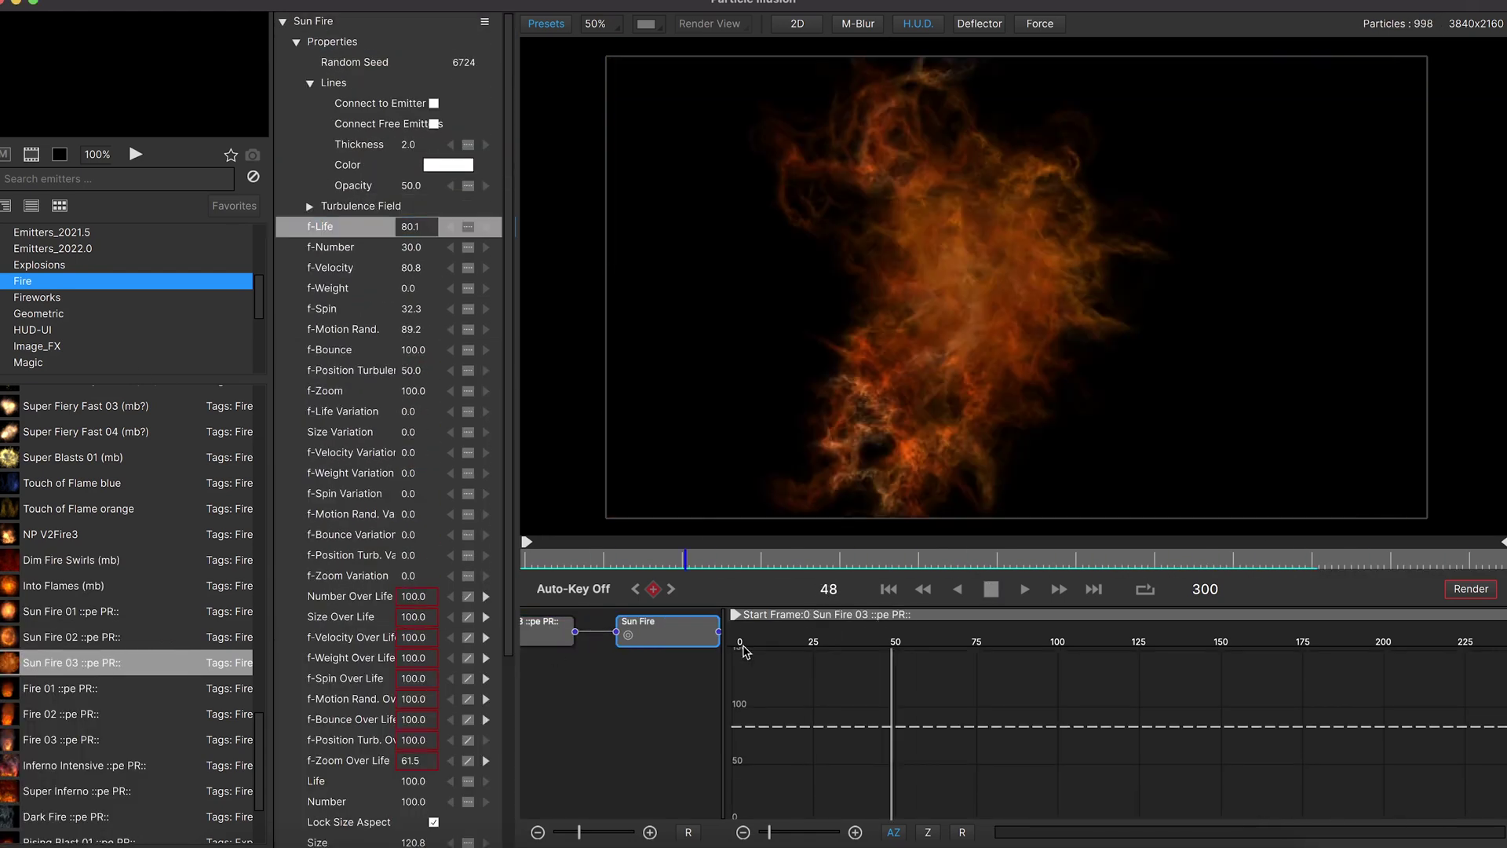
Step: Try a vertical deflector line through the fire with thickness 123.1 and bounce 773.6, and delete it
left_click(983, 25)
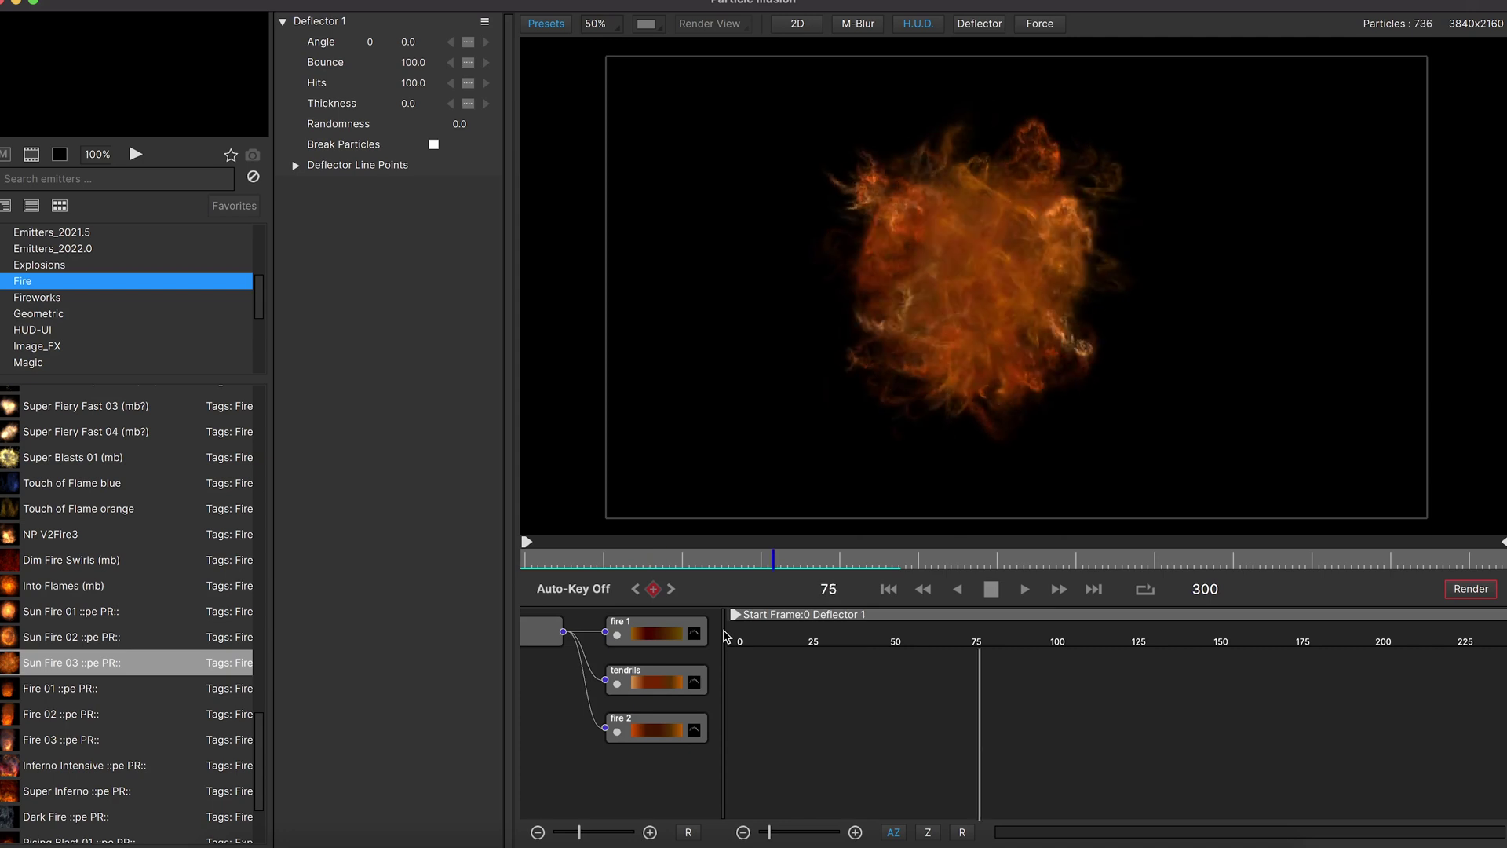
left_click_drag(421, 104, 555, 111)
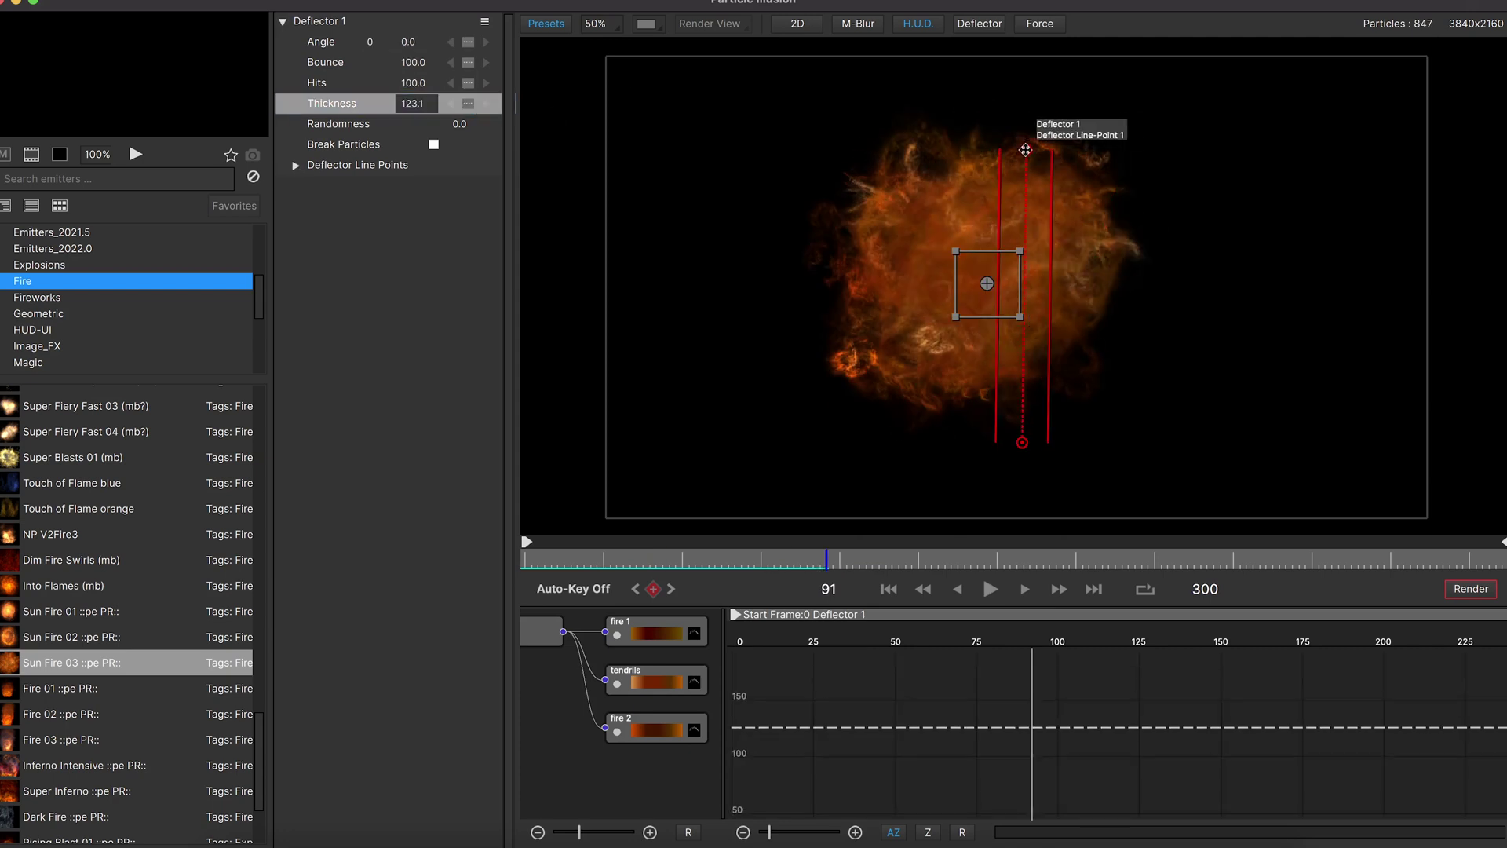
left_click_drag(414, 62, 820, 327)
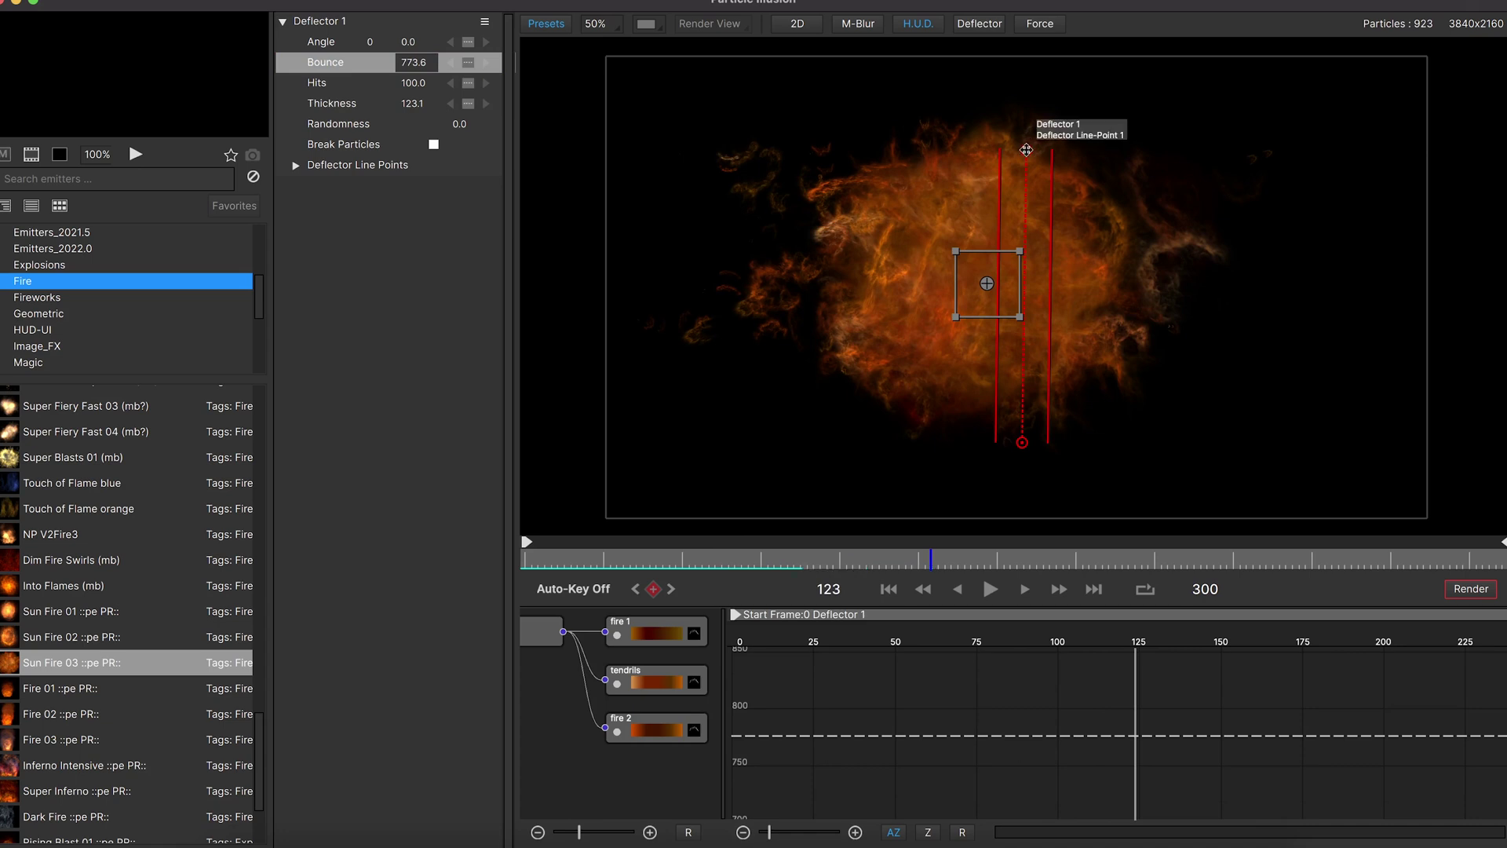
key("Delete")
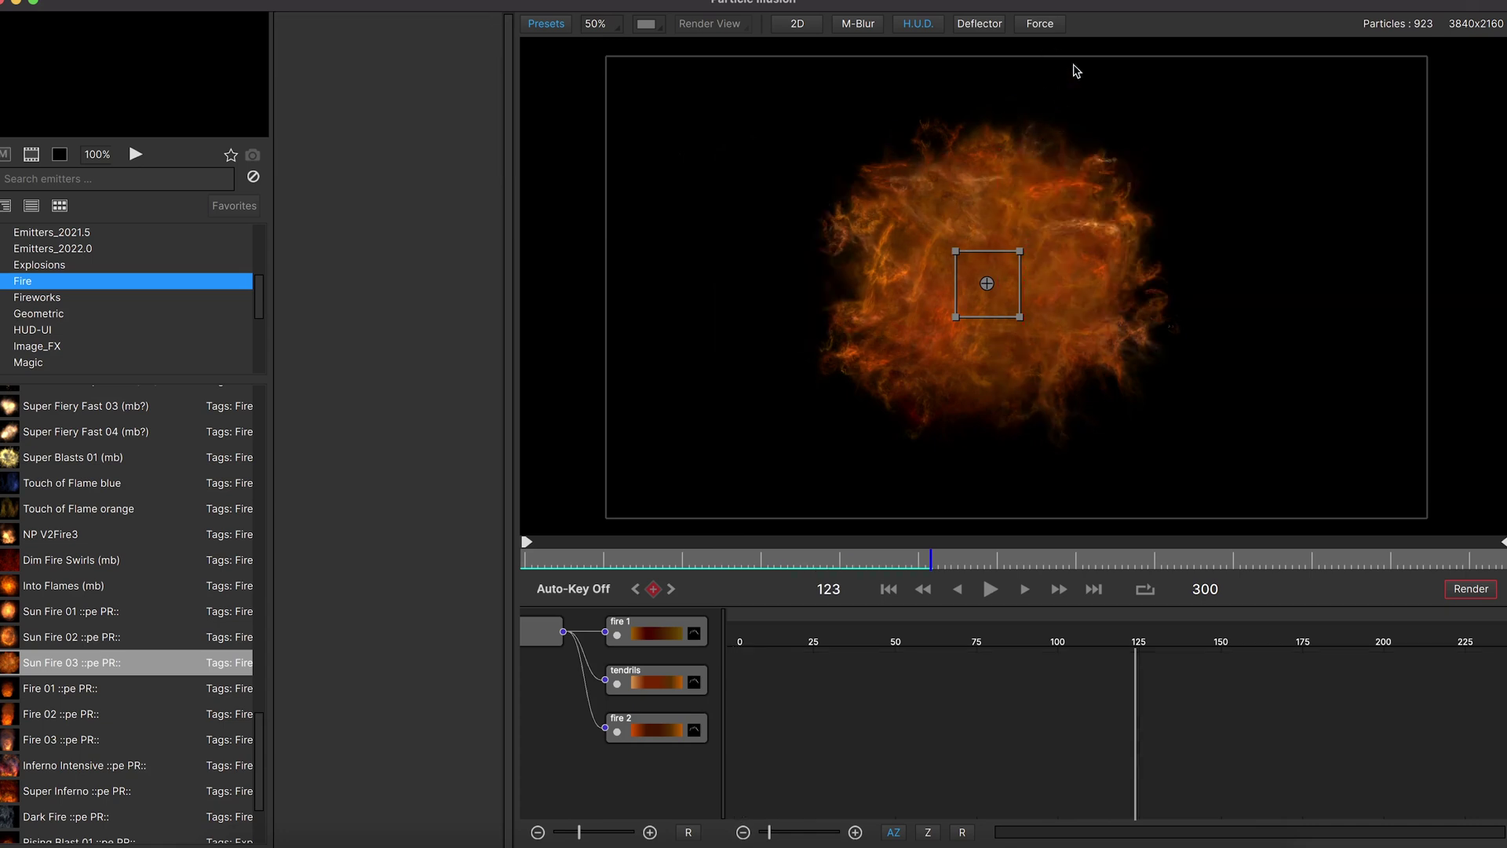
Step: Open the render settings and set the output location to a new folder named PortalEffect_Boris inside TUTORIALS
left_click_drag(804, 642, 664, 643)
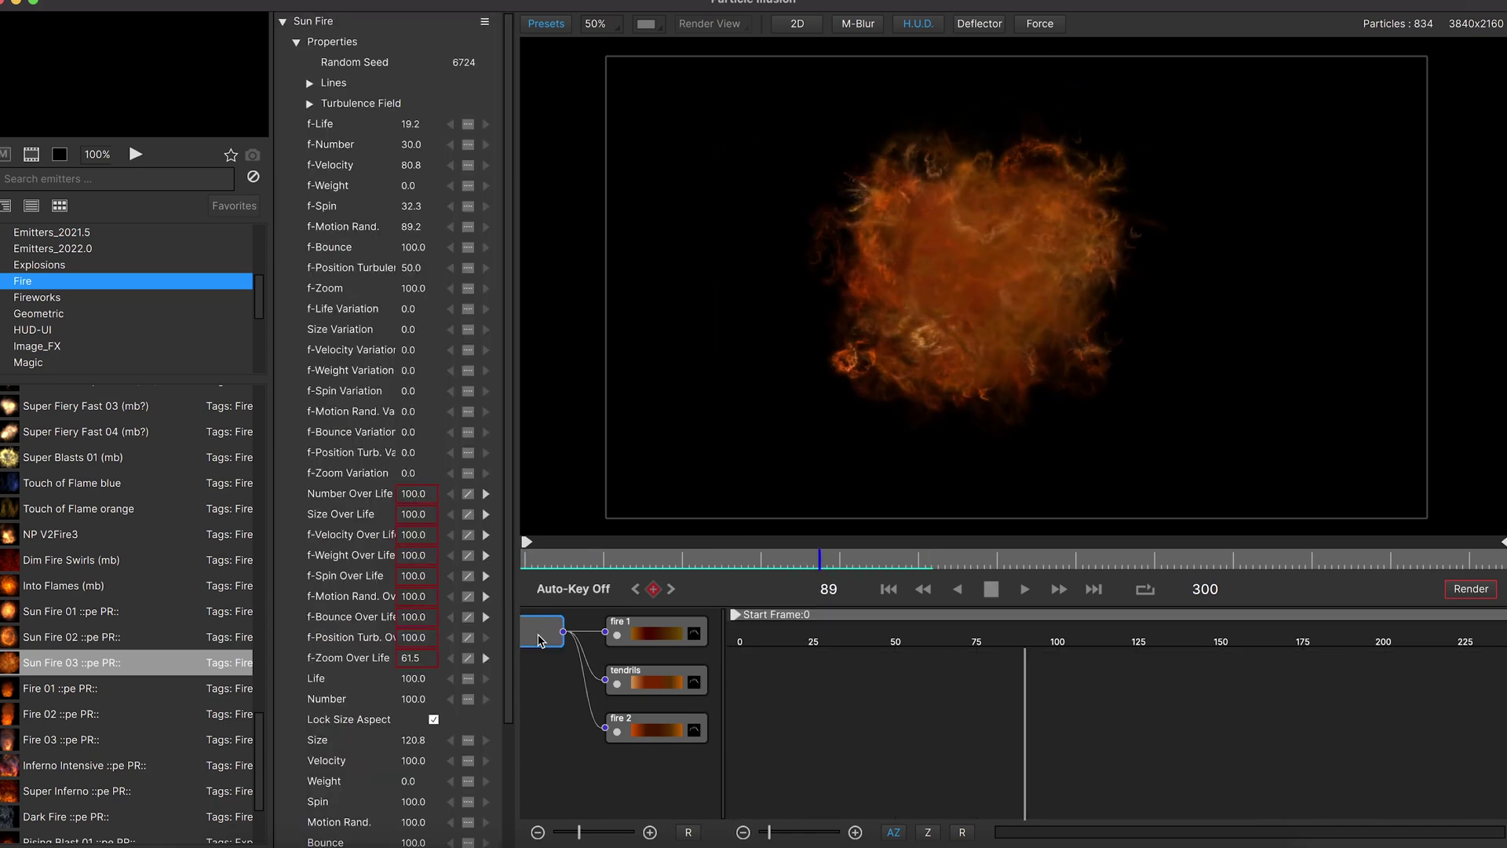
key("space")
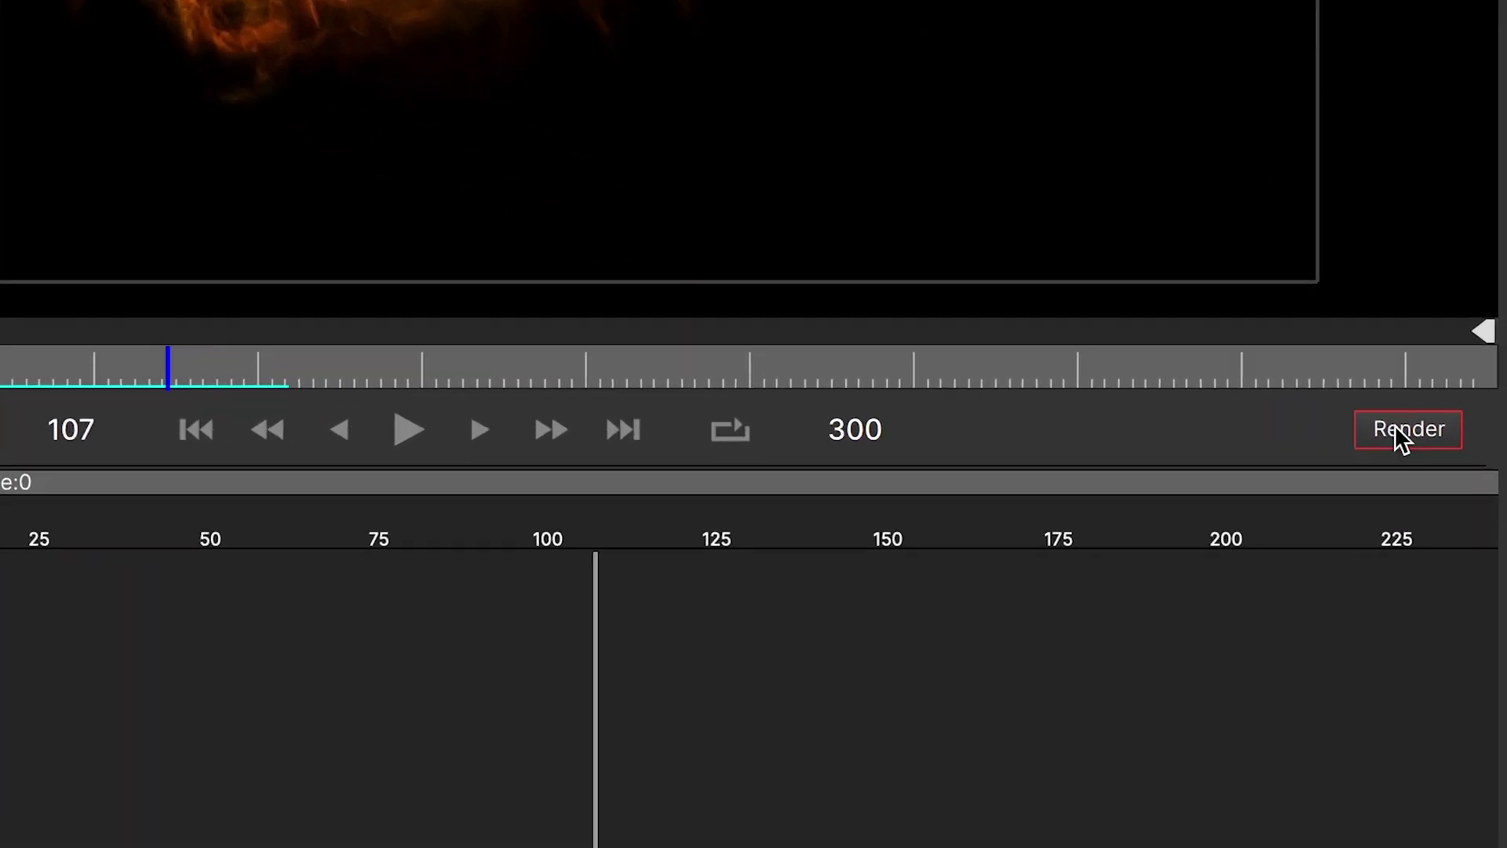
left_click(1469, 590)
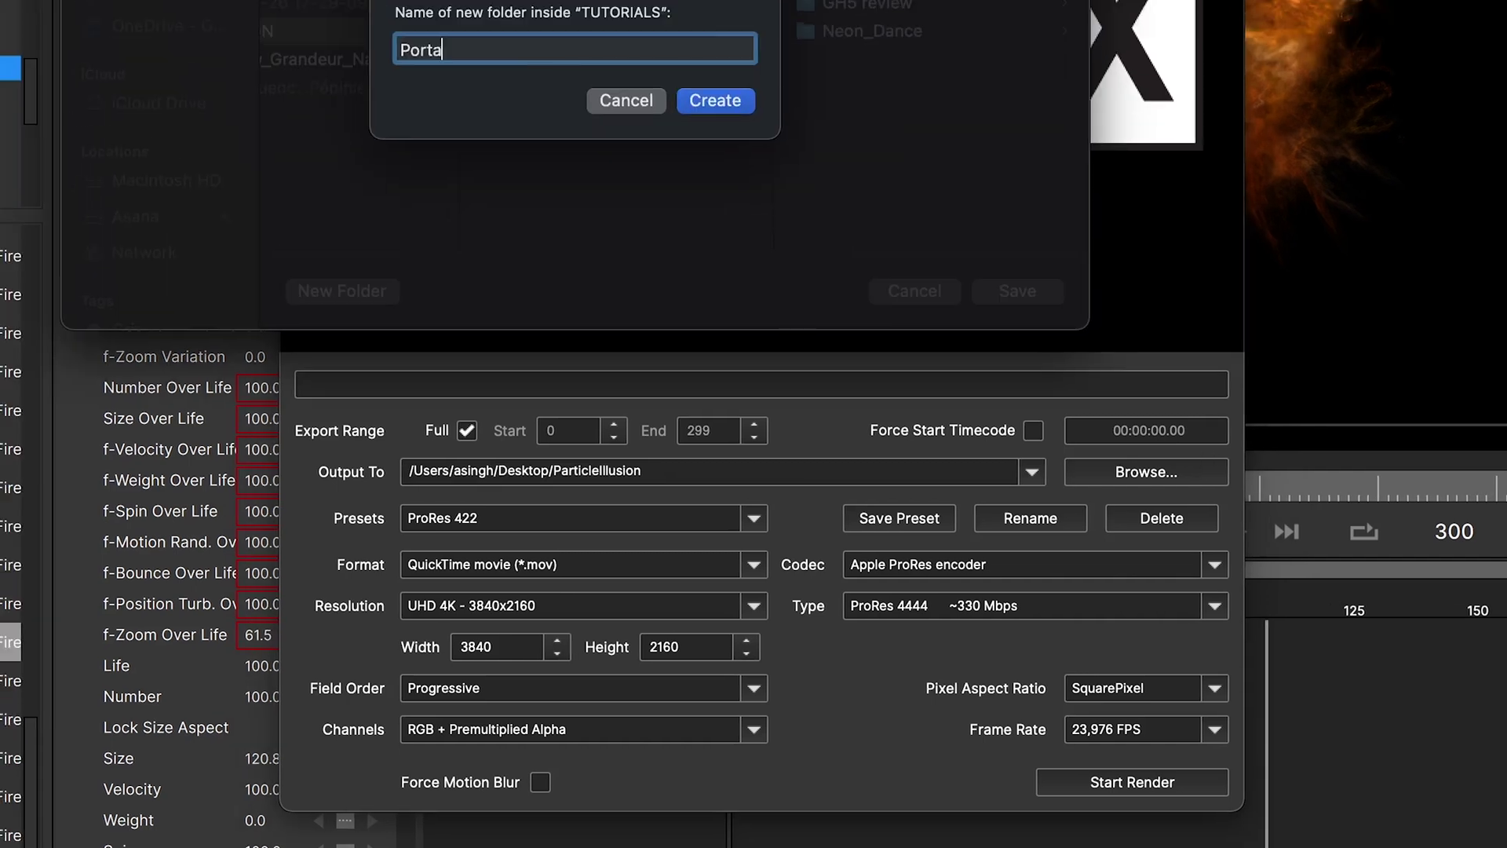
type("lEffect_Boris/")
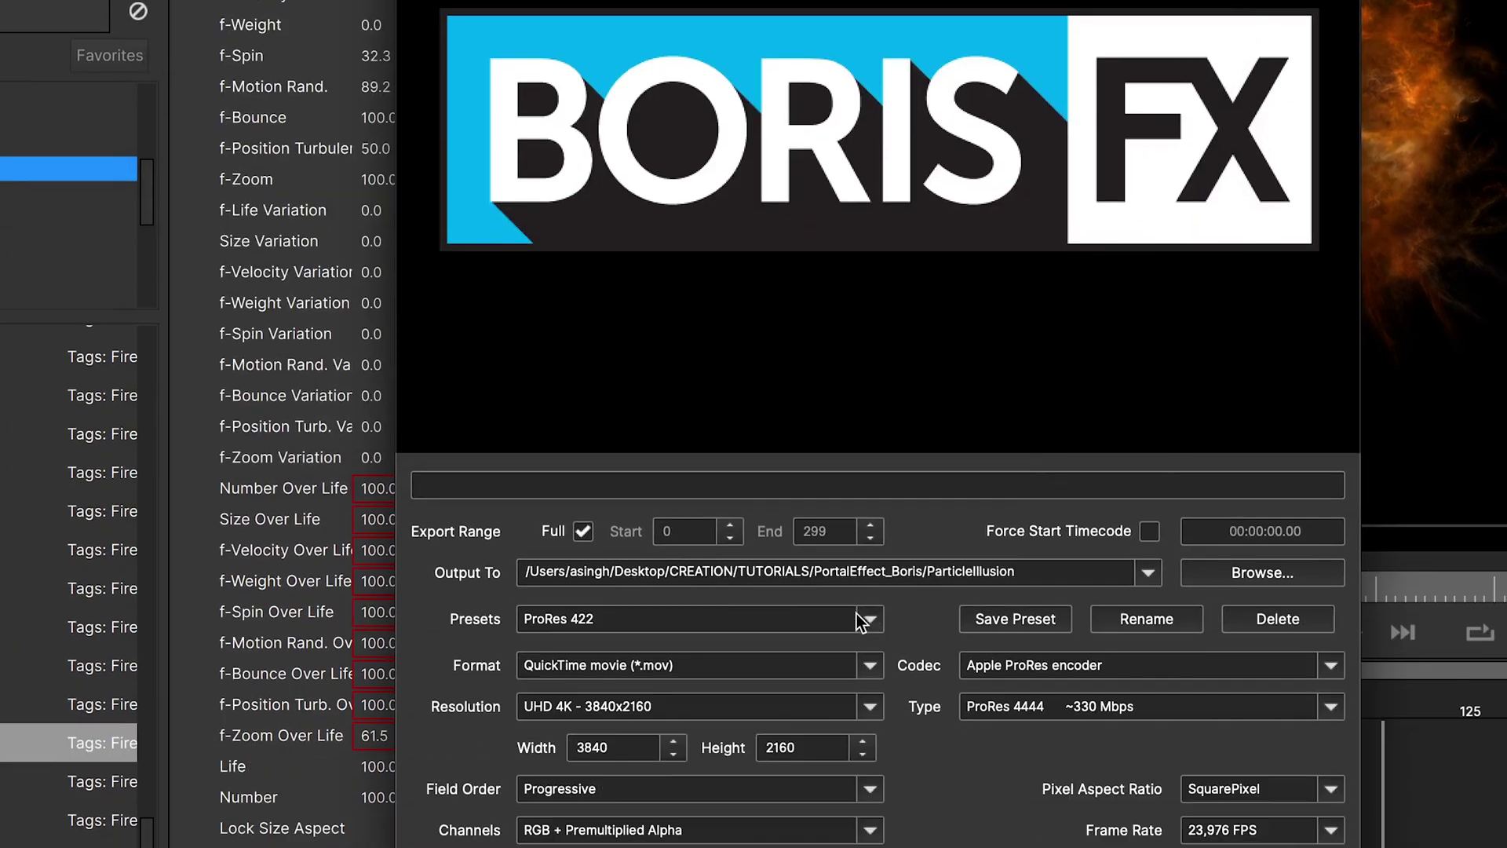
Step: Check the render presets and start rendering the full range as a UHD 4K QuickTime movie with Apple ProRes
left_click(868, 618)
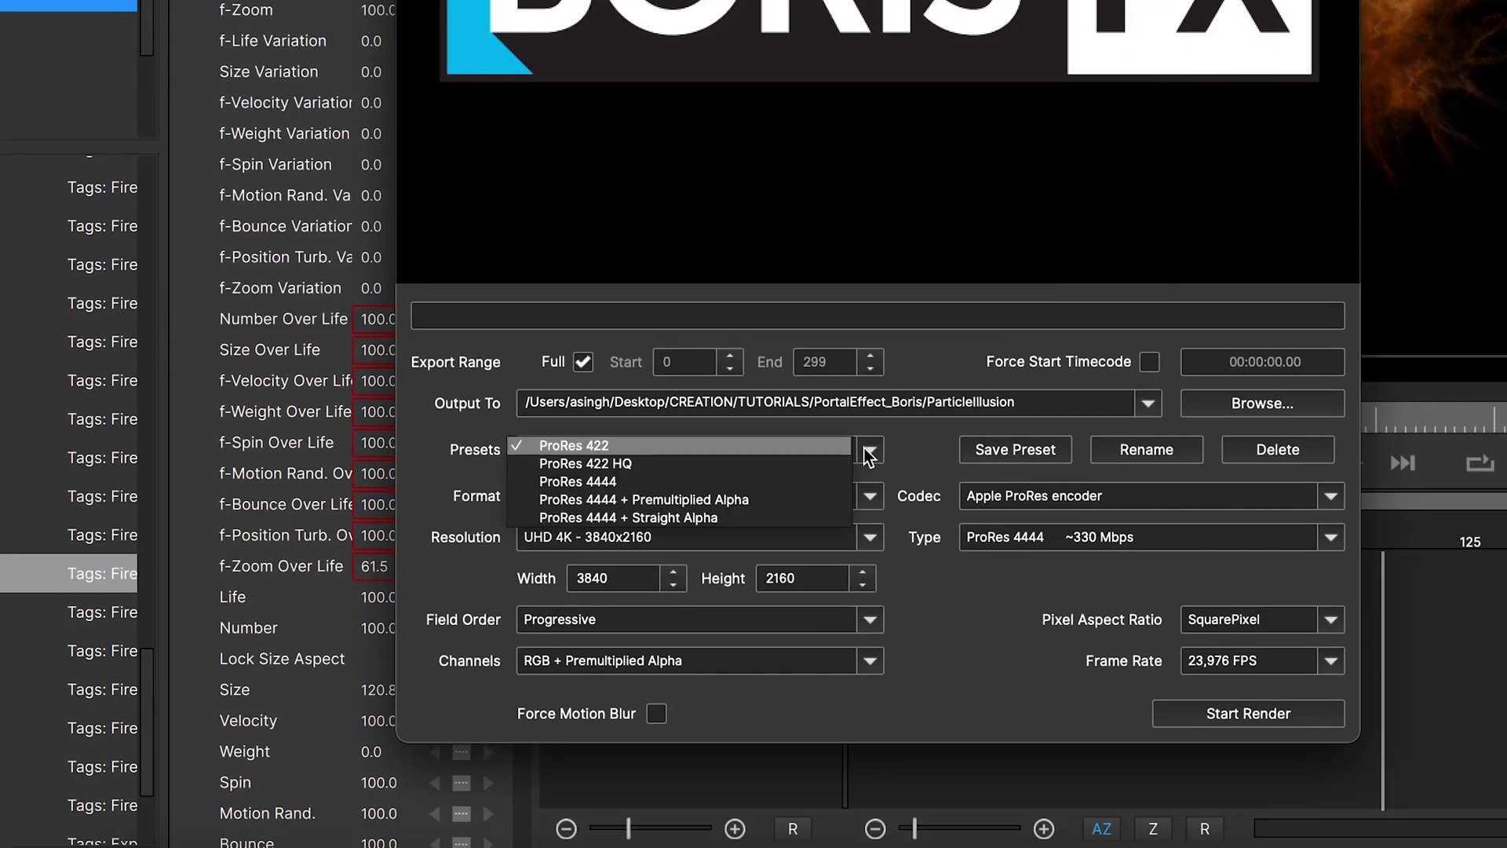
left_click(868, 454)
left_click(1272, 717)
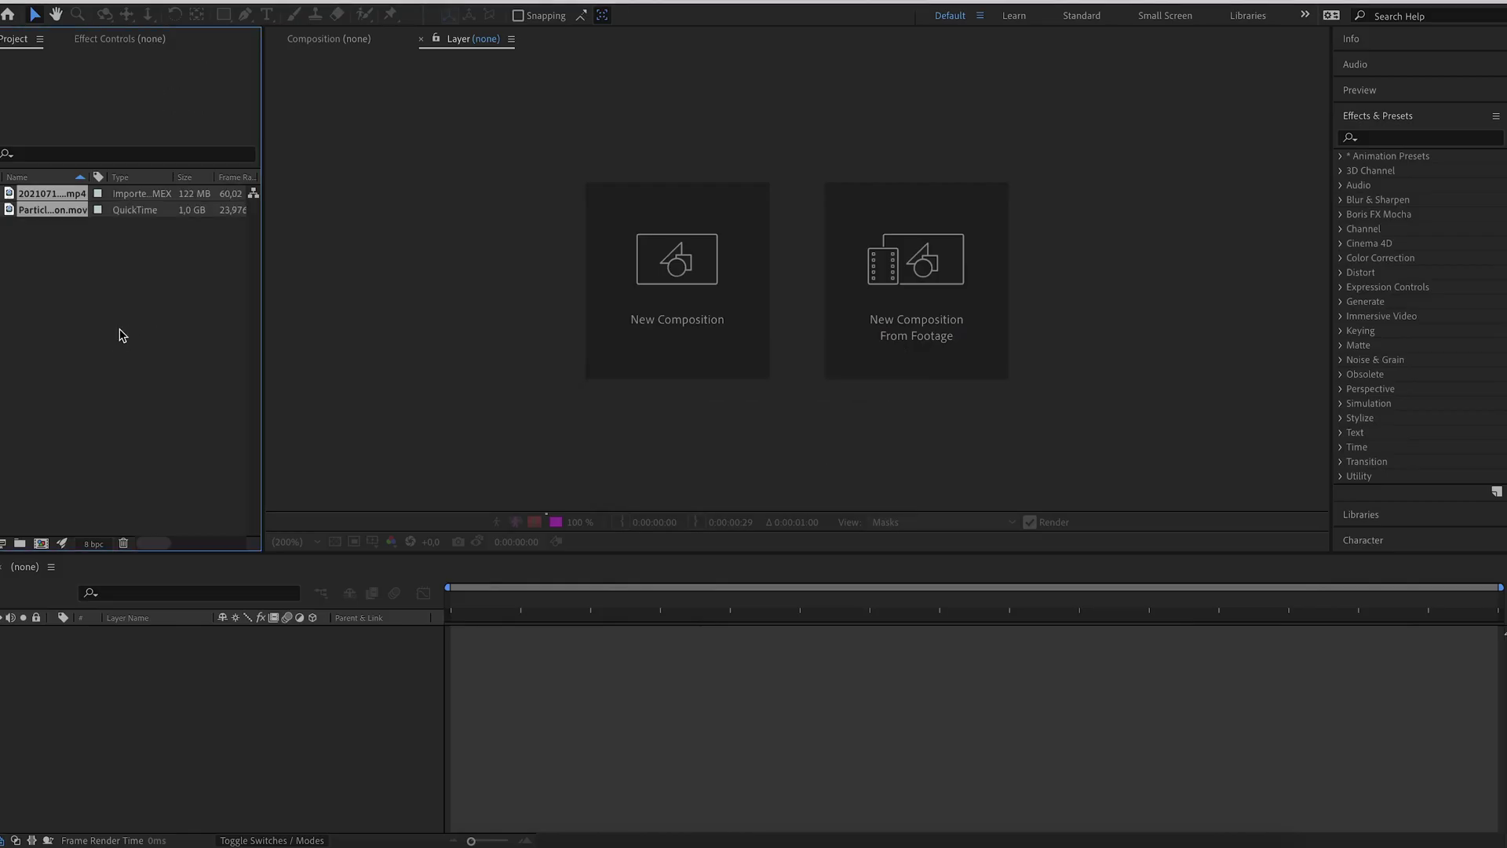
Step: Switch to After Effects and create a composition from the 20210714_150510.mp4 footage
left_click(57, 236)
left_click(31, 194)
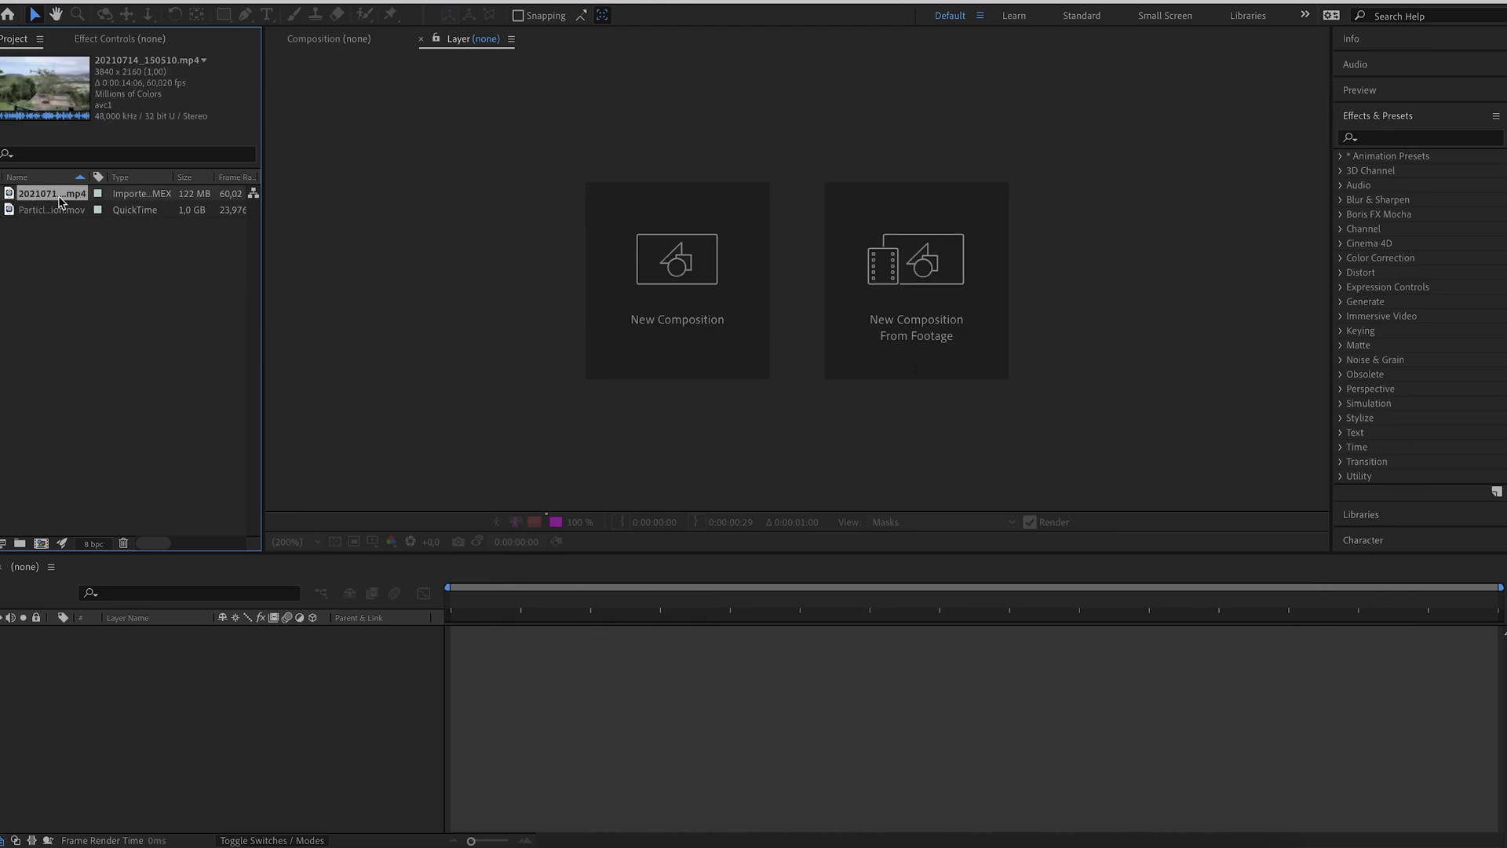
right_click(58, 201)
left_click(92, 251)
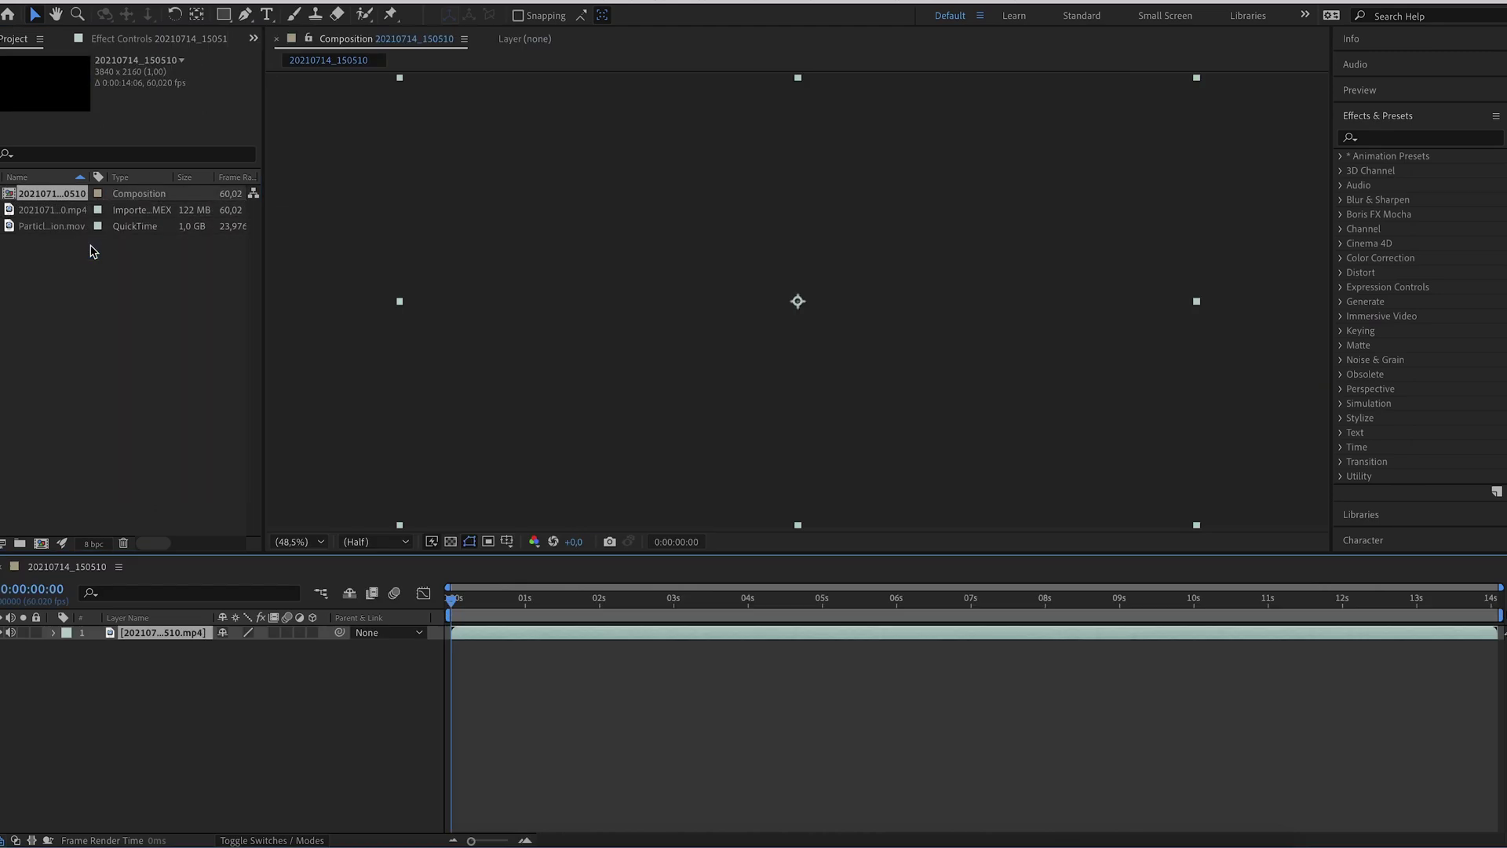
Step: End the work area at about 0:00:06:39 and trim the composition to it
left_click_drag(940, 603, 946, 606)
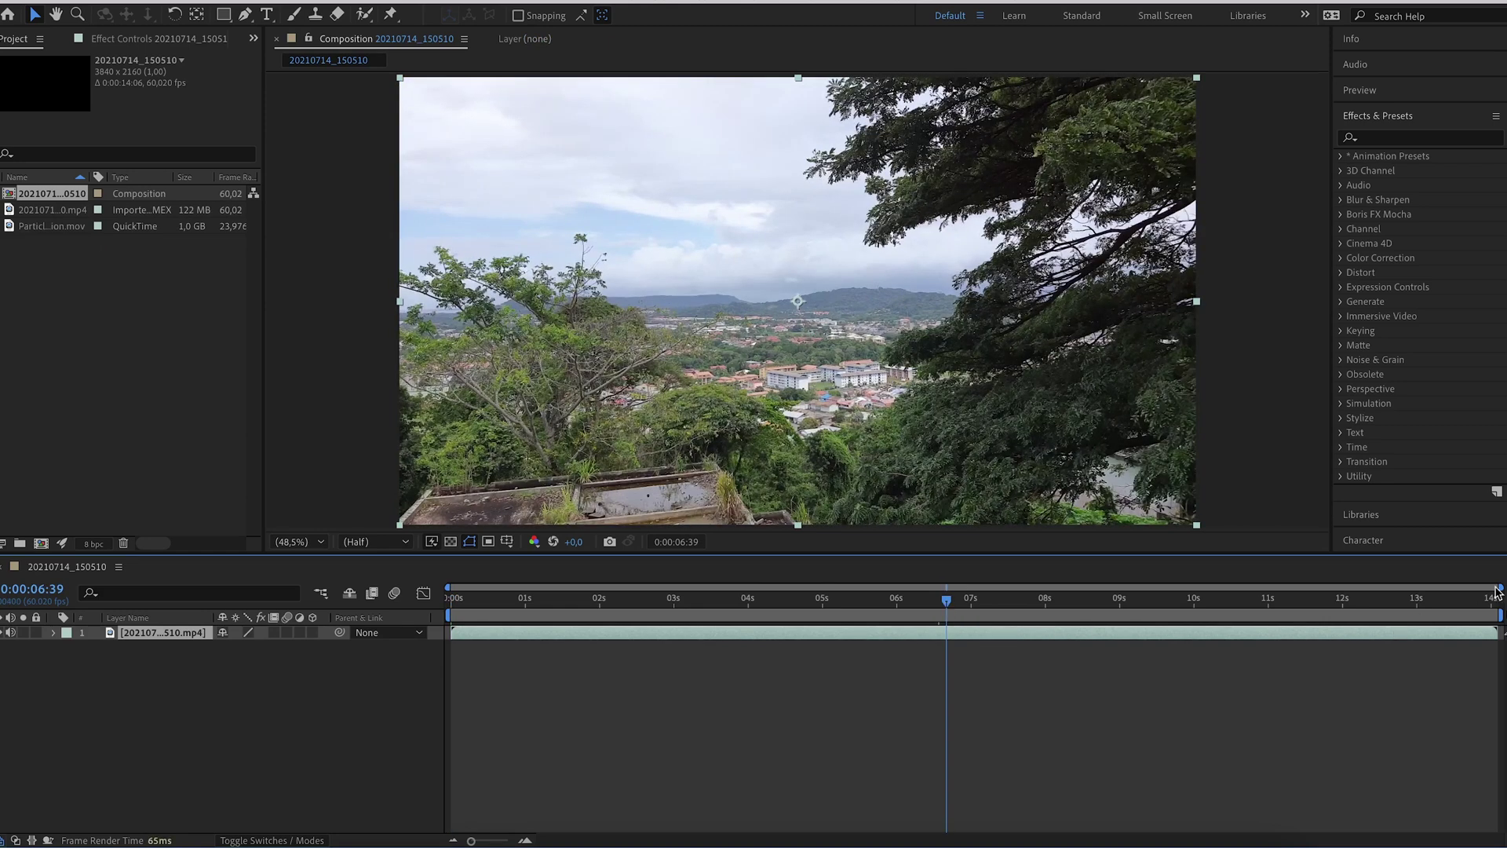
left_click_drag(1344, 618, 954, 620)
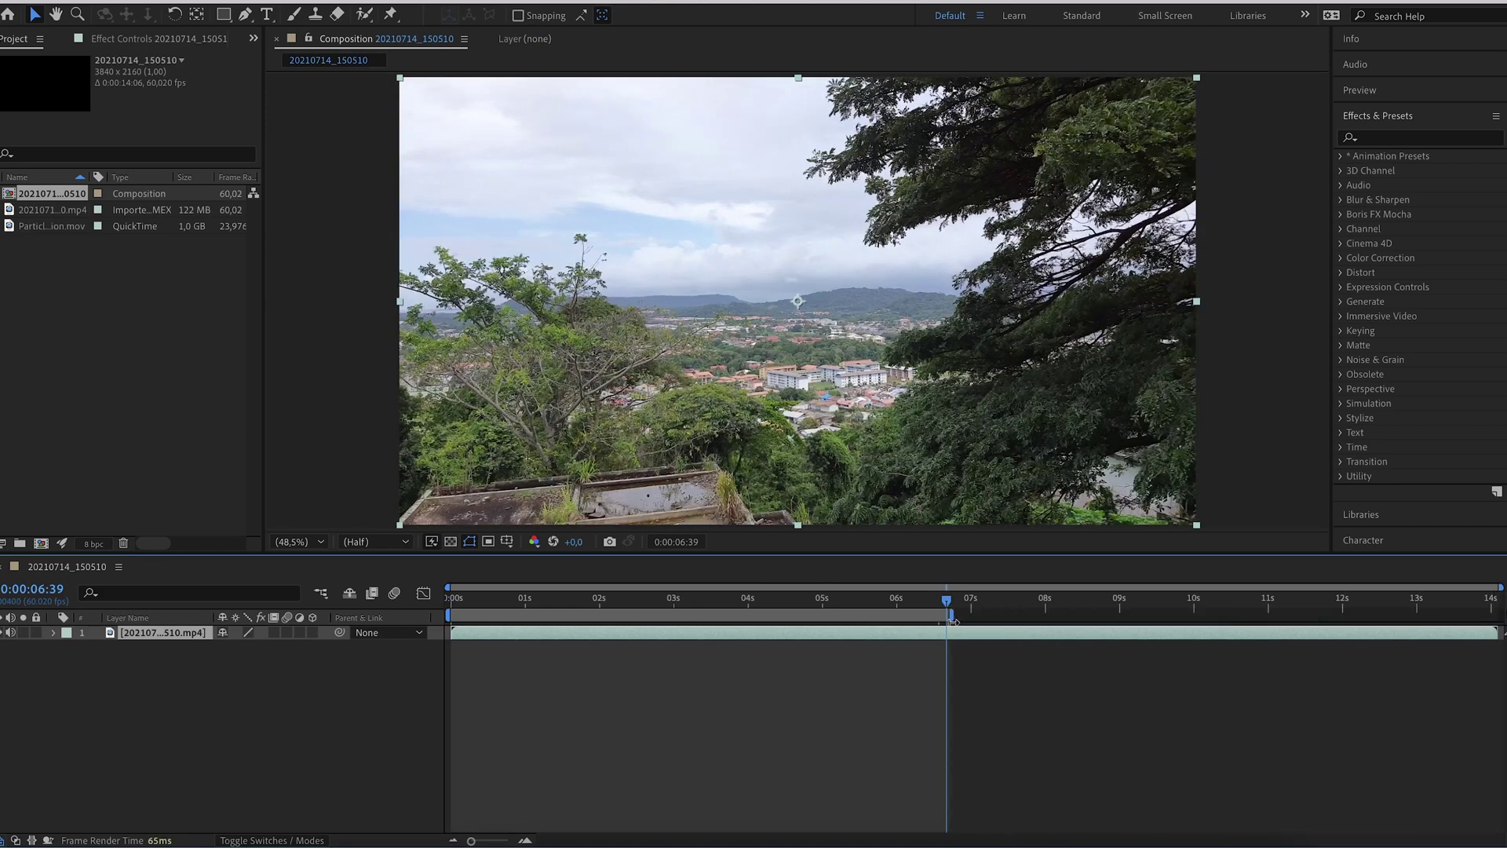
right_click(917, 618)
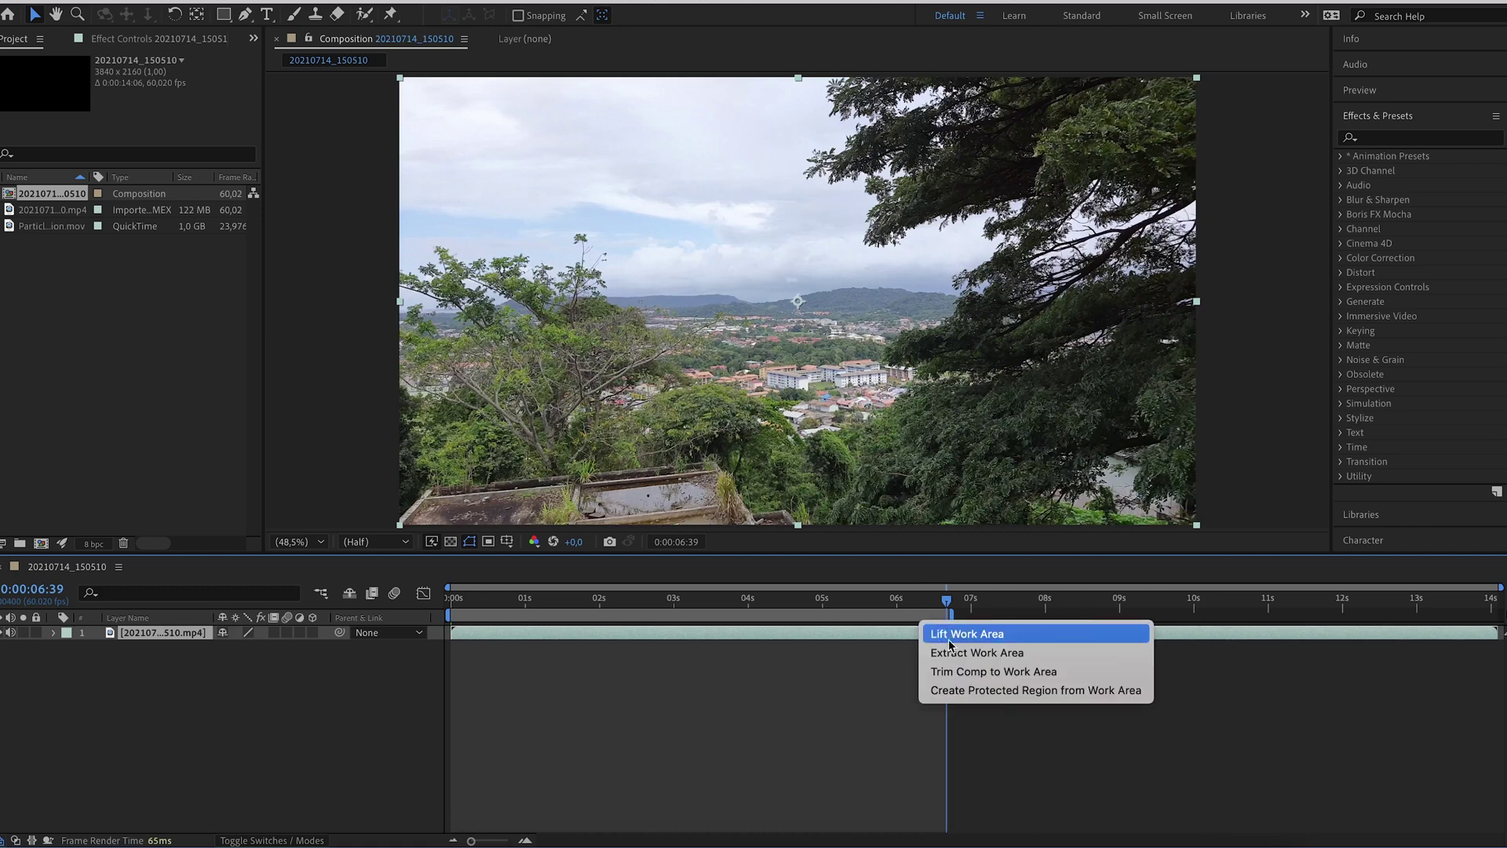
left_click(977, 674)
Step: Time-reverse the video layer and return the playhead to the start of the composition
left_click_drag(612, 603, 407, 613)
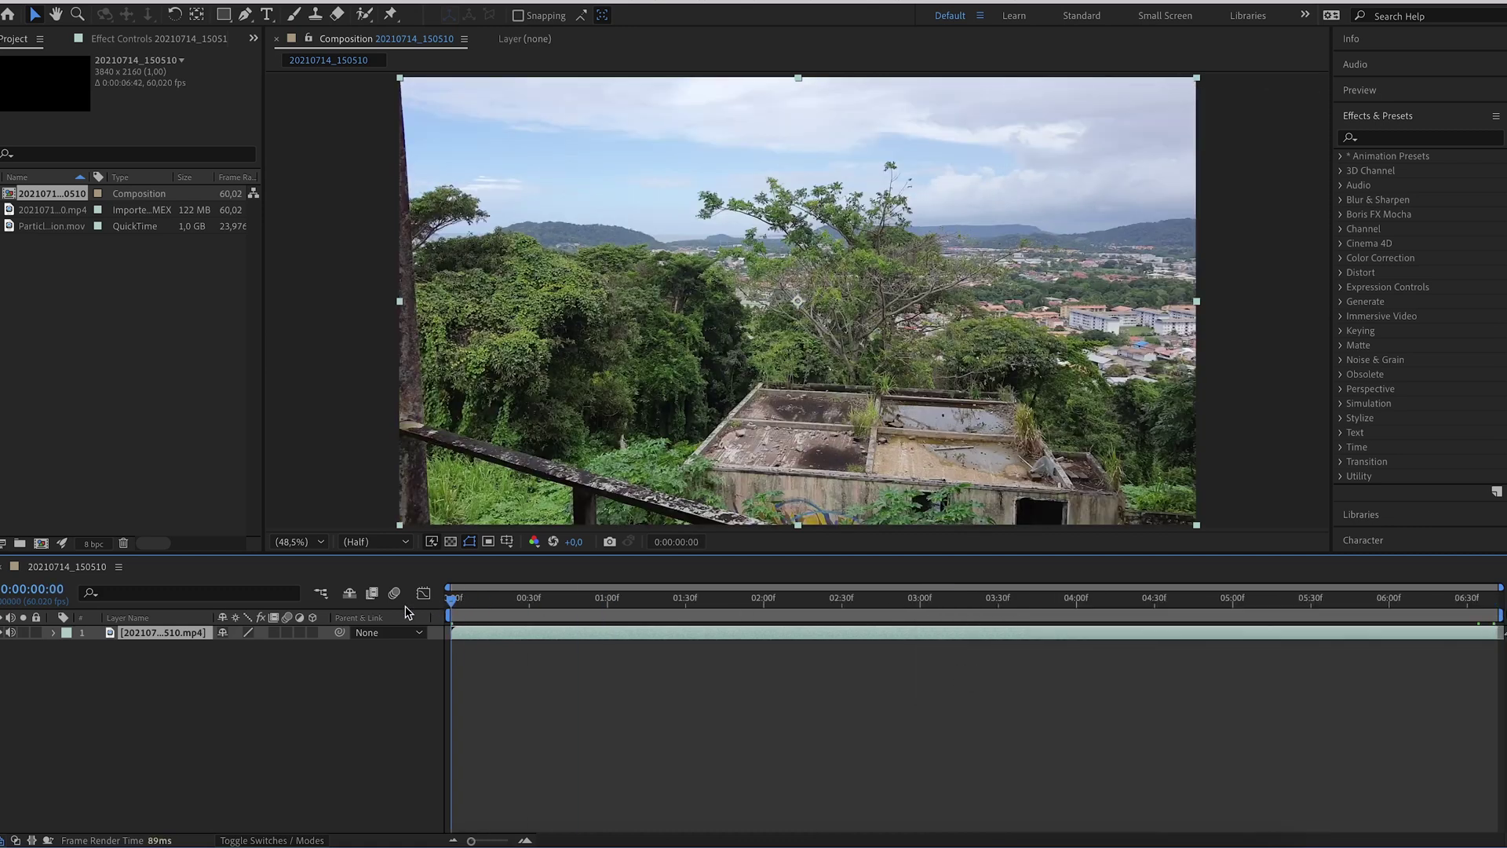
right_click(547, 632)
mouse_move(585, 434)
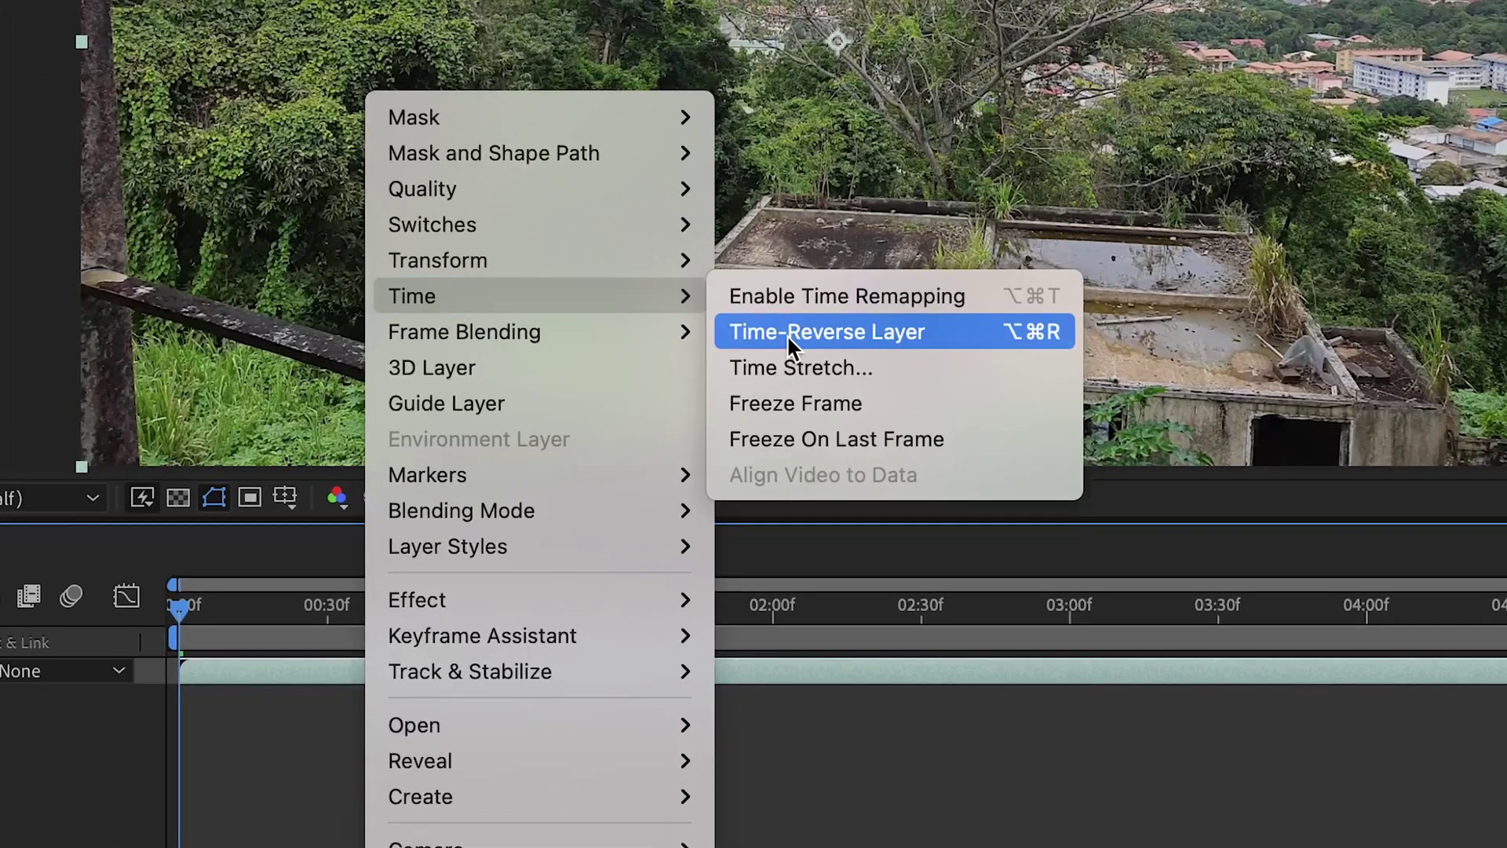
left_click(787, 334)
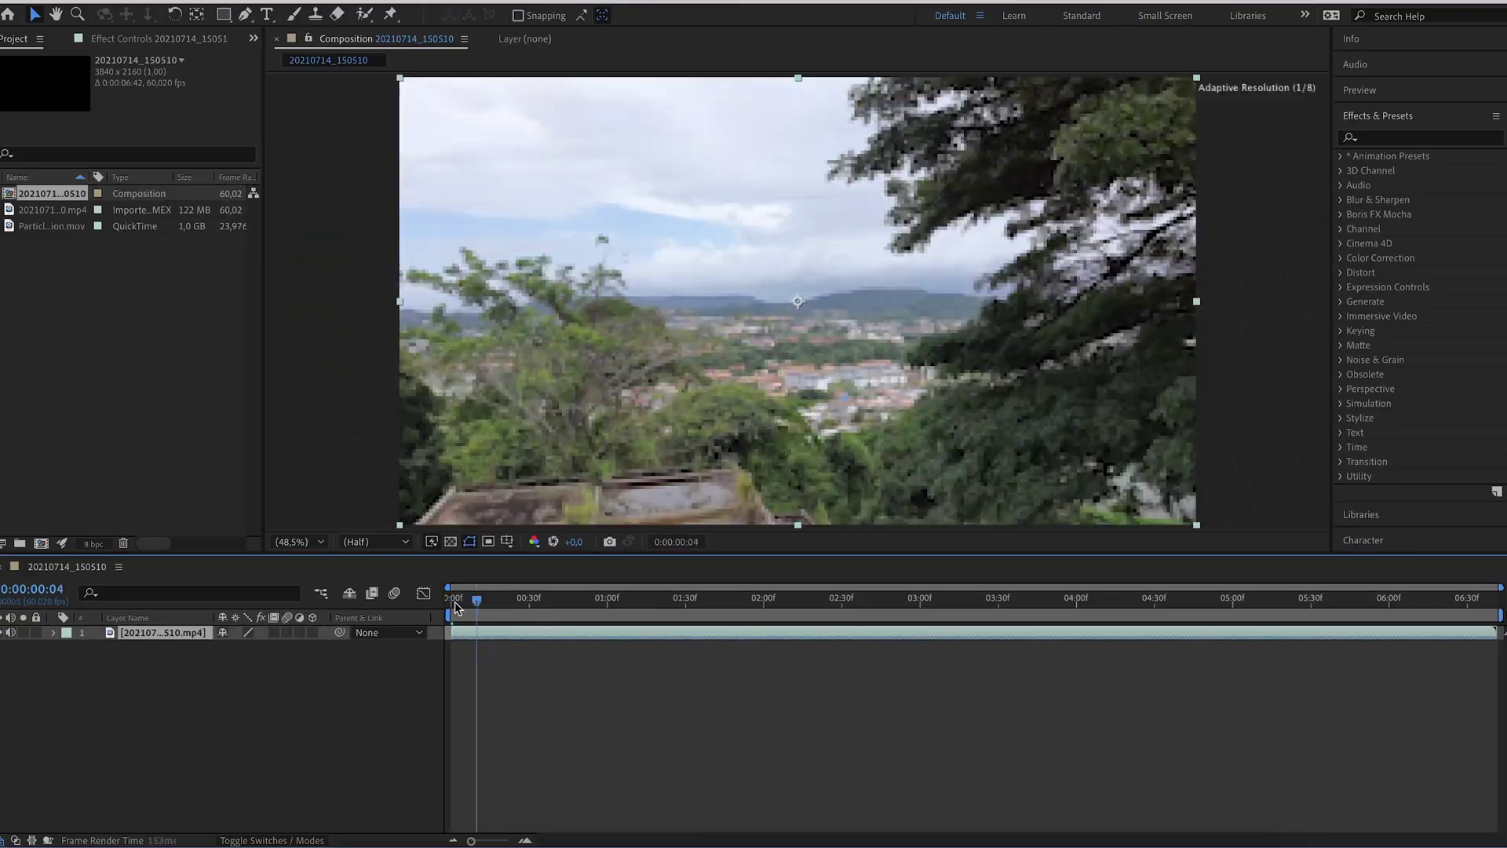
left_click_drag(457, 607, 420, 622)
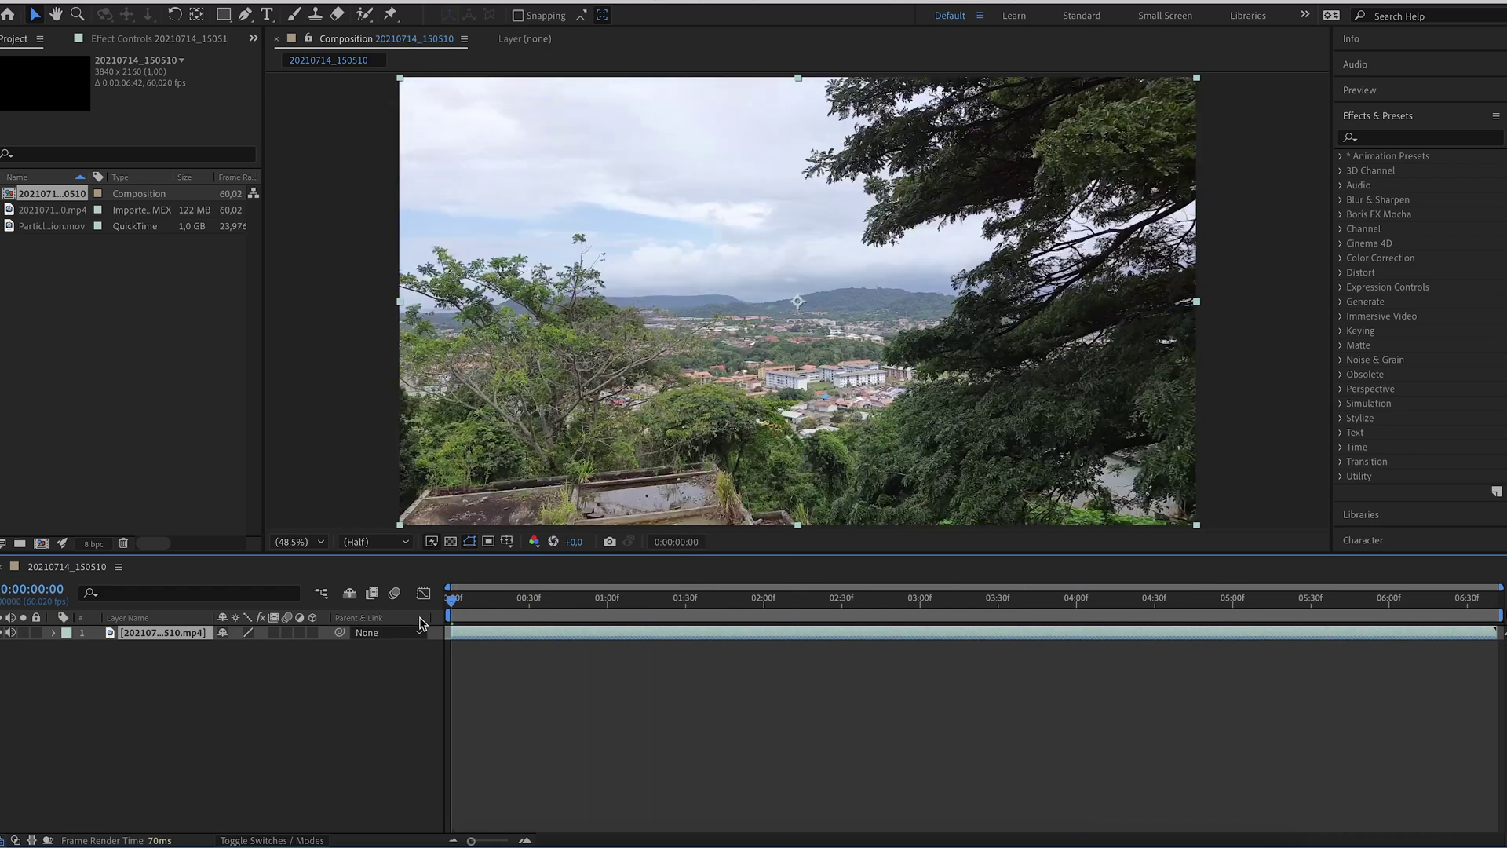
Step: Pre-compose the video layer as original_comp, moving all attributes into the new composition
right_click(499, 639)
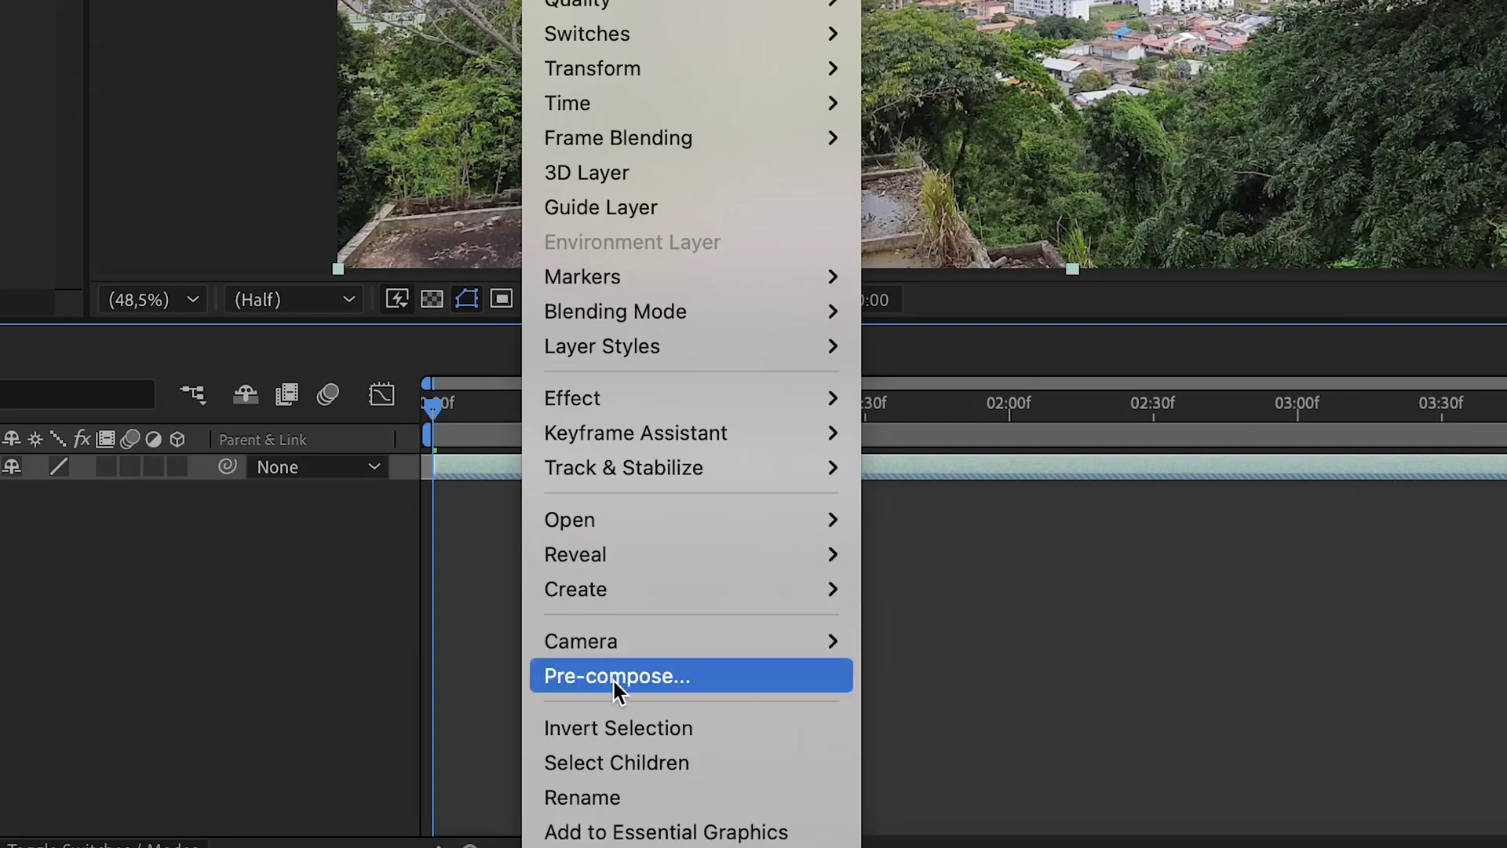
left_click(613, 681)
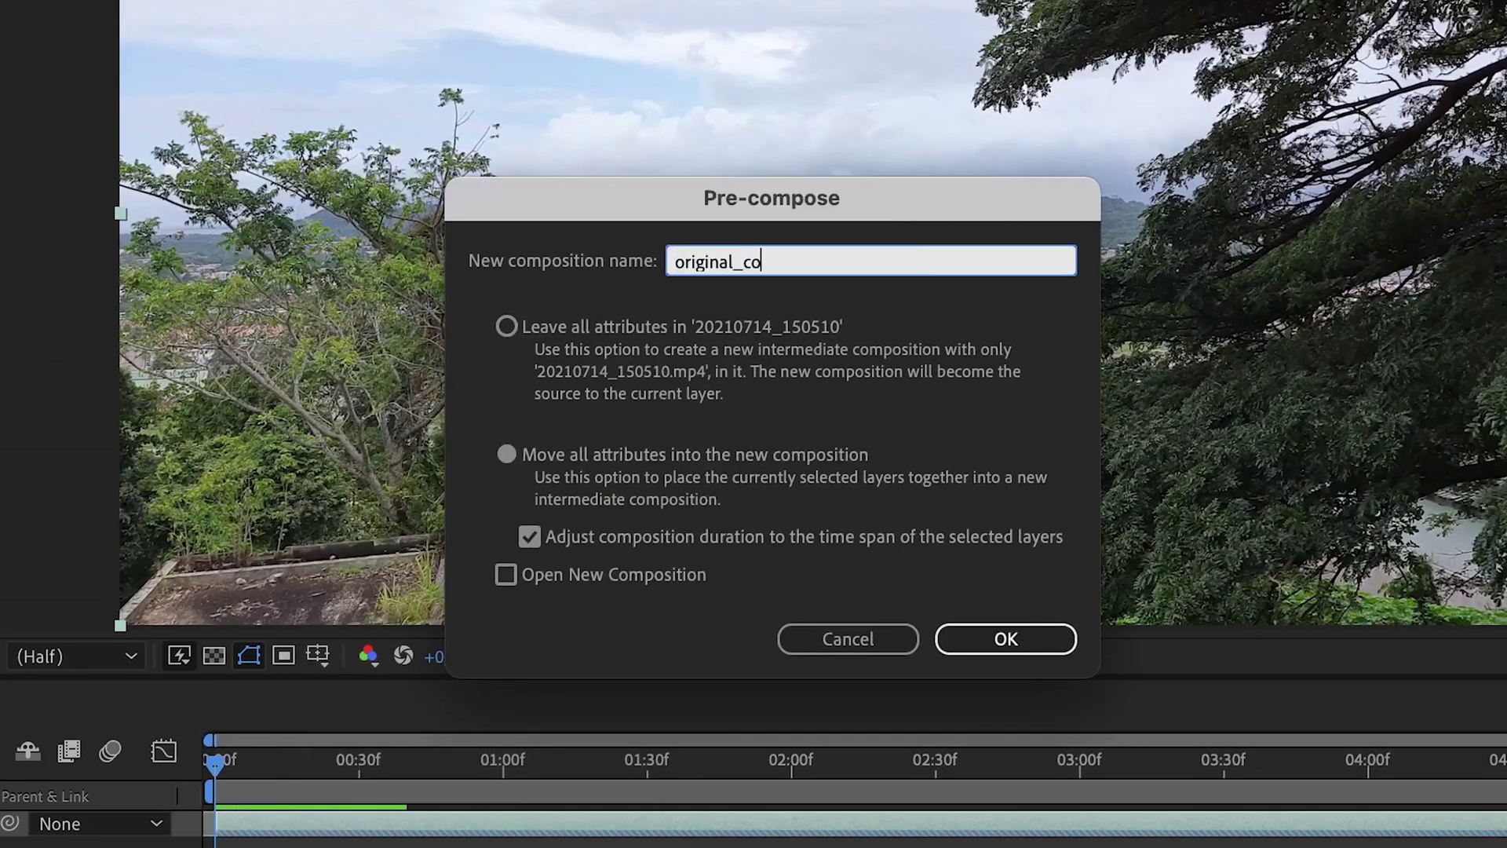
key("Return")
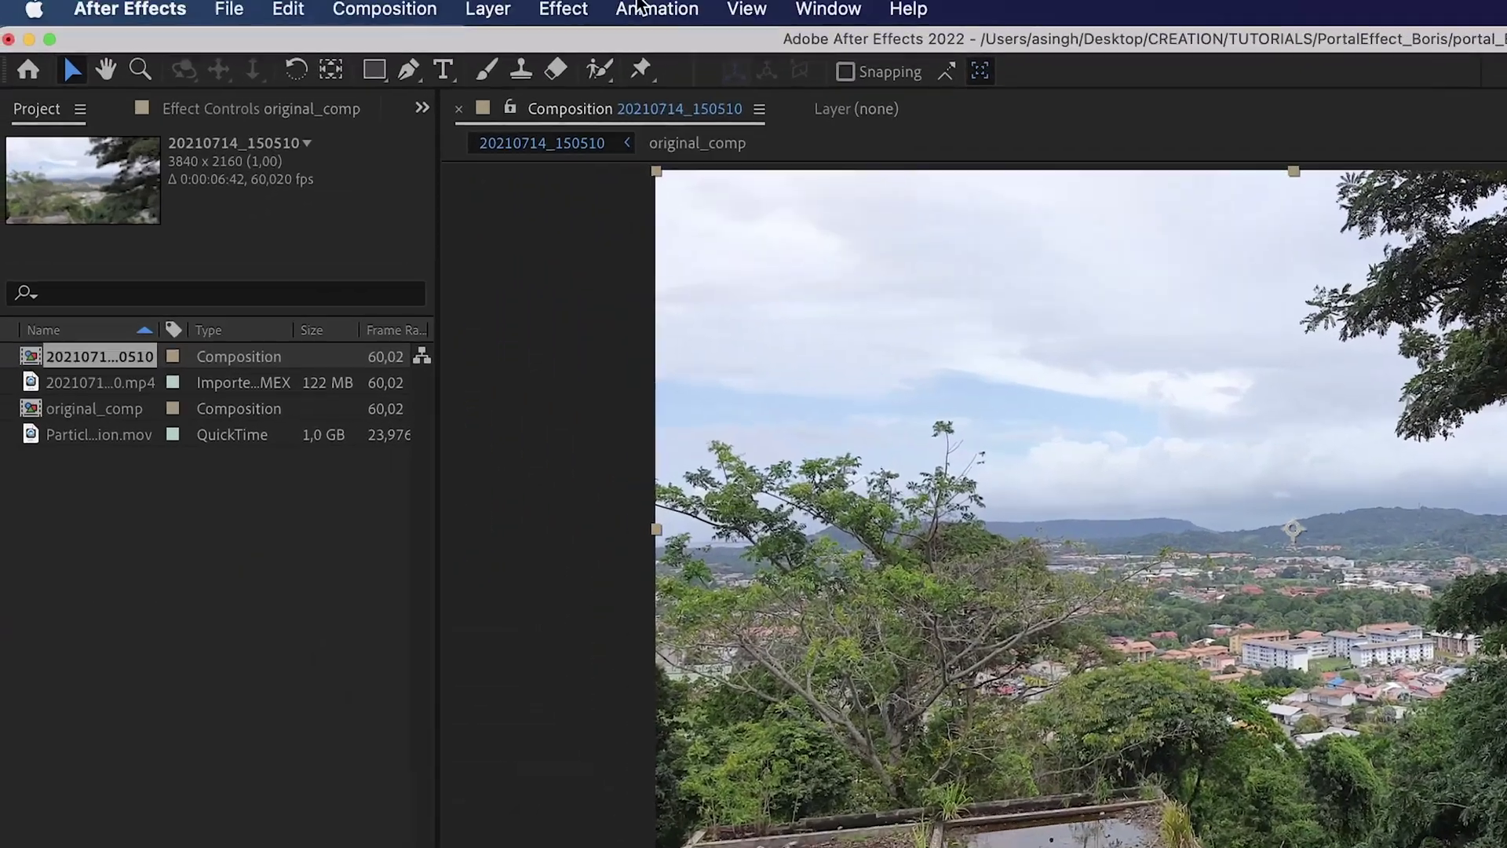
Step: Set up motion tracking of position and rotation on original_comp and place Track Point 1 on the far corner of the ruined roof near the grass
left_click(640, 8)
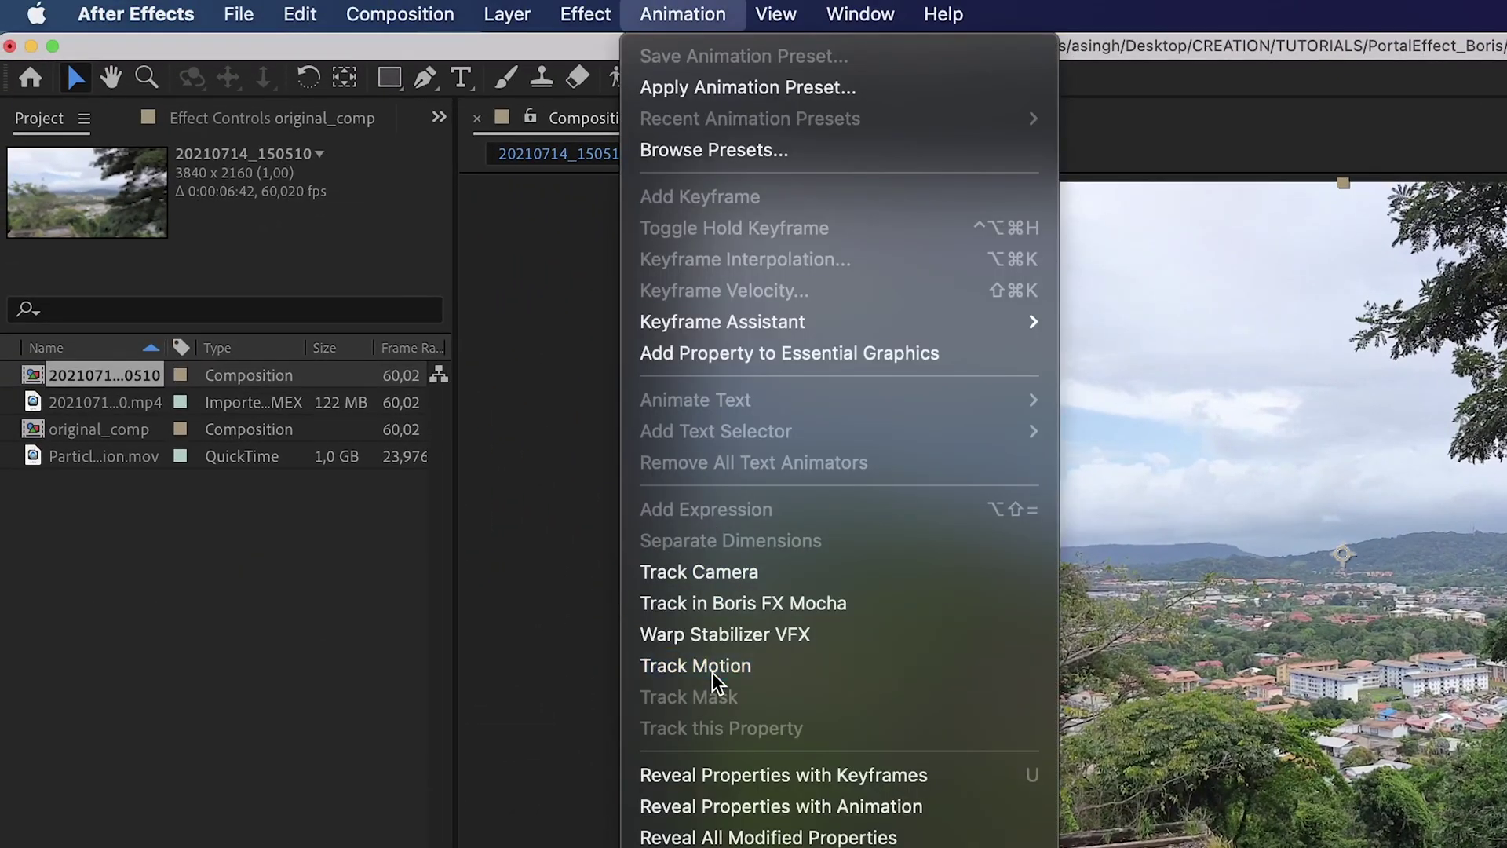
left_click(687, 645)
left_click(499, 646)
left_click_drag(801, 271, 874, 266)
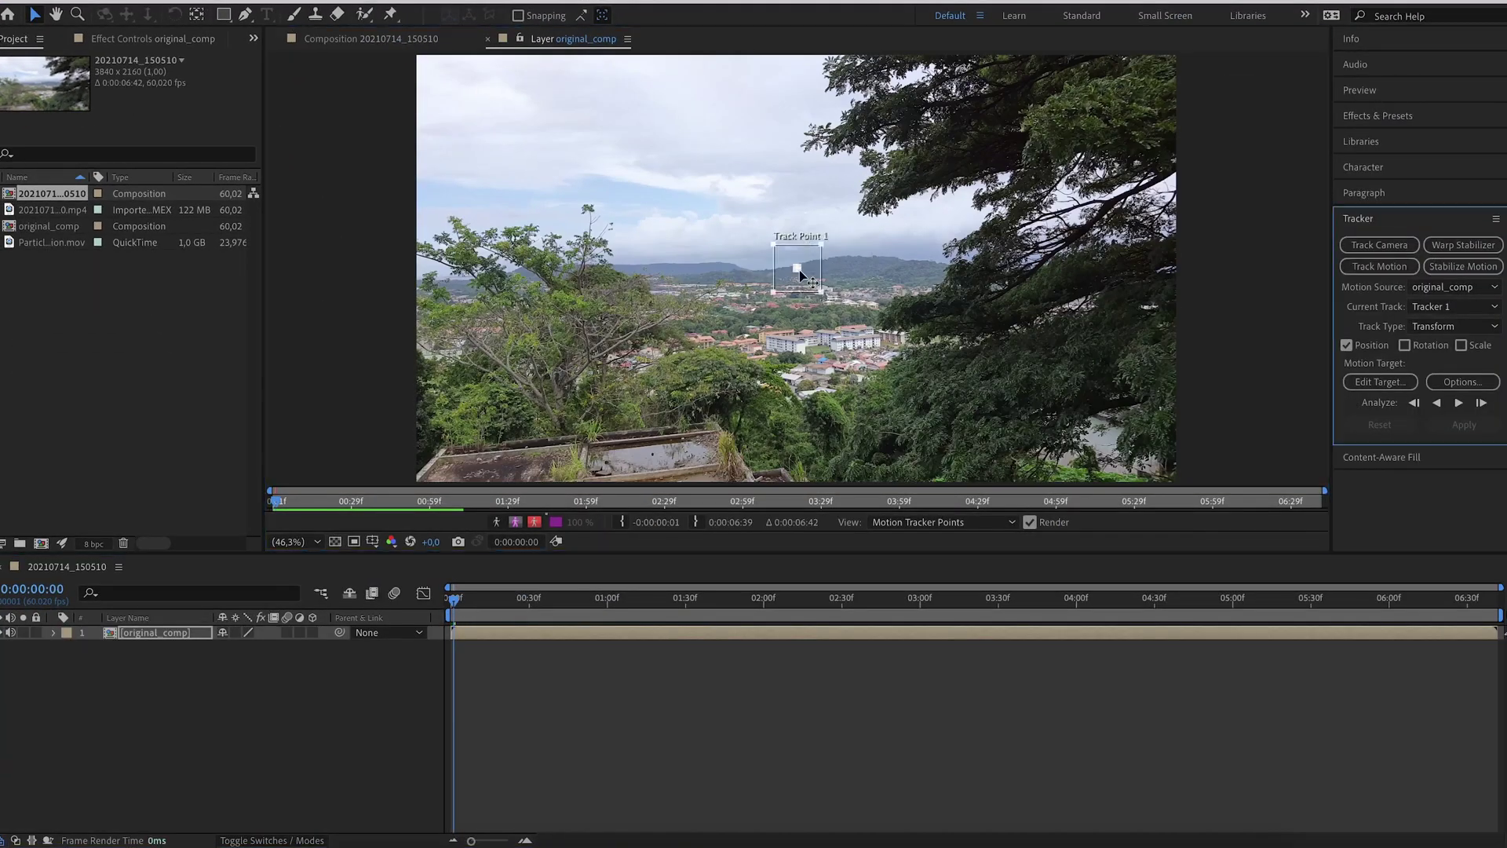
scroll(698, 437, "up", 3)
left_click_drag(1157, 279, 1163, 281)
left_click_drag(823, 251, 790, 245)
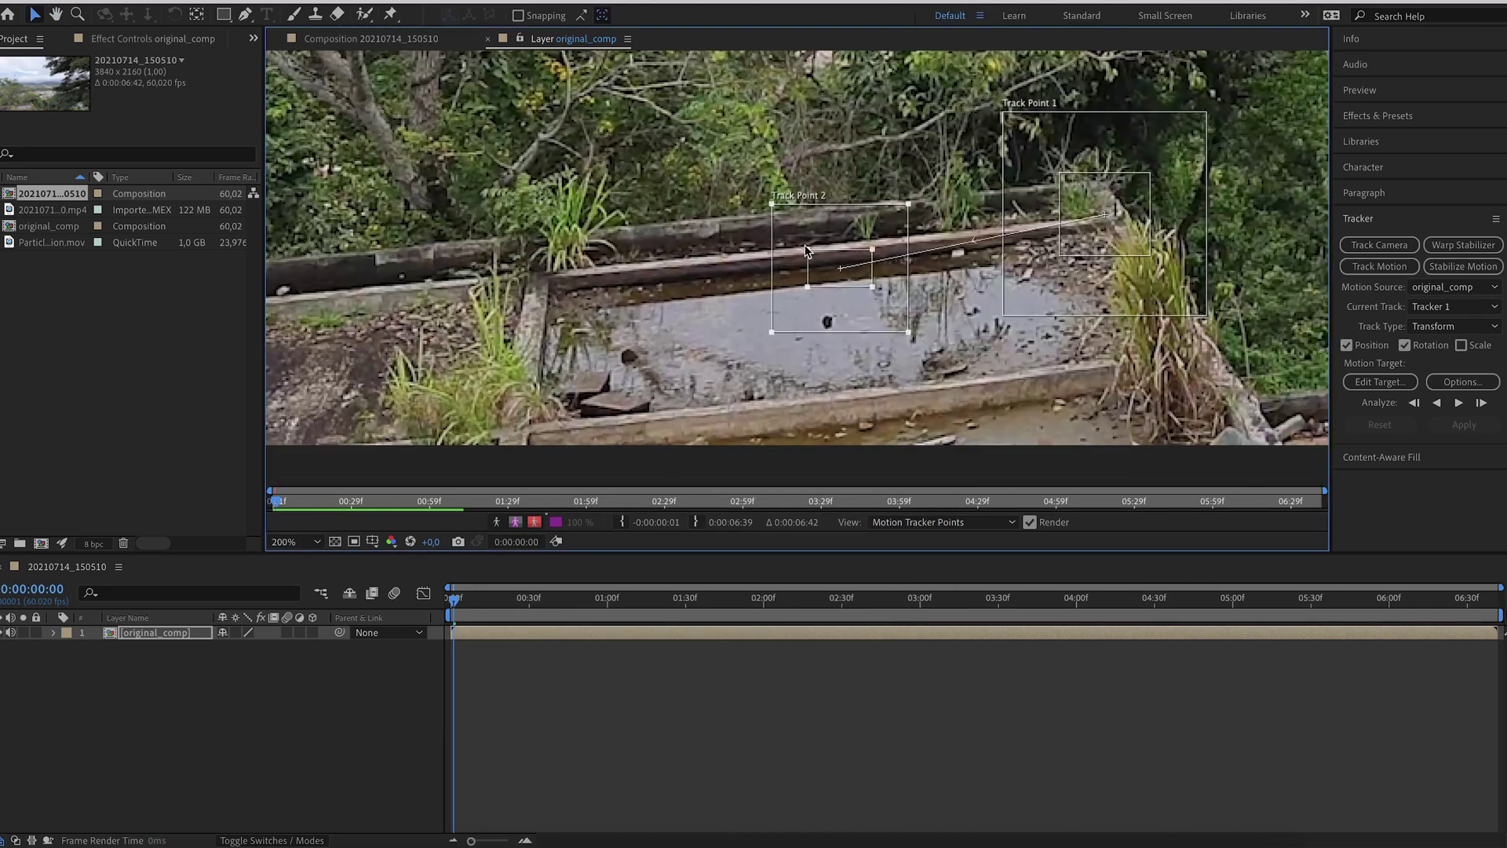
Step: Place Track Point 2 on the other end of the ruined roof's back edge and analyze the motion forward
left_click_drag(864, 302, 474, 288)
scroll(474, 287, "down", 2)
scroll(474, 288, "up", 1)
left_click_drag(394, 312, 770, 351)
left_click_drag(864, 331, 594, 350)
scroll(565, 365, "up", 2)
scroll(785, 314, "down", 1)
left_click_drag(832, 369, 530, 385)
scroll(531, 384, "down", 1)
left_click_drag(720, 350, 614, 388)
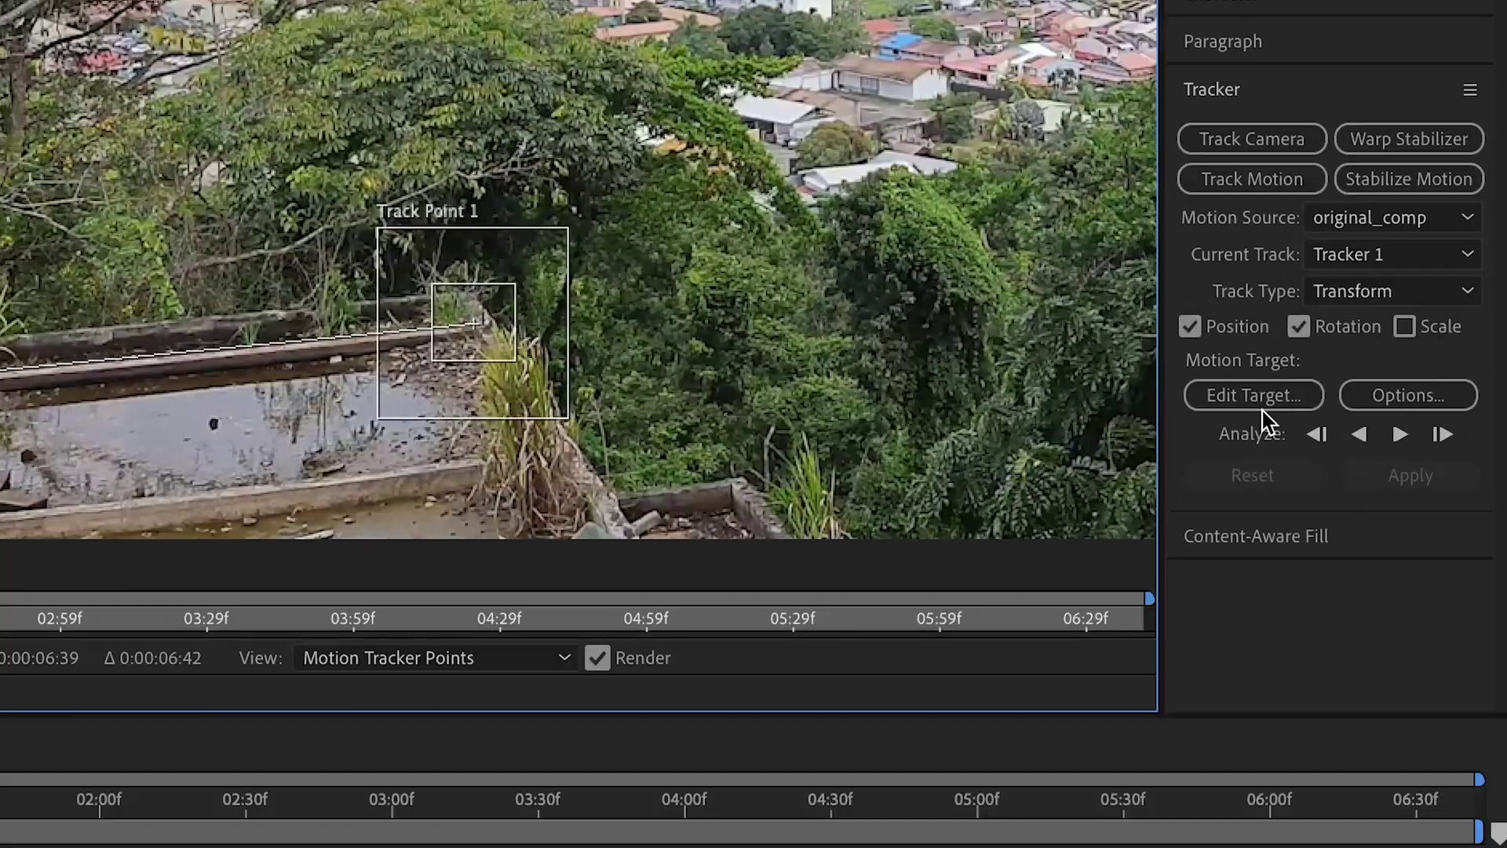
left_click(1400, 434)
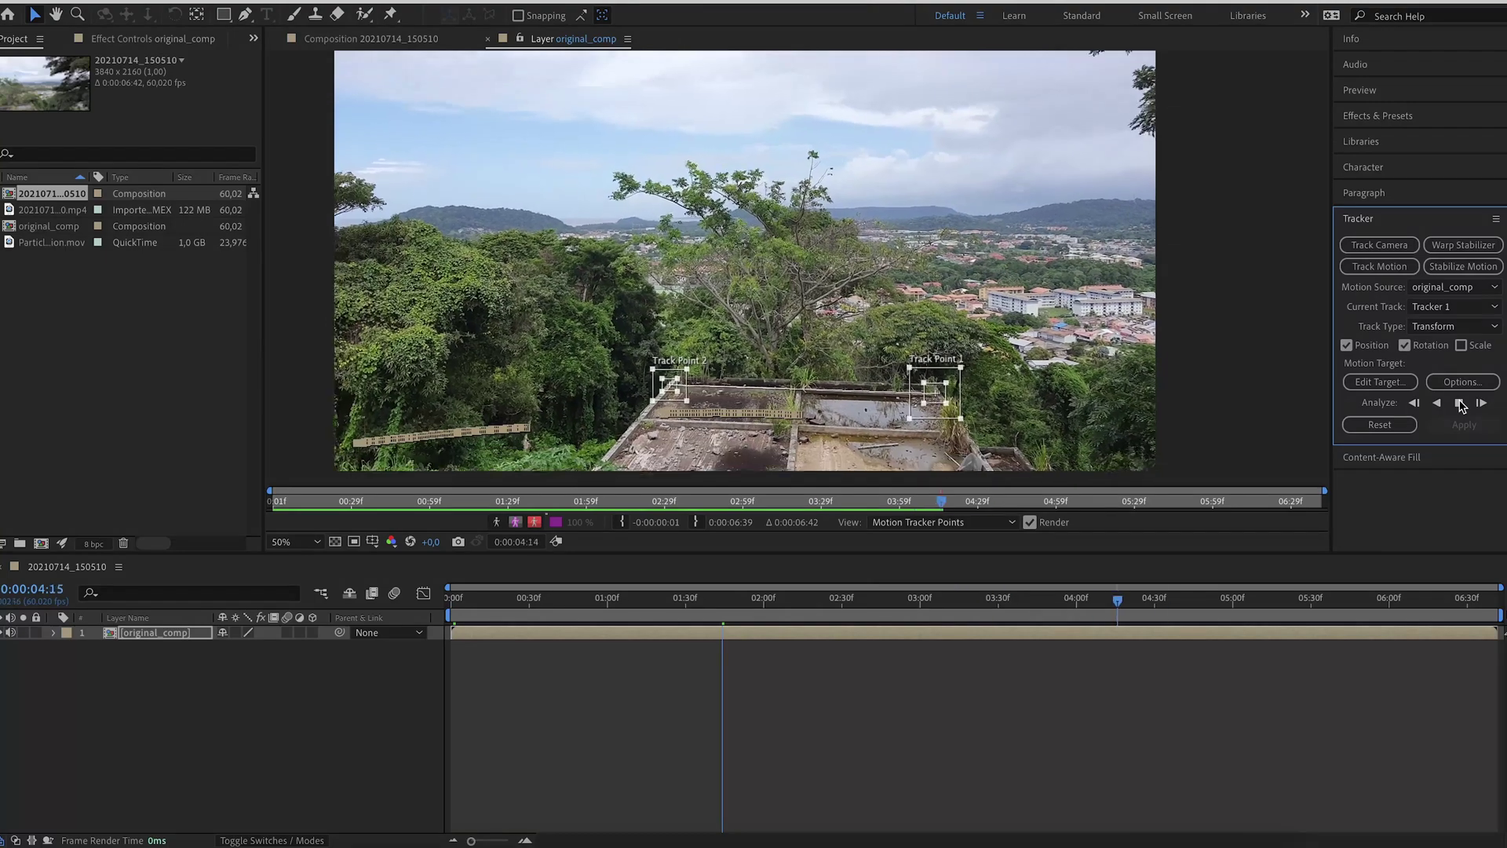
Step: Add a null object named track_Motion to the composition
right_click(170, 725)
mouse_move(236, 624)
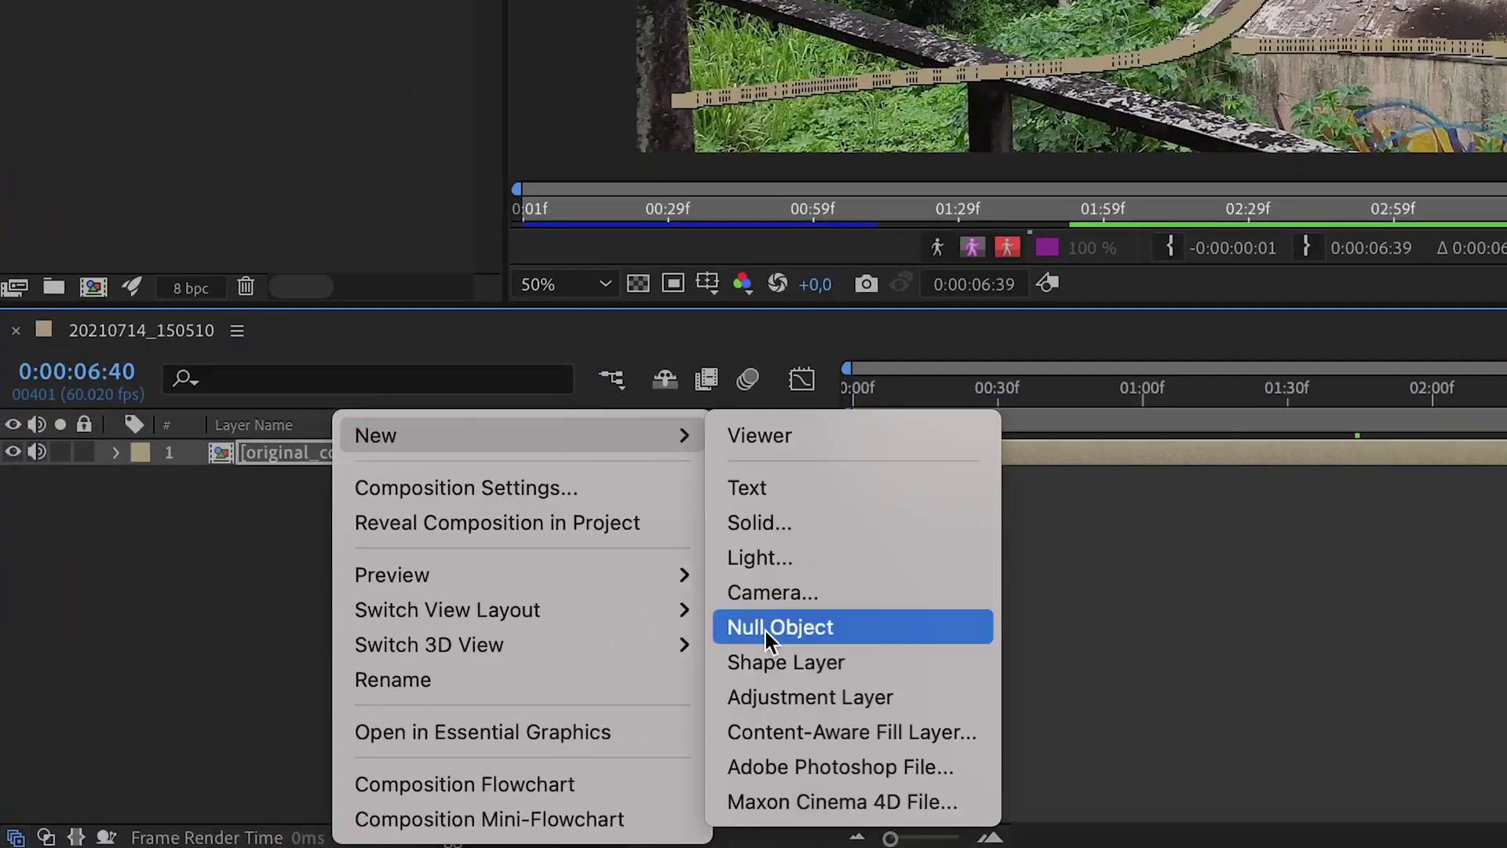
left_click(766, 631)
Step: Make the track_Motion null the motion target, apply the tracking data to it, and return the playhead to the start
left_click(1281, 450)
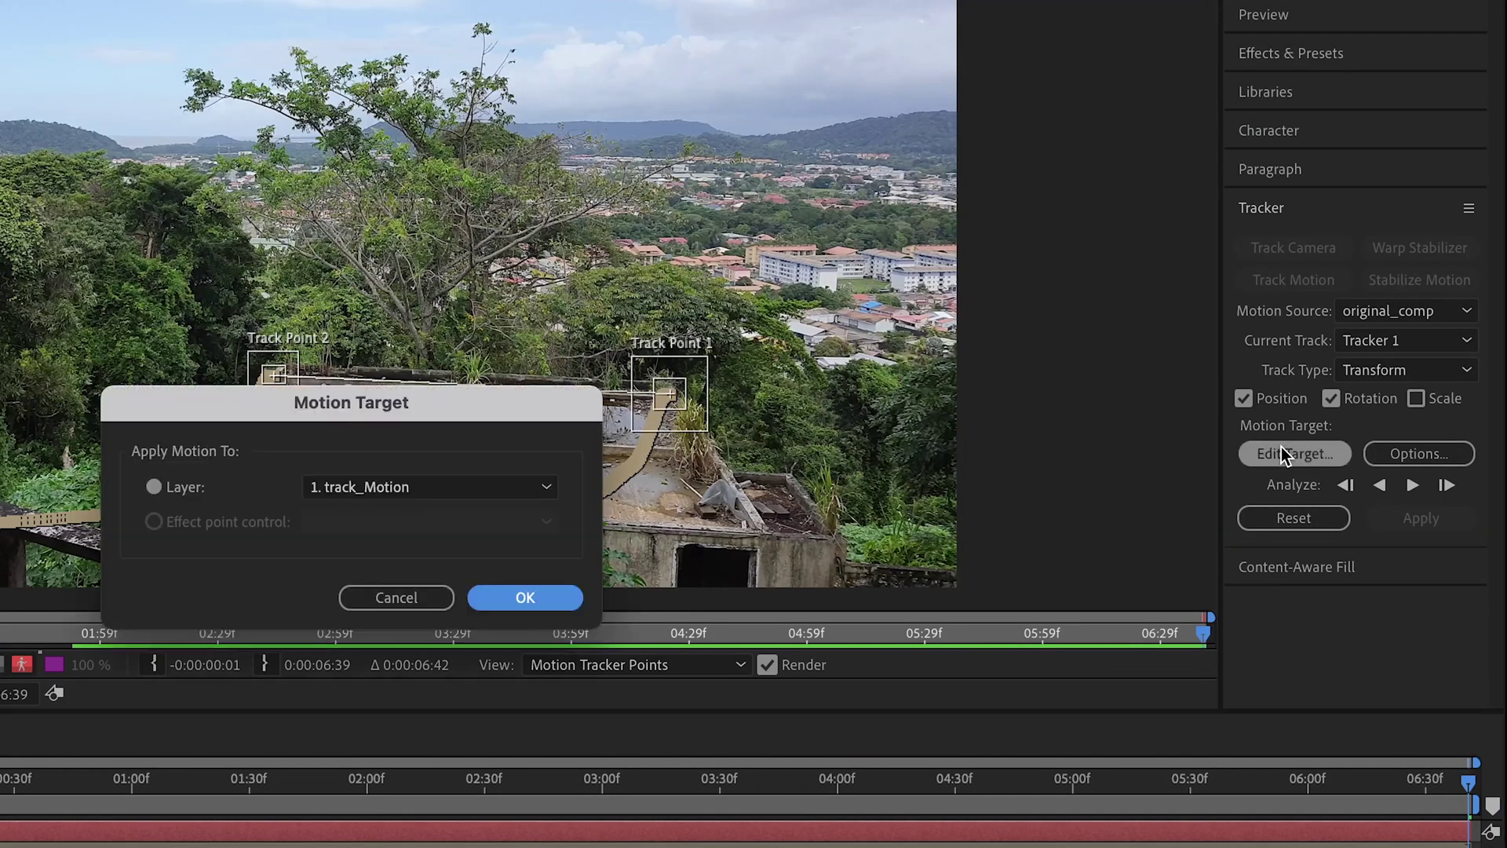
left_click(562, 606)
left_click(1438, 520)
left_click(474, 554)
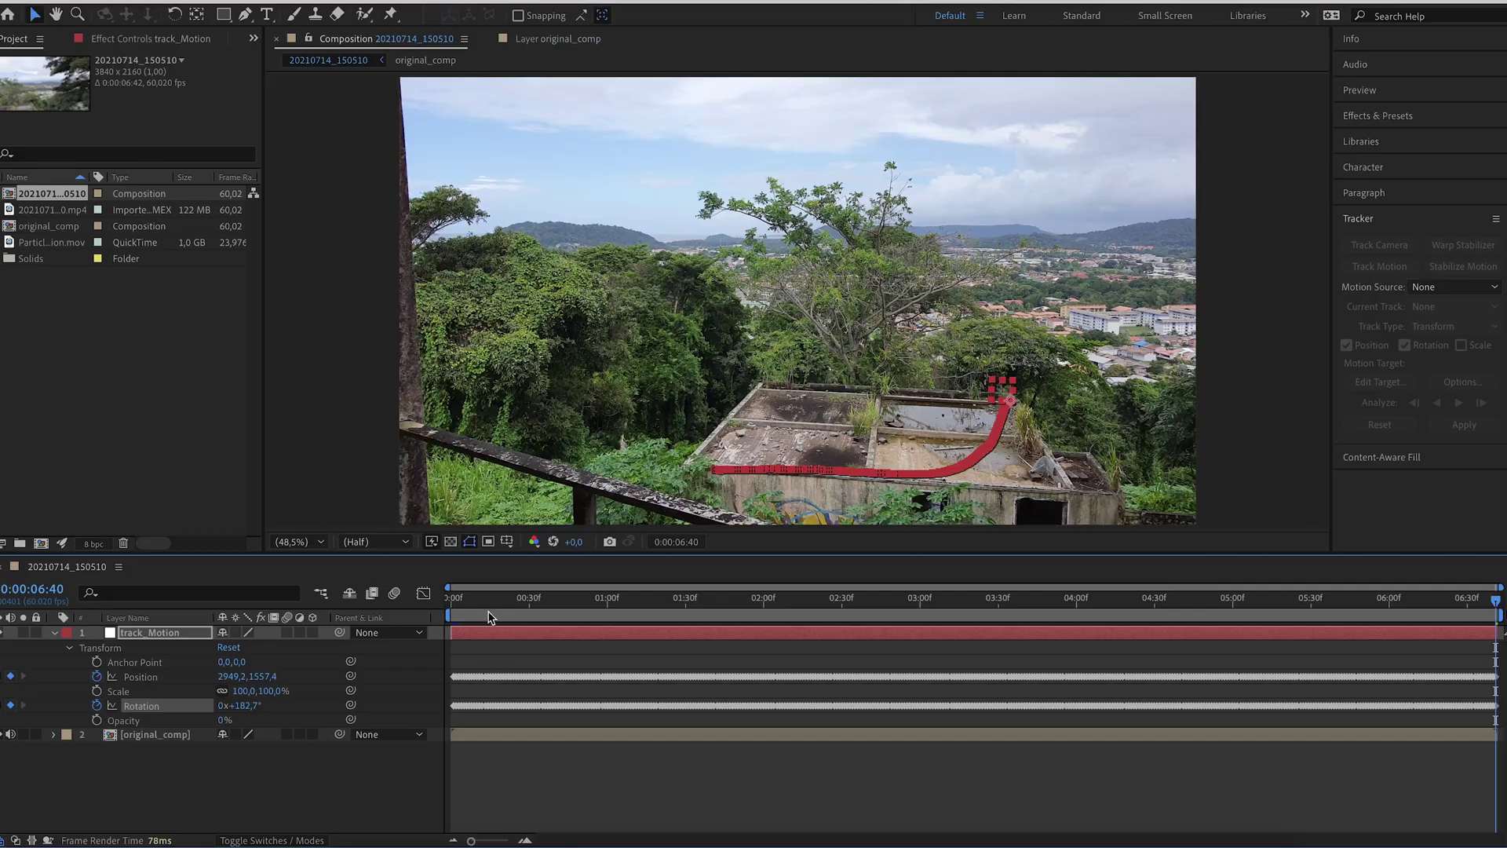
key("Home")
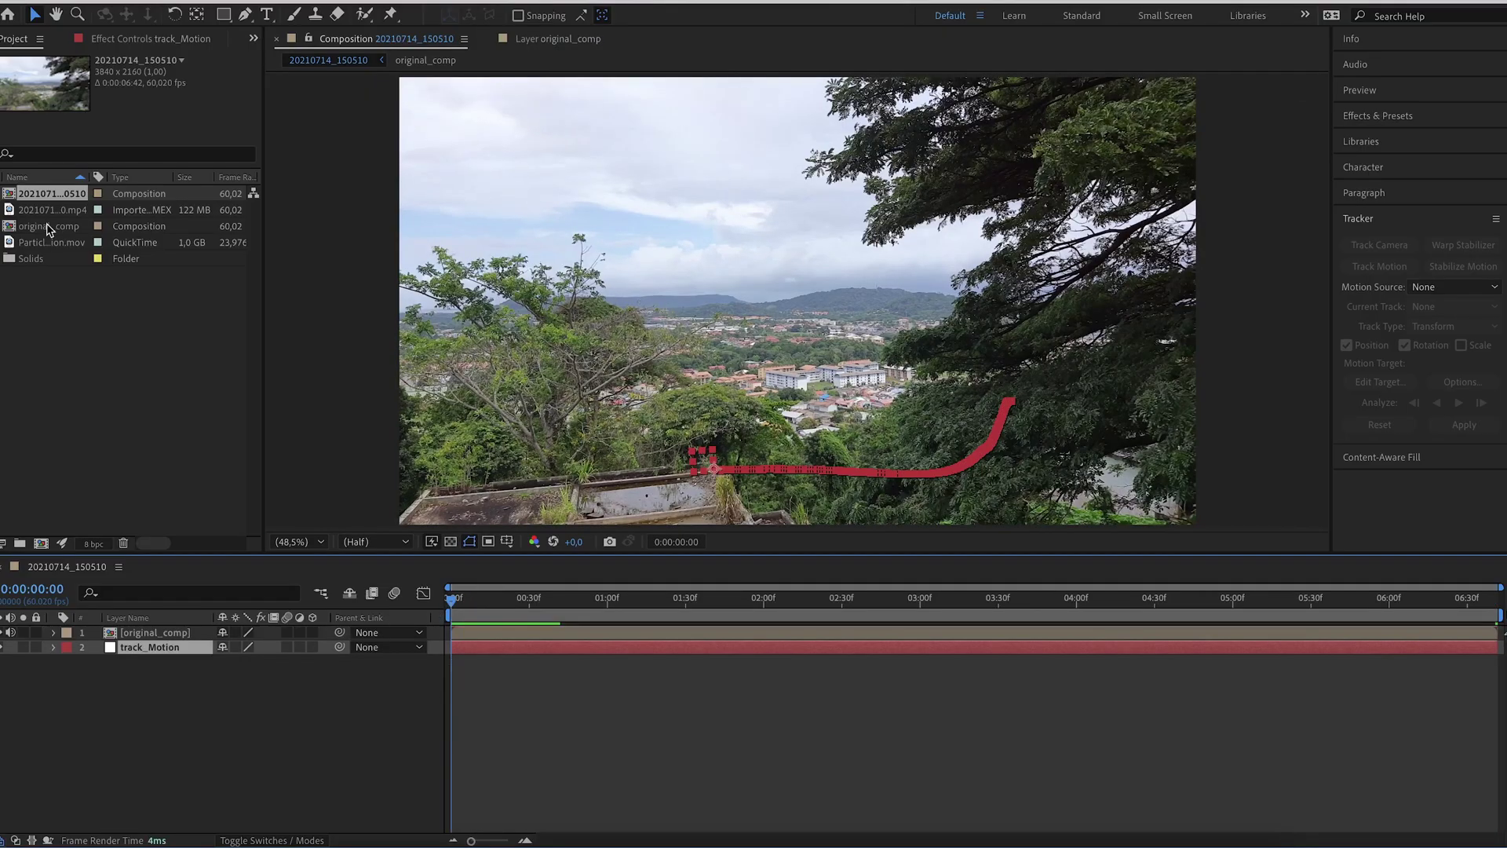
Step: Create a composition from ParticleIllusion.mov and time-stretch its layer with a stretch factor of 50, holding the layer in-point
right_click(47, 244)
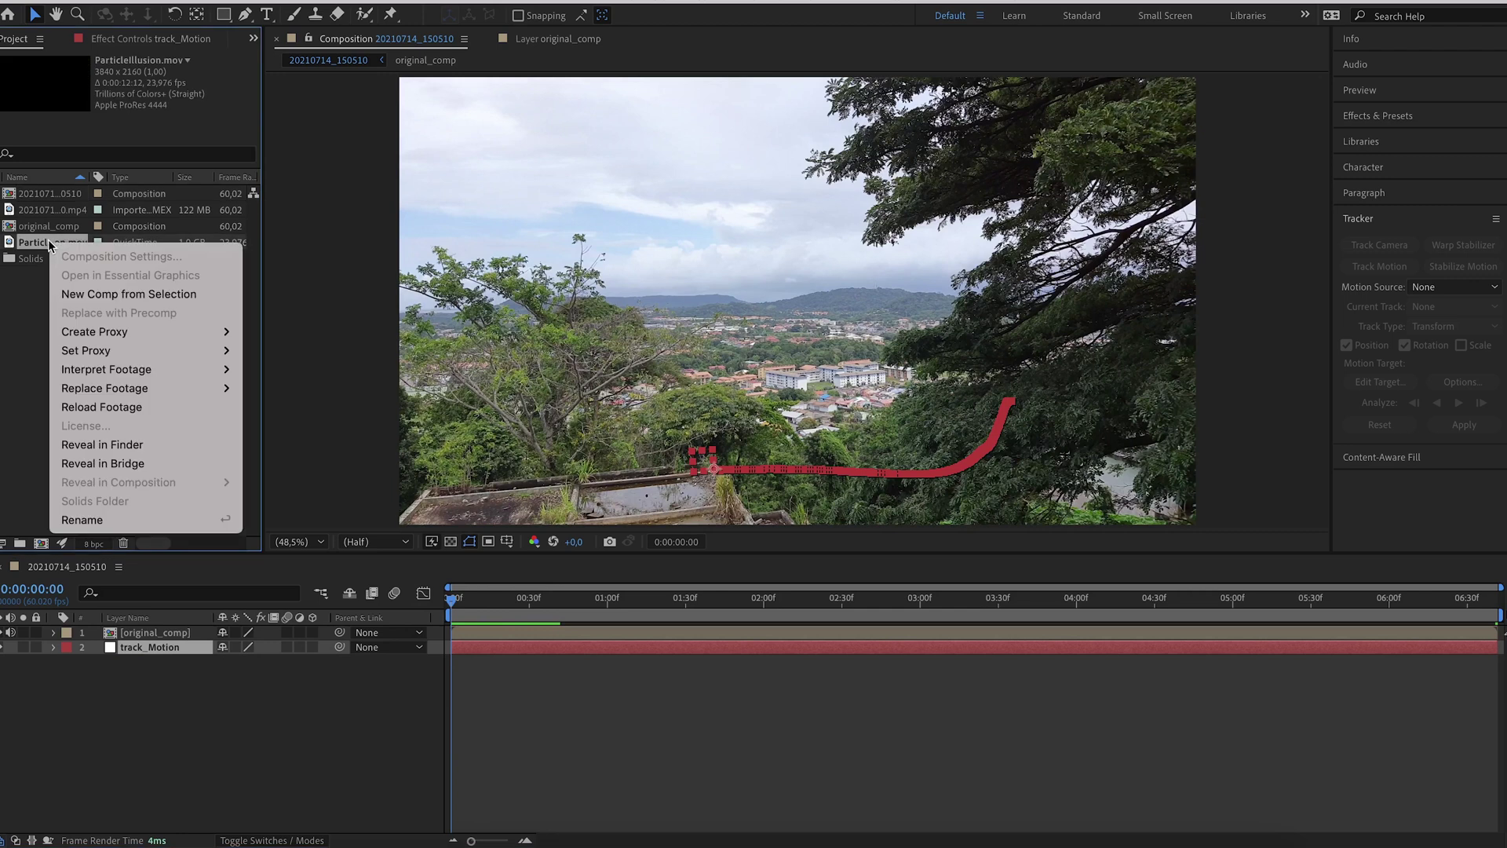
left_click(102, 295)
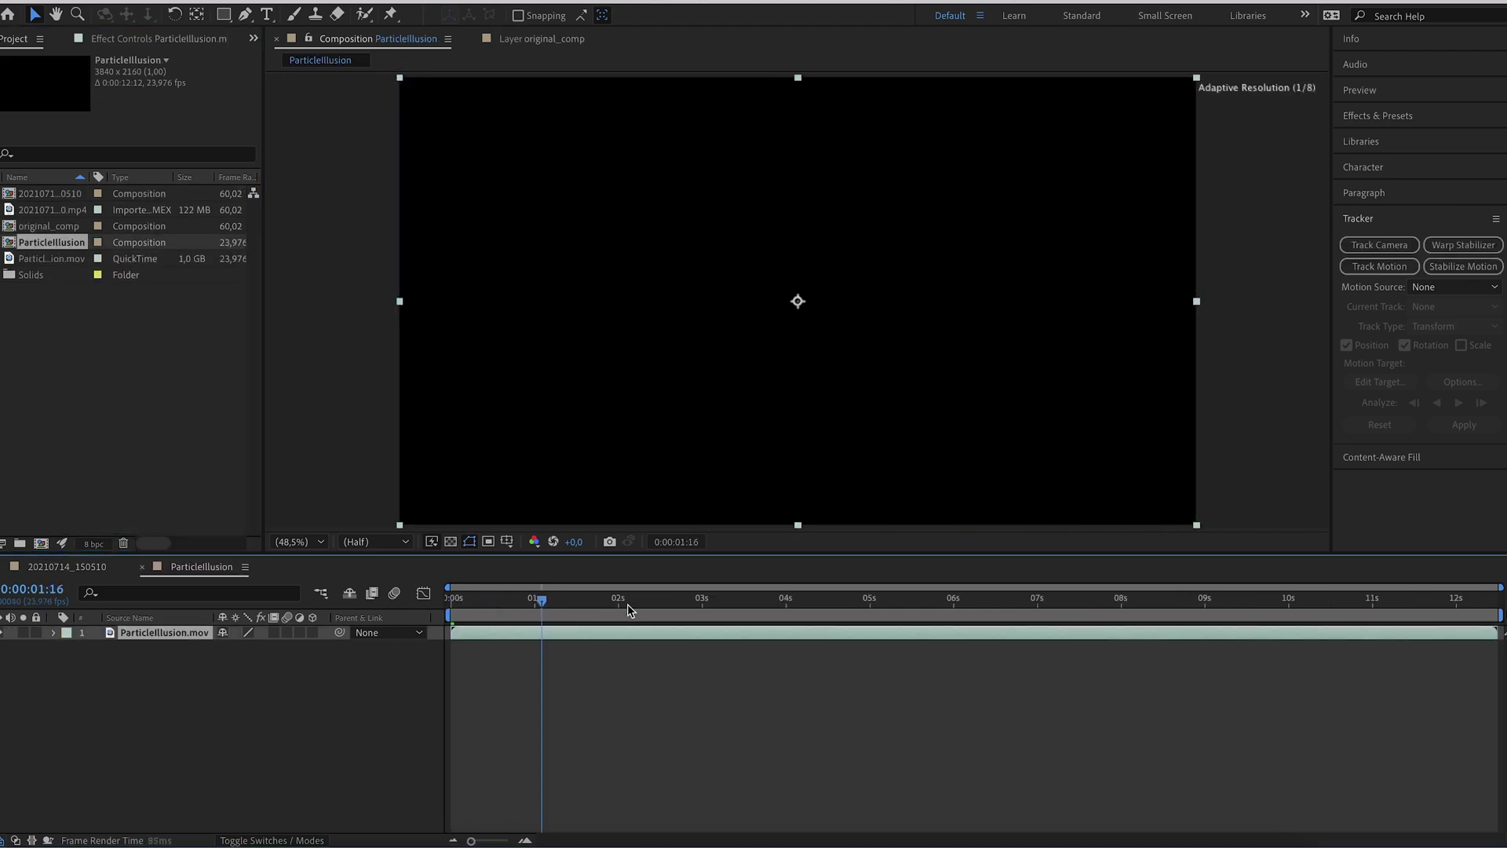
right_click(540, 629)
mouse_move(628, 435)
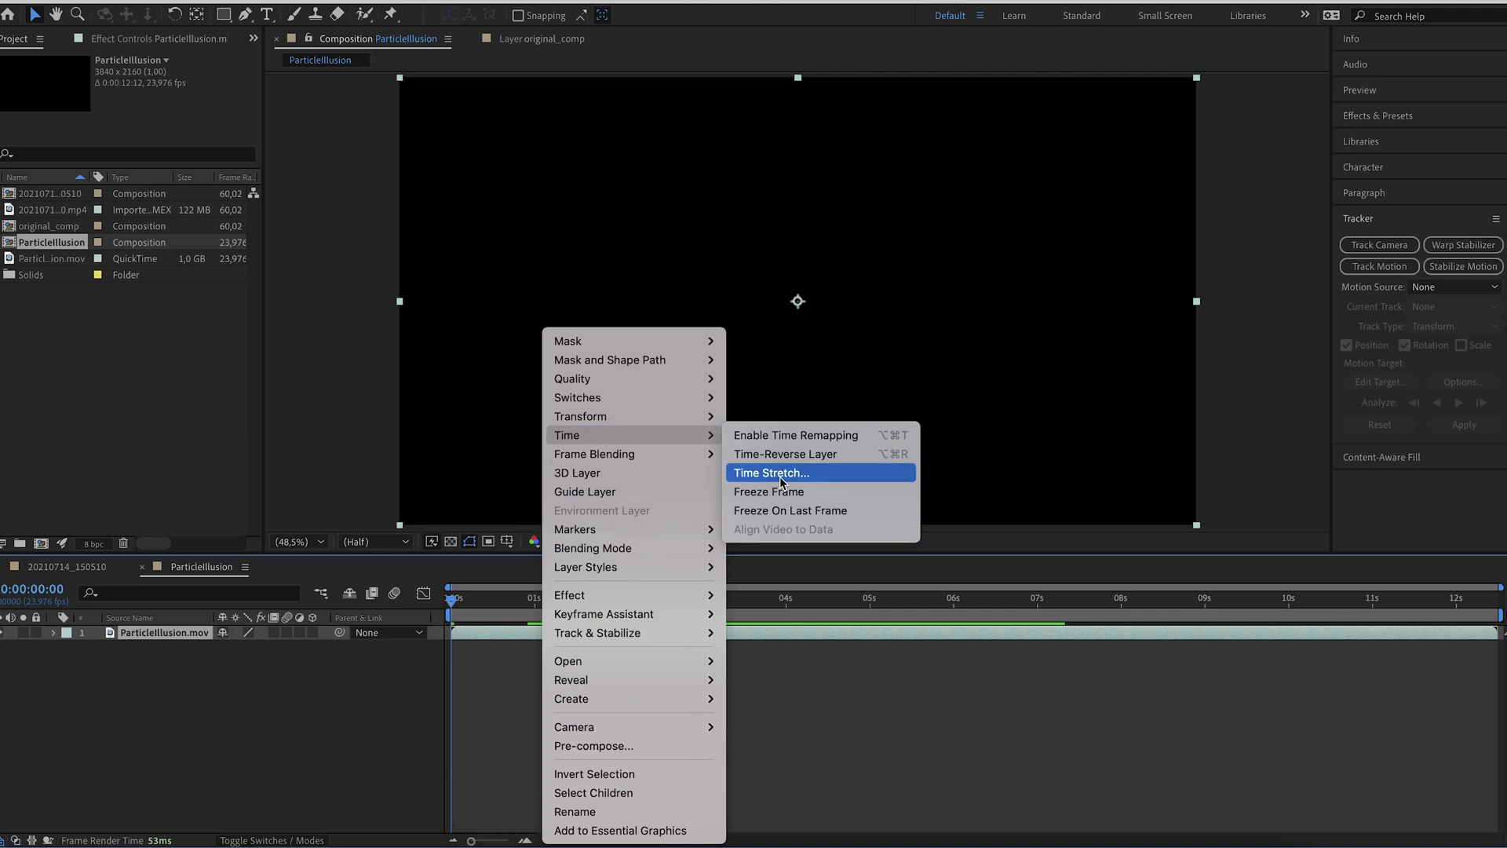
left_click(782, 472)
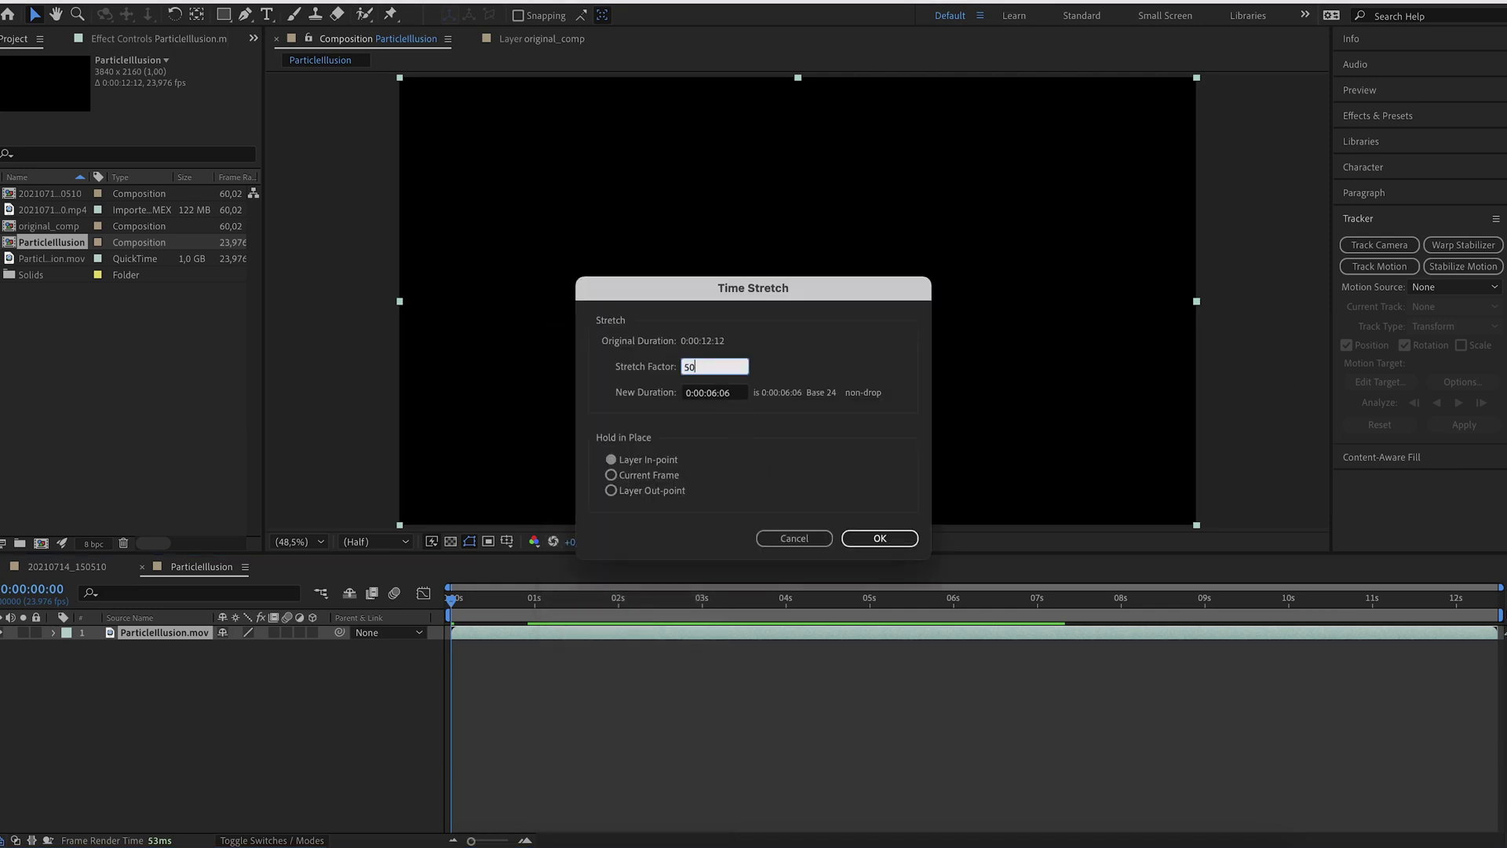
key("Return")
Step: Fade out the end of the fire layer with opacity keyframes at 0:00:05:15 (100%) and 0:00:06:05, and duplicate the layer
mouse_move(935, 600)
left_mouse_down()
mouse_move(954, 602)
mouse_move(922, 600)
left_mouse_up()
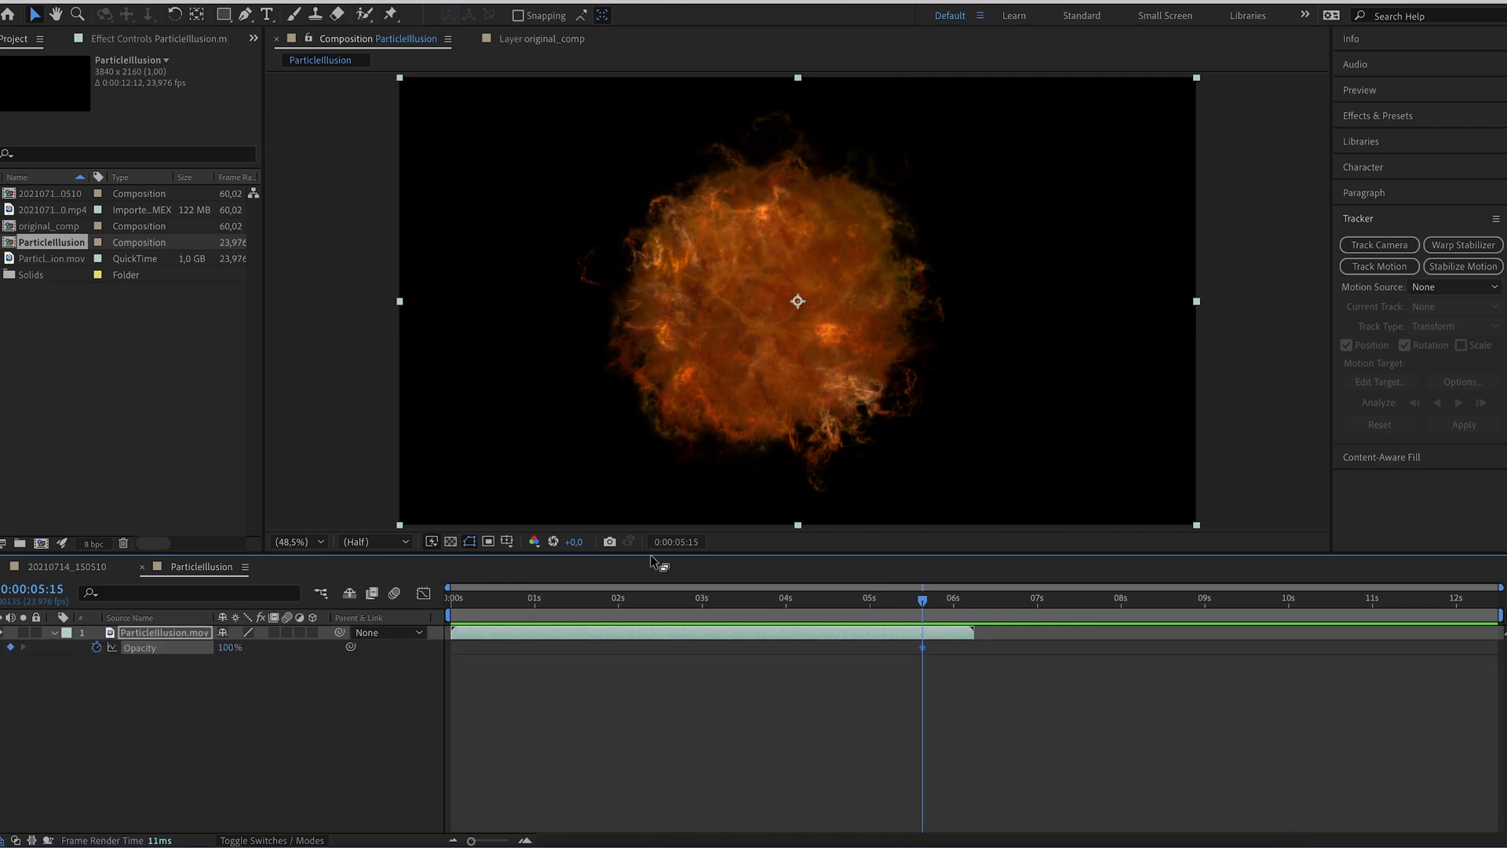
left_click_drag(954, 601, 971, 601)
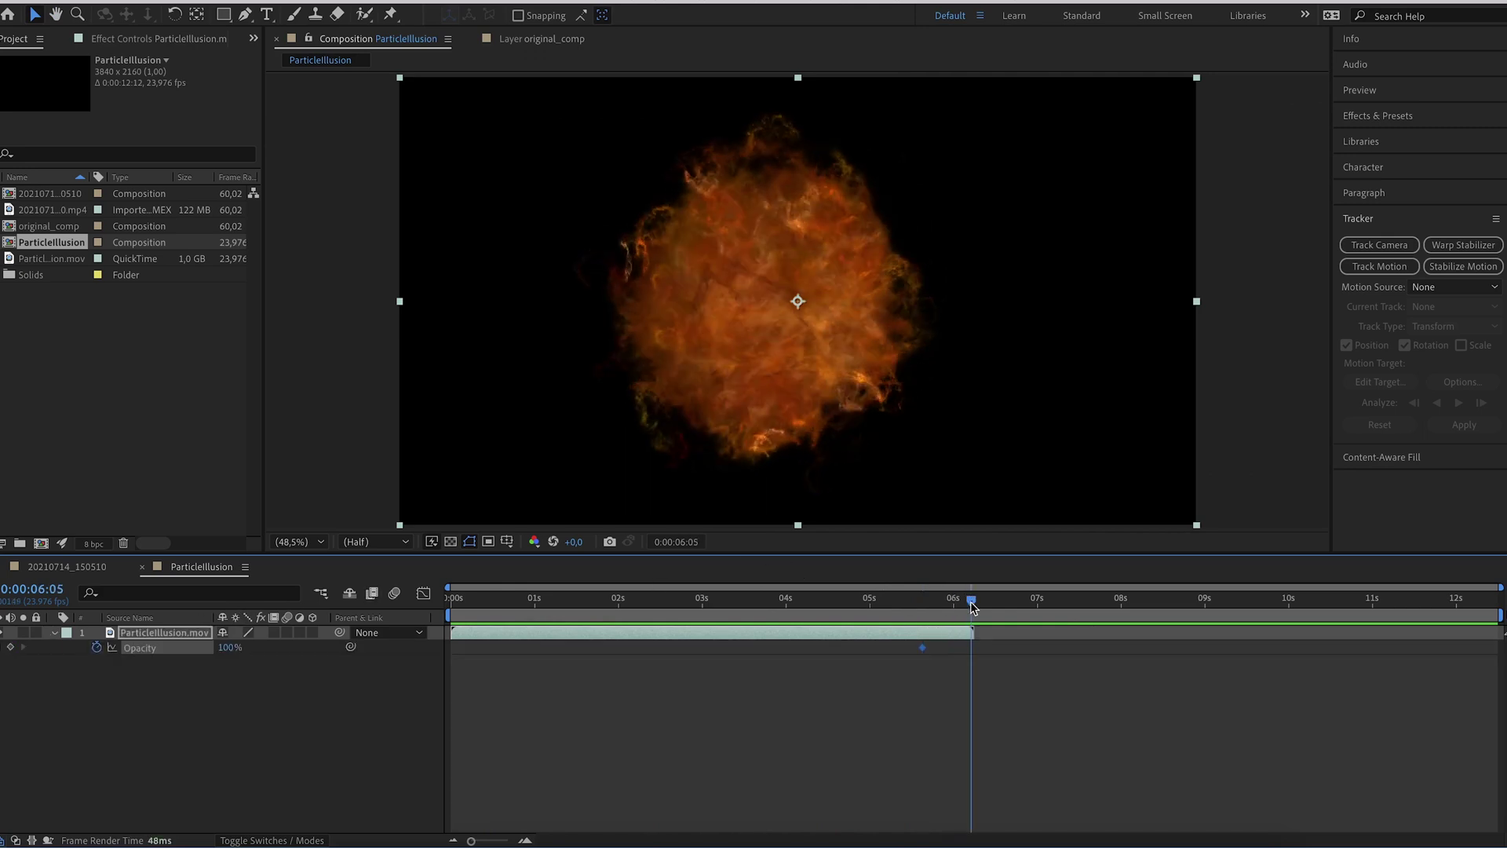
left_click(229, 648)
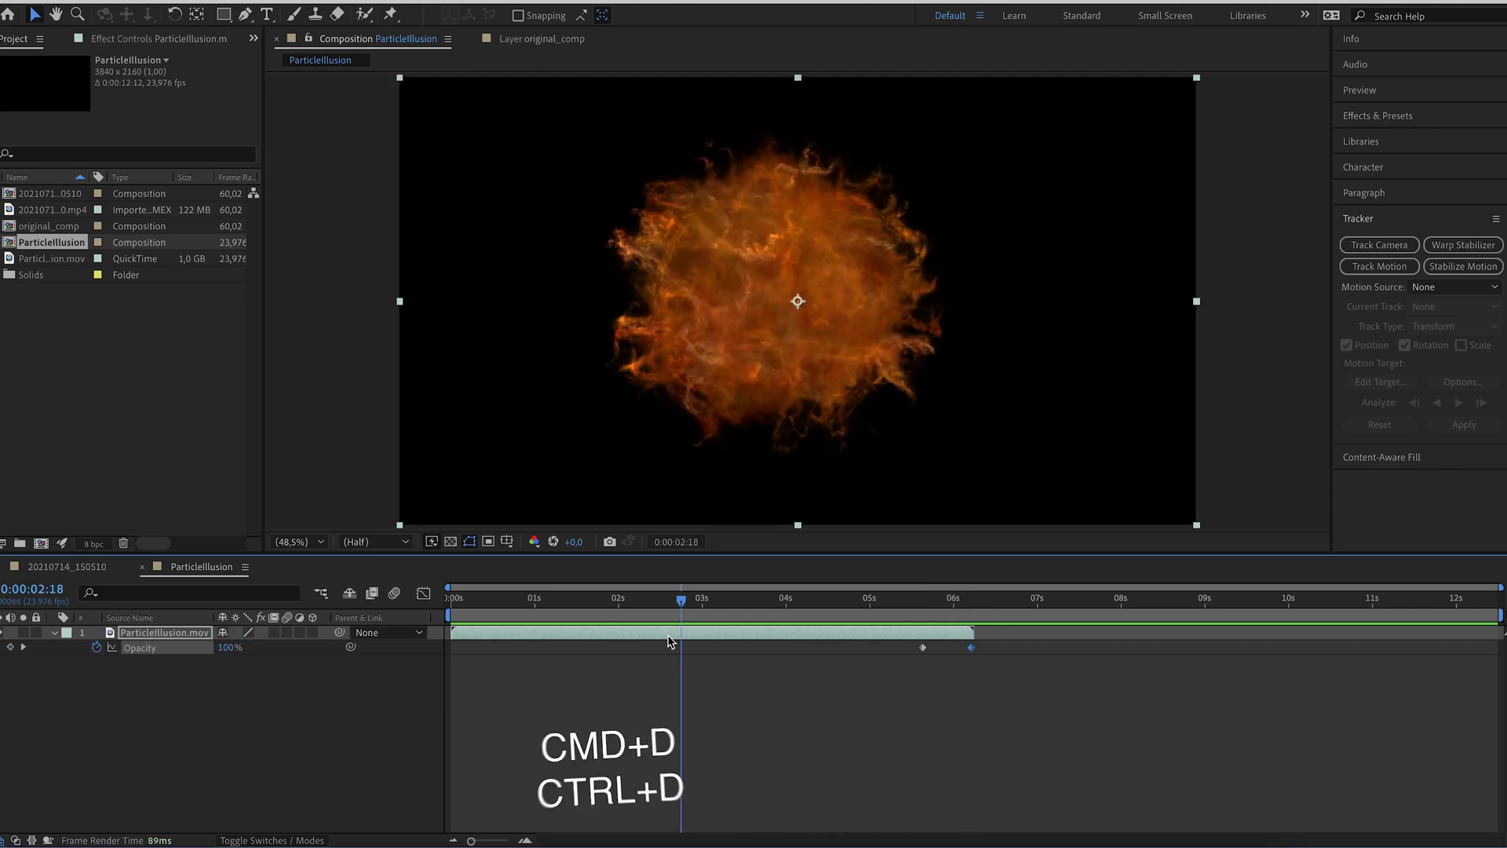
key("ctrl+d")
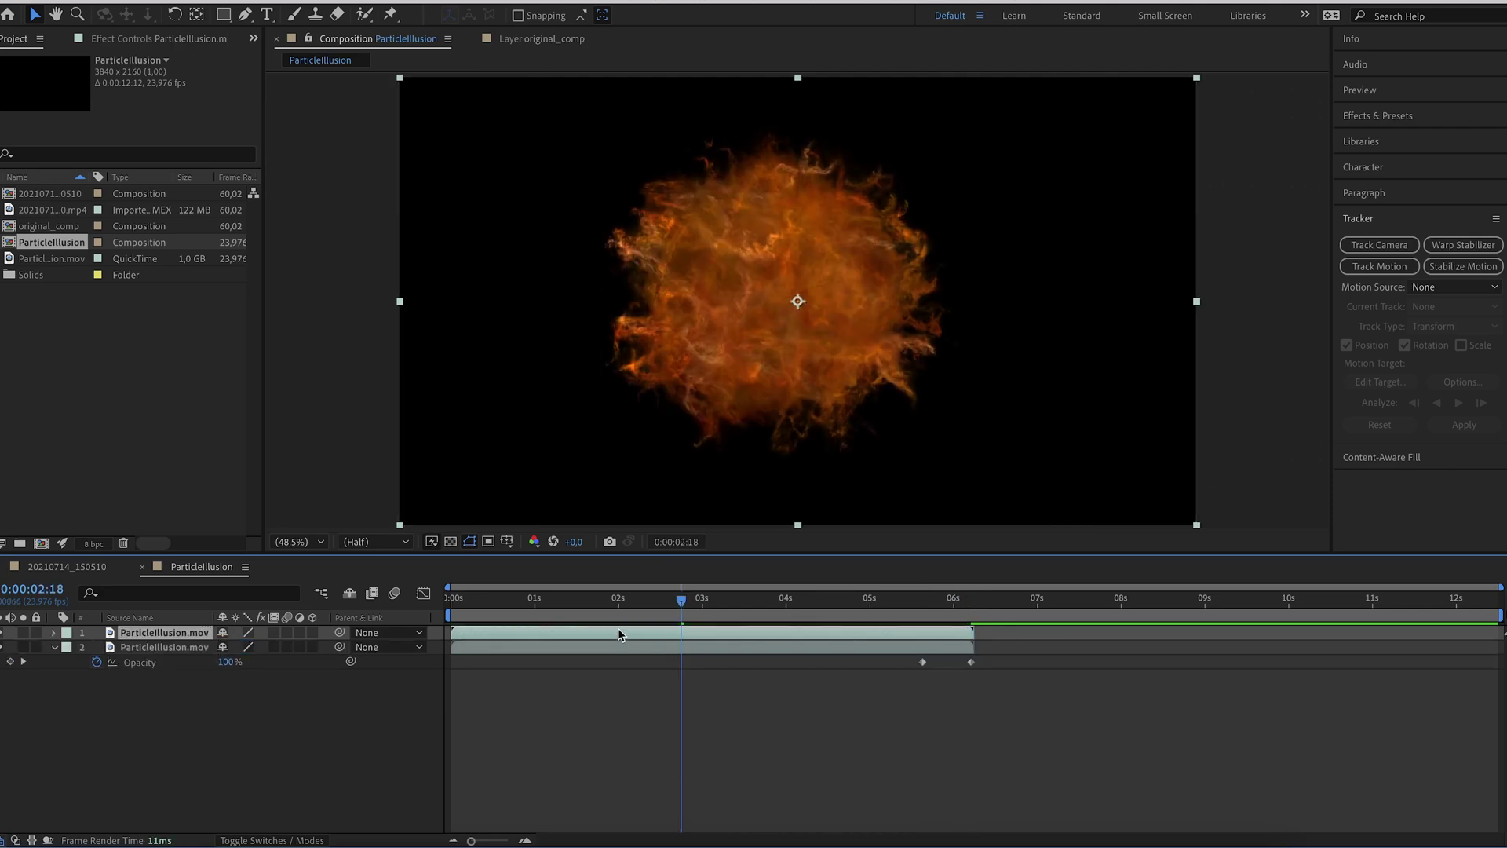
Step: Shift the duplicated fire layer to start at about 4 s, and add another copy starting at about 8.3 s
left_click_drag(619, 632, 1012, 636)
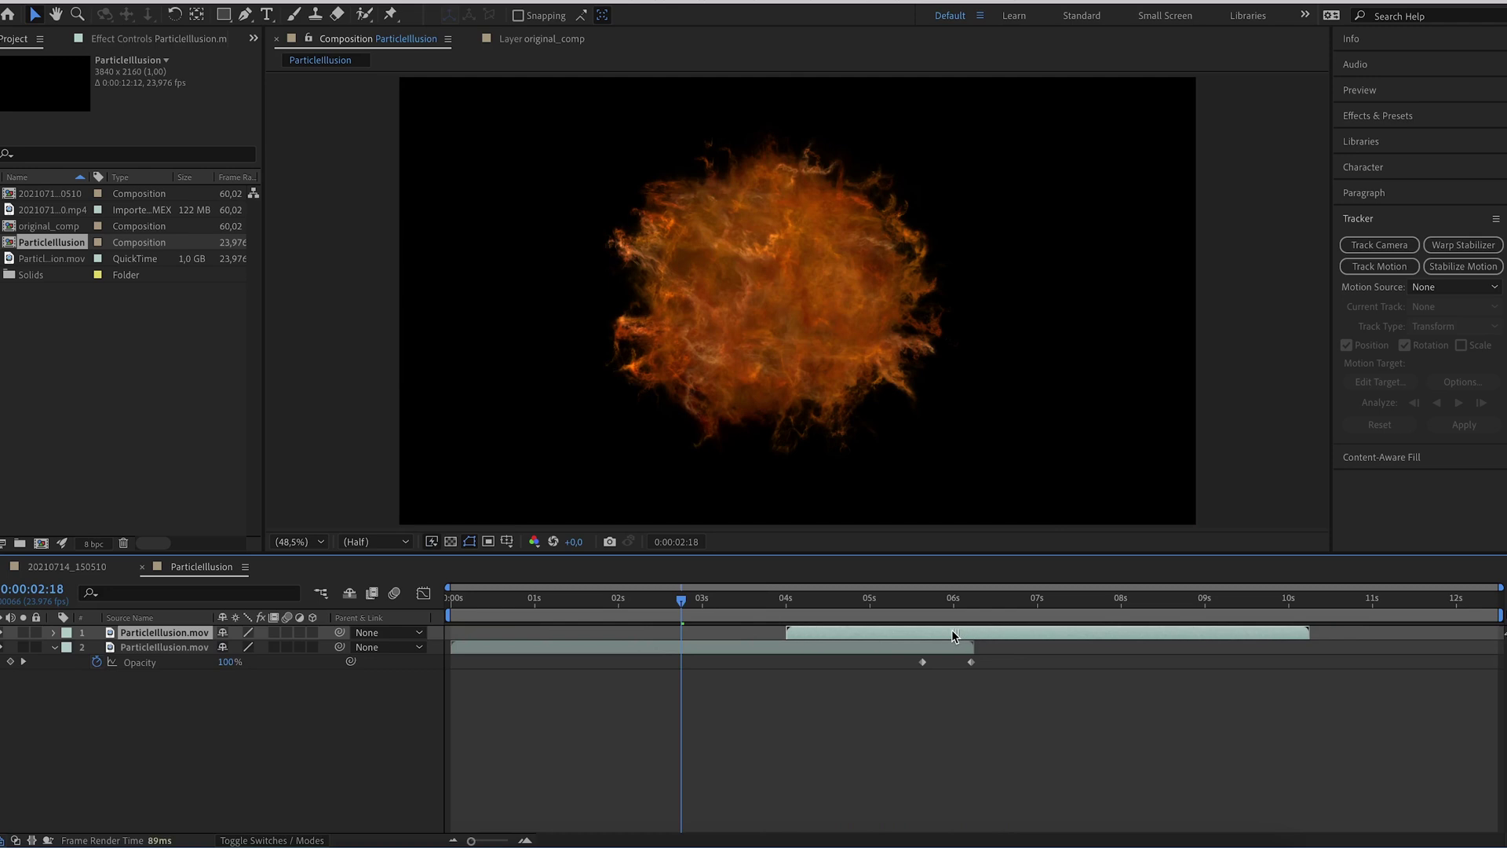
key("space")
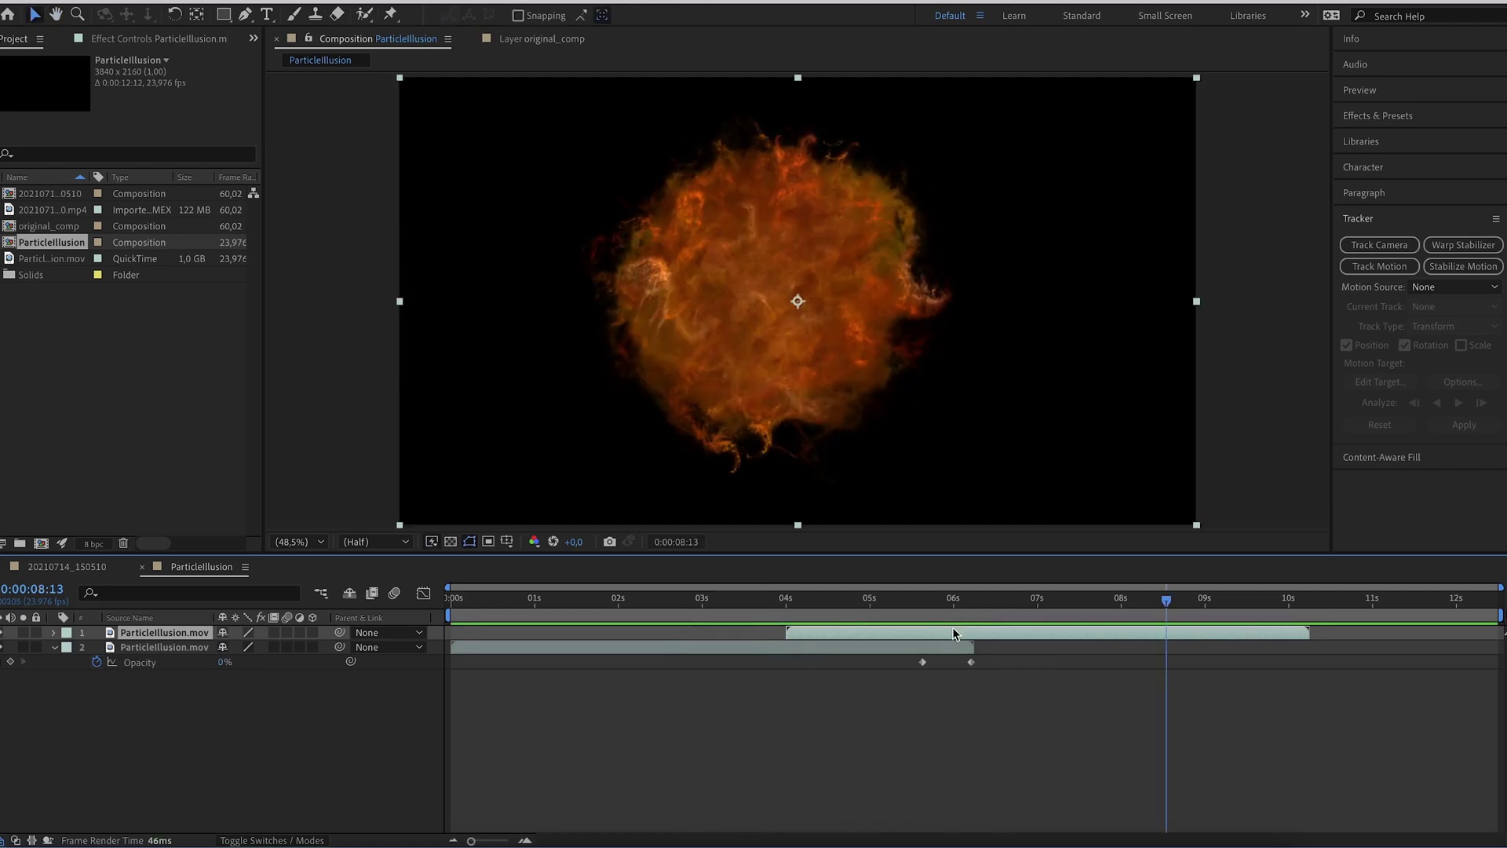
key("ctrl+d")
left_click_drag(952, 633, 1294, 628)
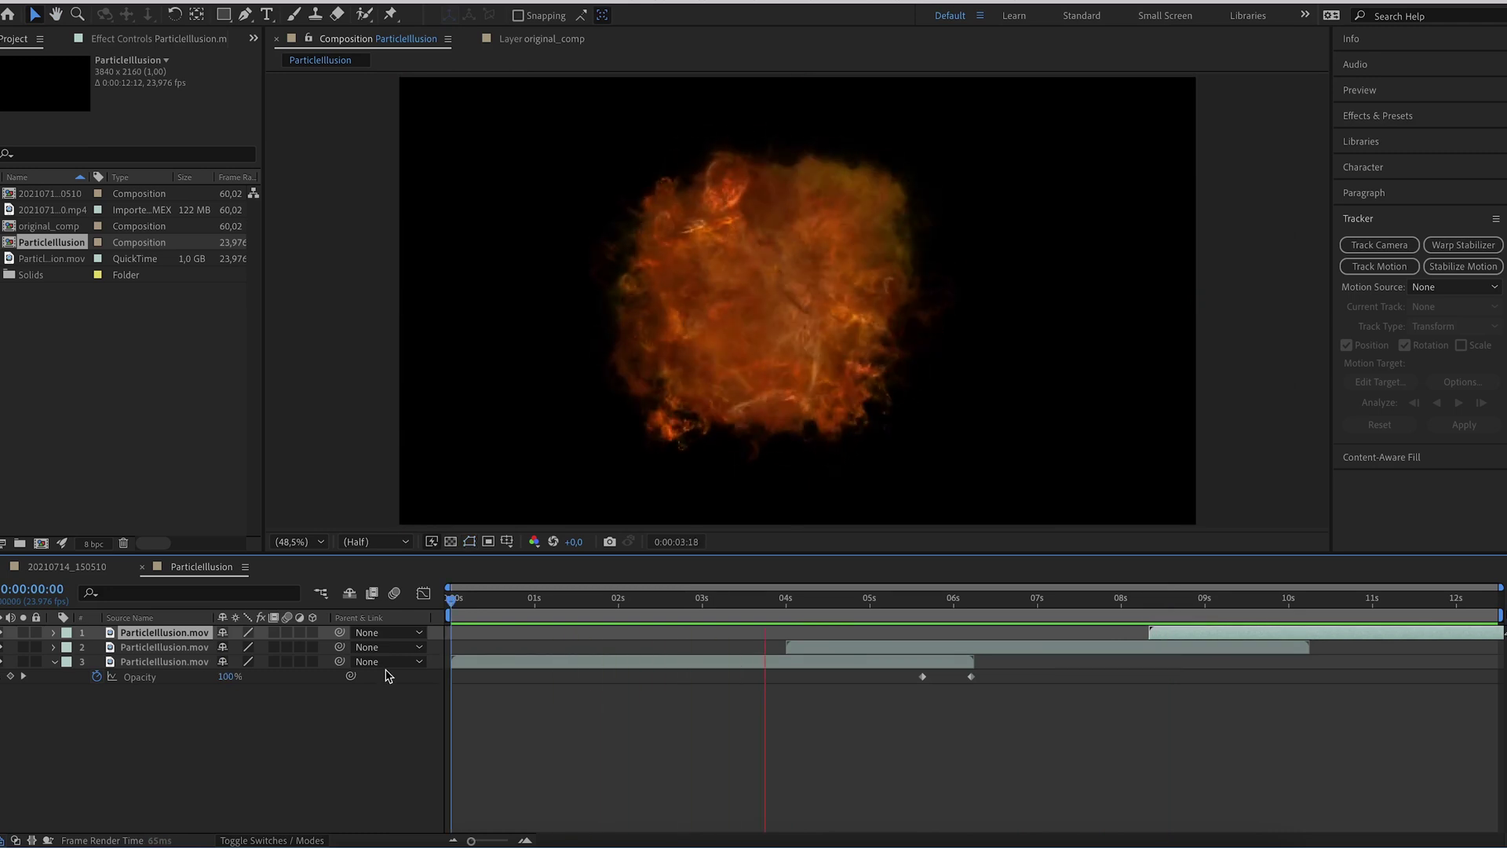
key("End")
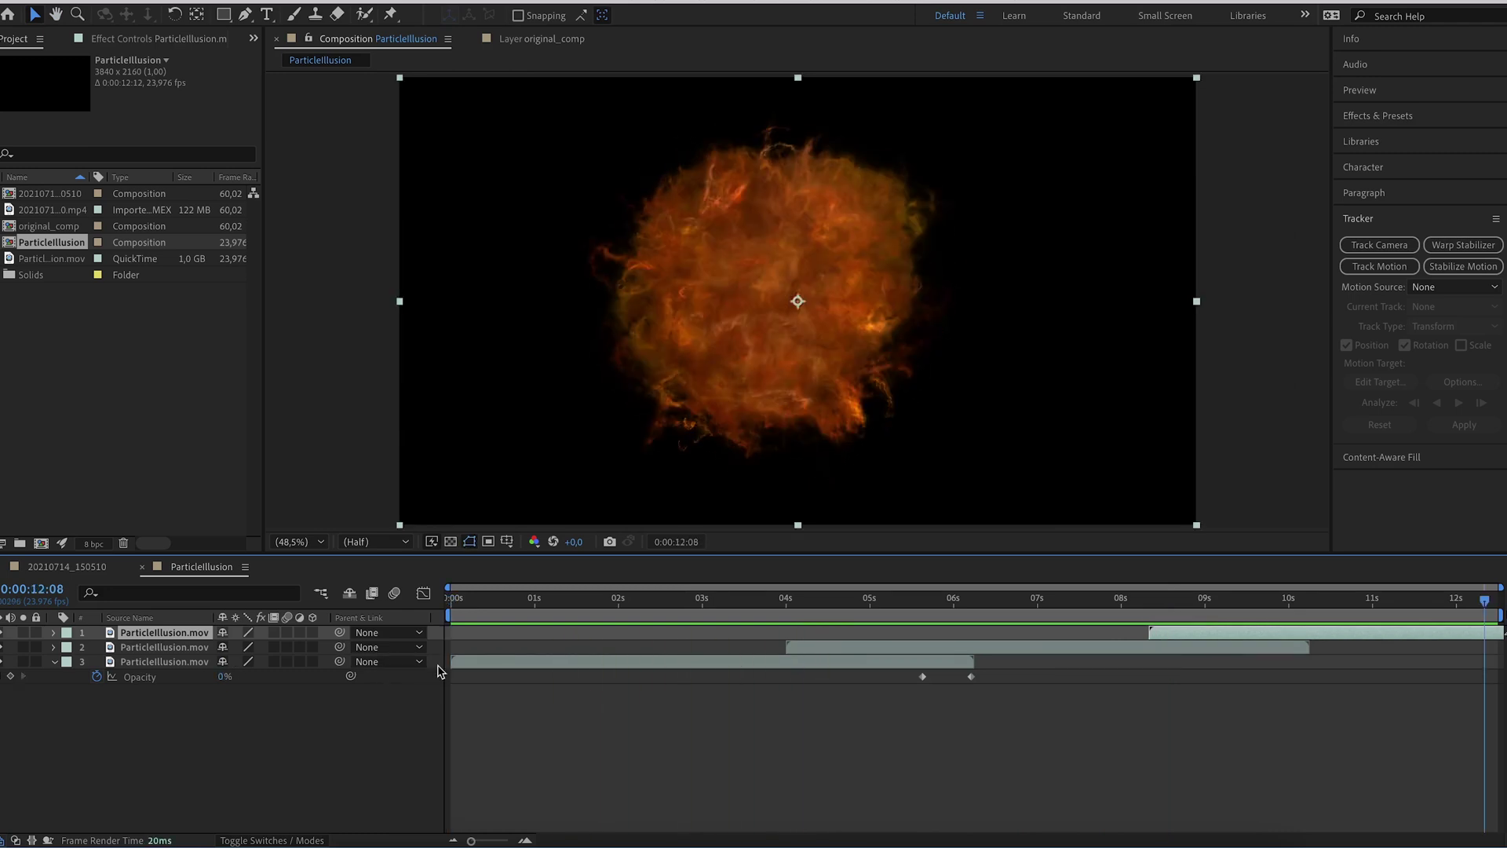
Step: Add the ParticleIllusion composition above original_comp in the 20210714_150510 composition and move the fire over the trees behind the concrete structure
left_click(68, 567)
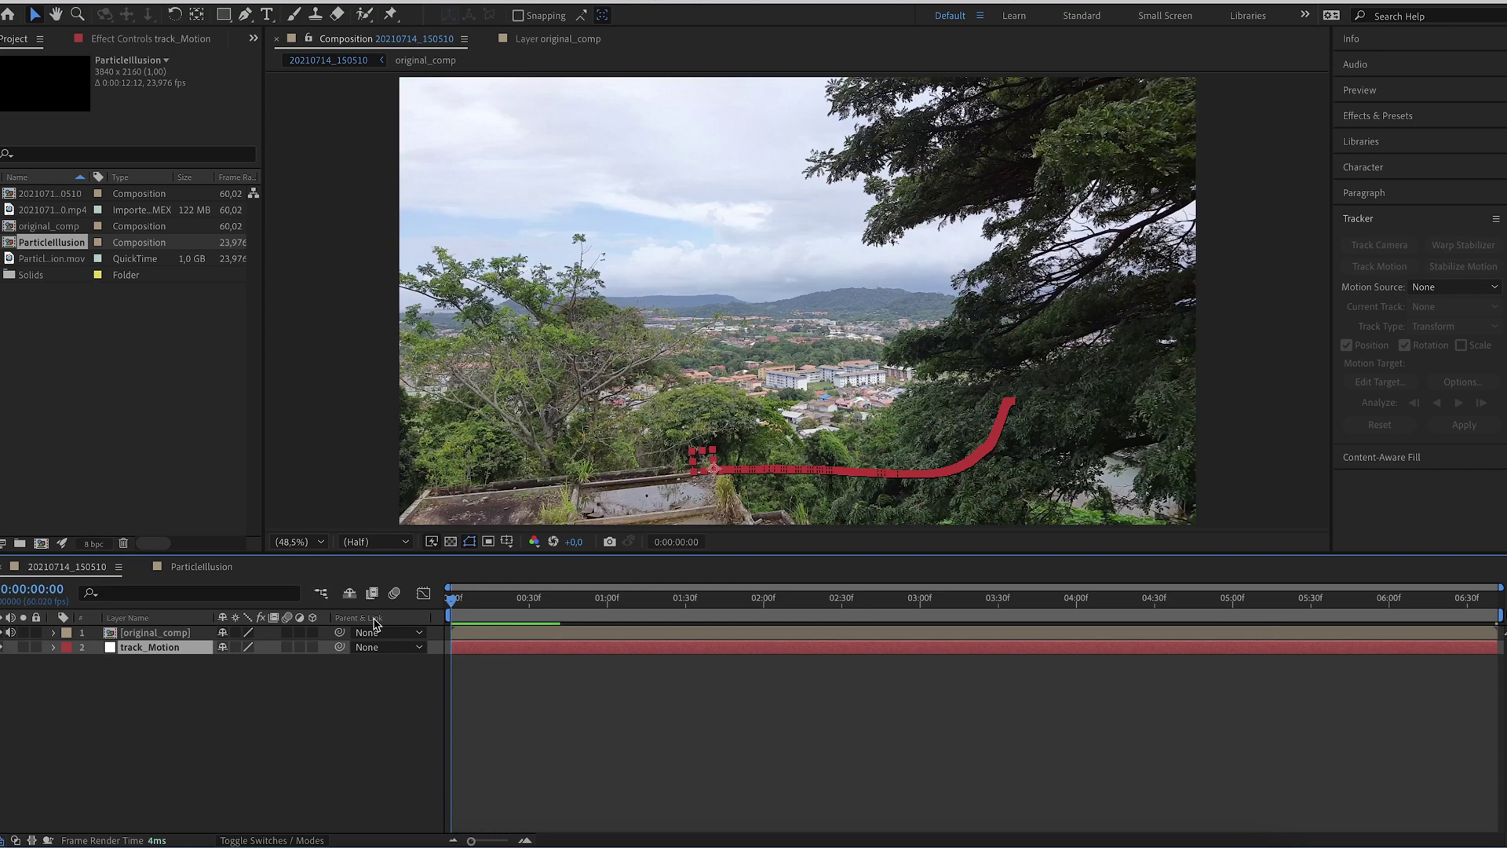
left_click(56, 246)
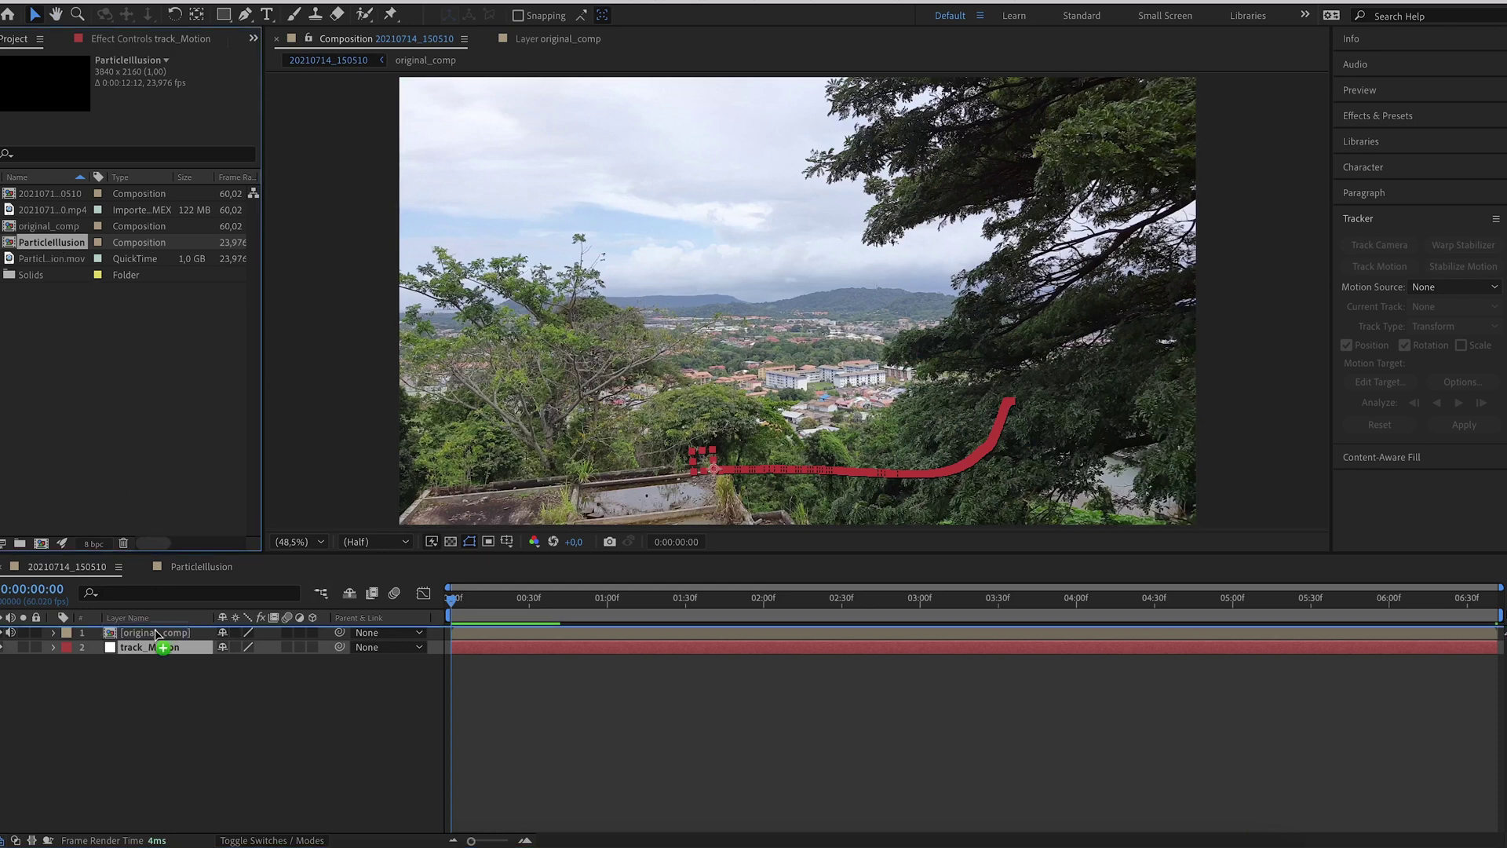
left_click_drag(156, 634, 157, 632)
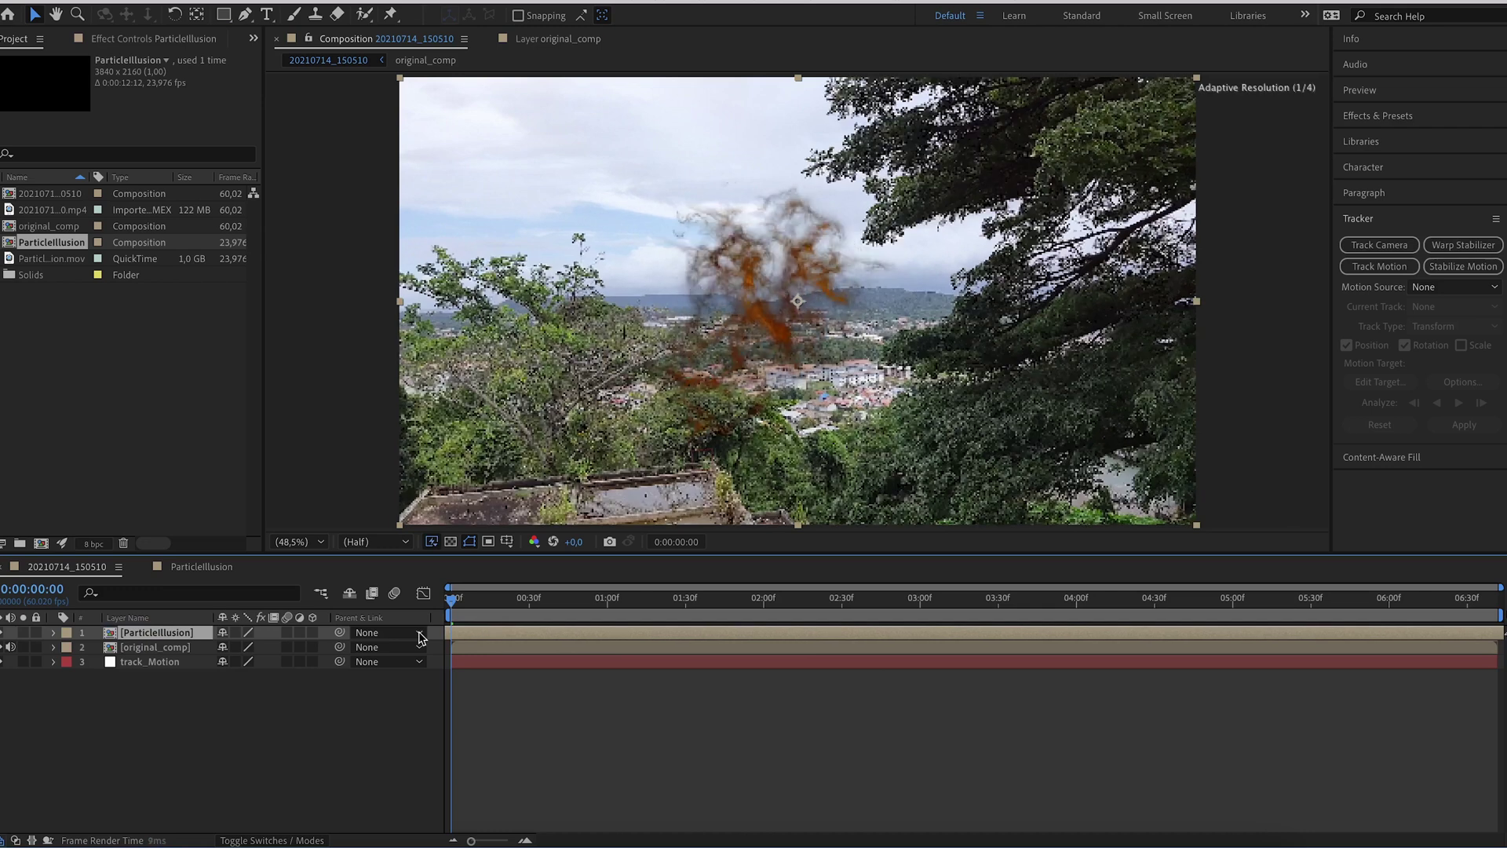
left_click_drag(776, 300, 584, 333)
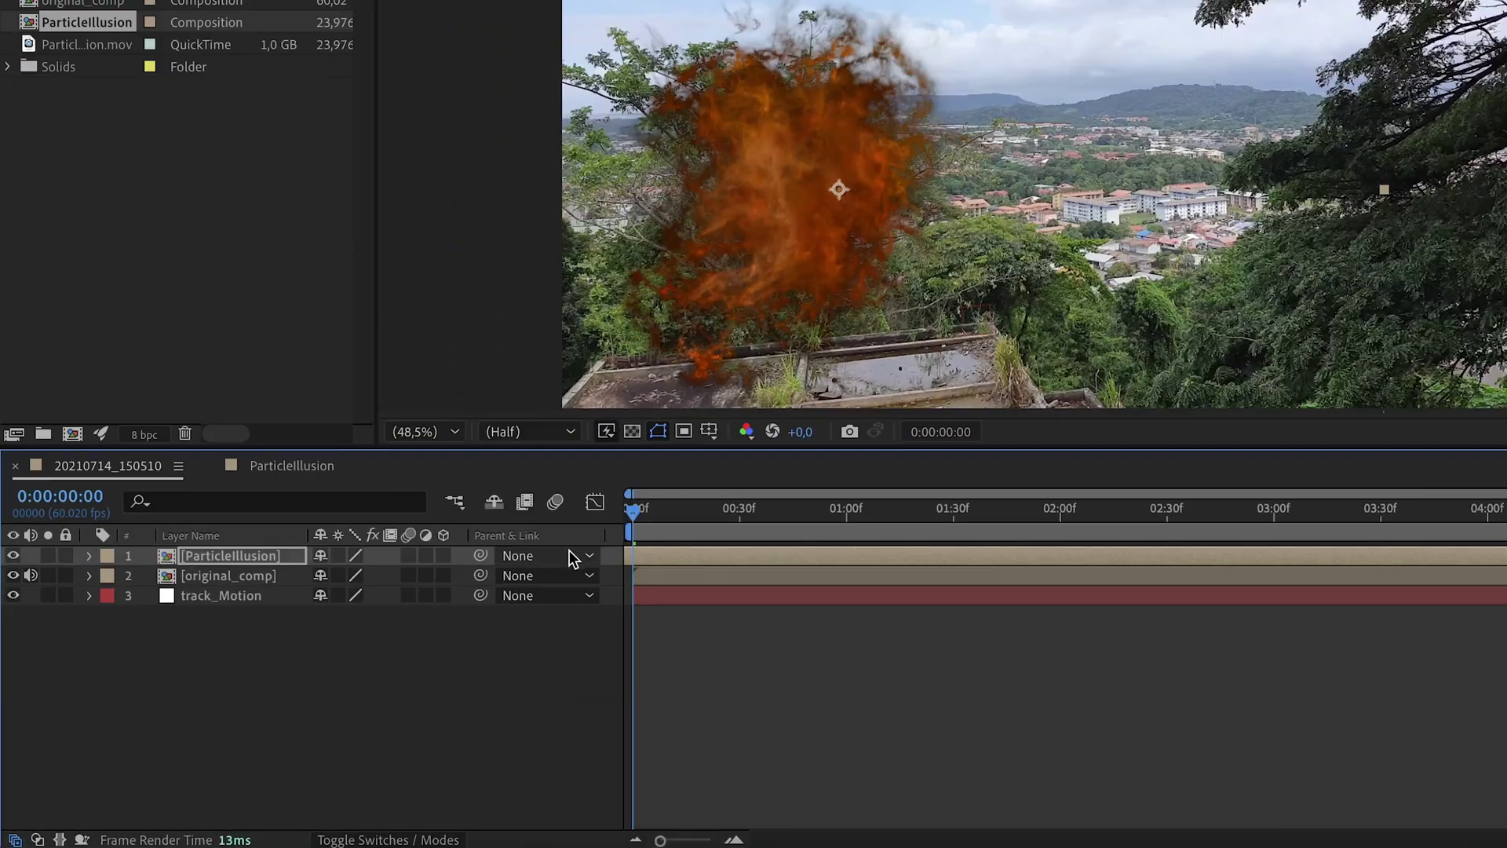
Step: Parent the ParticleIllusion layer to track_Motion and set its blending mode to Screen
left_click(364, 633)
left_click(408, 715)
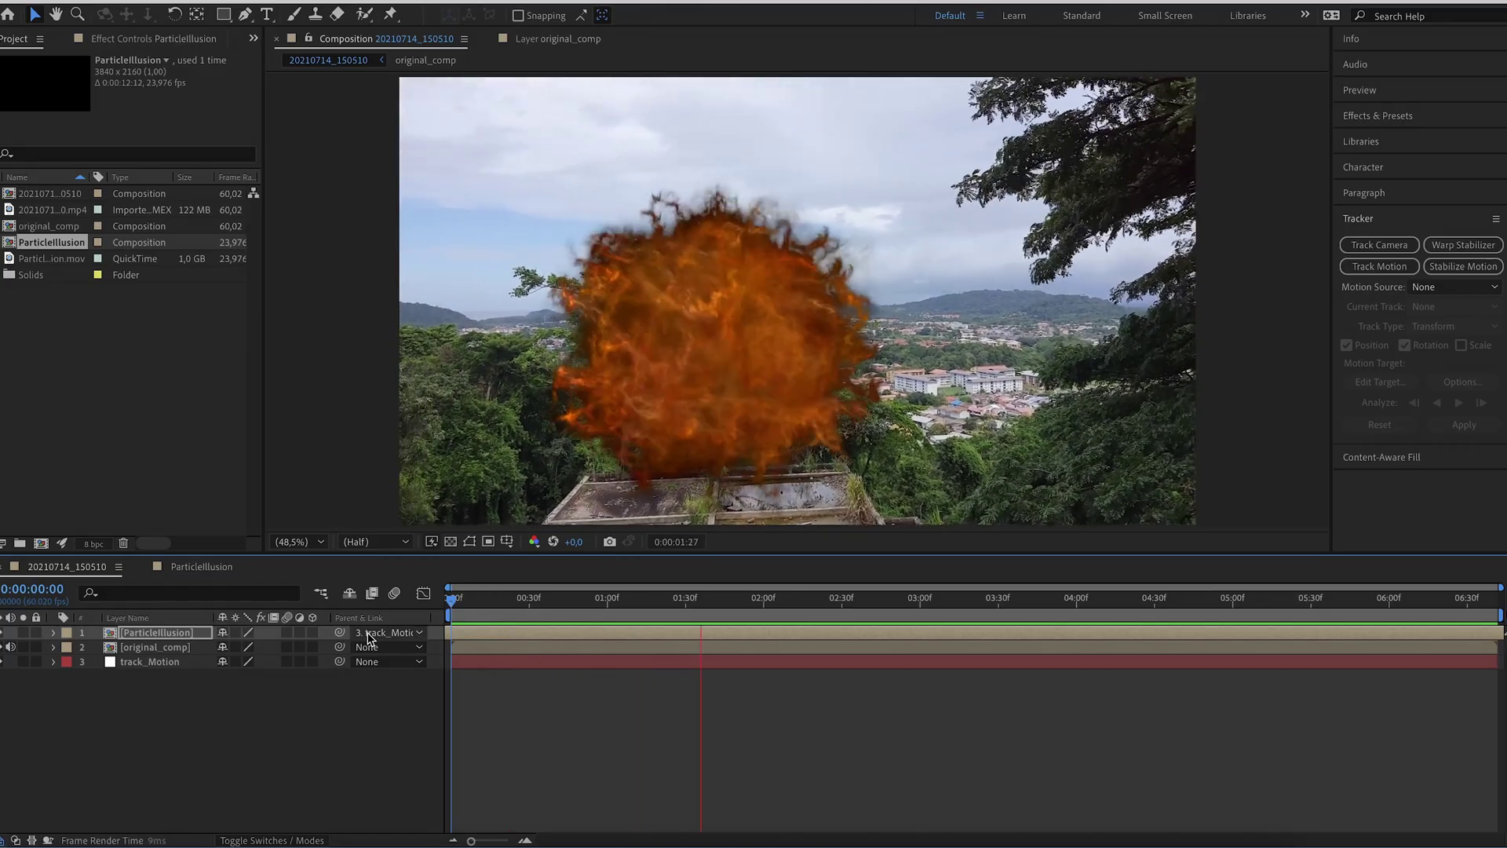
left_click(291, 834)
left_click(267, 633)
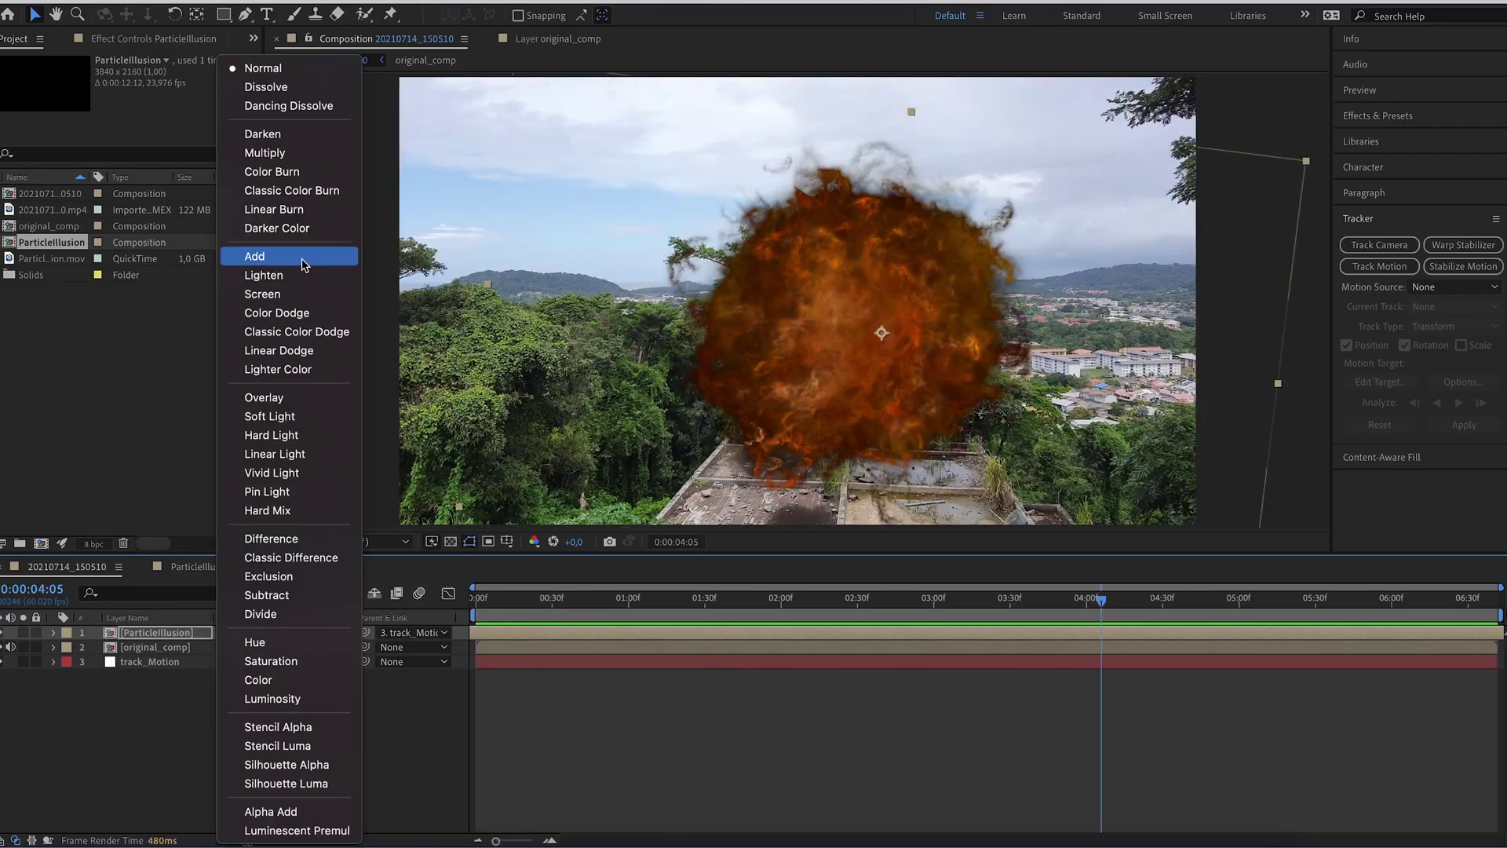
left_click(284, 295)
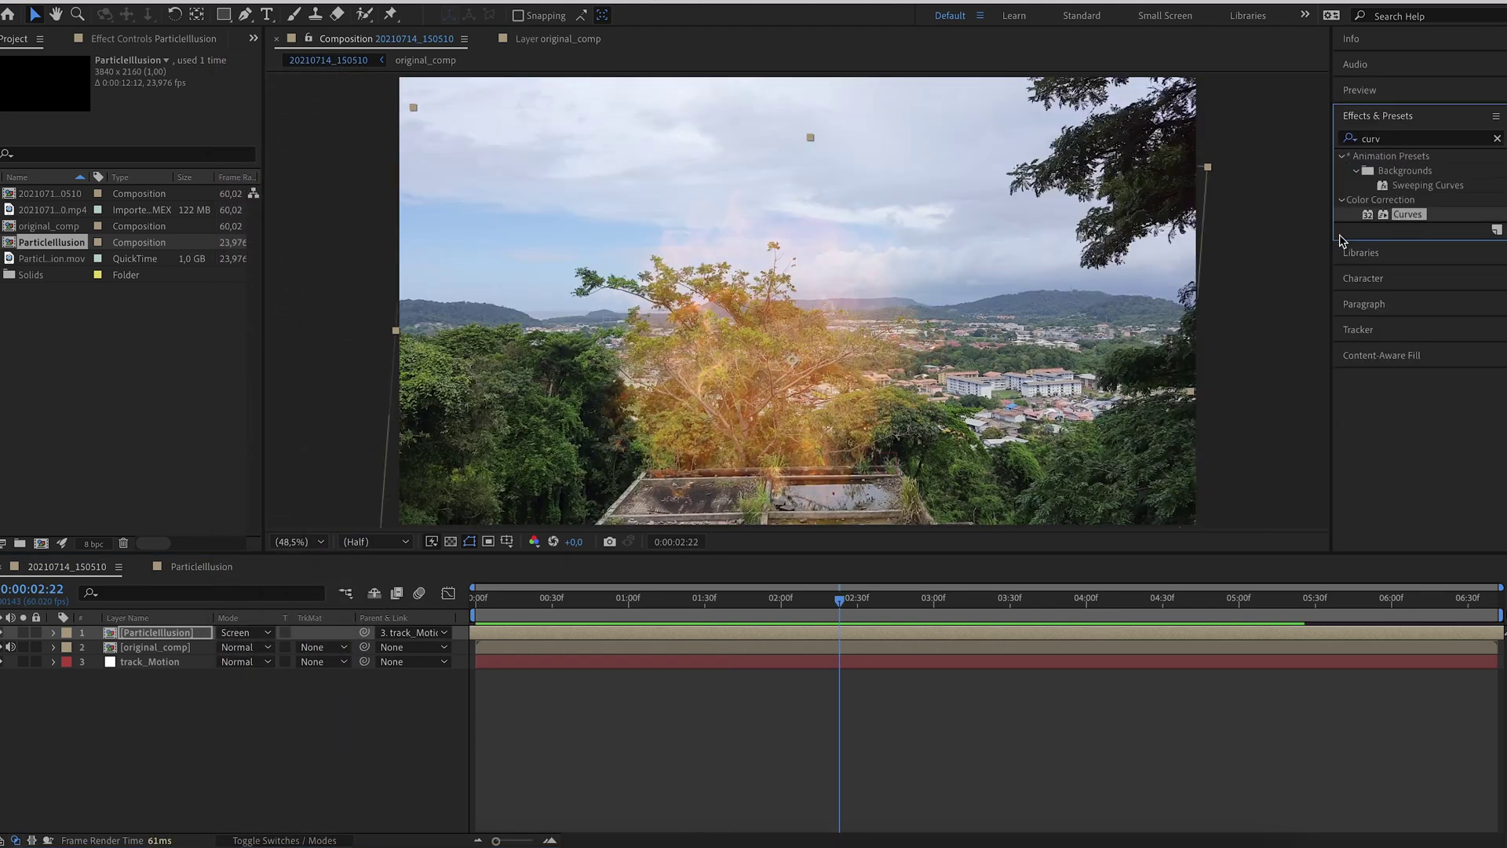
Step: Apply Curves to the ParticleIllusion layer and shape the RGB curve into an S for more contrast
left_click_drag(863, 601, 839, 632)
left_click_drag(120, 304, 88, 311)
left_click_drag(839, 600, 781, 605)
Step: Create a deep red solid with color 4C0808 and place it directly below the ParticleIllusion layer
right_click(176, 709)
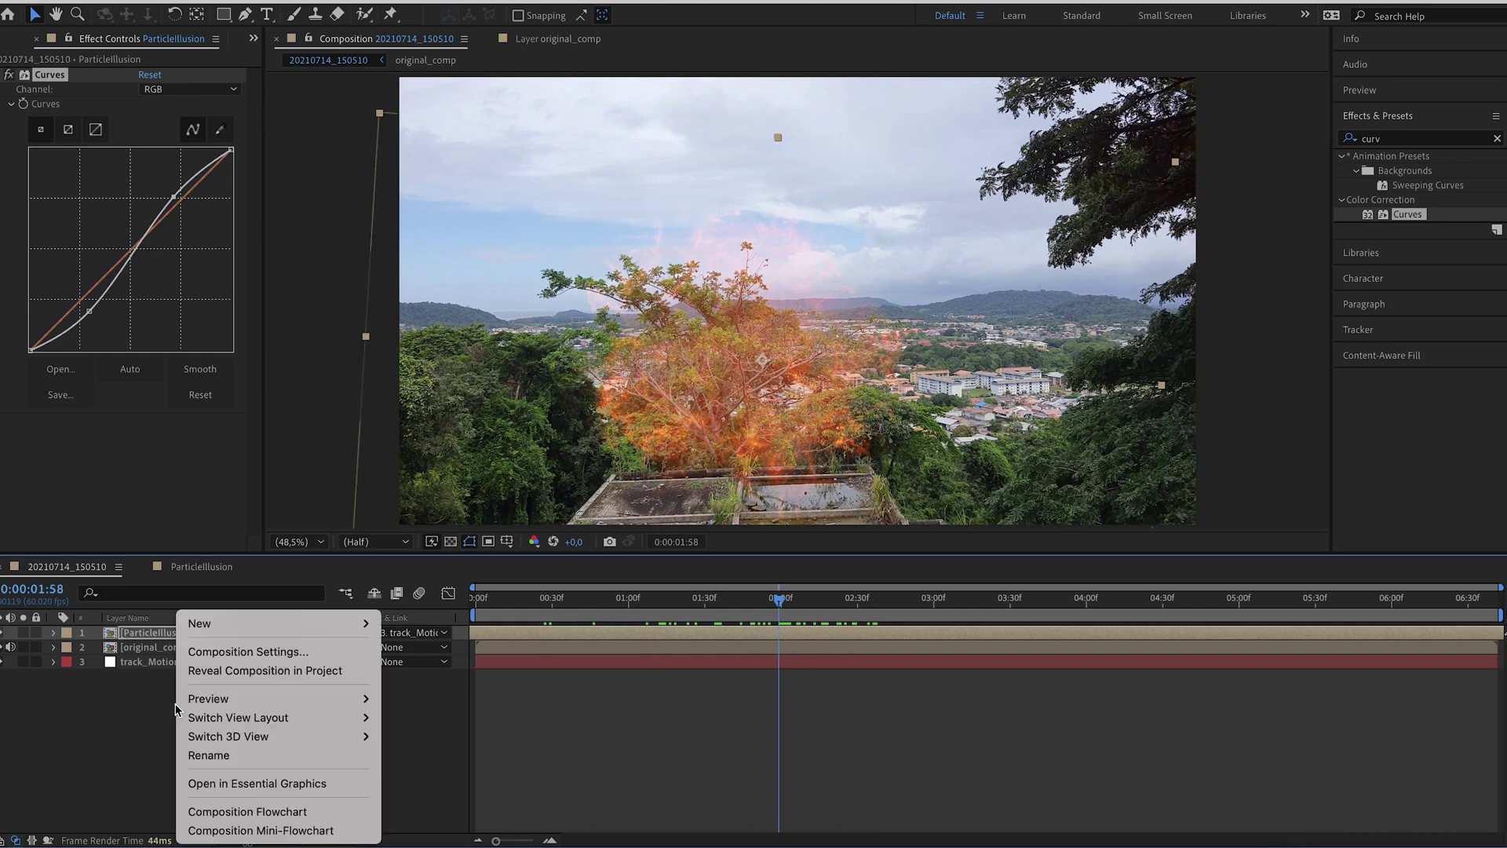
mouse_move(226, 623)
left_click(428, 670)
left_click(432, 579)
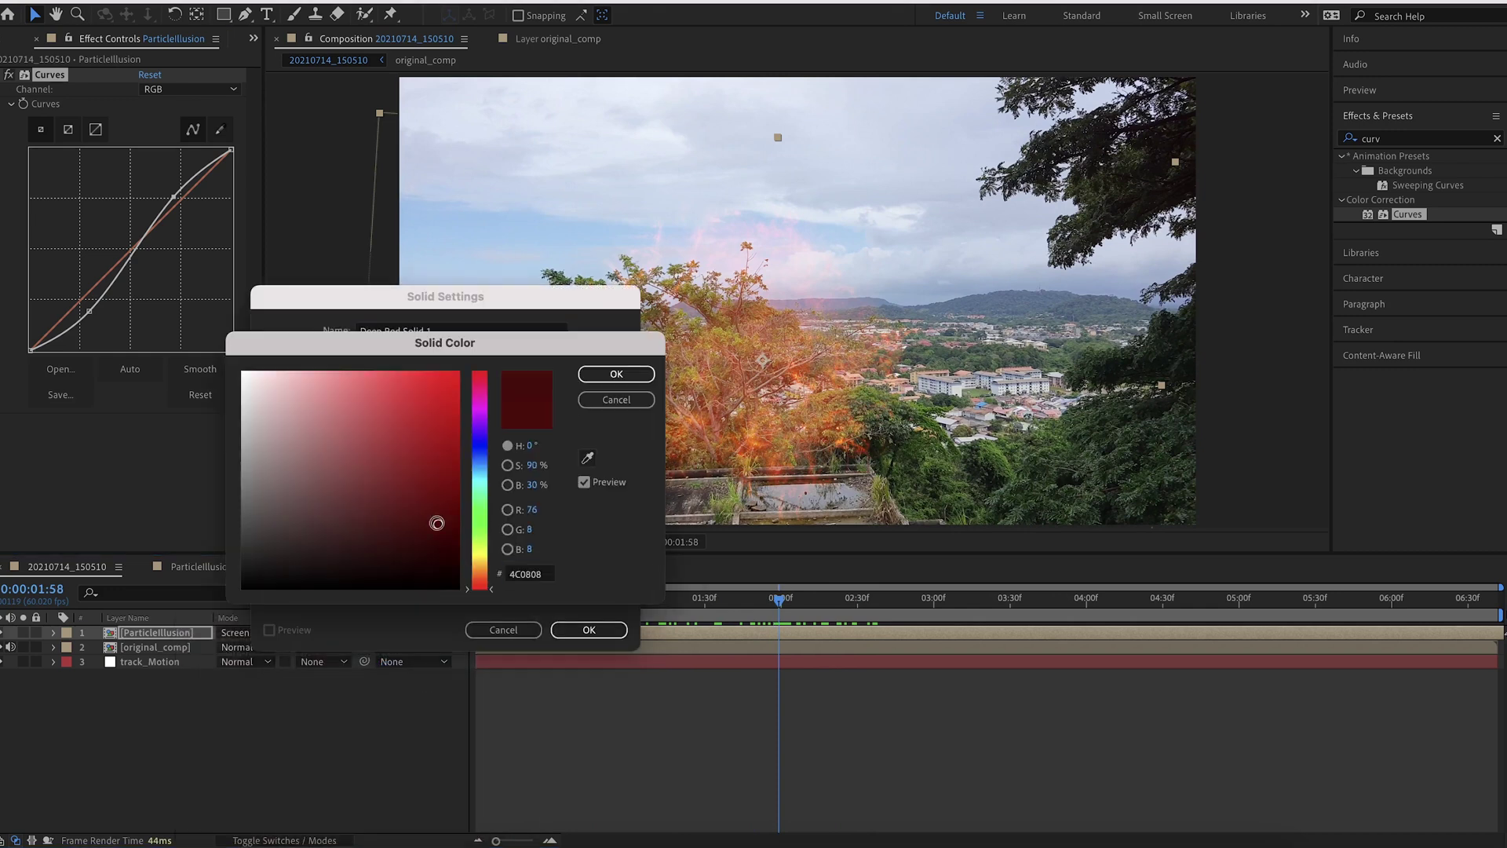
left_click(616, 374)
key("Return")
left_click_drag(185, 635, 186, 658)
Step: Draw a closed freeform mask on the red solid around the fireball's core, with 195-pixel feather and -5-pixel expansion
key("g")
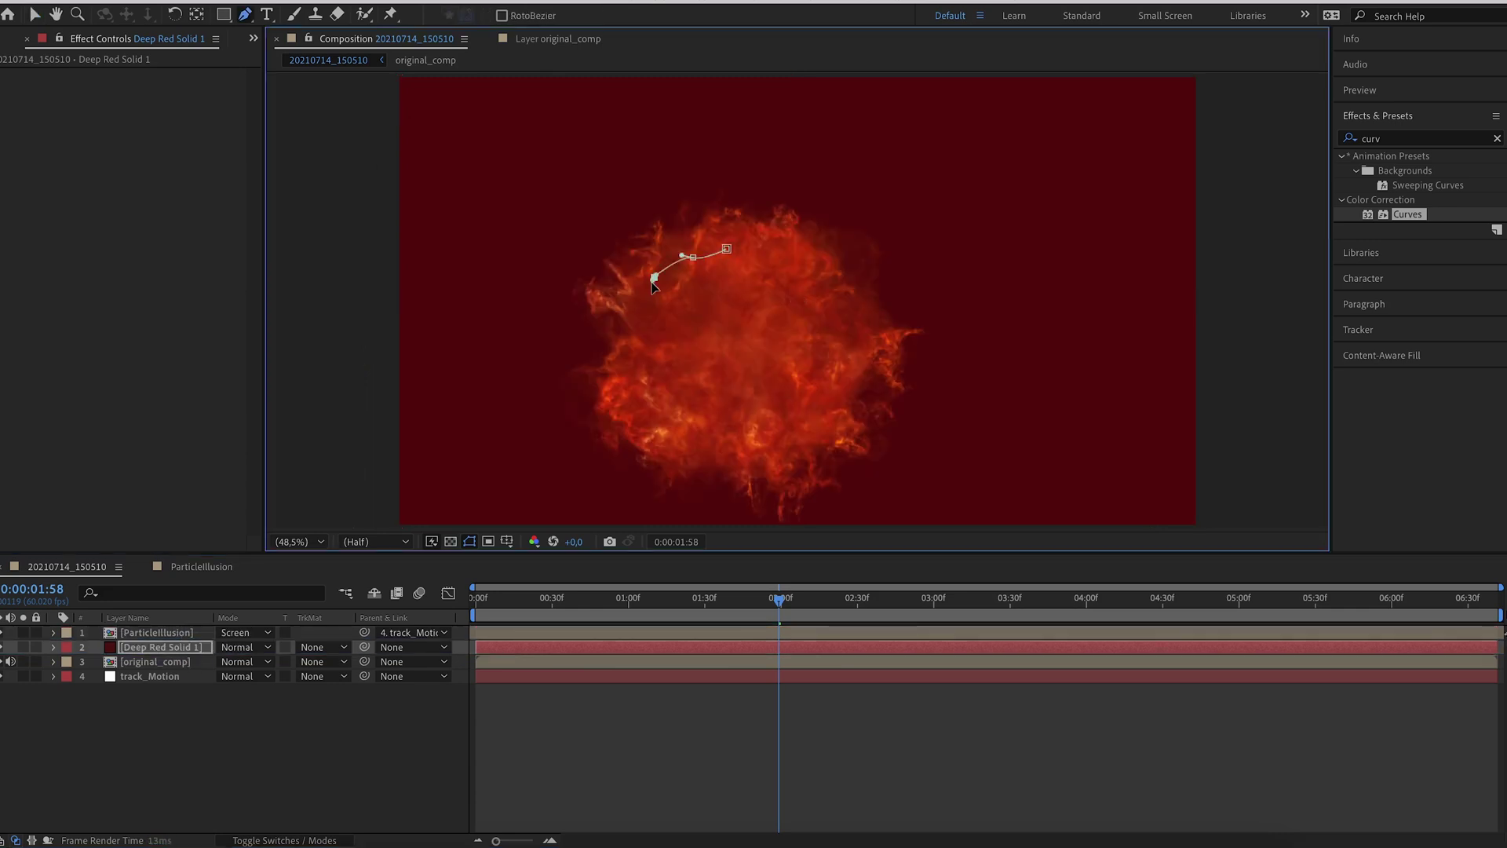
left_click(728, 250)
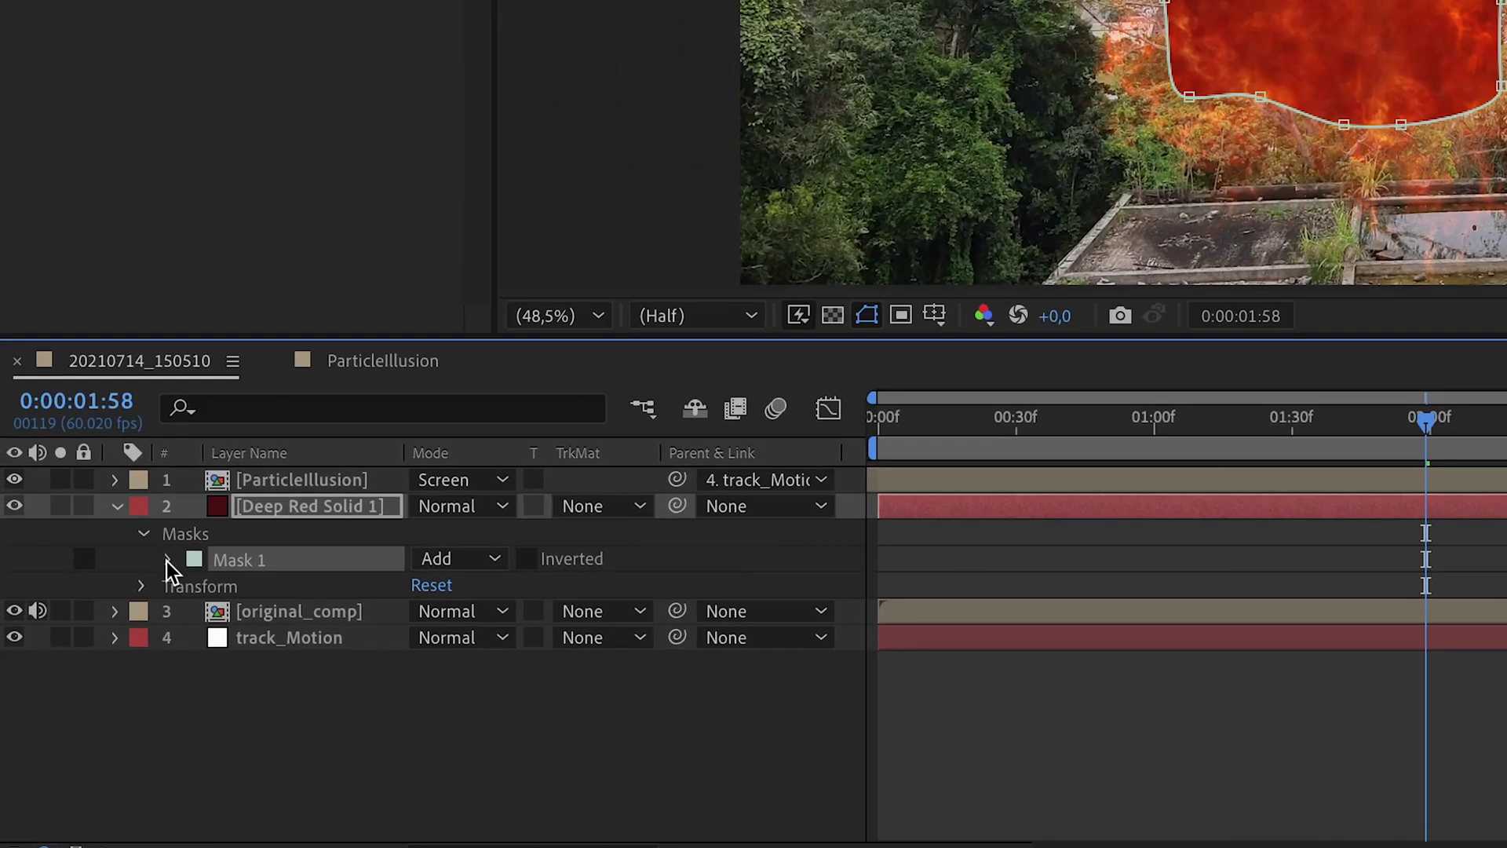
left_click(168, 559)
left_click_drag(477, 616, 767, 635)
mouse_move(395, 665)
left_mouse_down()
mouse_move(369, 667)
mouse_move(382, 668)
left_mouse_up()
left_click_drag(517, 611, 552, 613)
left_click_drag(427, 663, 475, 661)
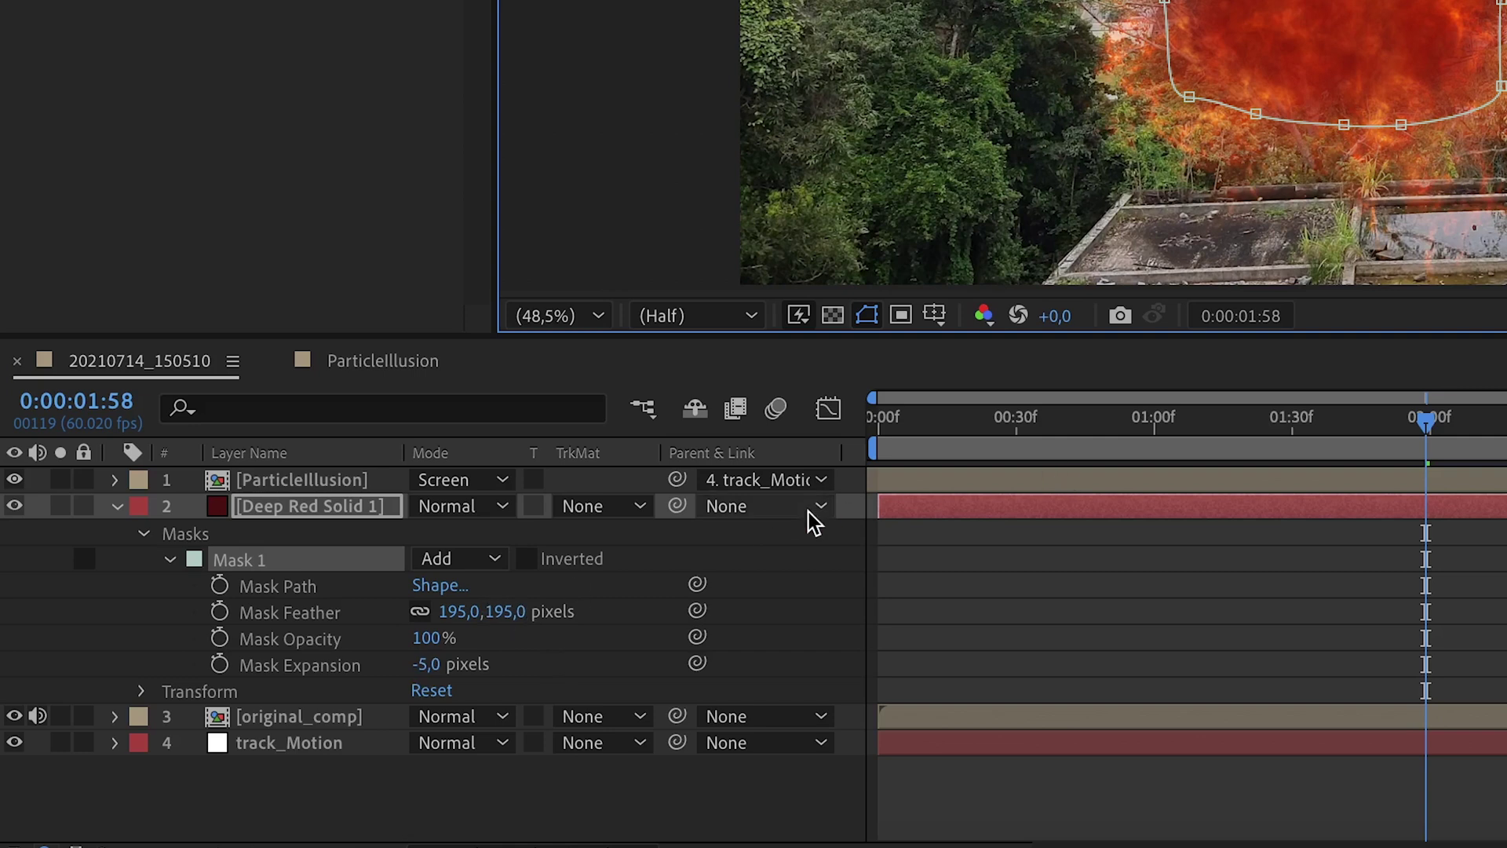
Step: Parent the red solid to track_Motion and keyframe its position at 332.1, 790.9 and scale at 93% at 0:00:01:29
left_click_drag(676, 505, 440, 689)
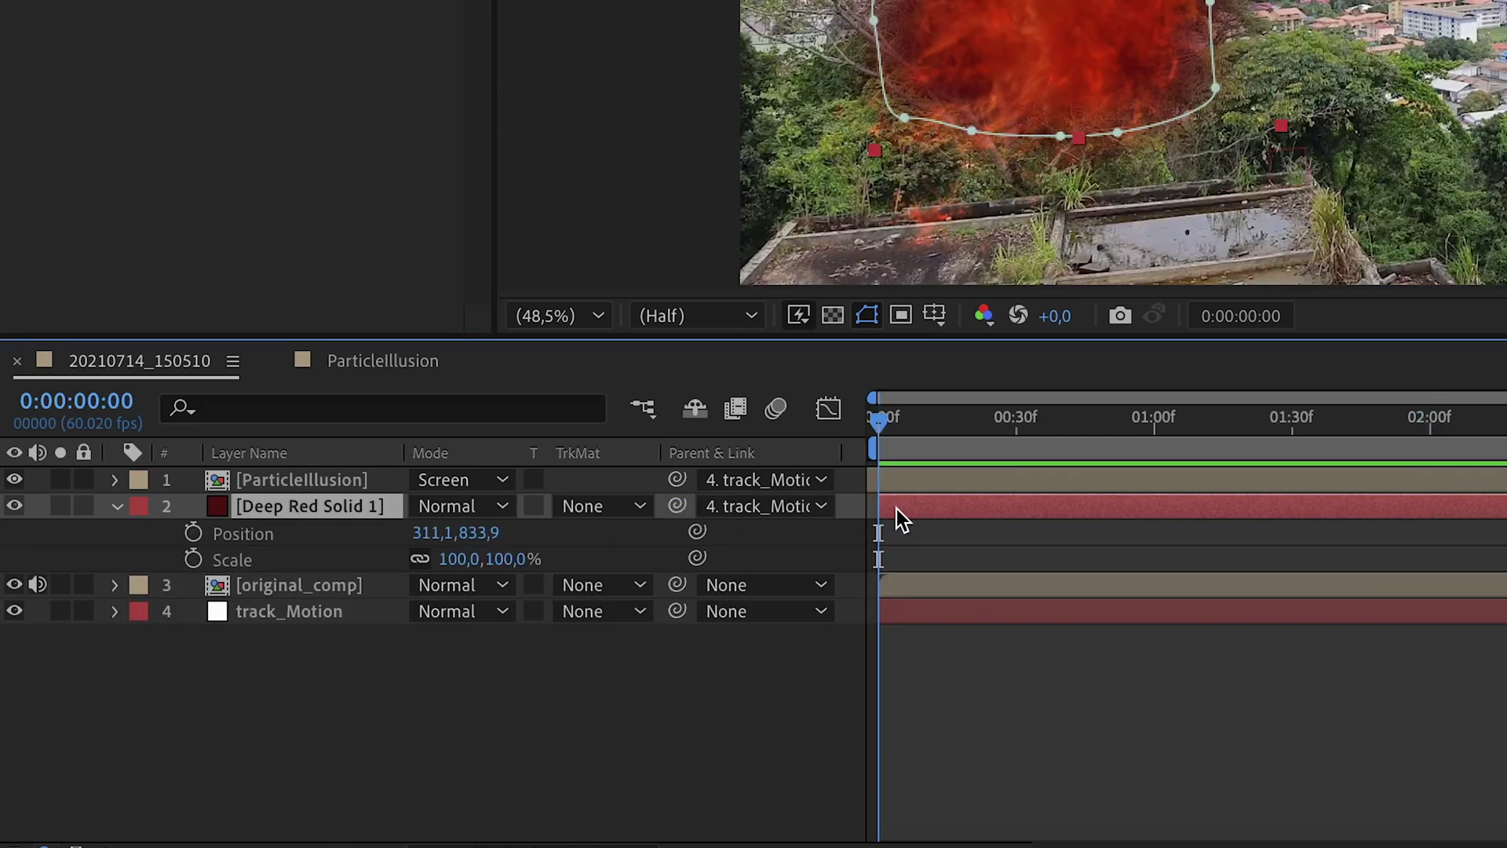
left_click_drag(881, 420, 1289, 424)
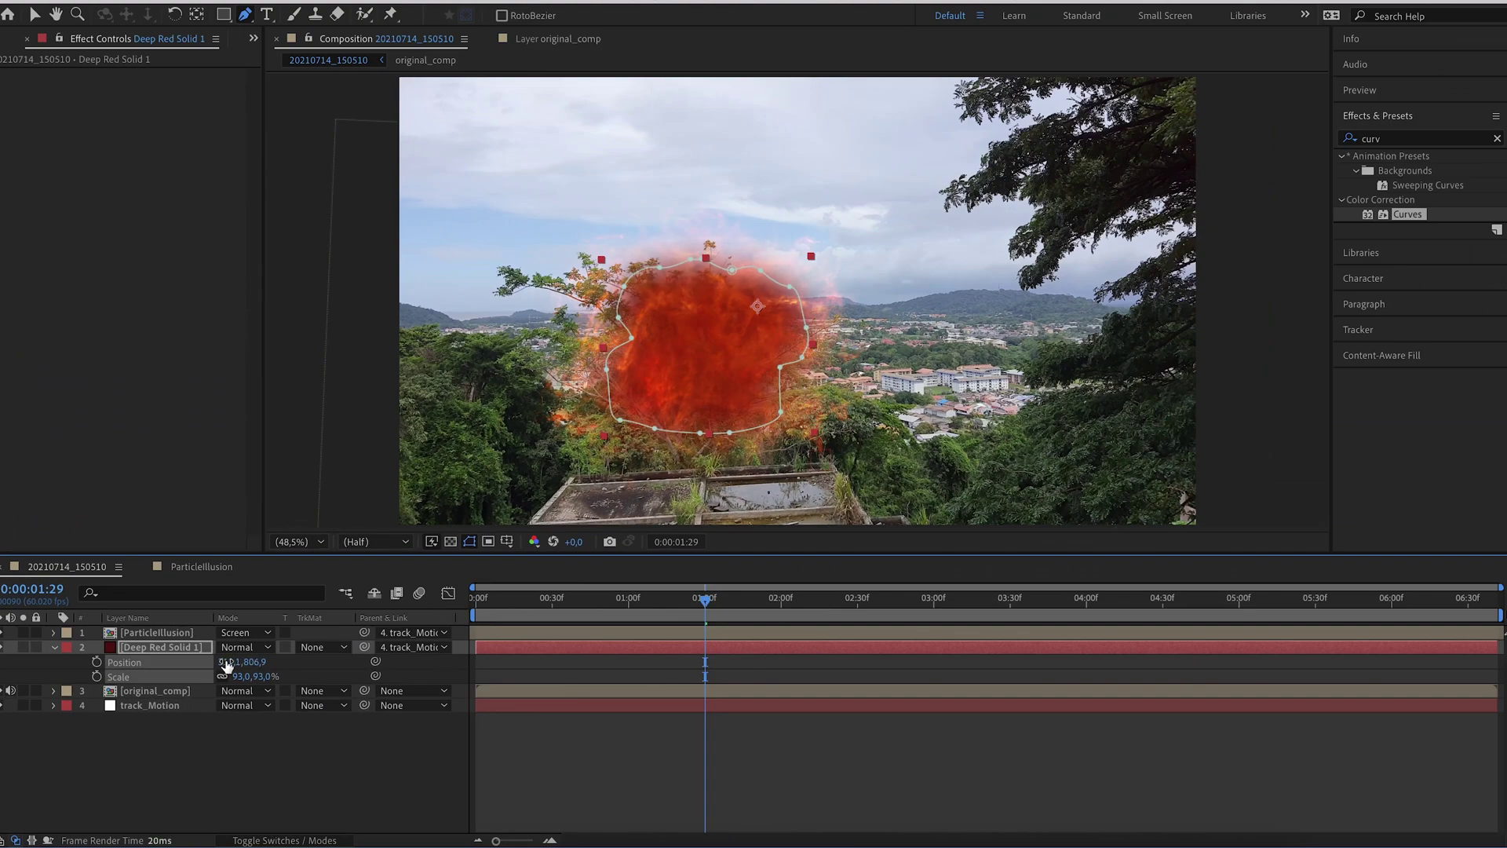
left_click_drag(227, 664, 221, 663)
left_click_drag(255, 664, 256, 665)
left_click(97, 661)
left_click(97, 676)
Step: Keyframe a smaller scale and adjusted position for the red solid at 0:00:00:00, and preview the growth
left_click_drag(705, 600, 474, 601)
left_click_drag(243, 676, 237, 662)
left_click_drag(245, 677, 255, 676)
key("space")
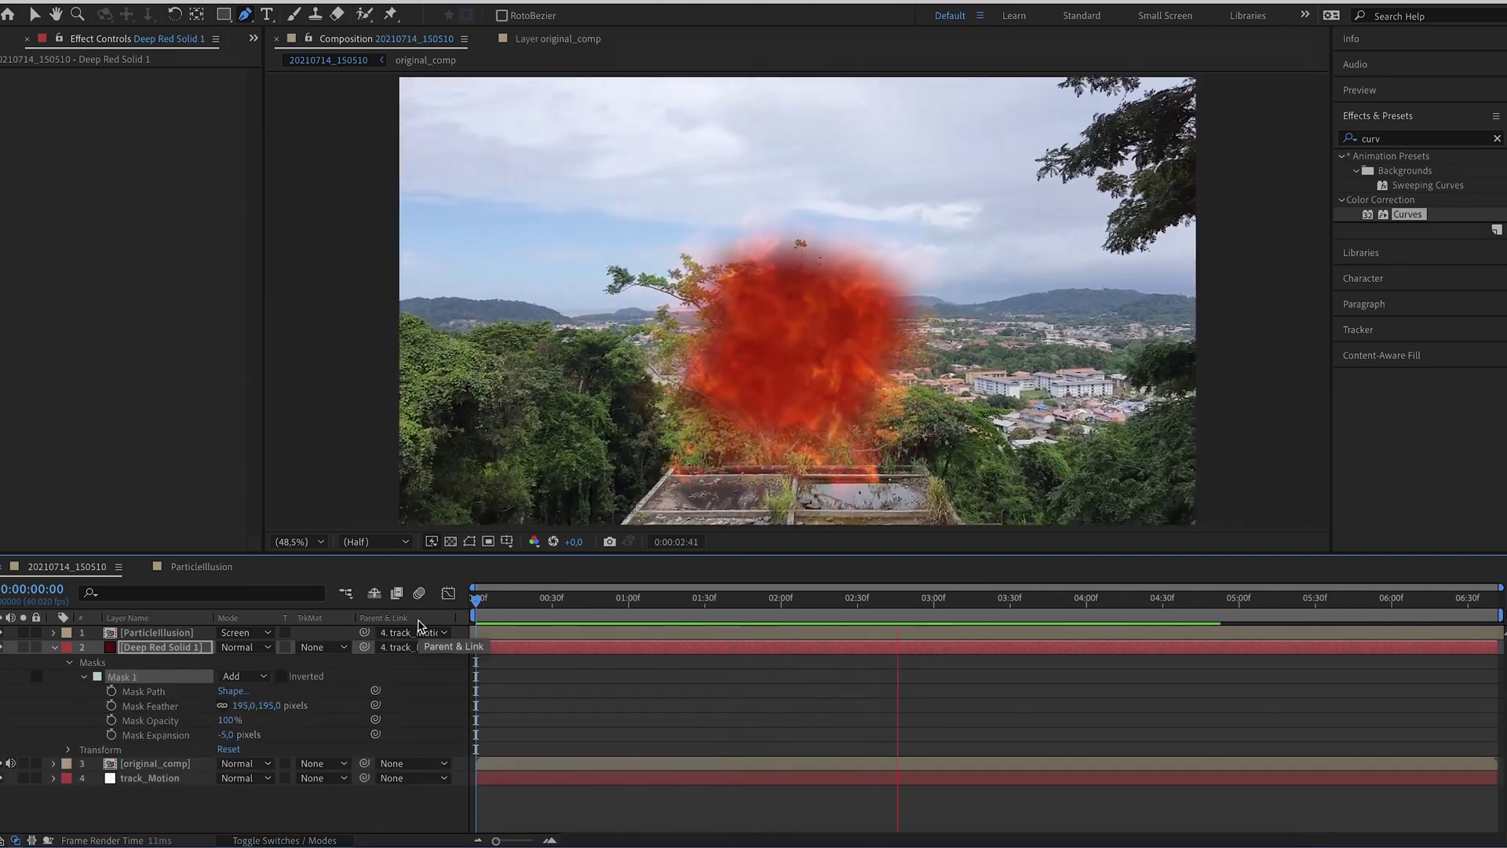
Step: Find the Turbulent Displace effect and apply it to the red solid
type("t")
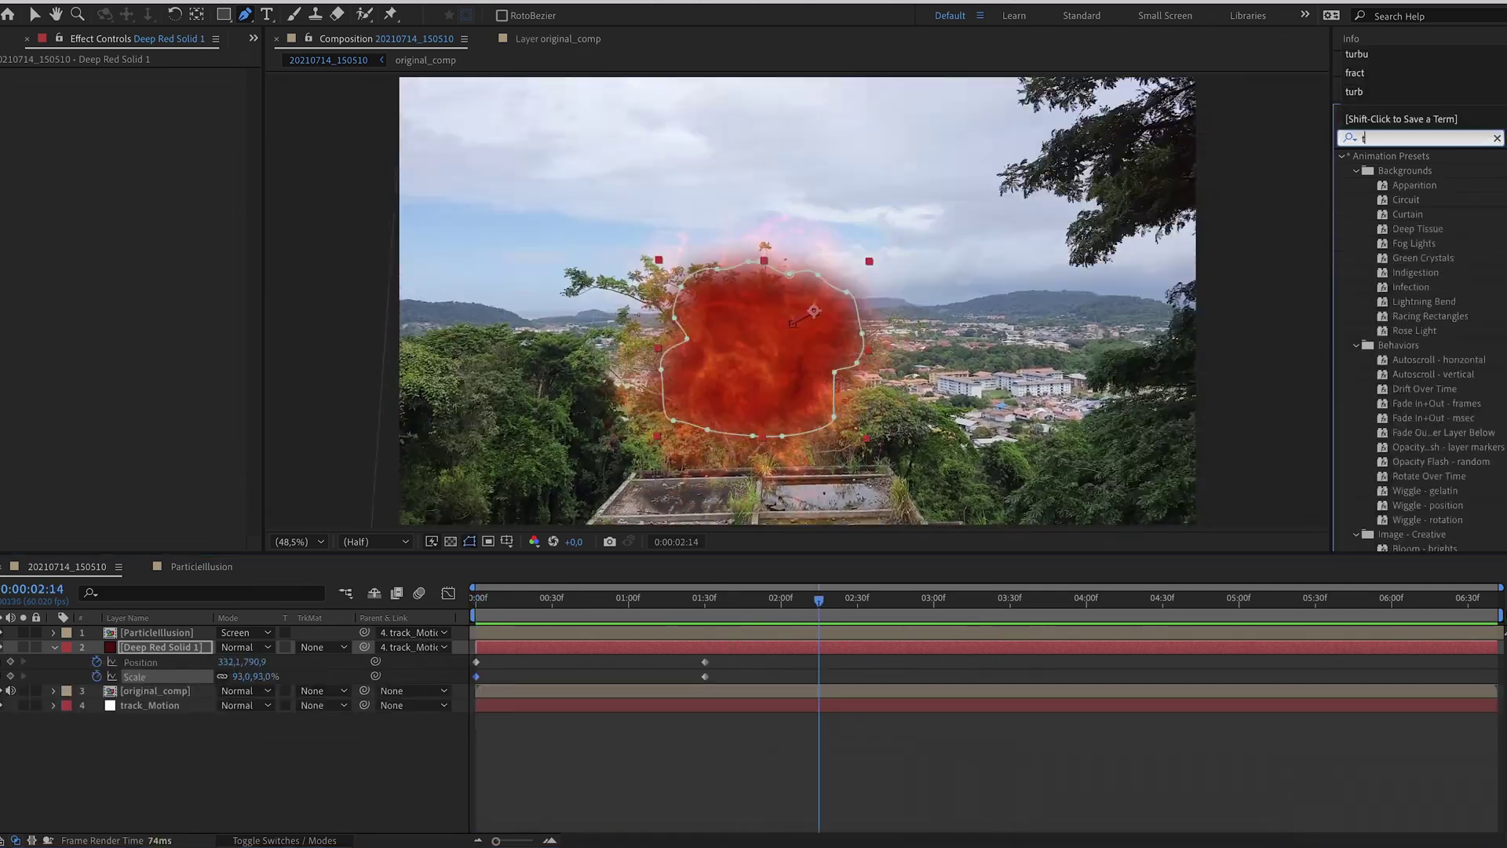
type("urb")
left_click_drag(1416, 170, 761, 345)
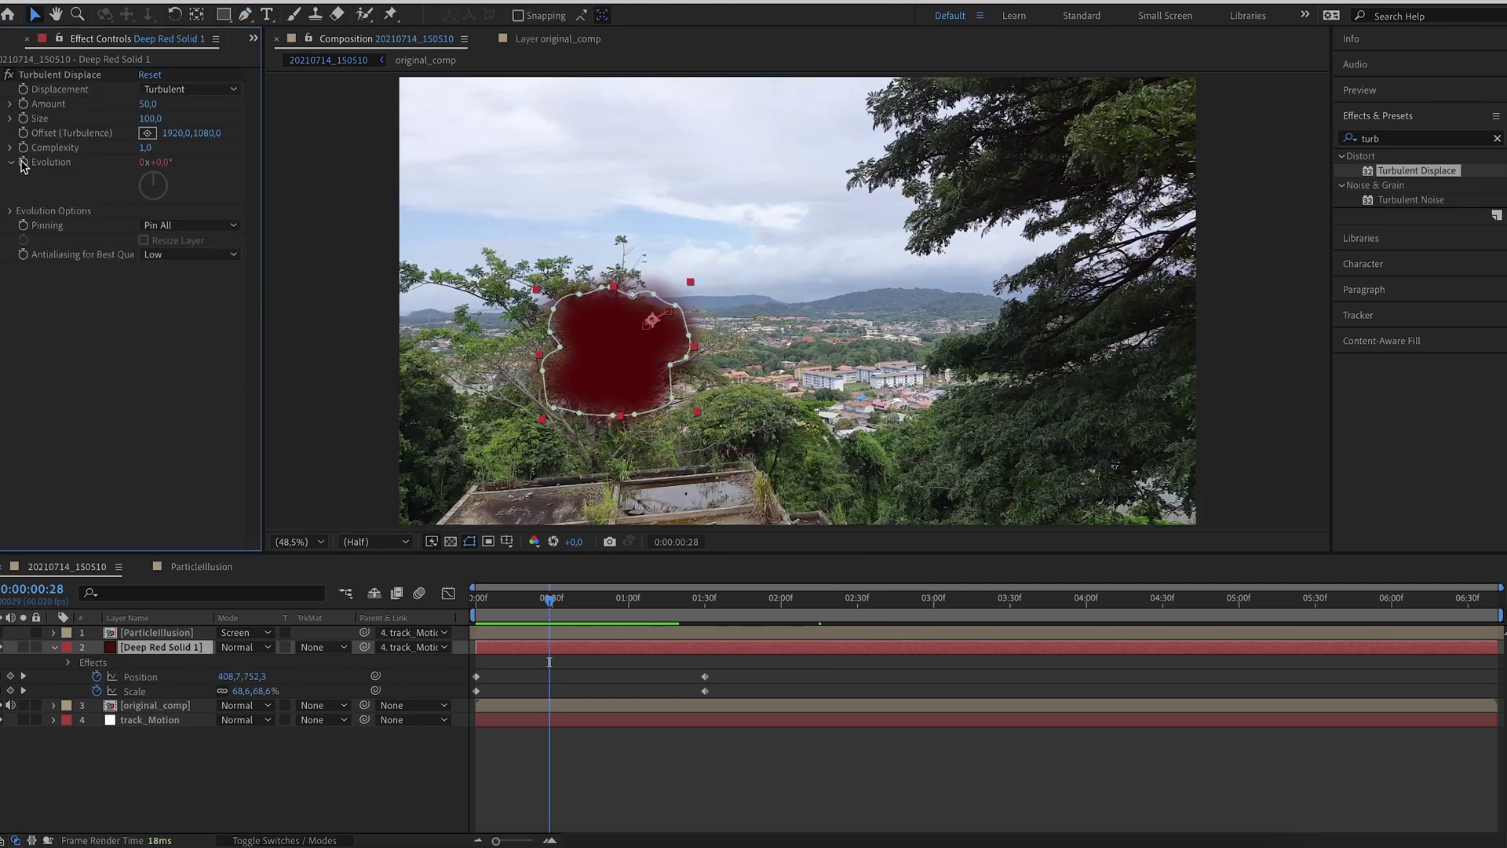
Step: Drive the Turbulent Displace evolution with the expression time*400, set the amount to 72, and preview the animation
left_click(24, 165, "alt")
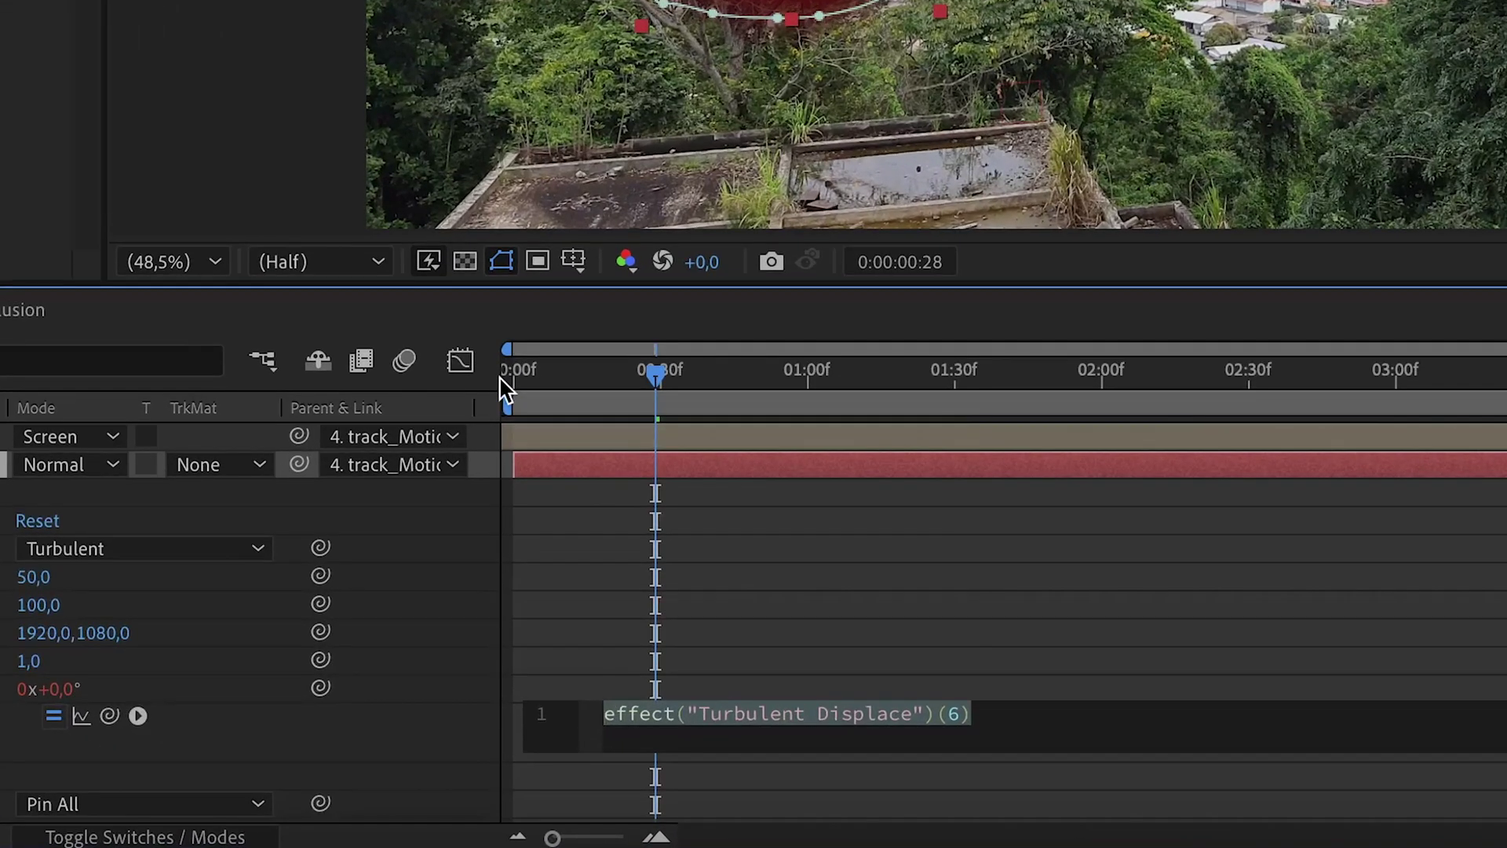
type("time")
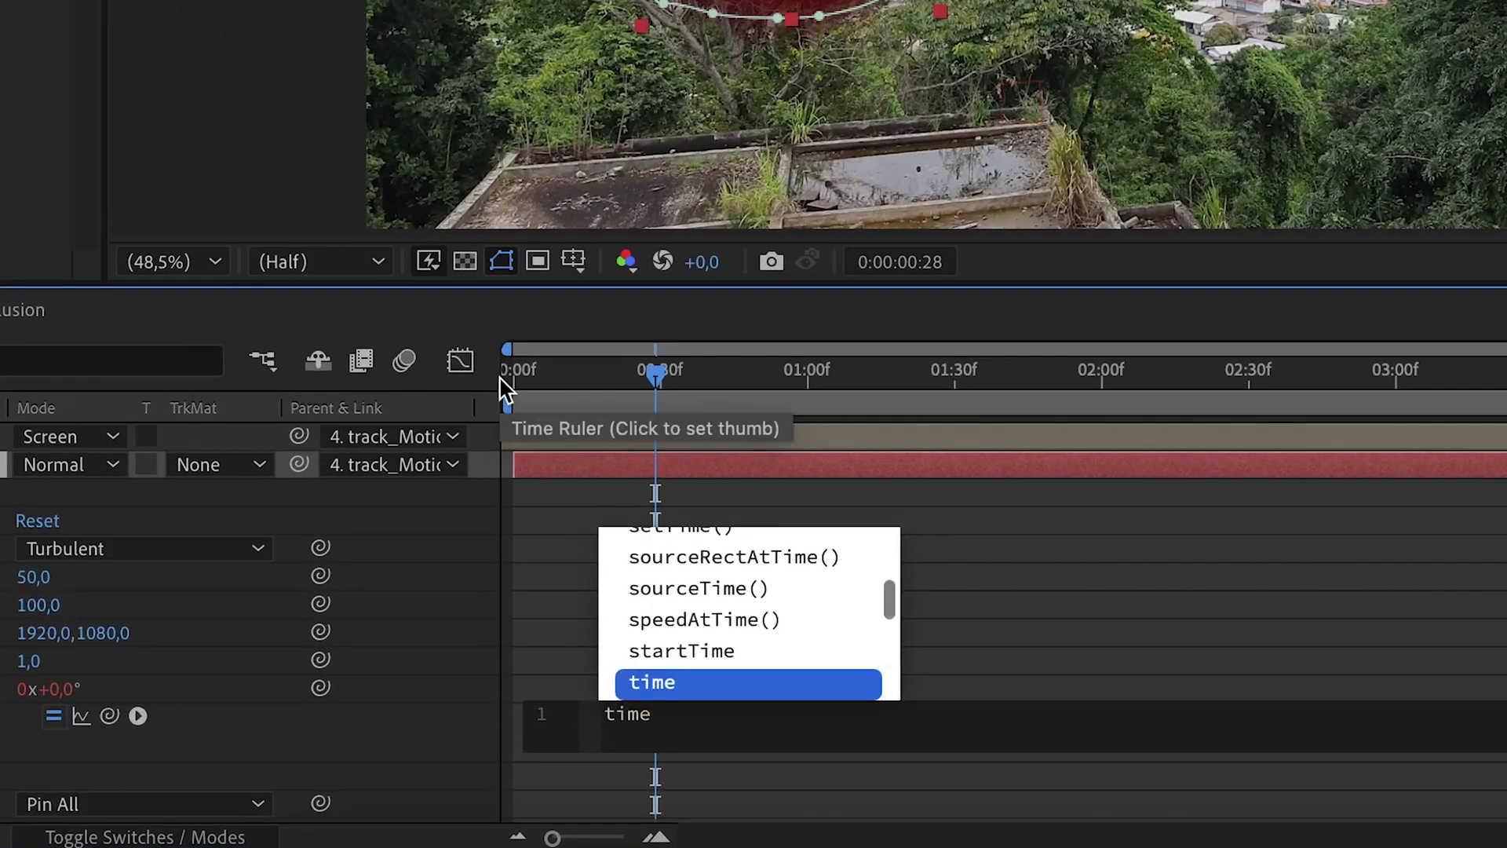
type("*")
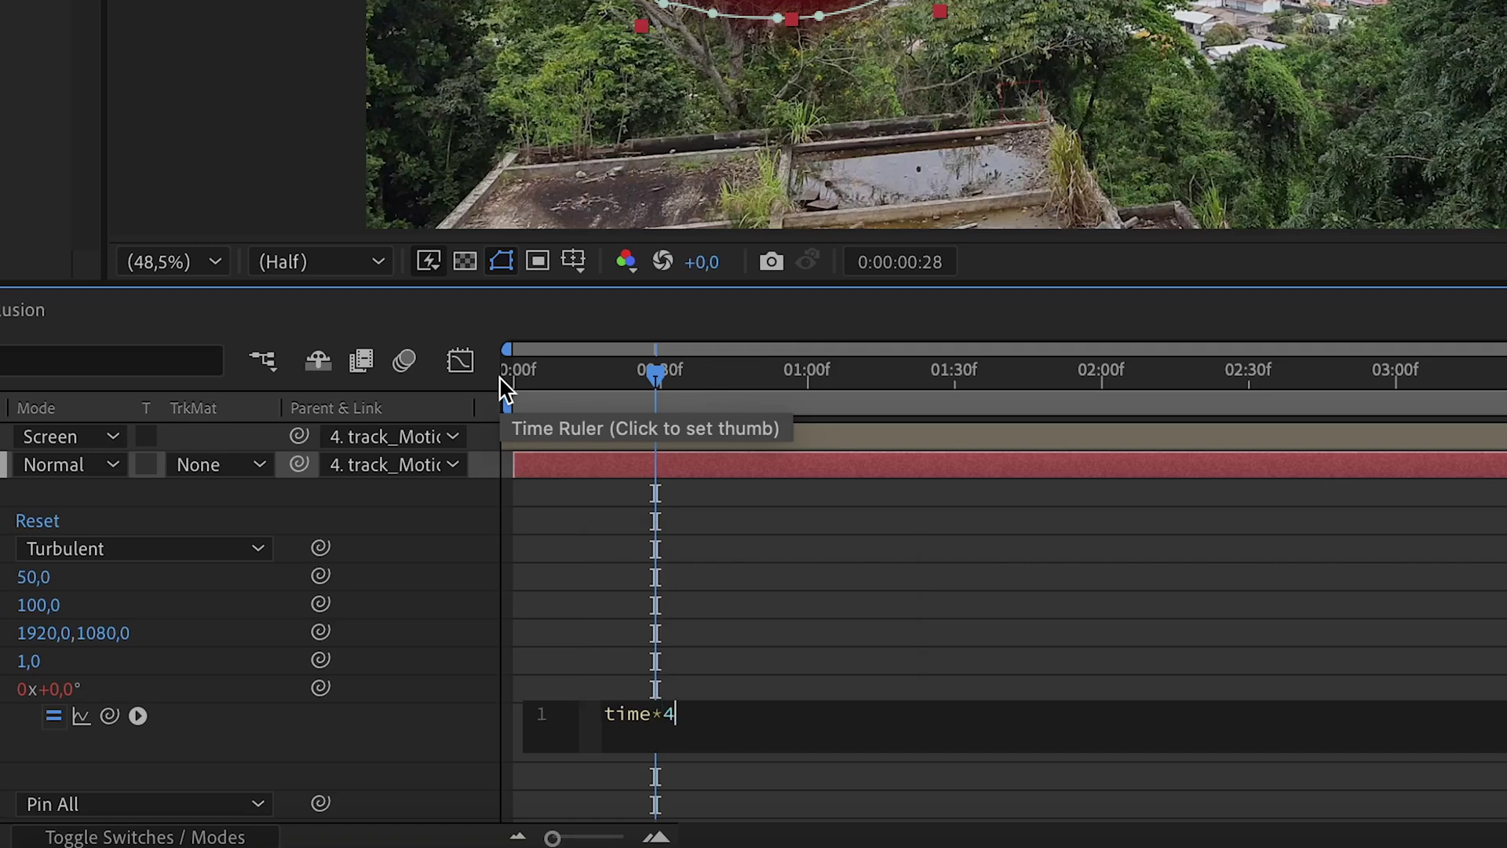
left_click(505, 389)
key("space")
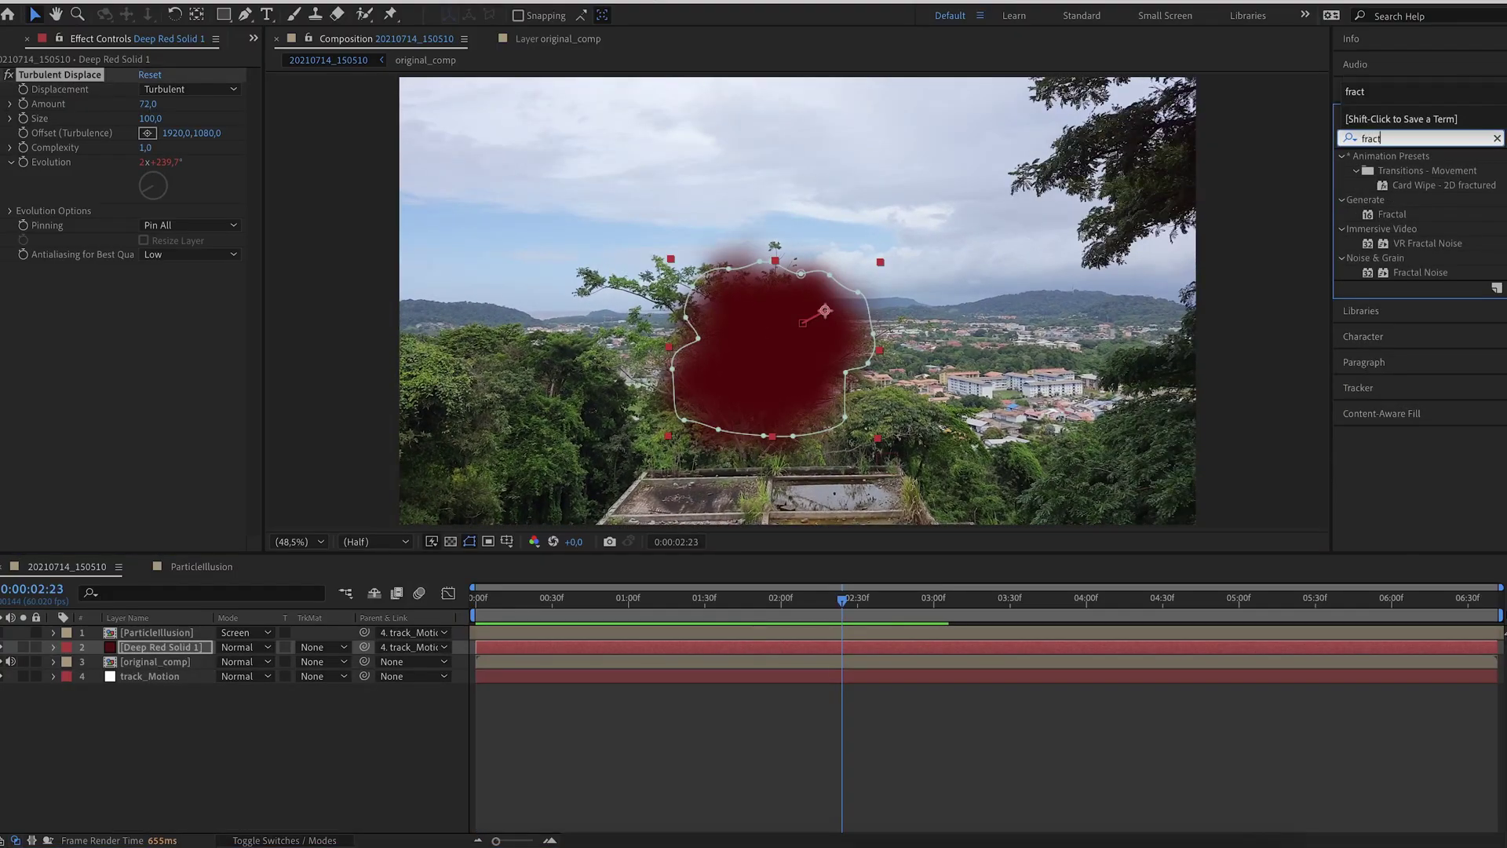
Step: Apply Fractal Noise to the red solid with Dynamic Progressive fractal type, contrast 75, brightness -34 and Screen blending mode
double_click(1421, 273)
left_click(221, 284)
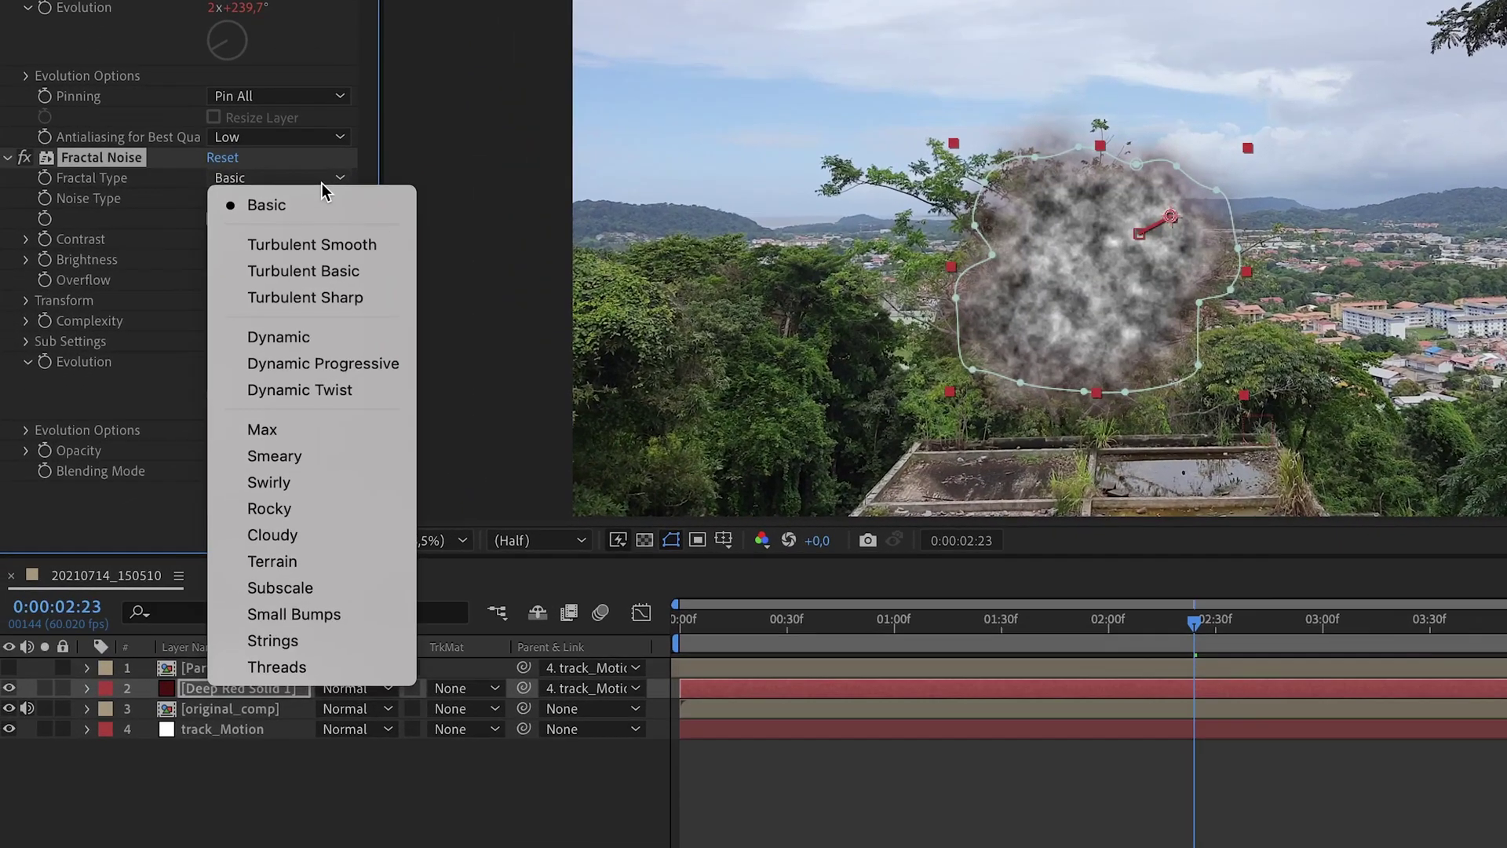
left_click(328, 364)
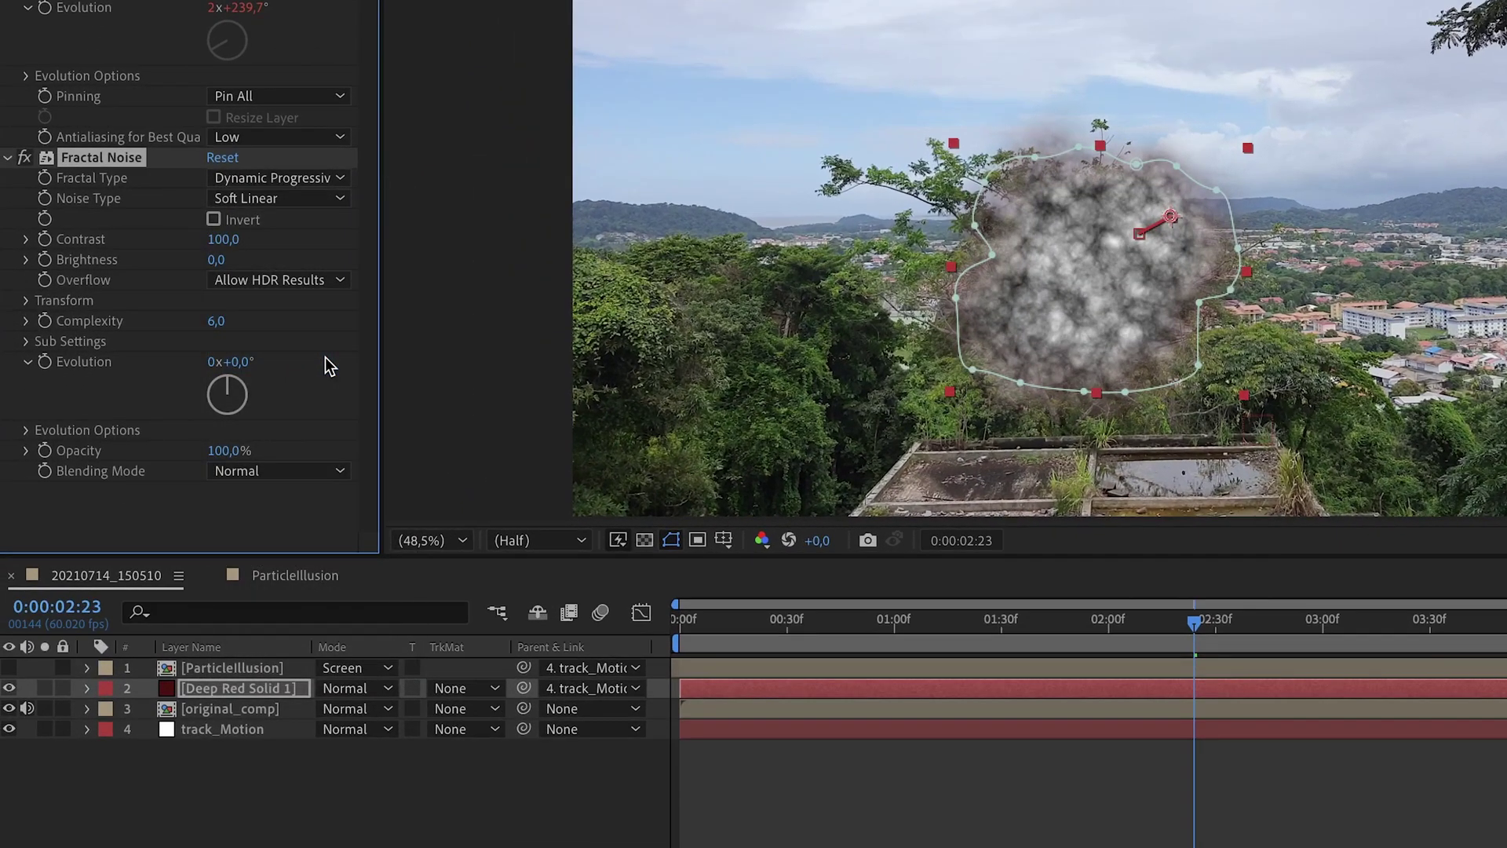
left_click_drag(213, 244, 179, 260)
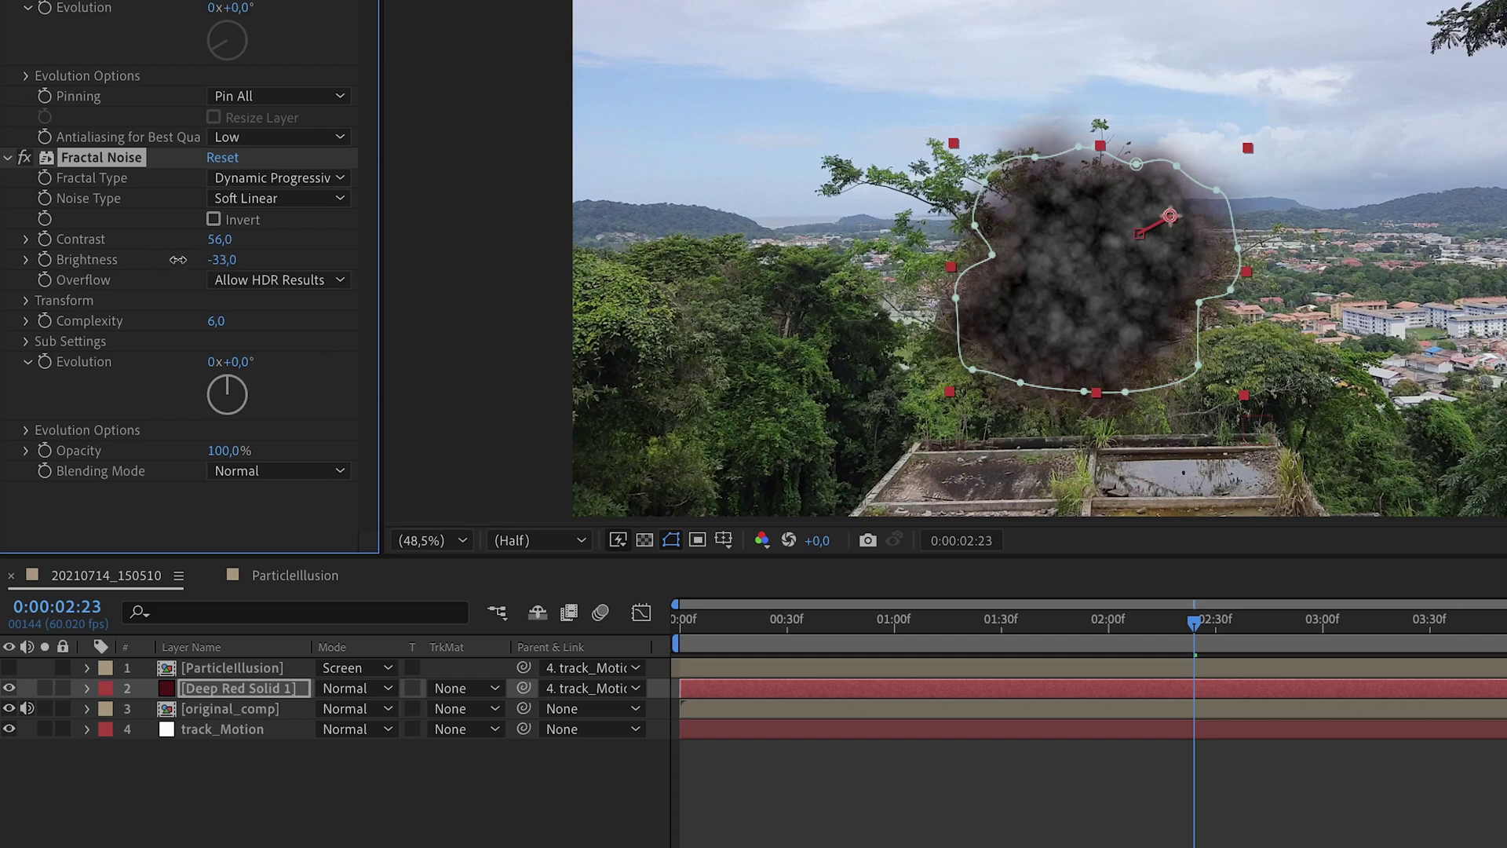
left_click(278, 470)
left_click(267, 586)
Step: Animate the Fractal Noise evolution with the expression time*400 and preview the composition
left_click(45, 361)
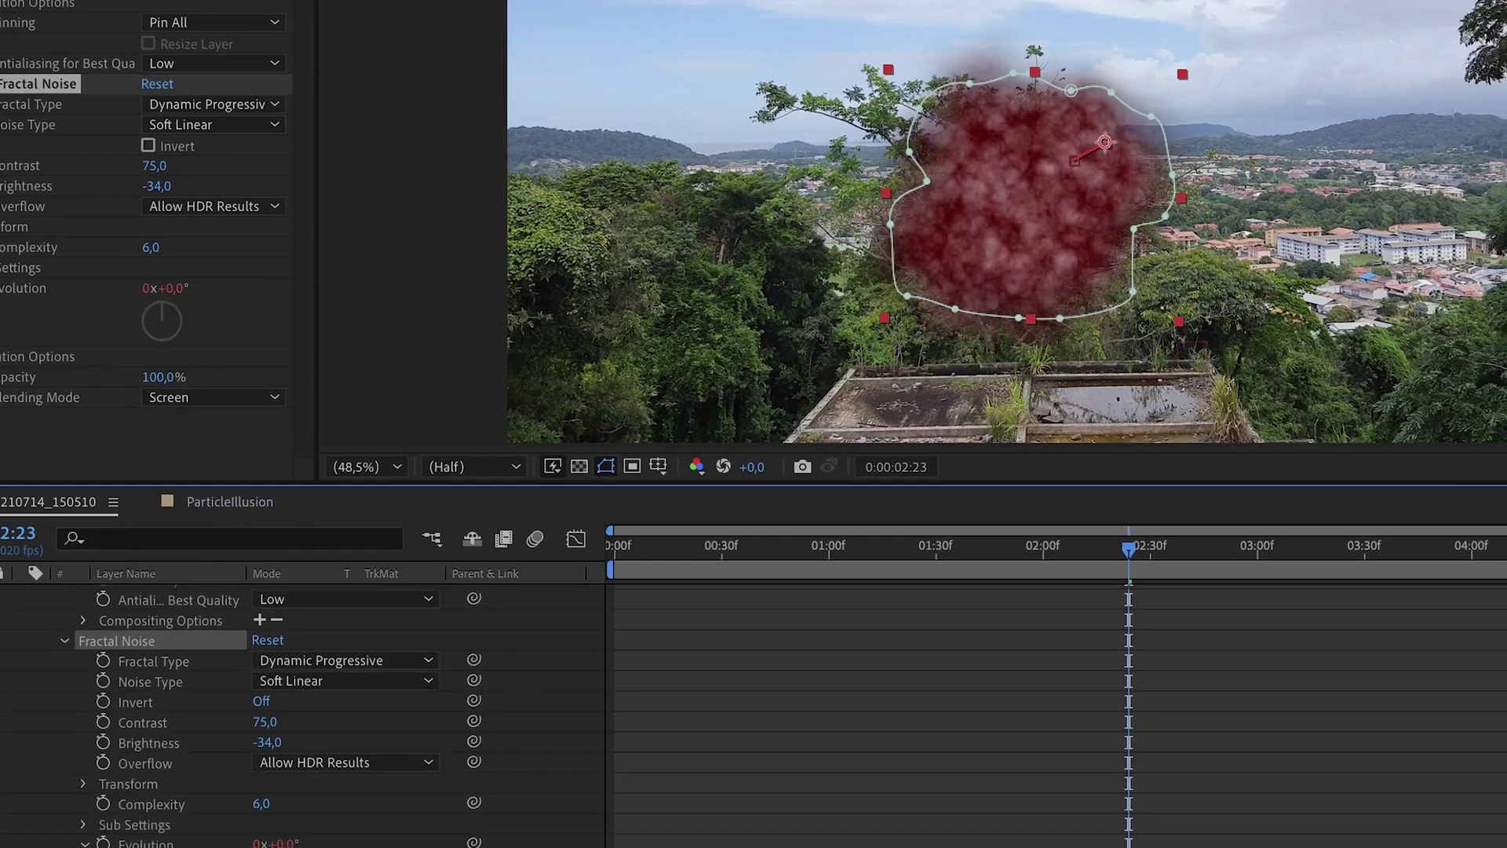
type("time*")
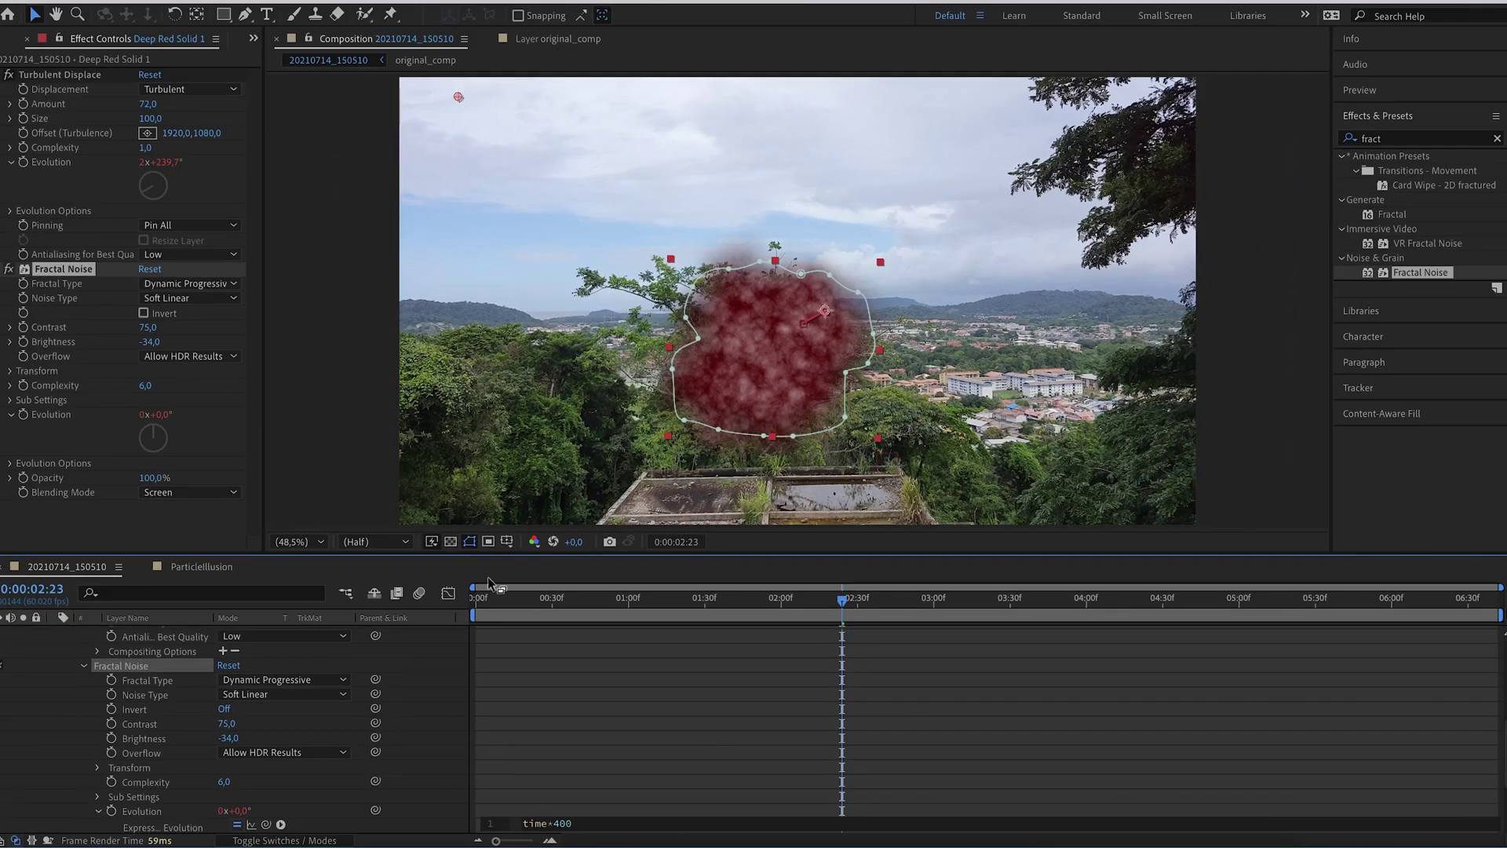
left_click(605, 494)
key("space")
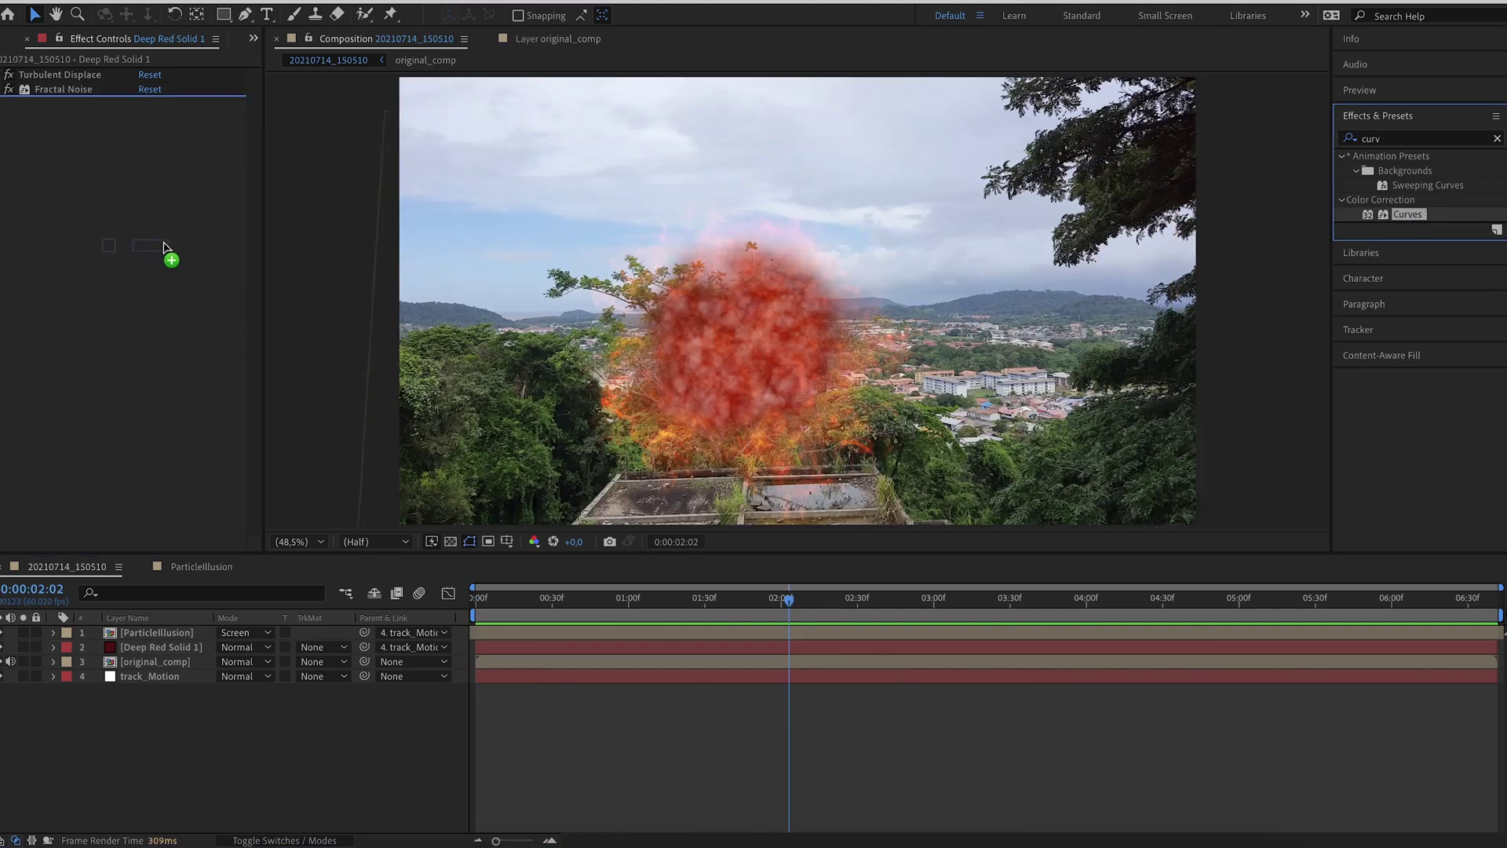
Step: Add Curves below Fractal Noise on the red solid and bend its RGB curve, lowering shadows and lifting highlights
left_click_drag(163, 247, 163, 248)
left_click_drag(89, 323, 85, 336)
left_click_drag(179, 238, 180, 226)
Step: Adjust the red, blue and green channel curves of the red solid to tint its noise fiery orange, and preview it
left_click(190, 118)
left_click(164, 154)
left_click(74, 335)
left_click(190, 119)
left_click(163, 190)
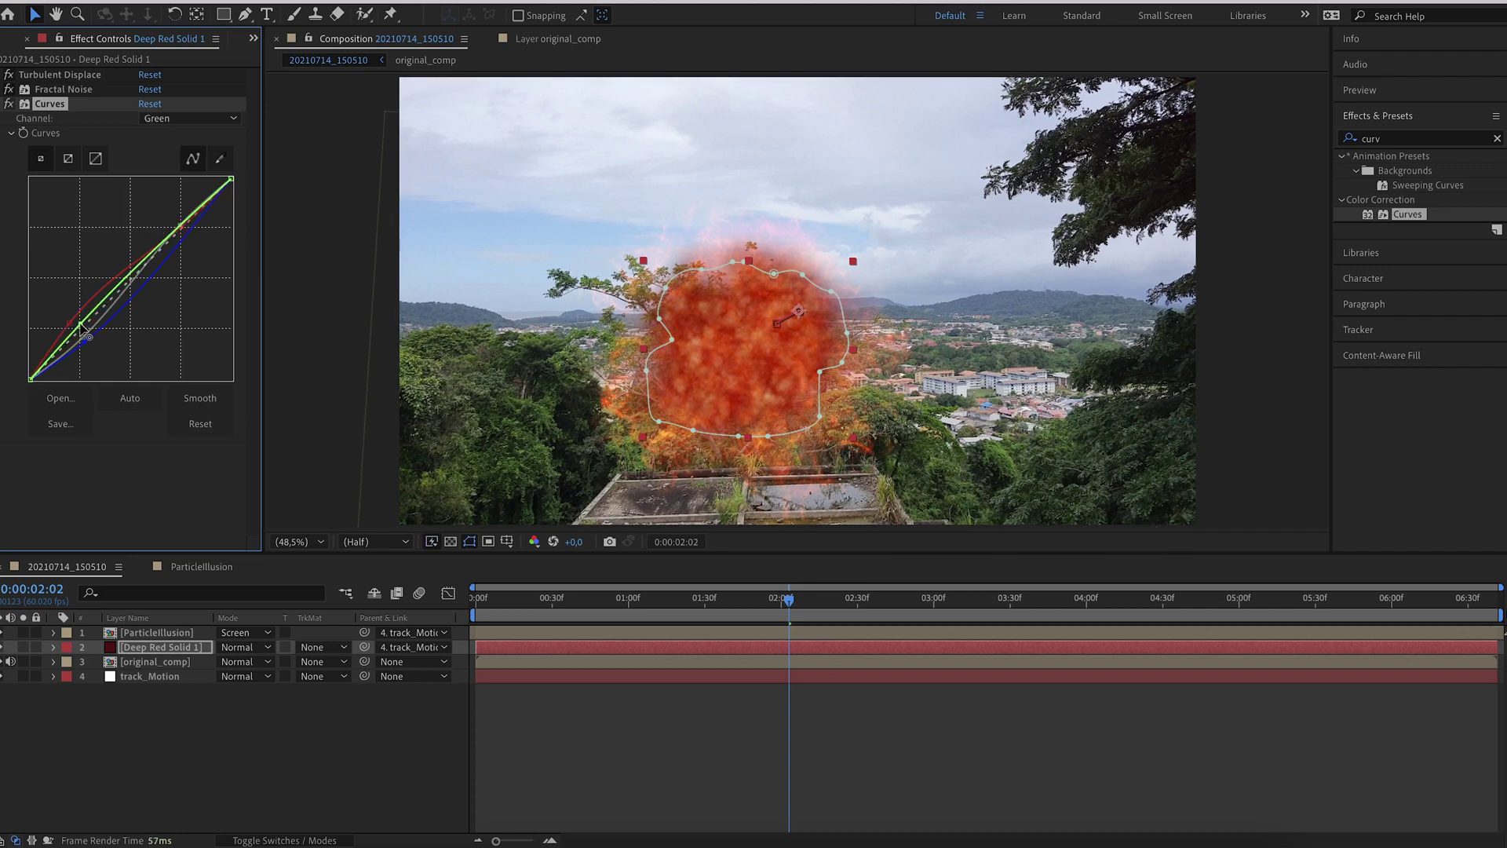
left_click_drag(86, 345, 96, 352)
key("space")
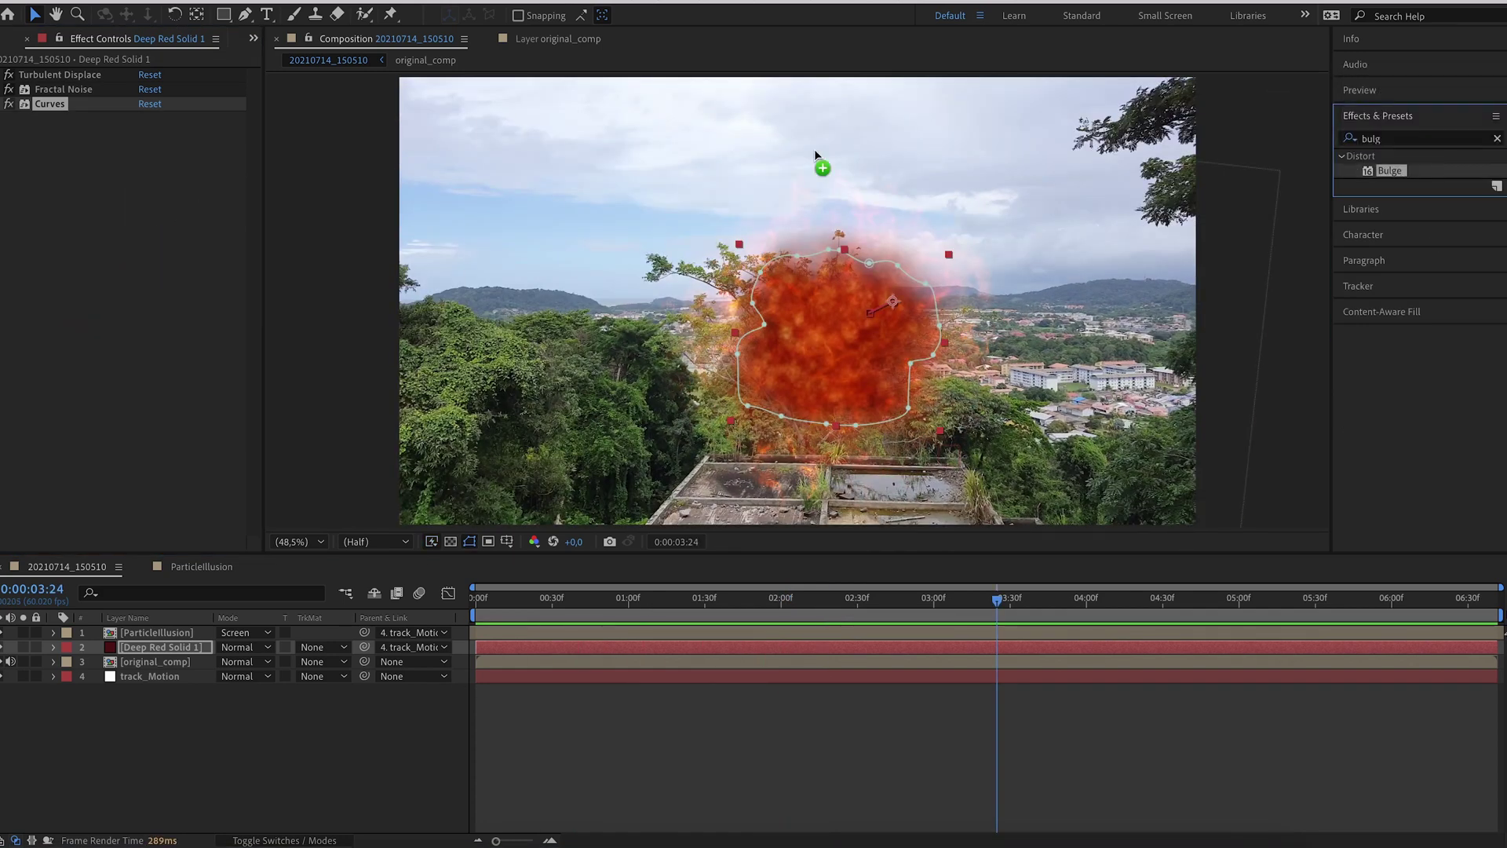
Step: Apply Bulge to the red solid, center it on the fireball at 1594.0, 1270.4, and increase its radius and bulge height
left_click_drag(182, 183, 180, 179)
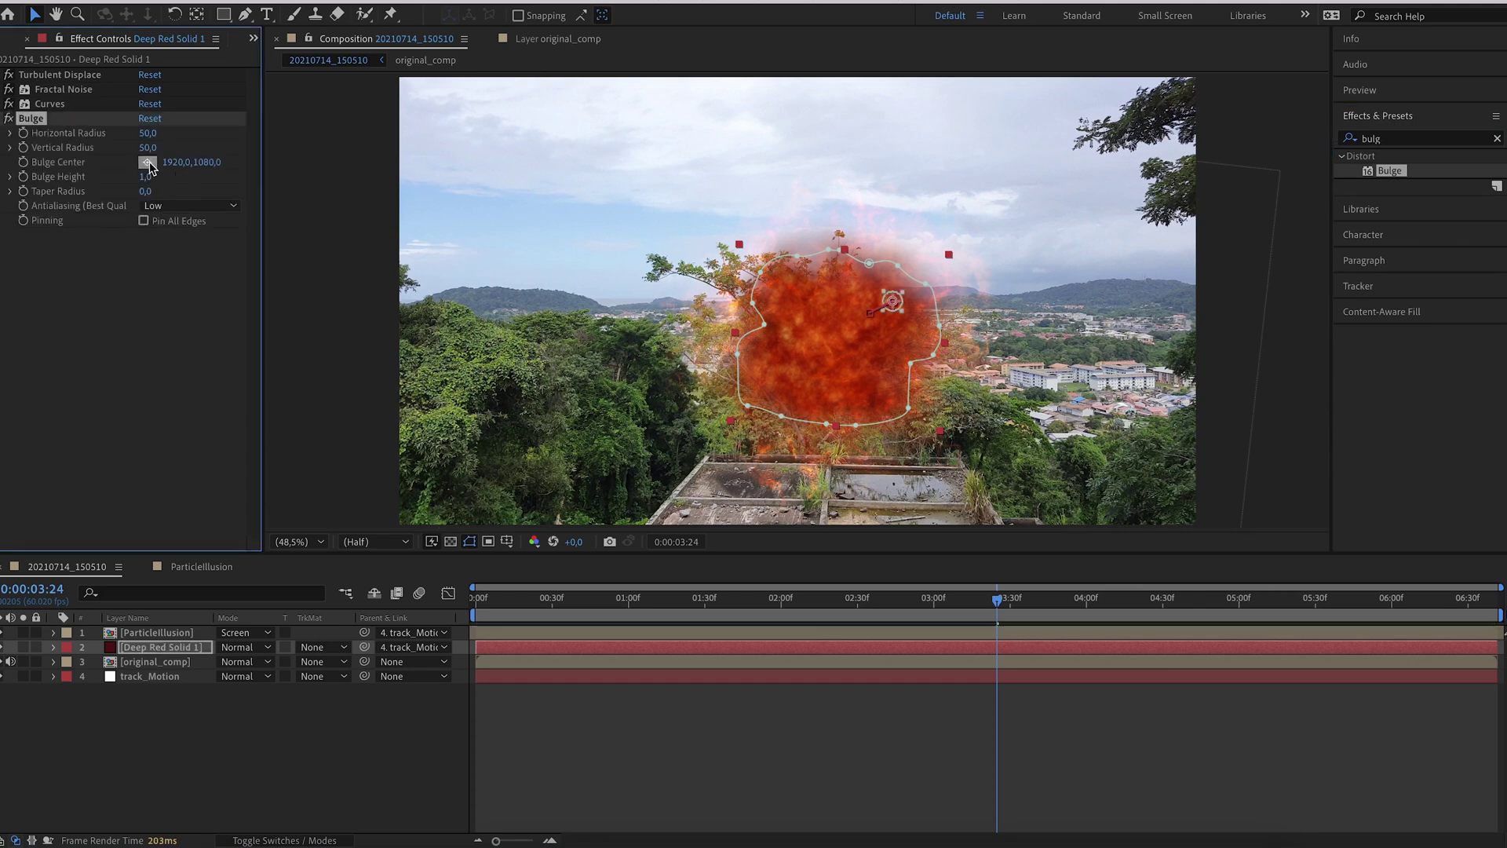
left_click_drag(866, 312, 826, 337)
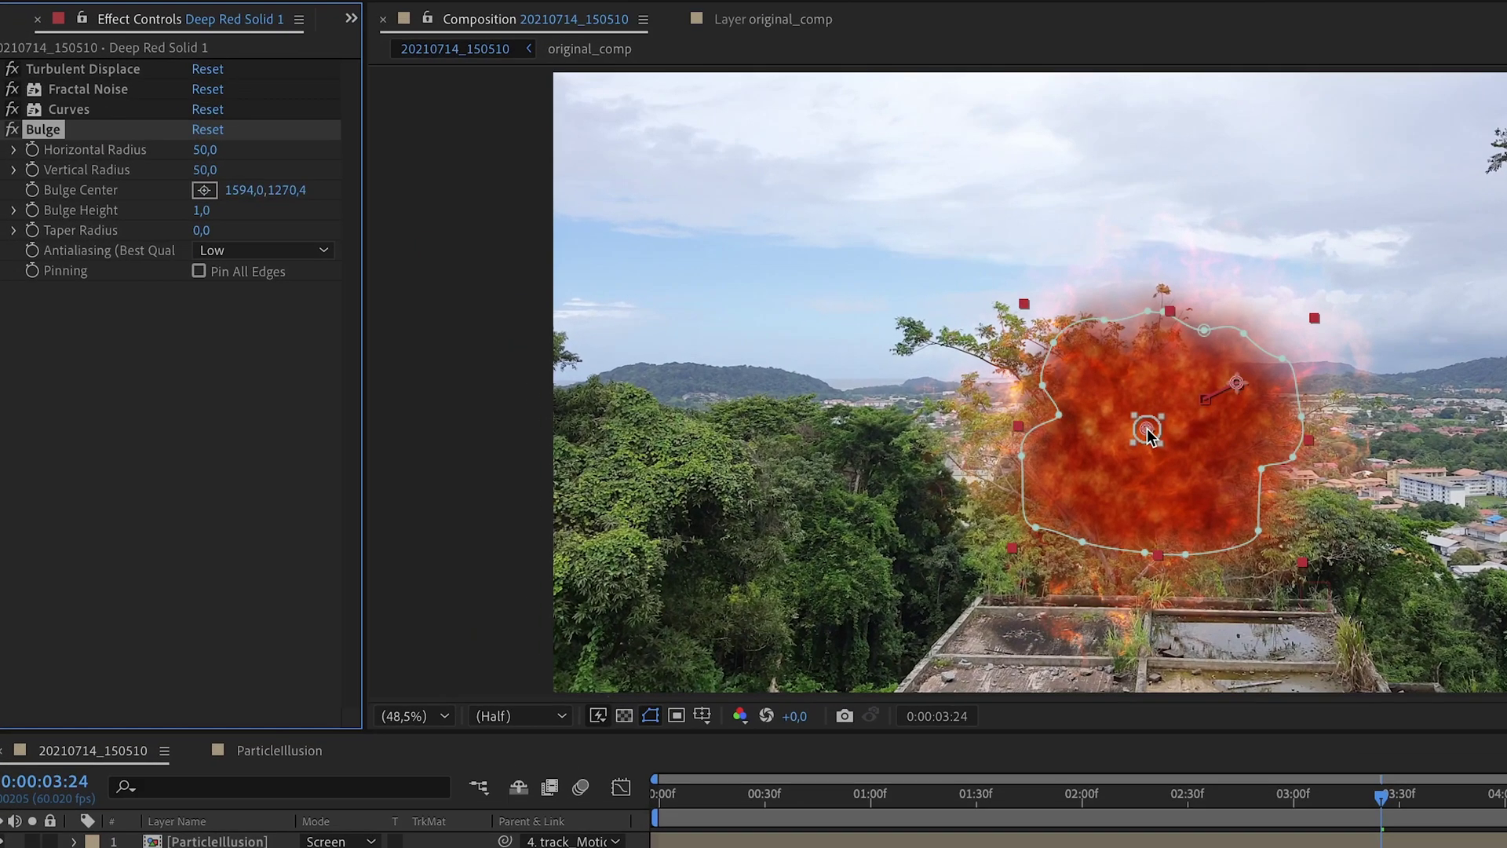
left_click_drag(206, 151, 1089, 188)
left_click_drag(203, 220, 251, 217)
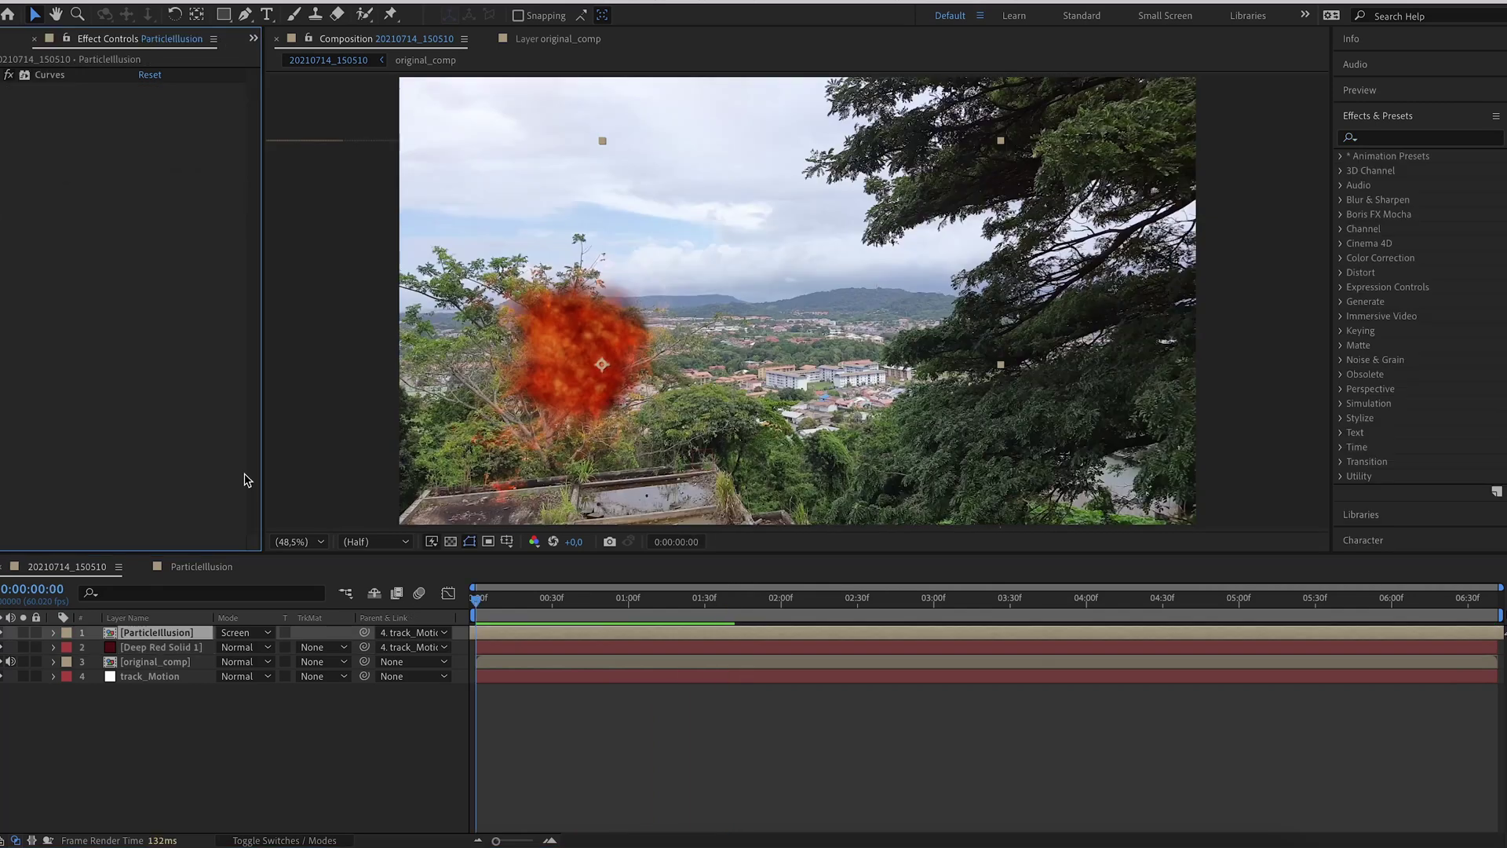
Step: Brighten the ParticleIllusion layer by raising its RGB curve, and duplicate it with the copy rotated to -122.4°
left_click_drag(110, 336, 117, 176)
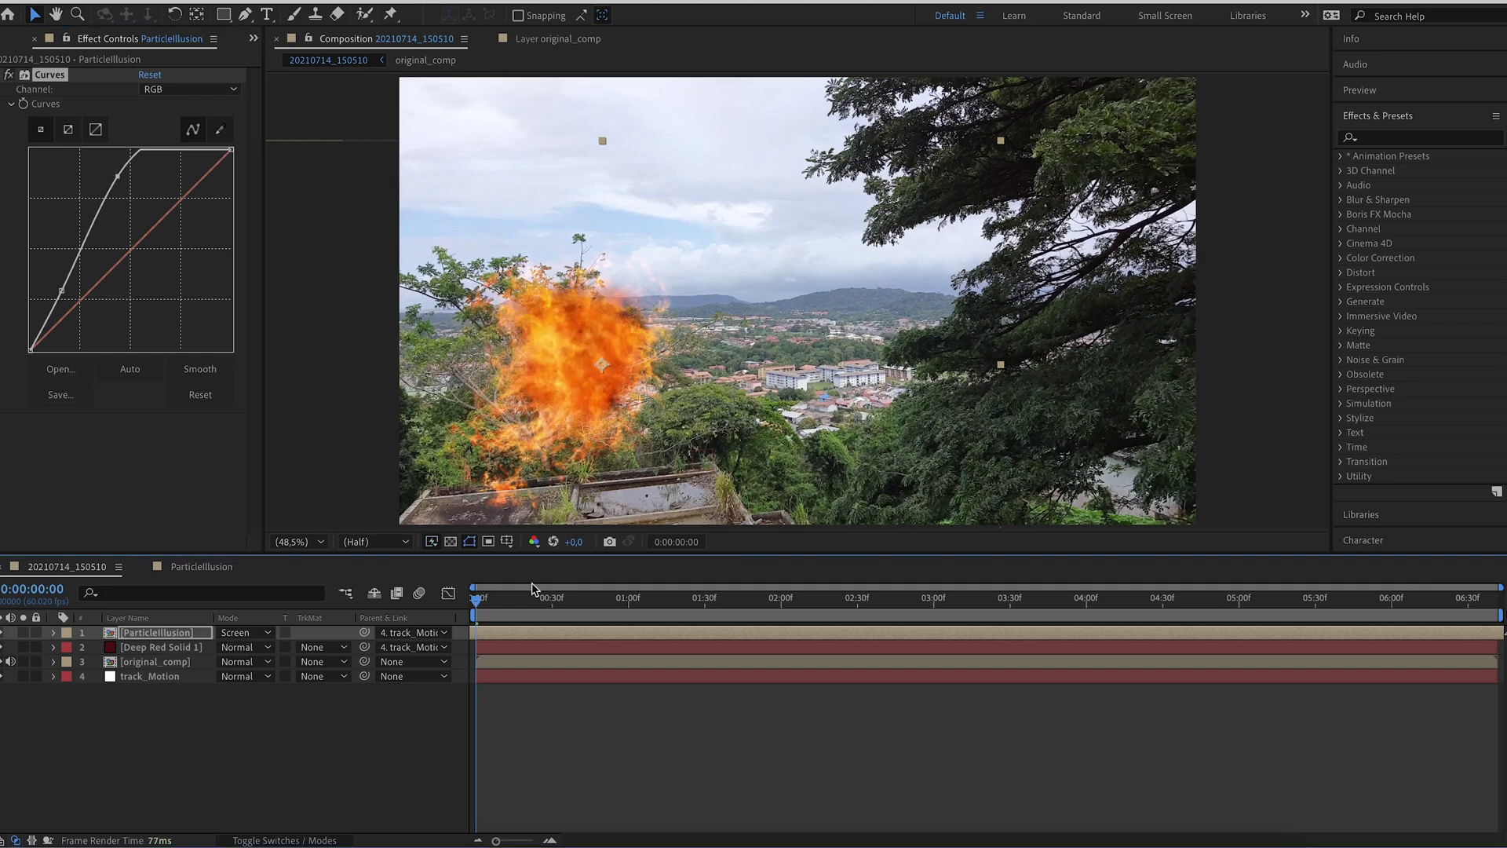
left_click(604, 612)
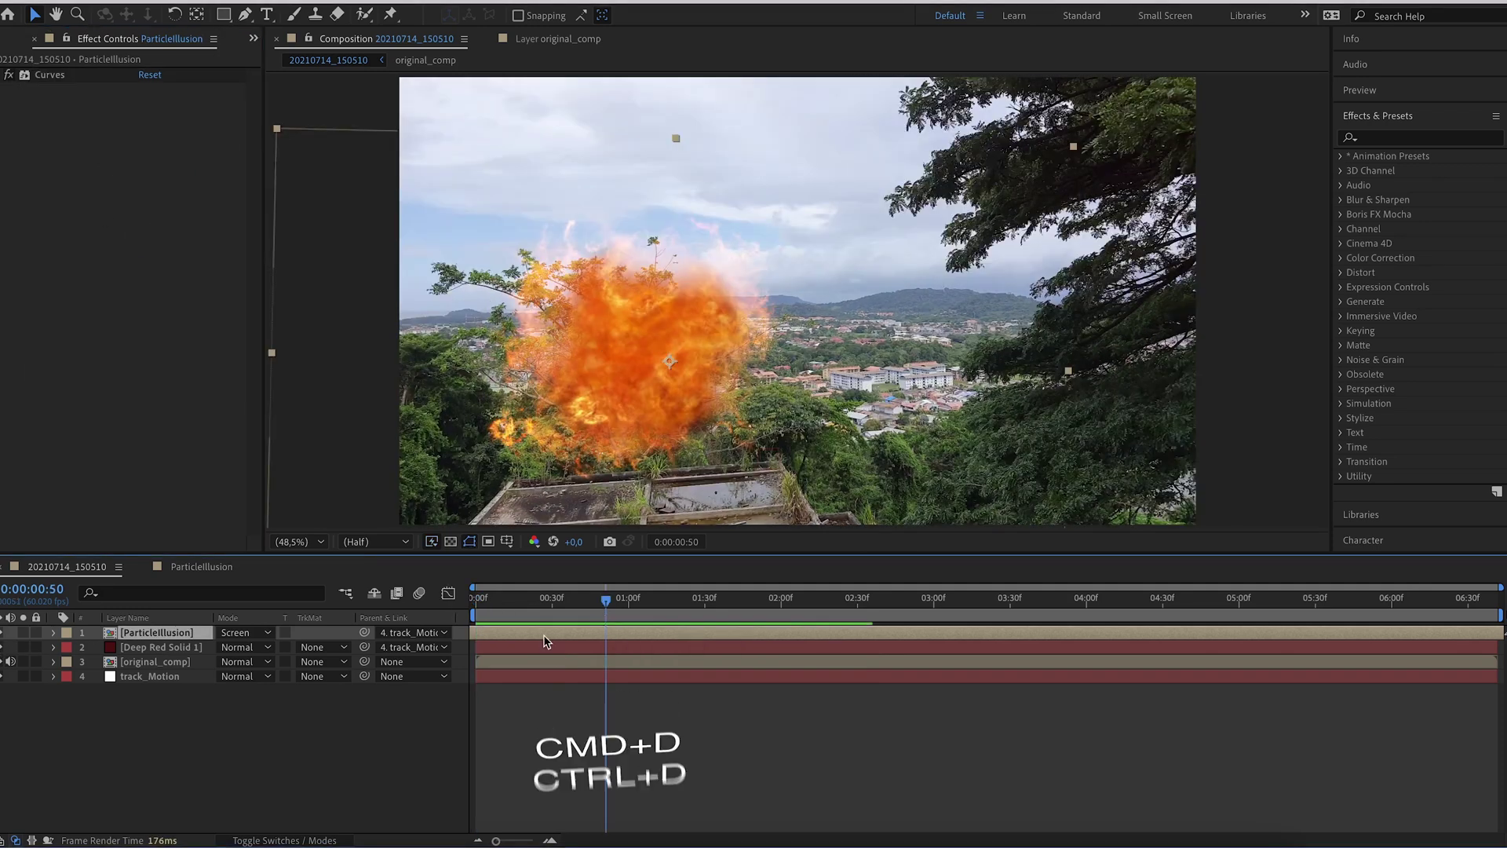
key("ctrl+d")
key("r")
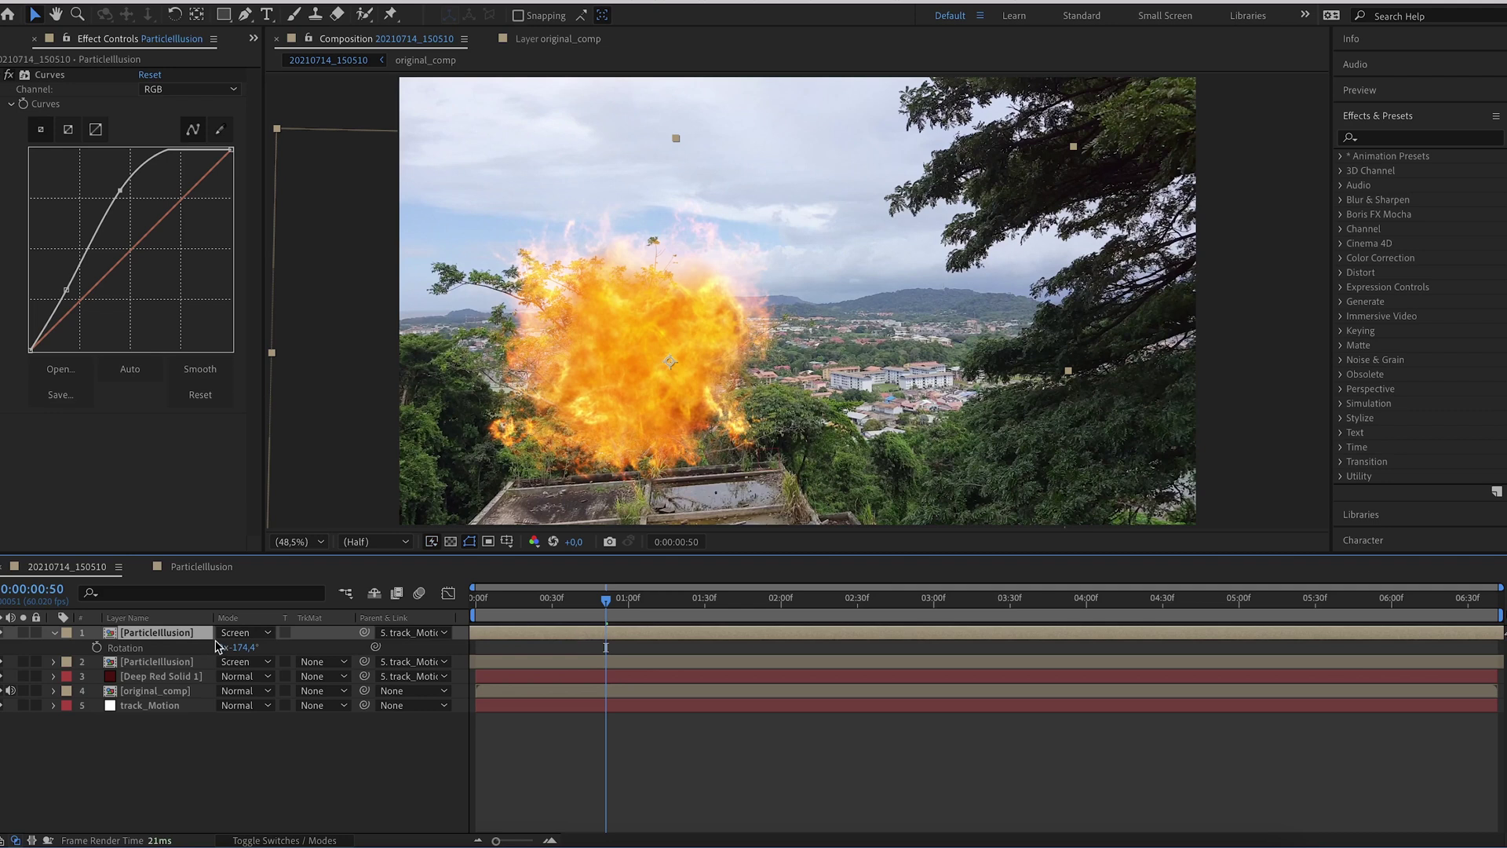
Step: Add Glow to the duplicated ParticleIllusion layer with threshold 69.8%, radius 37 and intensity 0.8
left_click(1381, 138)
type("glow")
left_click_drag(1404, 243, 640, 288)
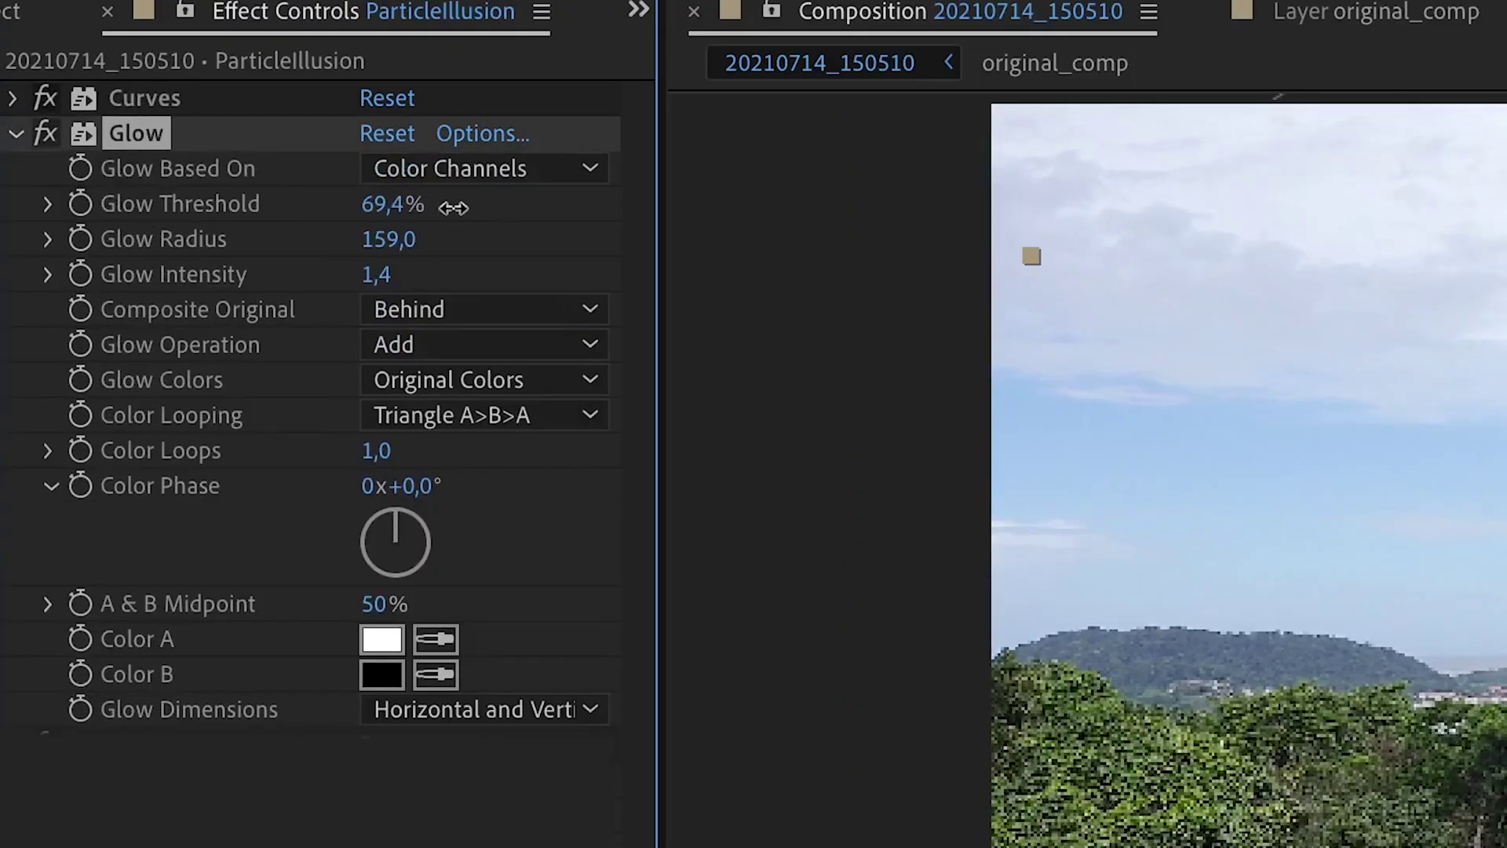
left_click_drag(207, 158, 51, 176)
left_click_drag(377, 274, 323, 283)
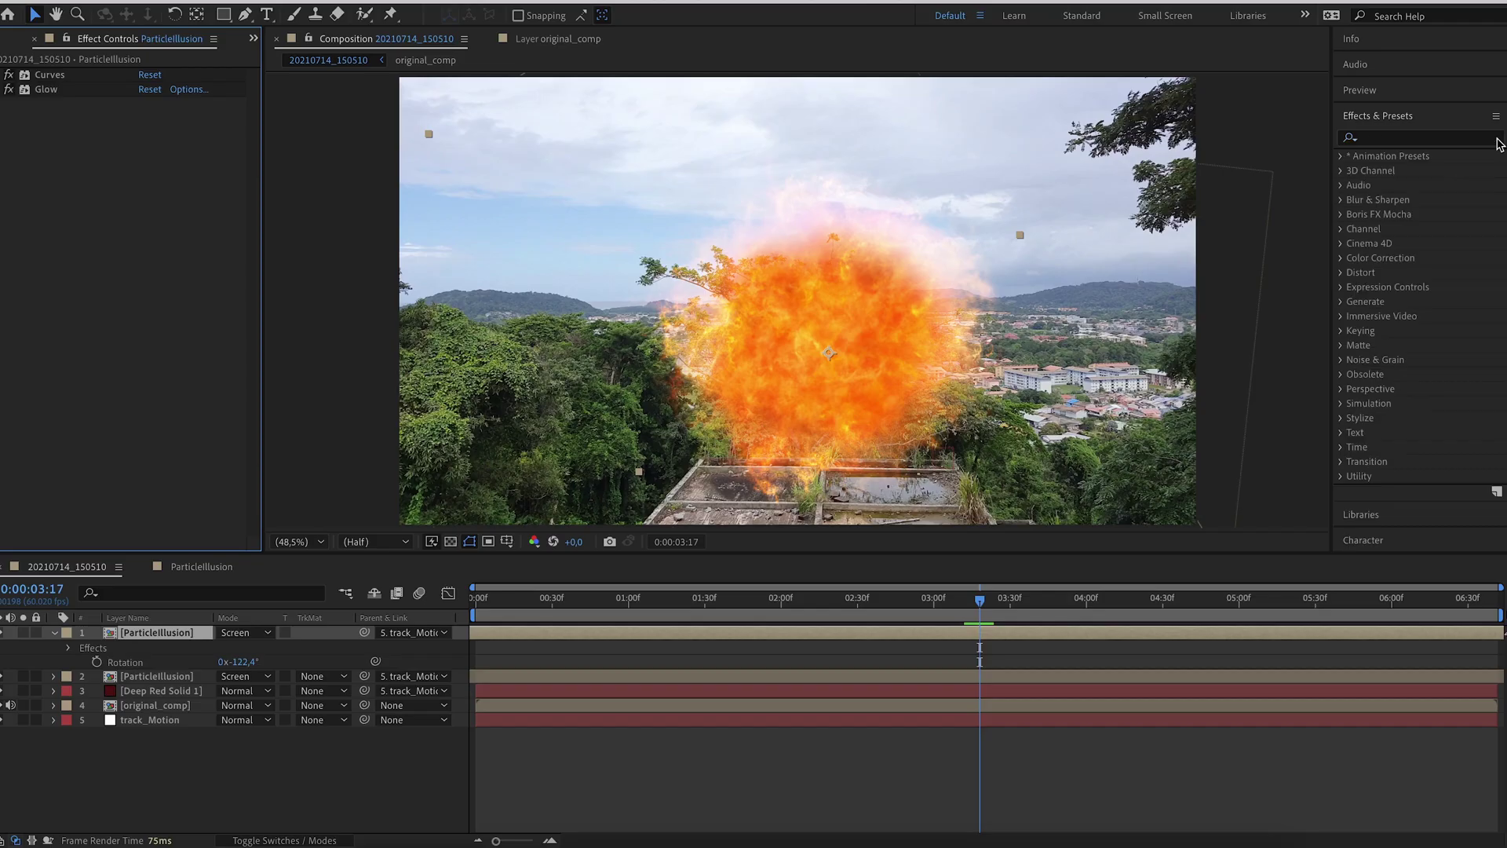
Step: Apply Bulge to the duplicate at center 1873.0, 1075.6 with horizontal radius 609, vertical radius 661 and height 2.1
left_click(1495, 138)
type("bulg")
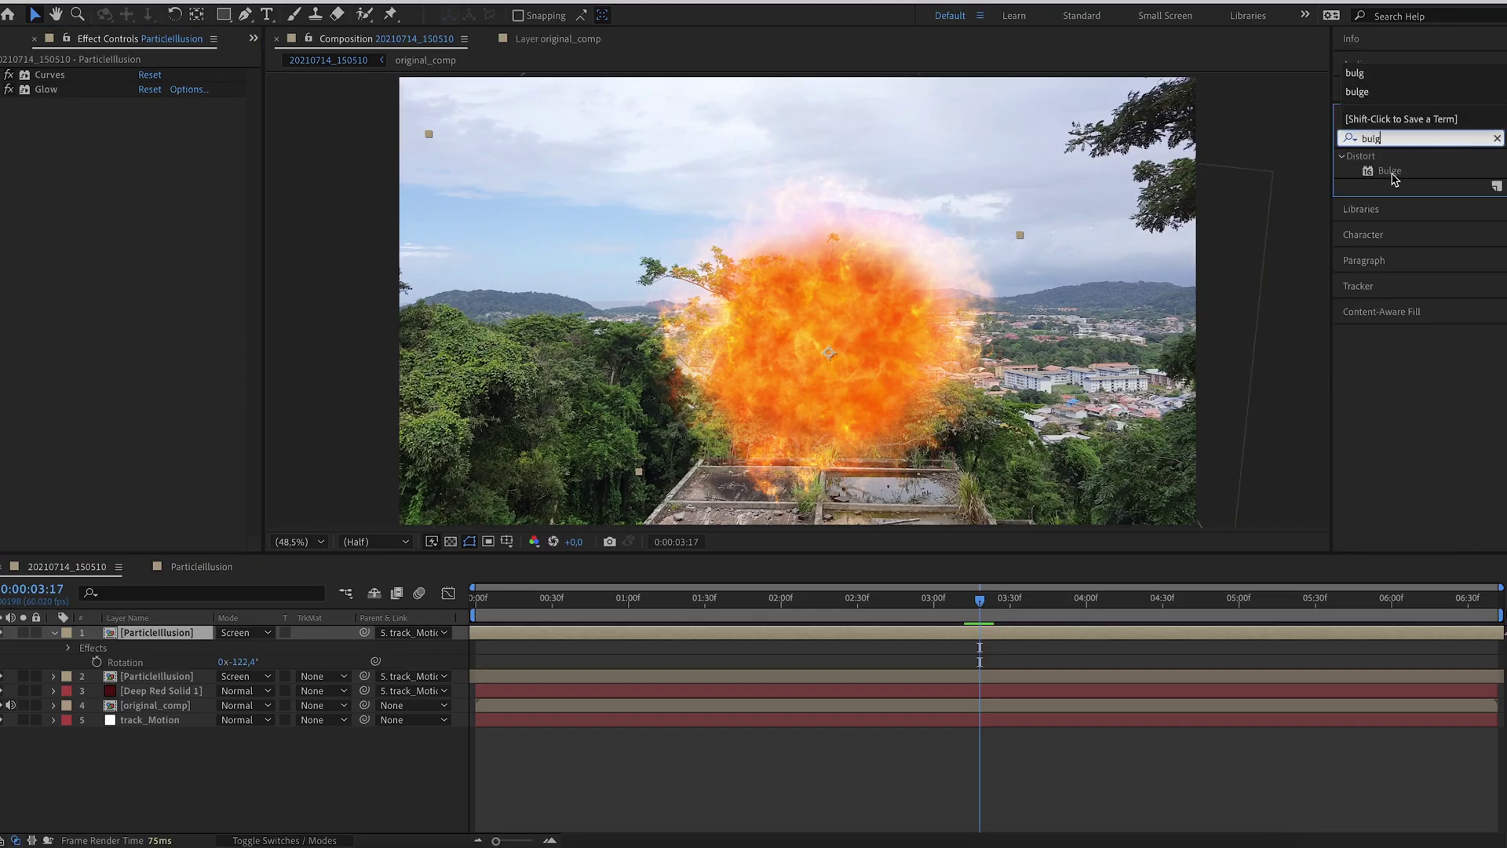
left_click_drag(1389, 170, 240, 167)
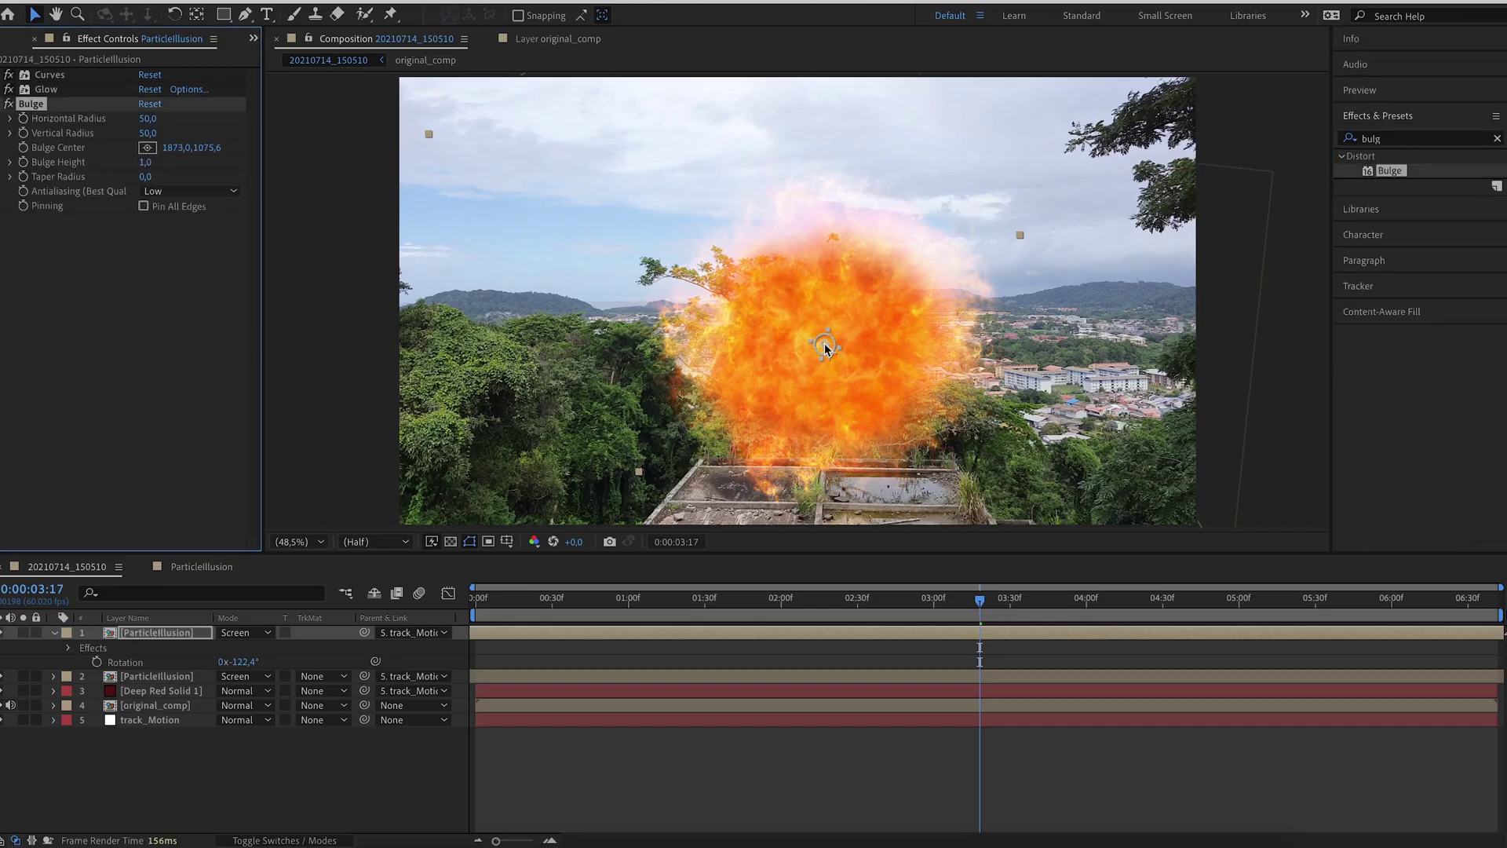
left_click_drag(149, 133, 559, 135)
left_click_drag(150, 118, 223, 135)
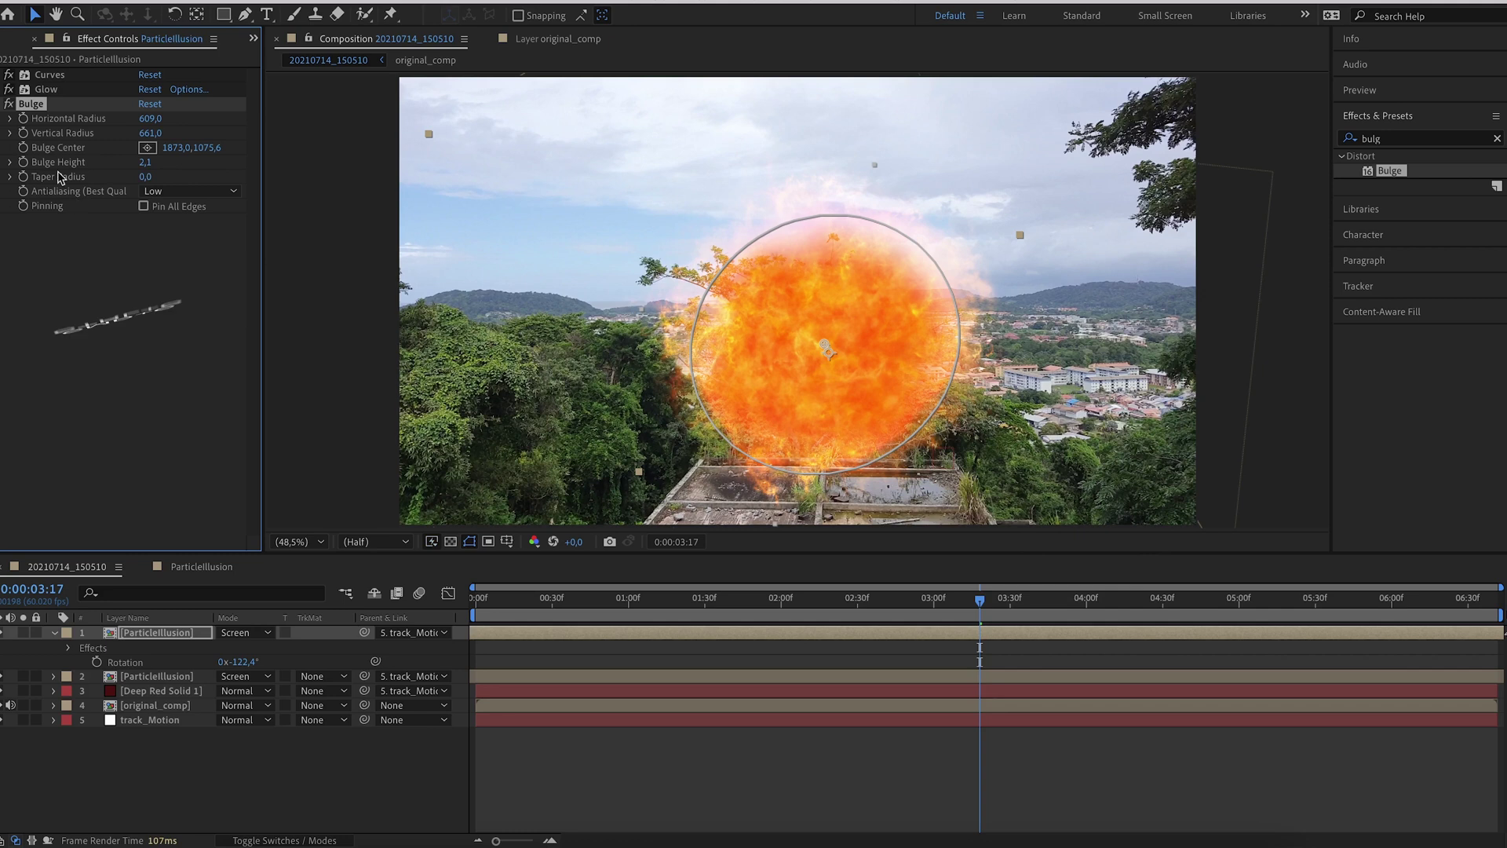
Step: Copy the Bulge effect onto the lower ParticleIllusion layer and adjust its bulge height
left_click(527, 679)
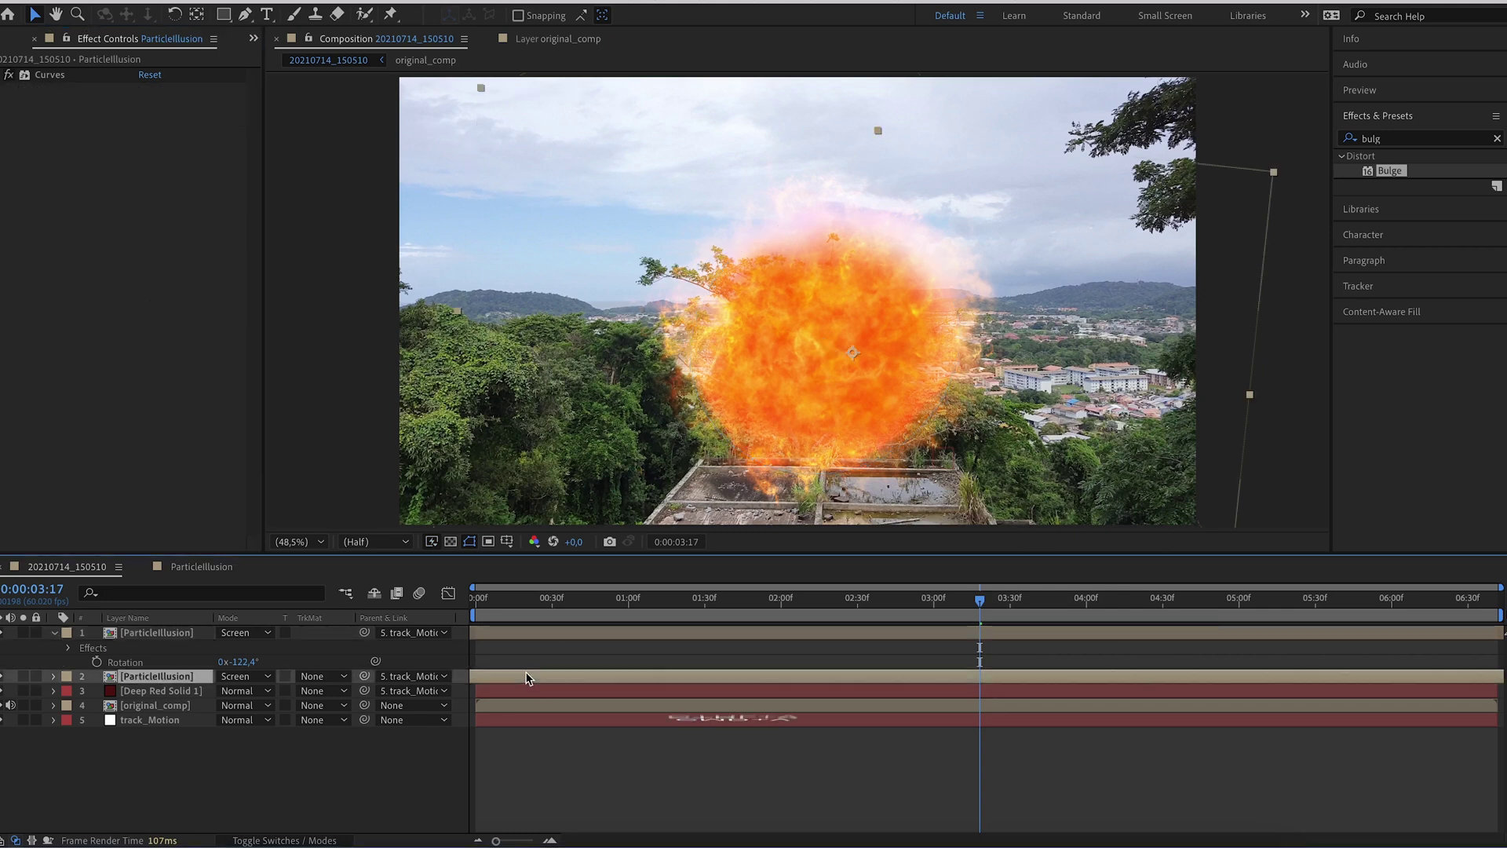
key("ctrl+v")
left_click_drag(145, 150, 194, 156)
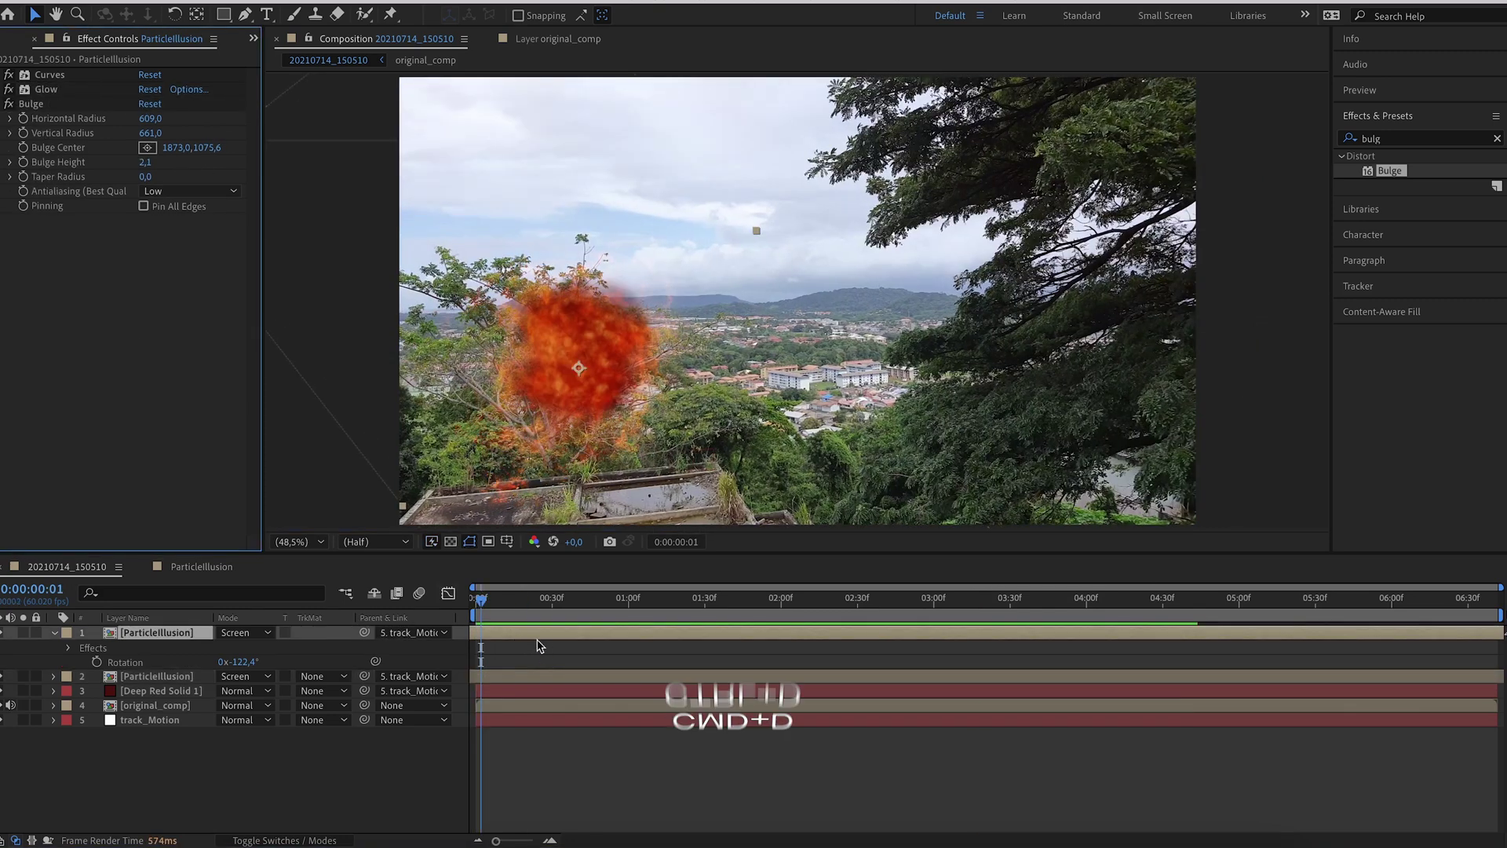
Step: Duplicate the top ParticleIllusion layer and set the copy's Bulge height to -4.0, horizontal radius to 862 and vertical radius to 847
key("super+d")
left_click_drag(511, 616, 579, 609)
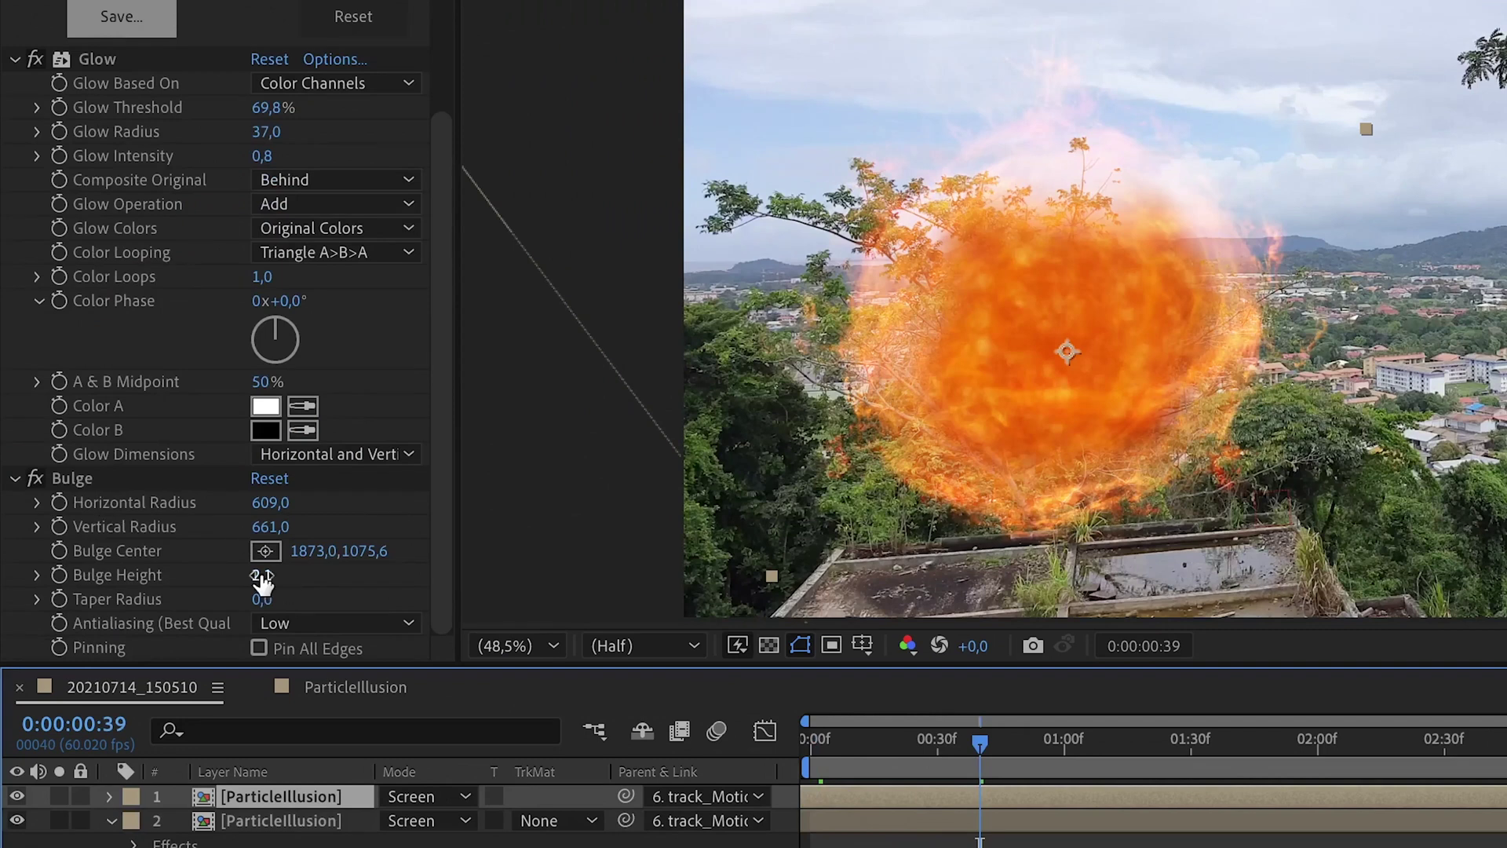
left_click_drag(263, 578, 4, 653)
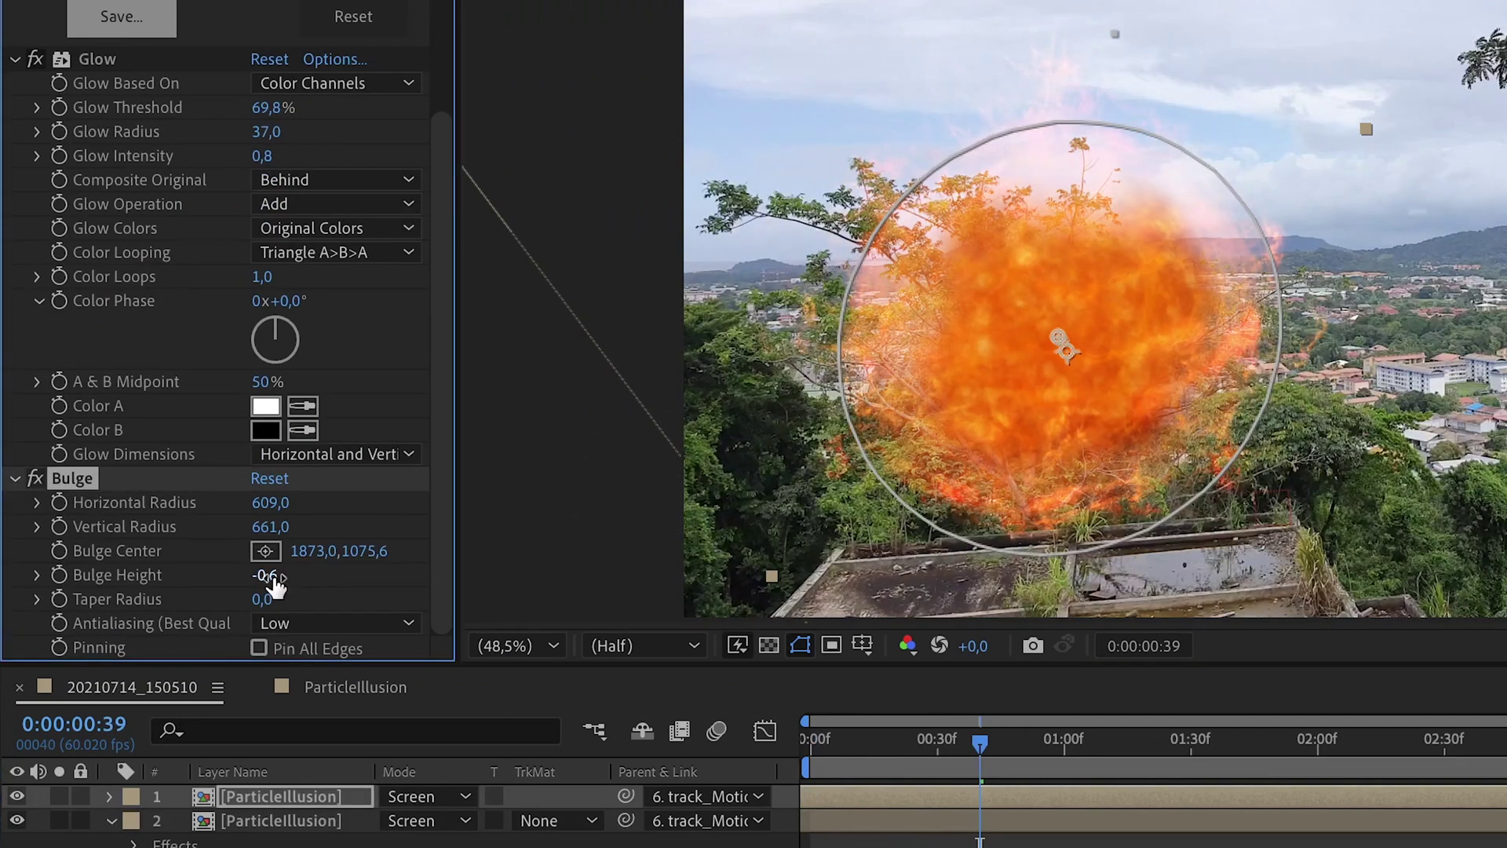
left_click_drag(269, 577, 5, 640)
left_click_drag(271, 505, 534, 528)
Step: Preview the new top layer in solo, enlarge its Bulge radii to 1053 horizontal and 933 vertical, and turn solo off
left_click(59, 797)
key("space")
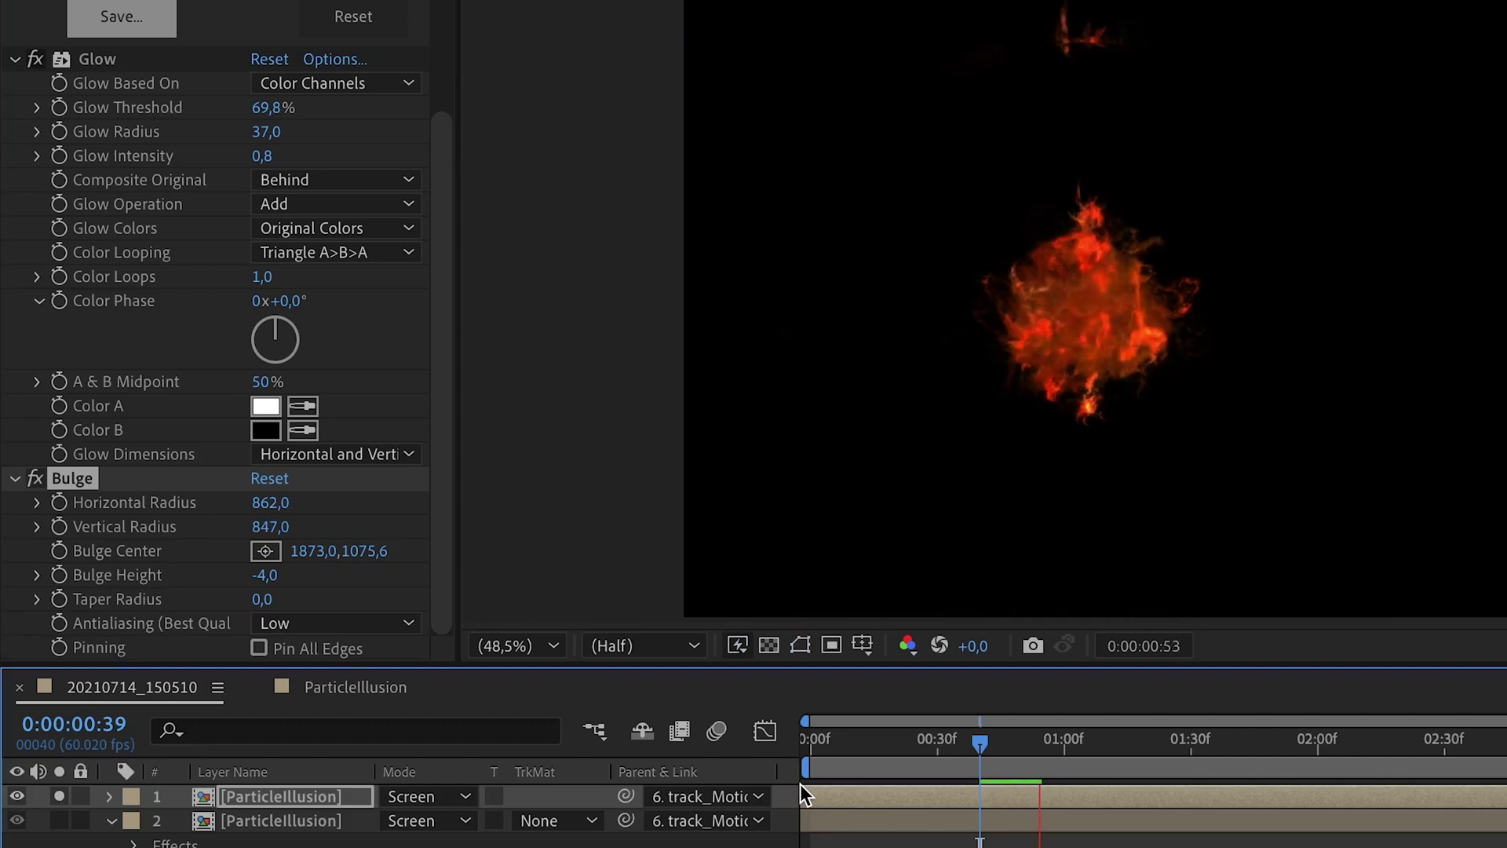
key("space")
left_click_drag(270, 505, 551, 516)
left_click_drag(271, 527, 396, 530)
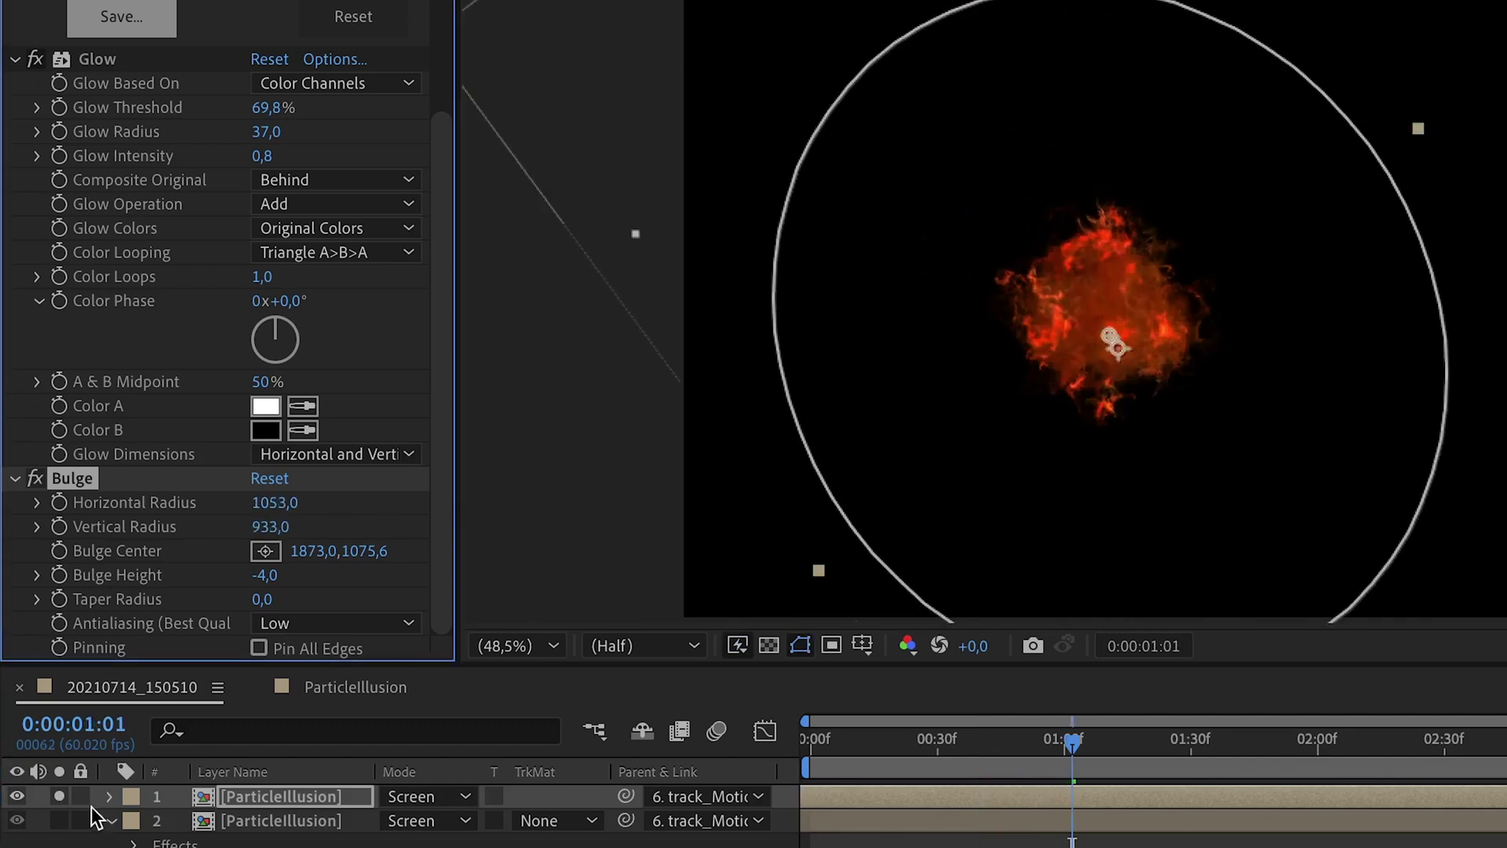
left_click(59, 797)
Step: Preview the composite and fine-tune the Curves on the top ParticleIllusion copy to intensify its fiery center
key("space")
key("space")
left_click_drag(269, 108, 185, 122)
left_click_drag(184, 308, 177, 309)
left_click_drag(259, 337, 704, 398)
left_click_drag(145, 320, 138, 416)
key("space")
left_click(15, 245)
left_click(320, 80)
left_click(322, 146)
left_click_drag(147, 437, 140, 418)
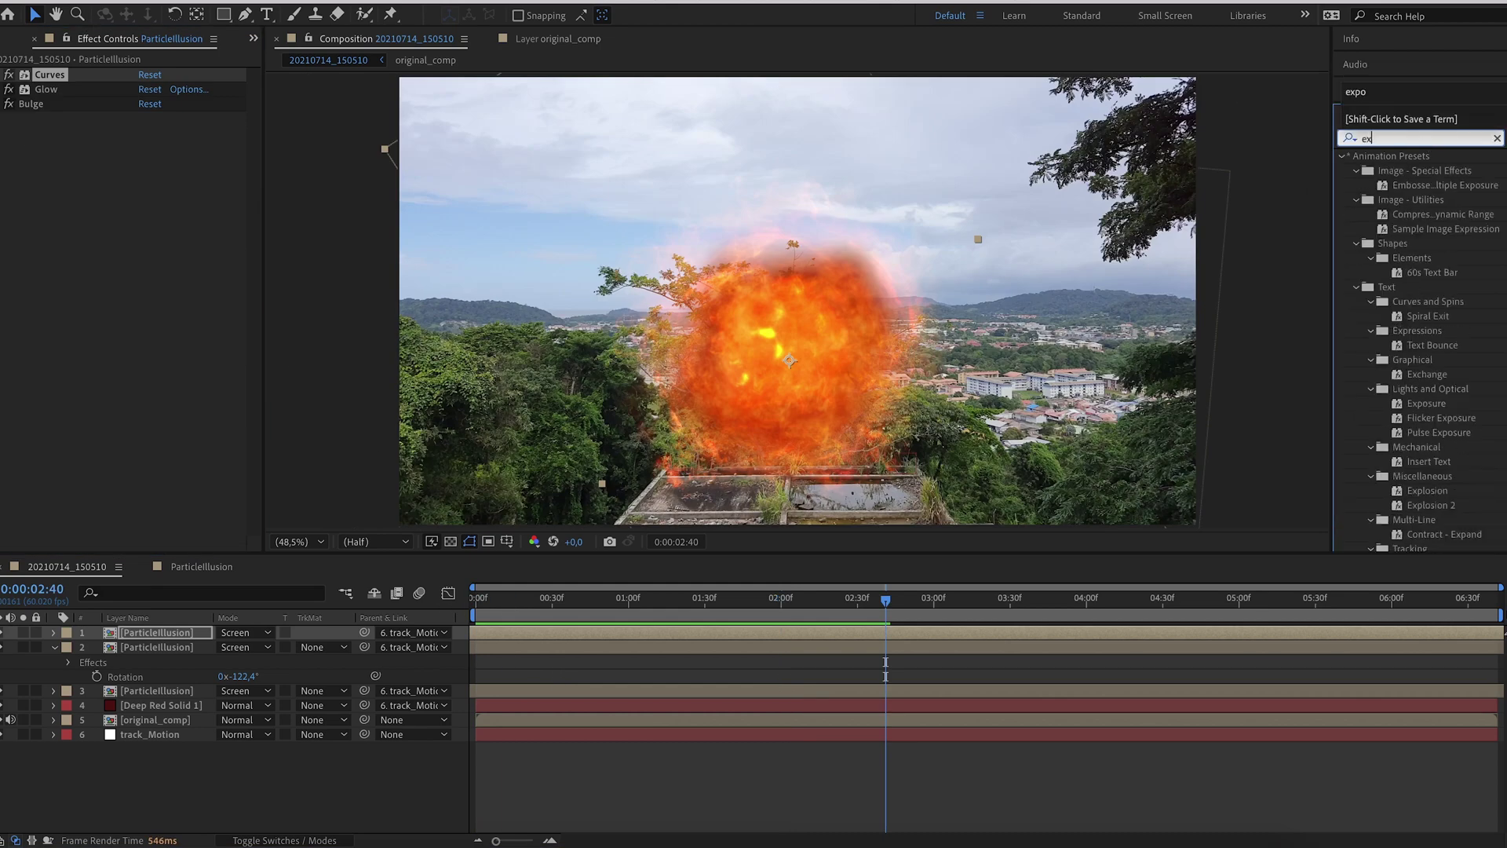
Step: Add the Exposure color correction to the top ParticleIllusion copy, raise its master exposure and preview the fireball
type("pos")
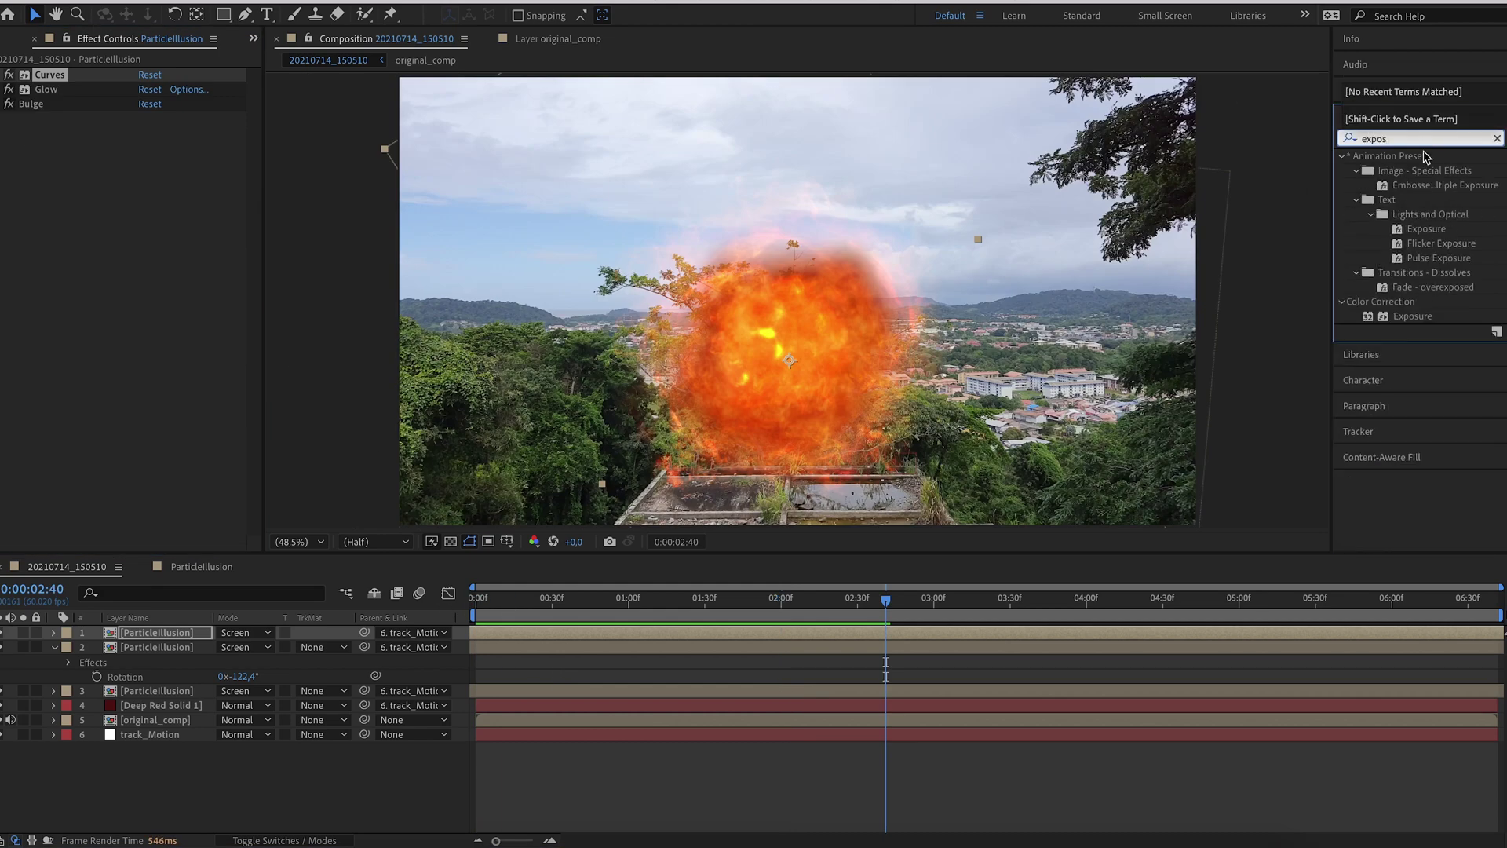
left_click_drag(1410, 317, 878, 627)
left_click_drag(161, 161, 194, 166)
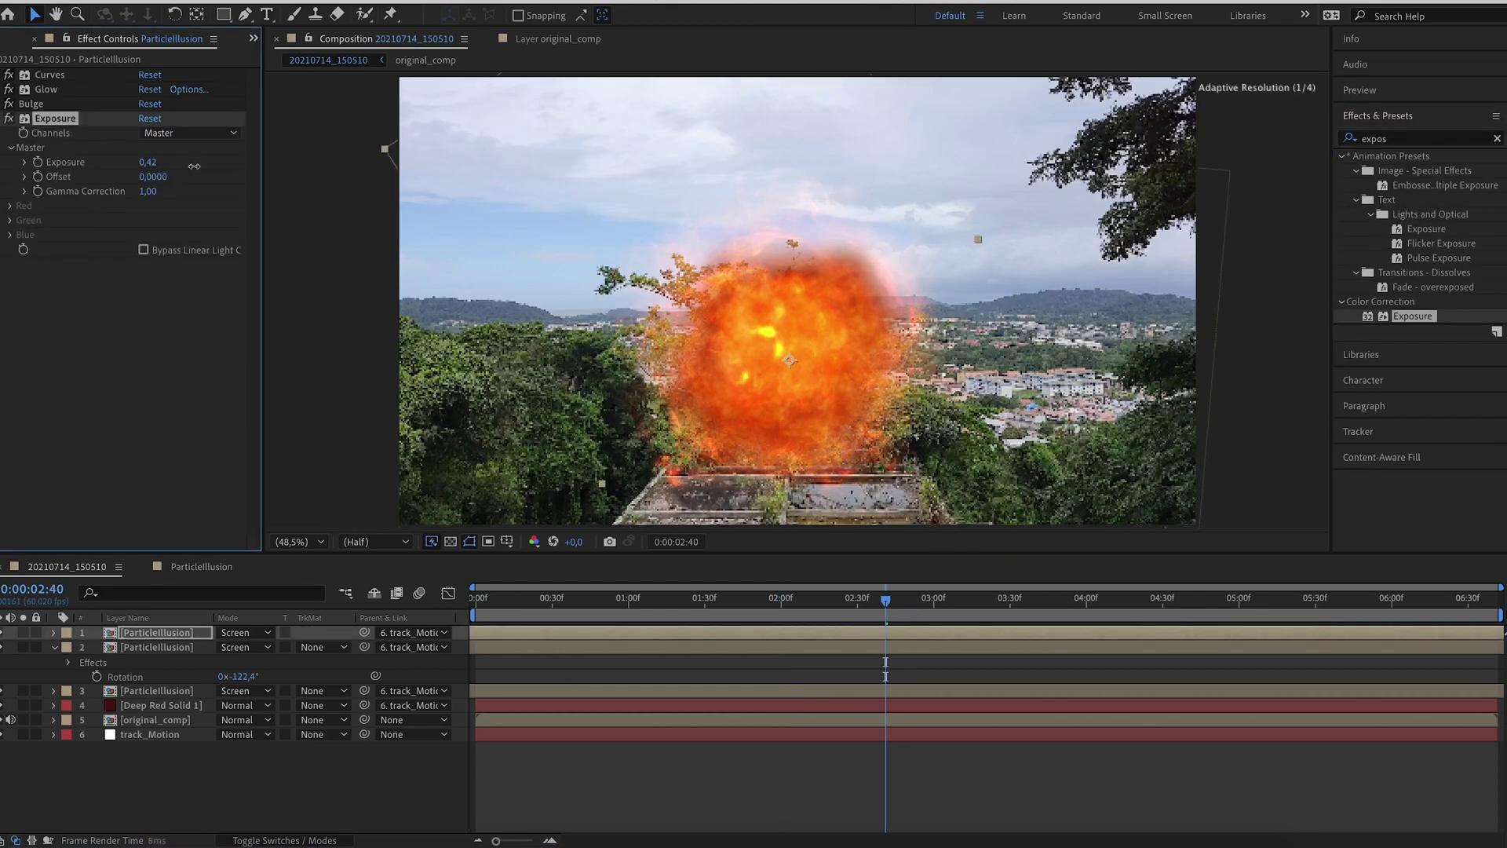
left_click_drag(377, 197, 400, 198)
key("space")
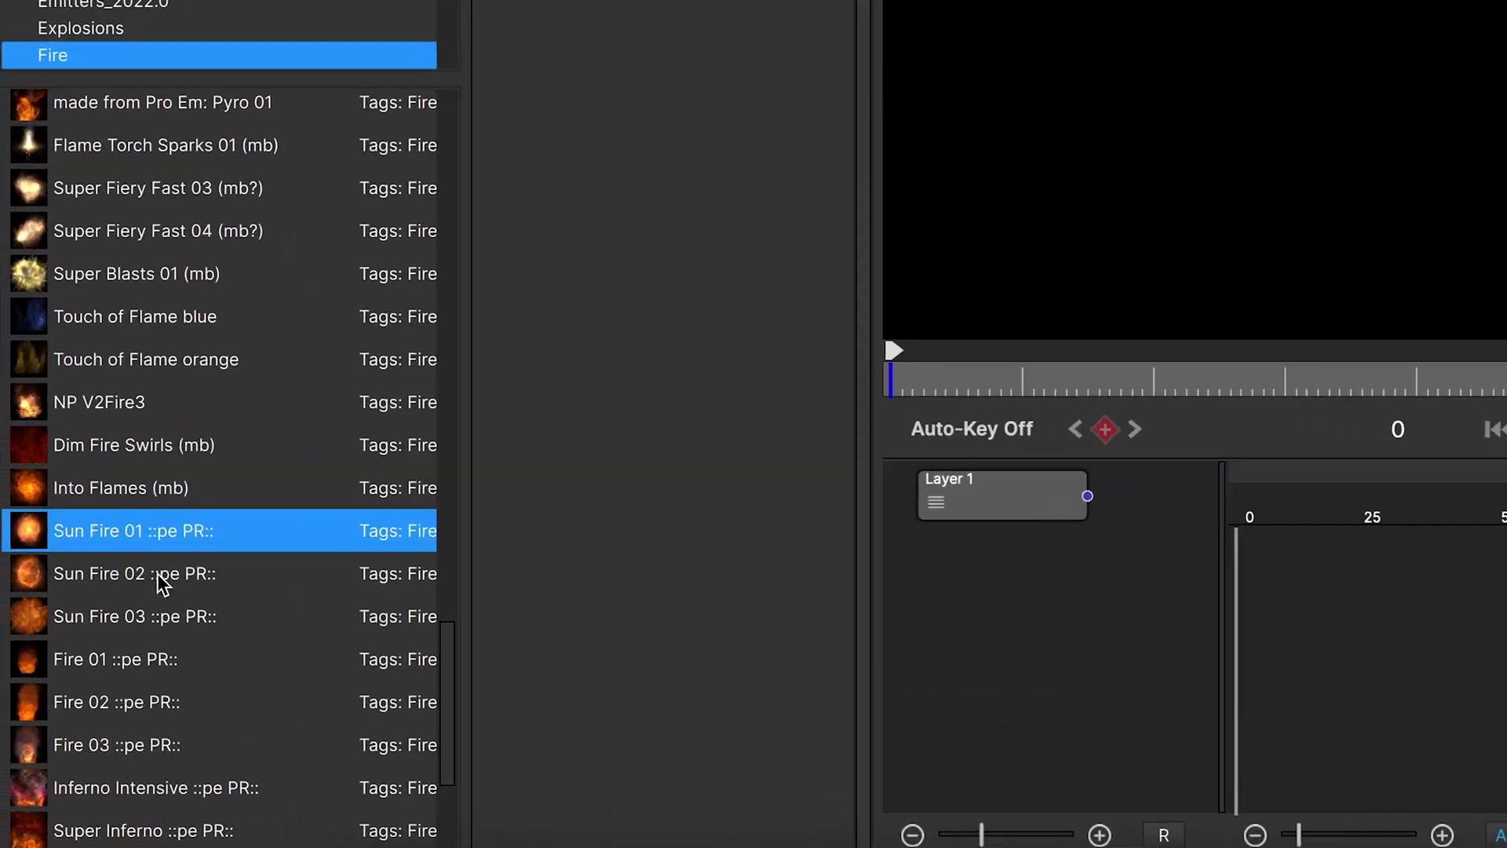
Step: In Particle Illusion, place the Sun Fire 02 emitter from the Fire category and switch the scene from 2D to 3D
left_click(158, 575)
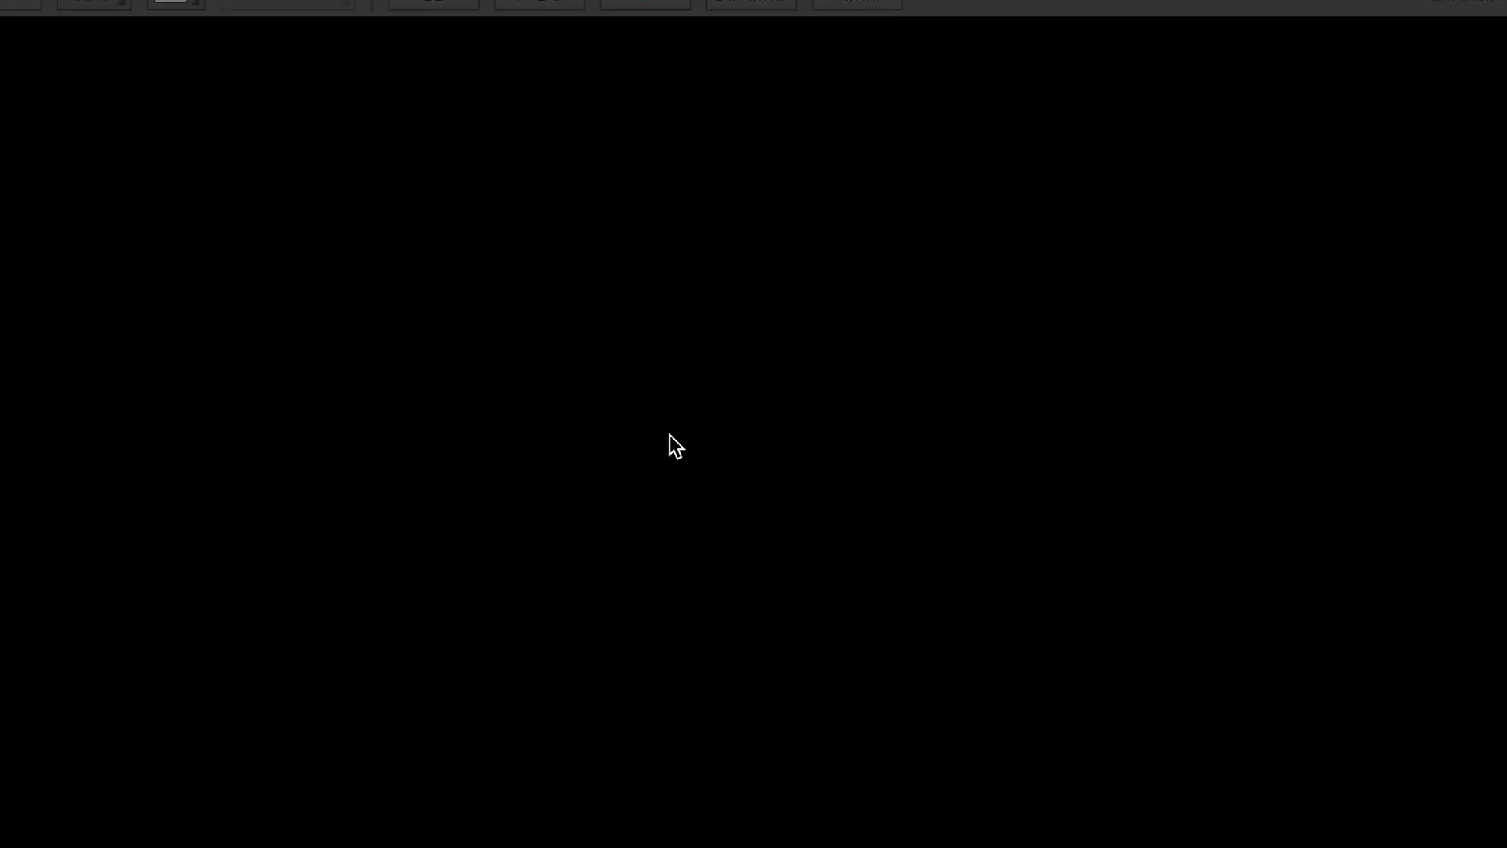
left_click(446, 5)
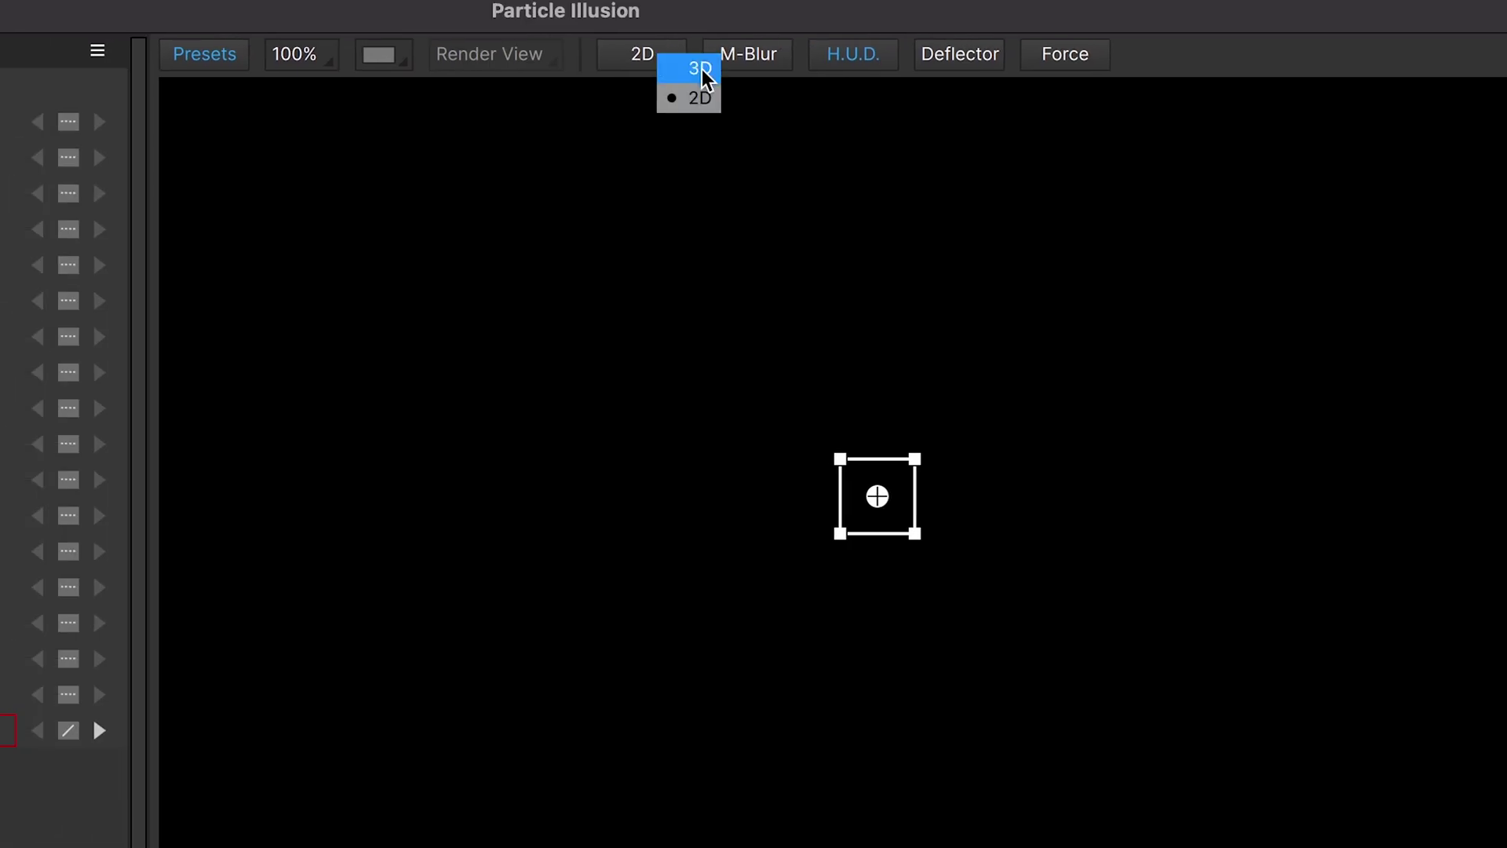
left_click(494, 12)
Step: Set the camera to Orbit mode and rotate it with tumble 3.2, spin -24.6 and rotate 0.5
left_click(663, 702)
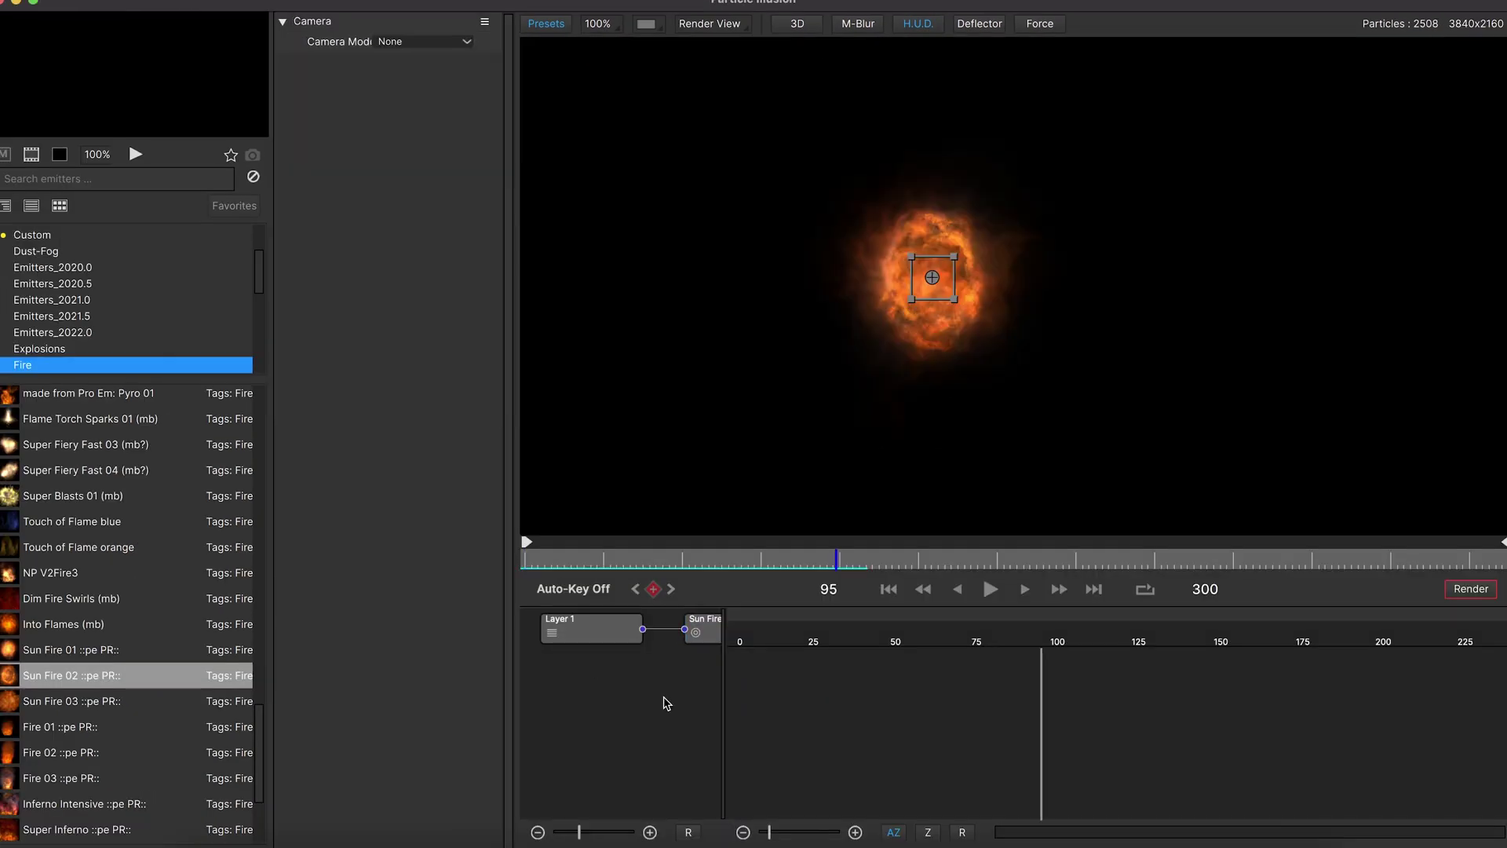
left_click(409, 45)
left_click(408, 84)
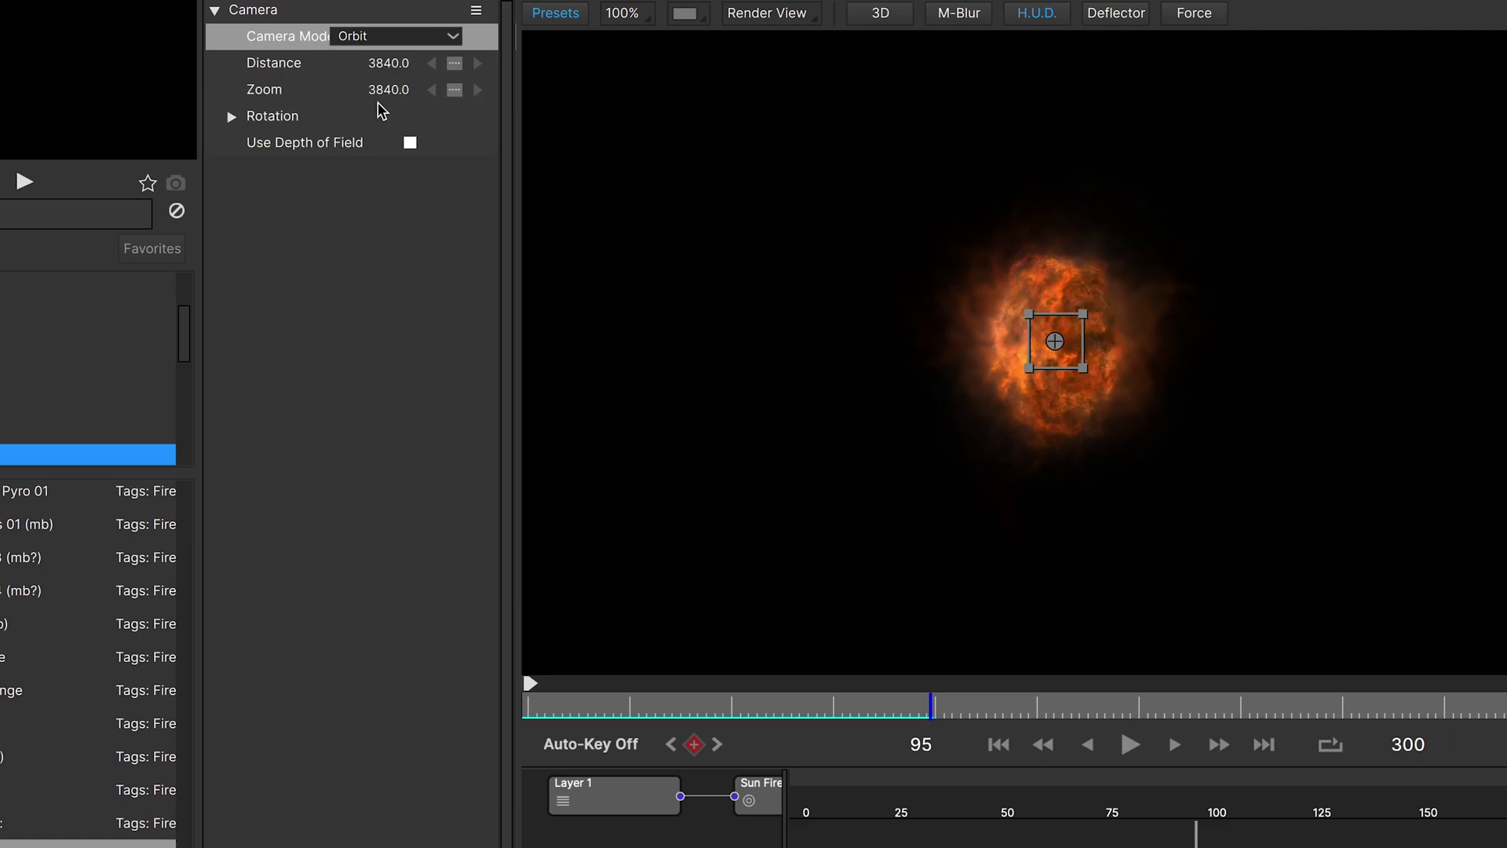
left_click(231, 117)
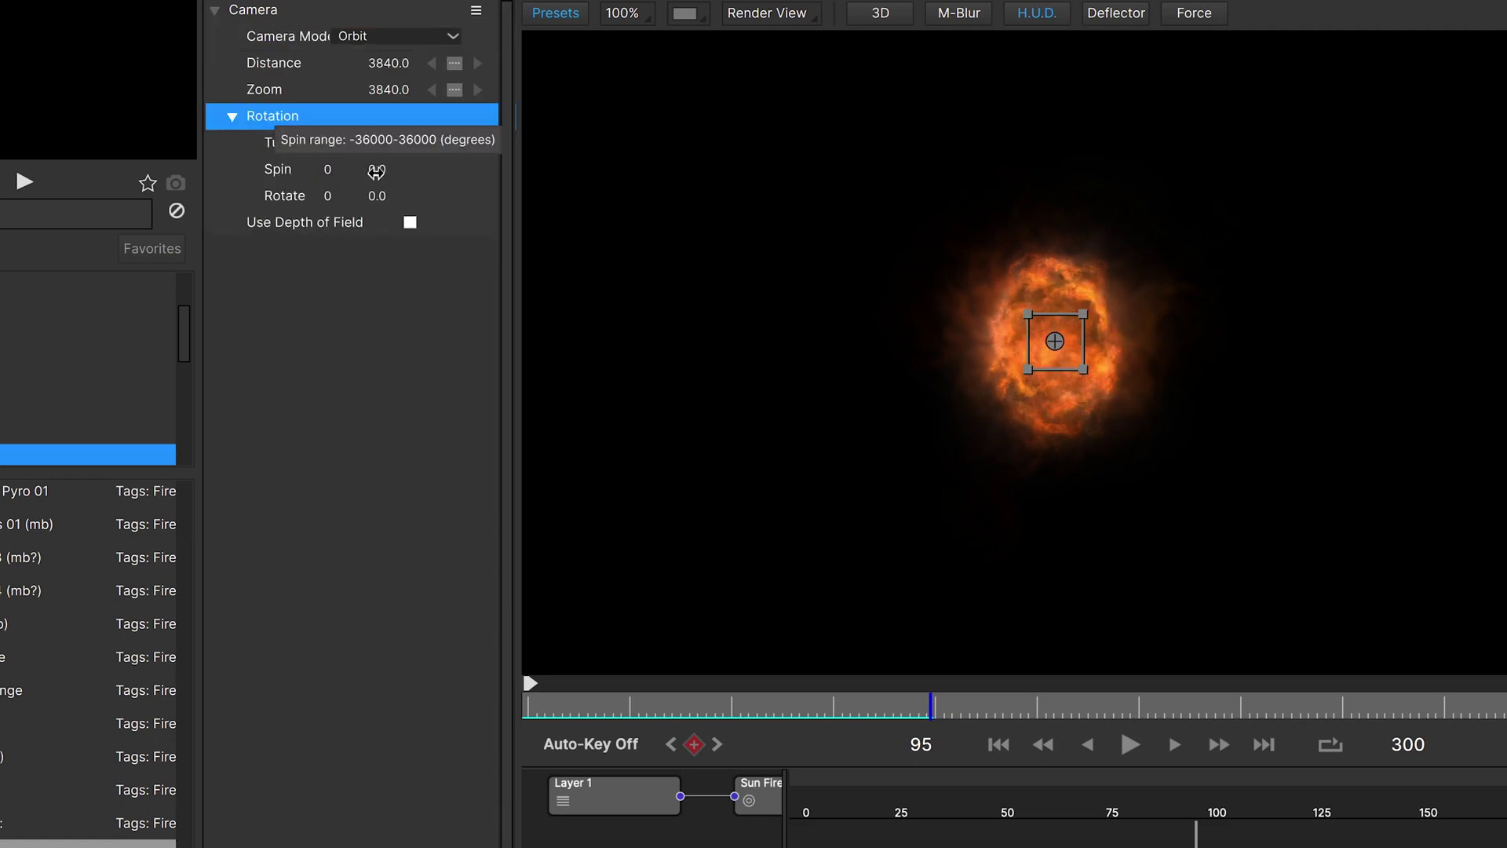
left_click_drag(370, 172, 359, 182)
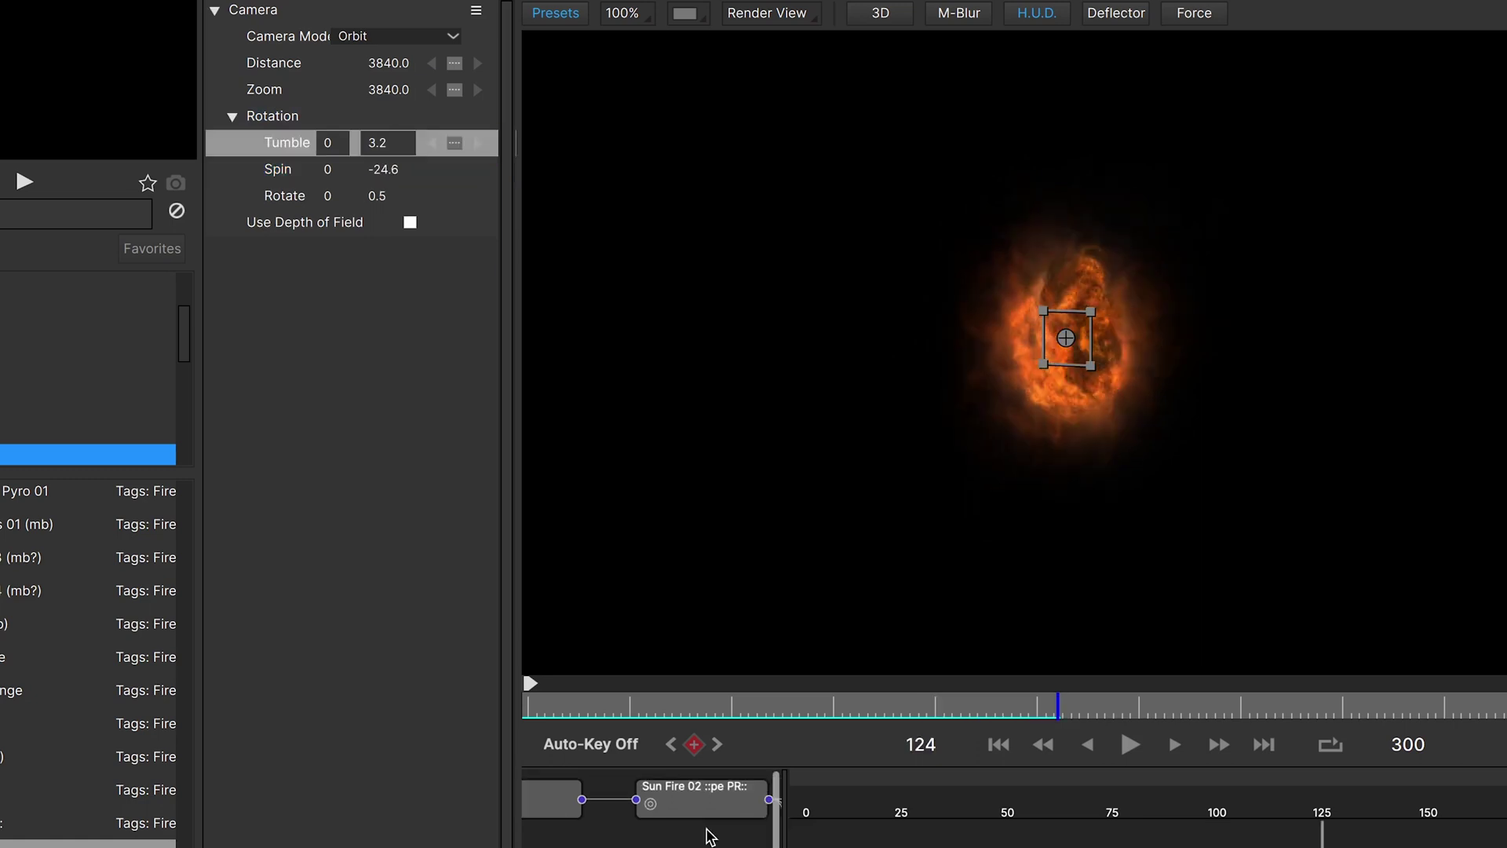
Step: Set the Sun Fire 02 emitter's size to 233.6, increase its zoom and preview the animation
left_click(701, 808)
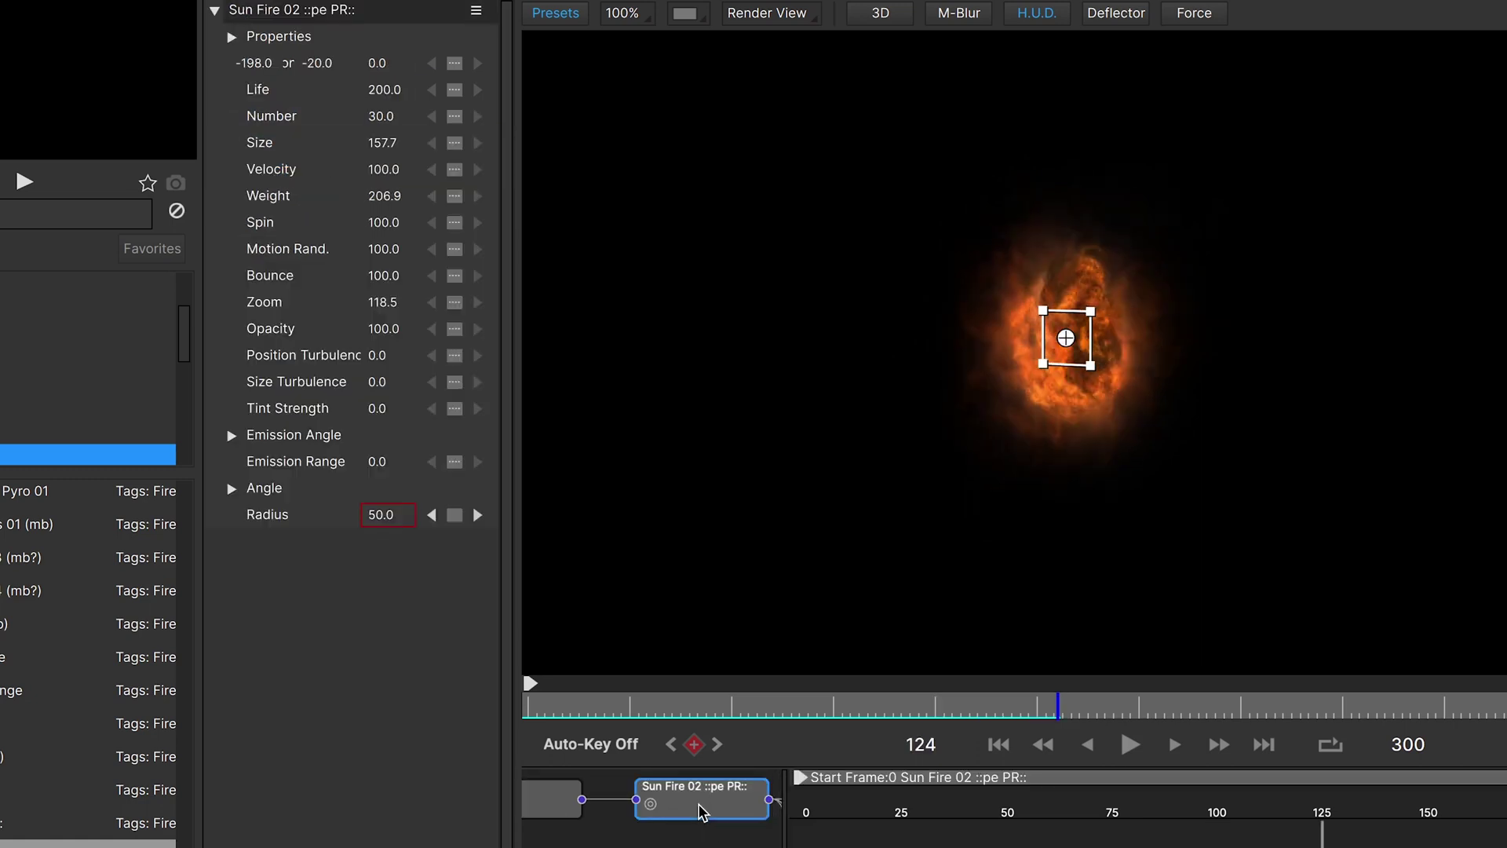
scroll(962, 337, "down", 2)
left_click_drag(383, 142, 581, 149)
left_click_drag(383, 303, 562, 323)
left_click_drag(383, 143, 565, 135)
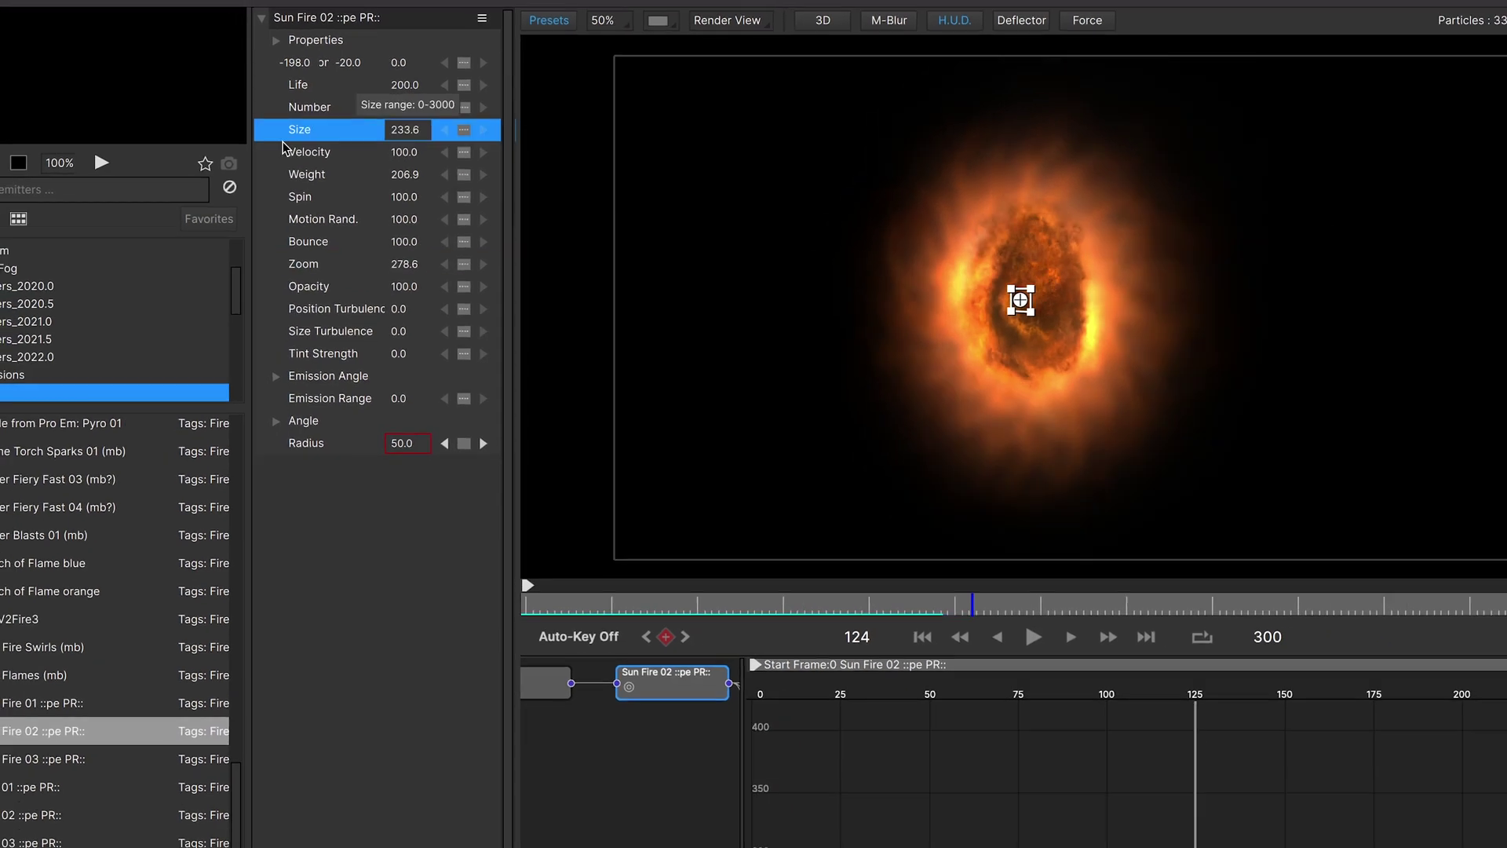
left_click_drag(405, 264, 540, 262)
key("space")
key("space")
Step: Try lower life and number values on the Sun Fire 02 emitter, and undo these changes
left_click_drag(405, 84, 353, 104)
left_click_drag(408, 104, 340, 121)
left_click(766, 643)
key("space")
key("super+z")
key("super+z")
key("super+z")
key("space")
key("space")
Step: Delete the fuzzy particle type from the Sun Fire 02 emitter, move the rolling 2 node up under rolling 1, and preview
left_click(680, 622)
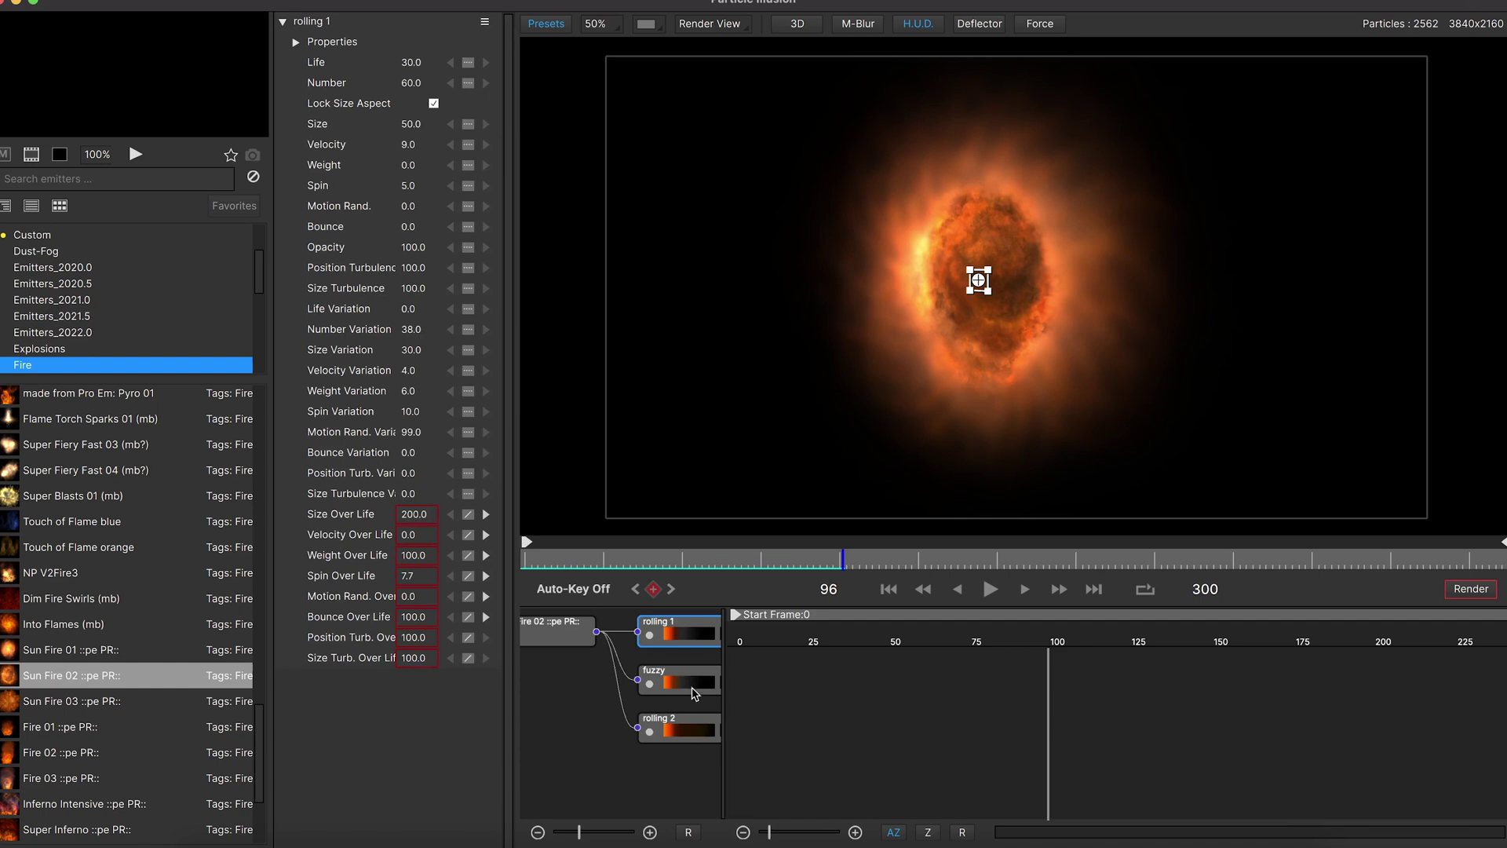
key("Delete")
left_click_drag(685, 720, 679, 672)
left_click(559, 635)
key("space")
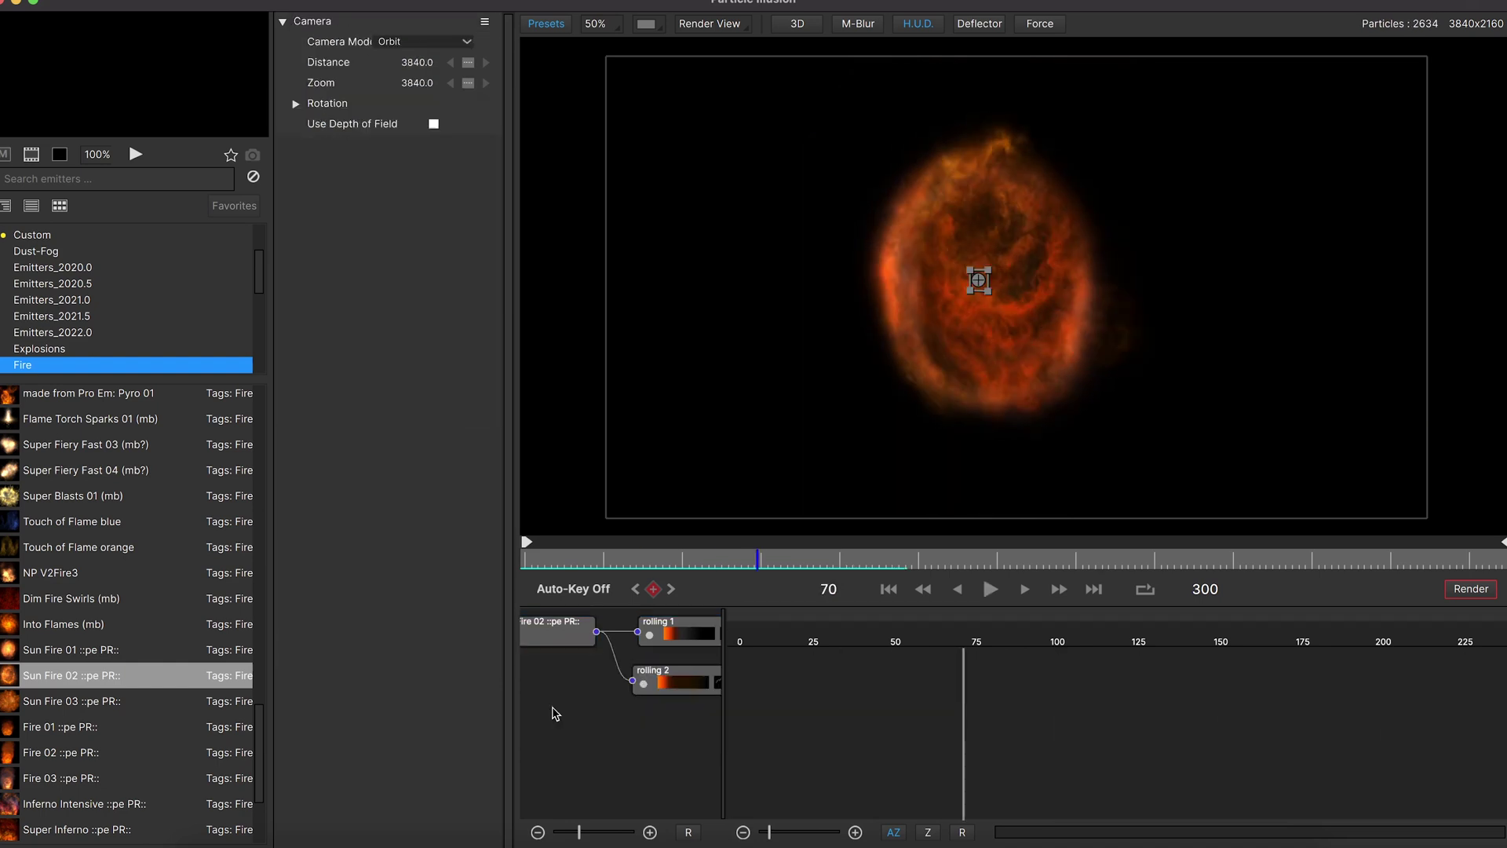
key("space")
left_click(296, 102)
key("space")
Step: Recolor the dark end of the rolling 1 particle's color gradient with purple tones and apply it
left_click(558, 639)
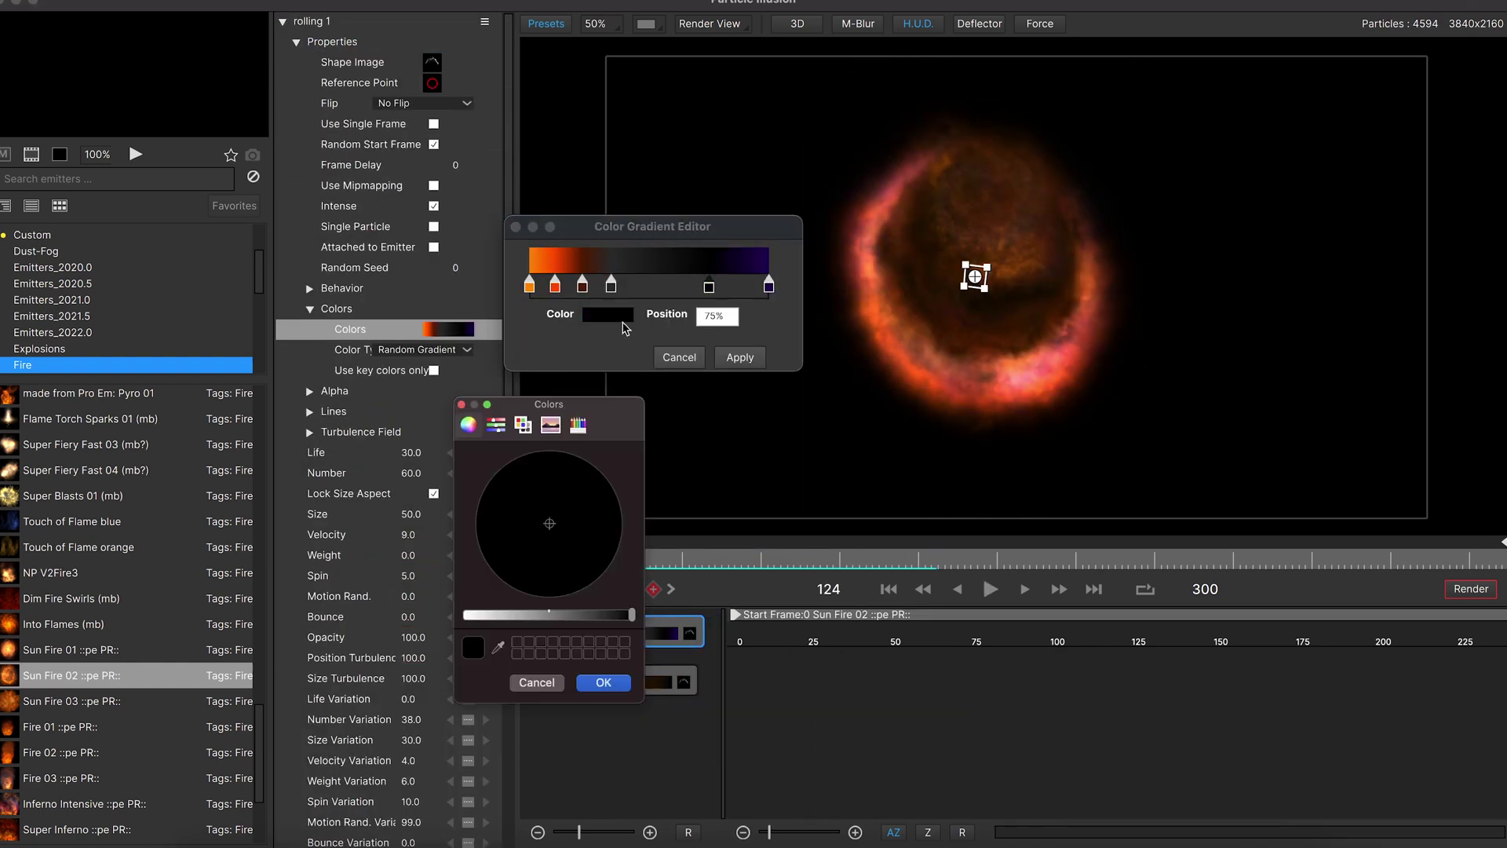
left_click(577, 576)
left_click(731, 288)
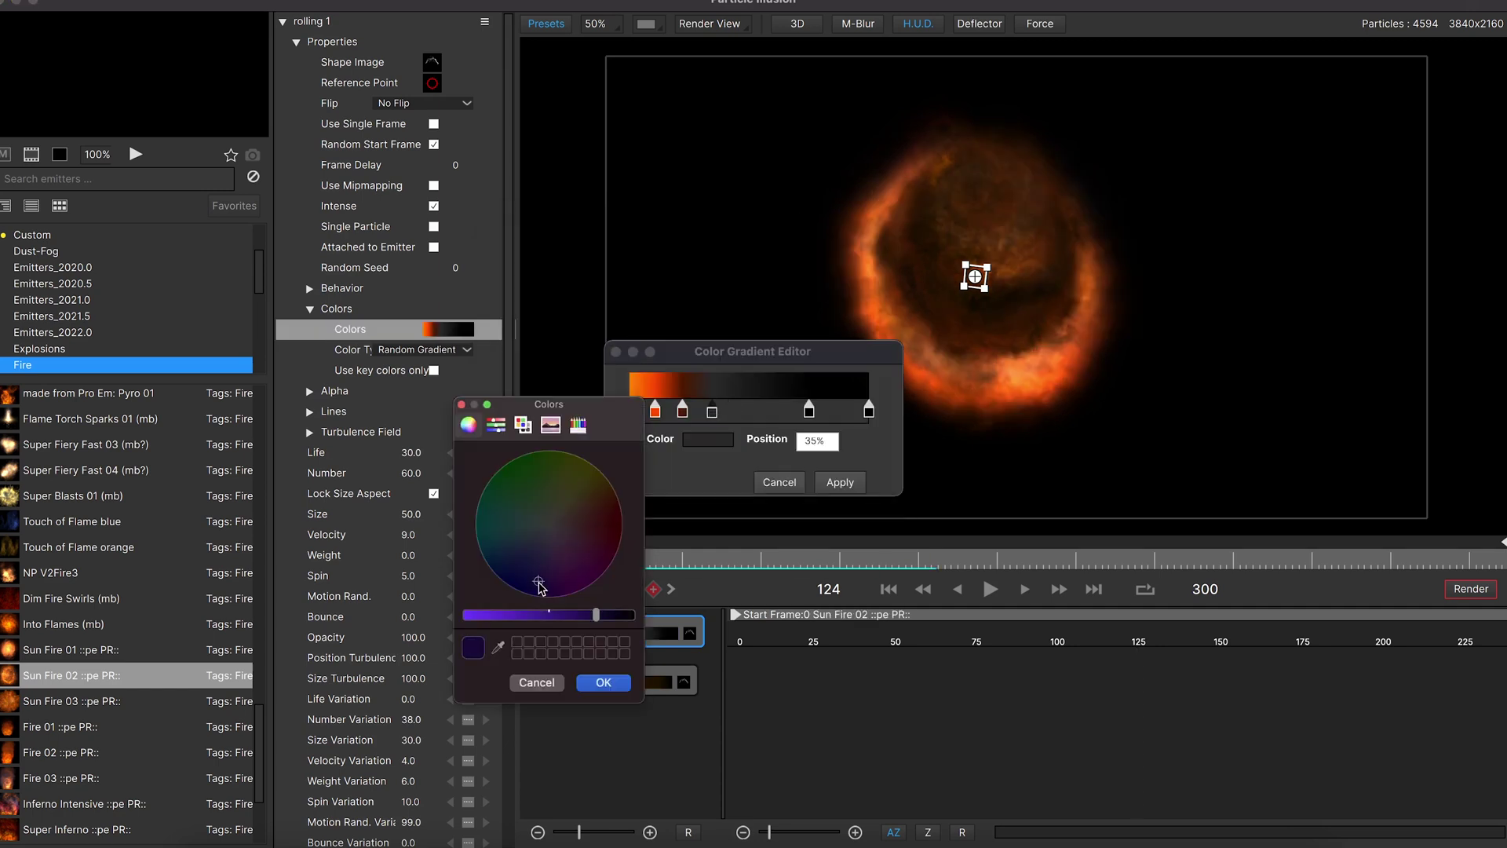
left_click(605, 679)
left_click(821, 481)
Step: Open the render and export settings for the recolored Sun Fire 02 animation, with the output named 3DPortal
left_click(758, 639)
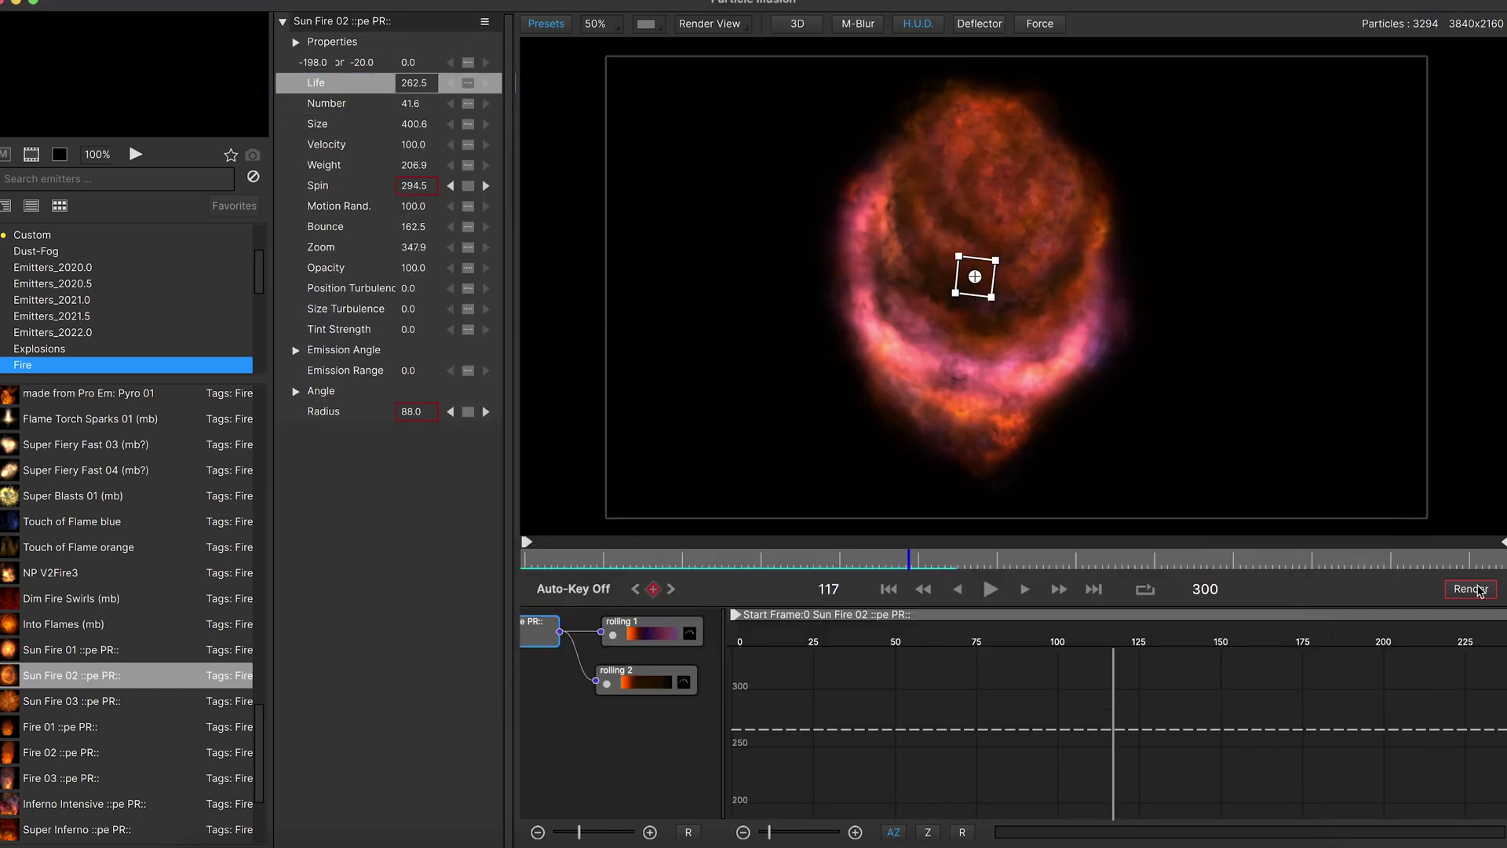
left_click(1479, 591)
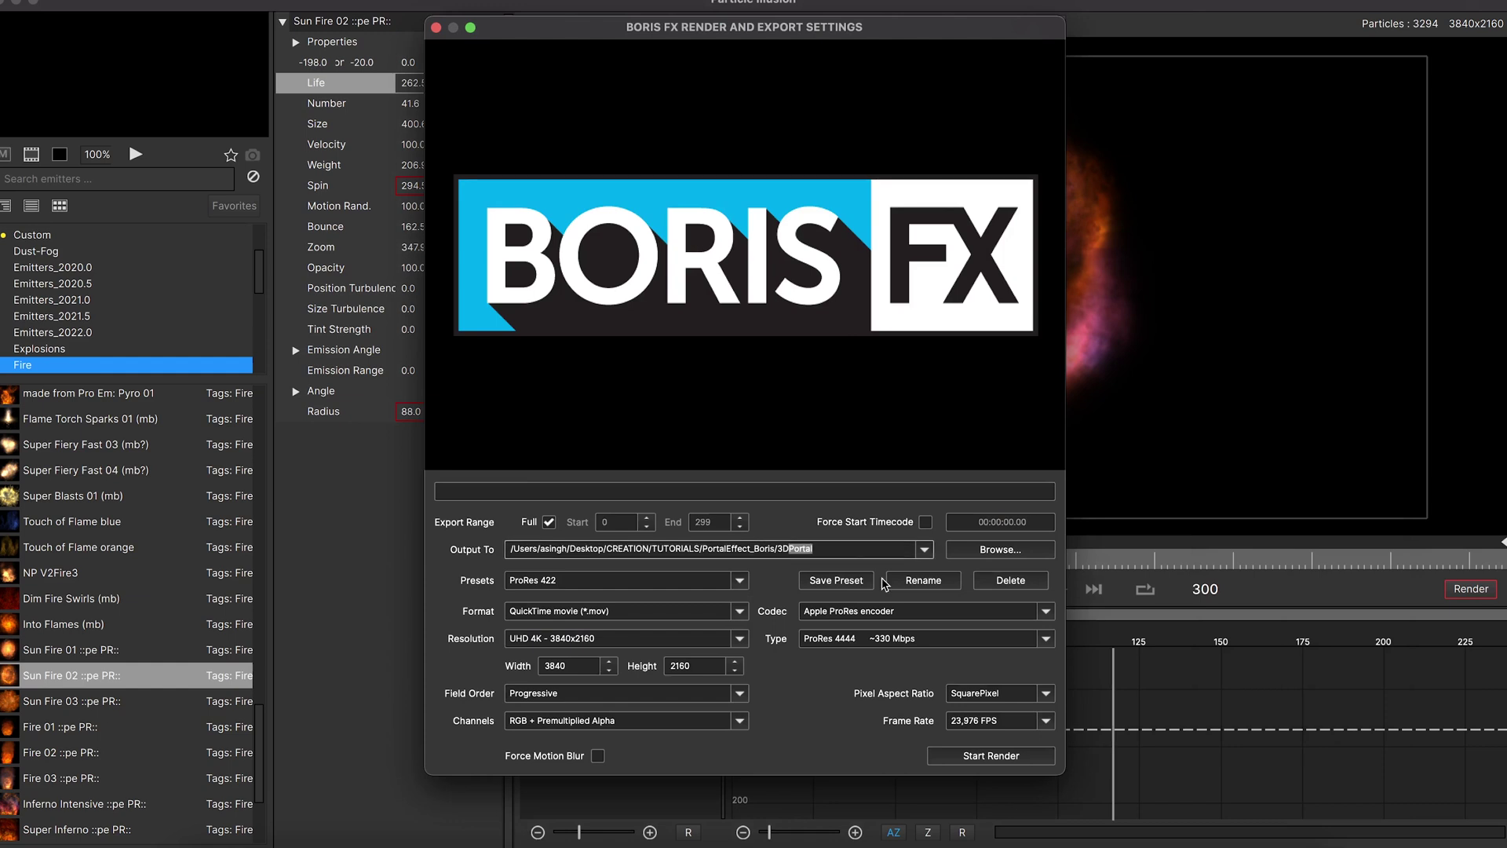
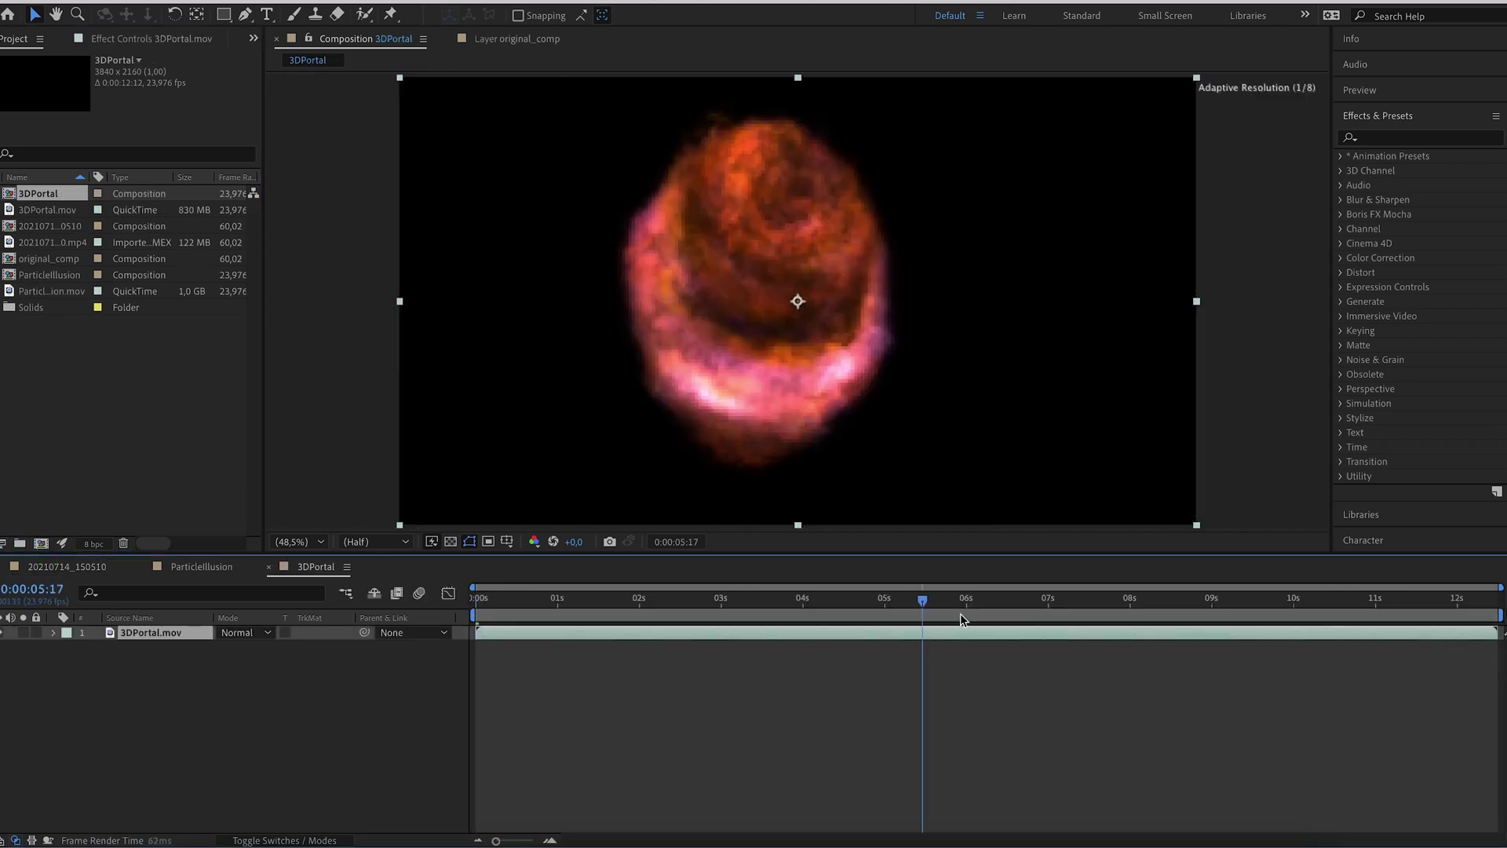
Step: In After Effects, add the 3DPortal composition as the top layer of 20210714_150510, with Screen blending and 41% scale
left_click_drag(925, 600, 807, 611)
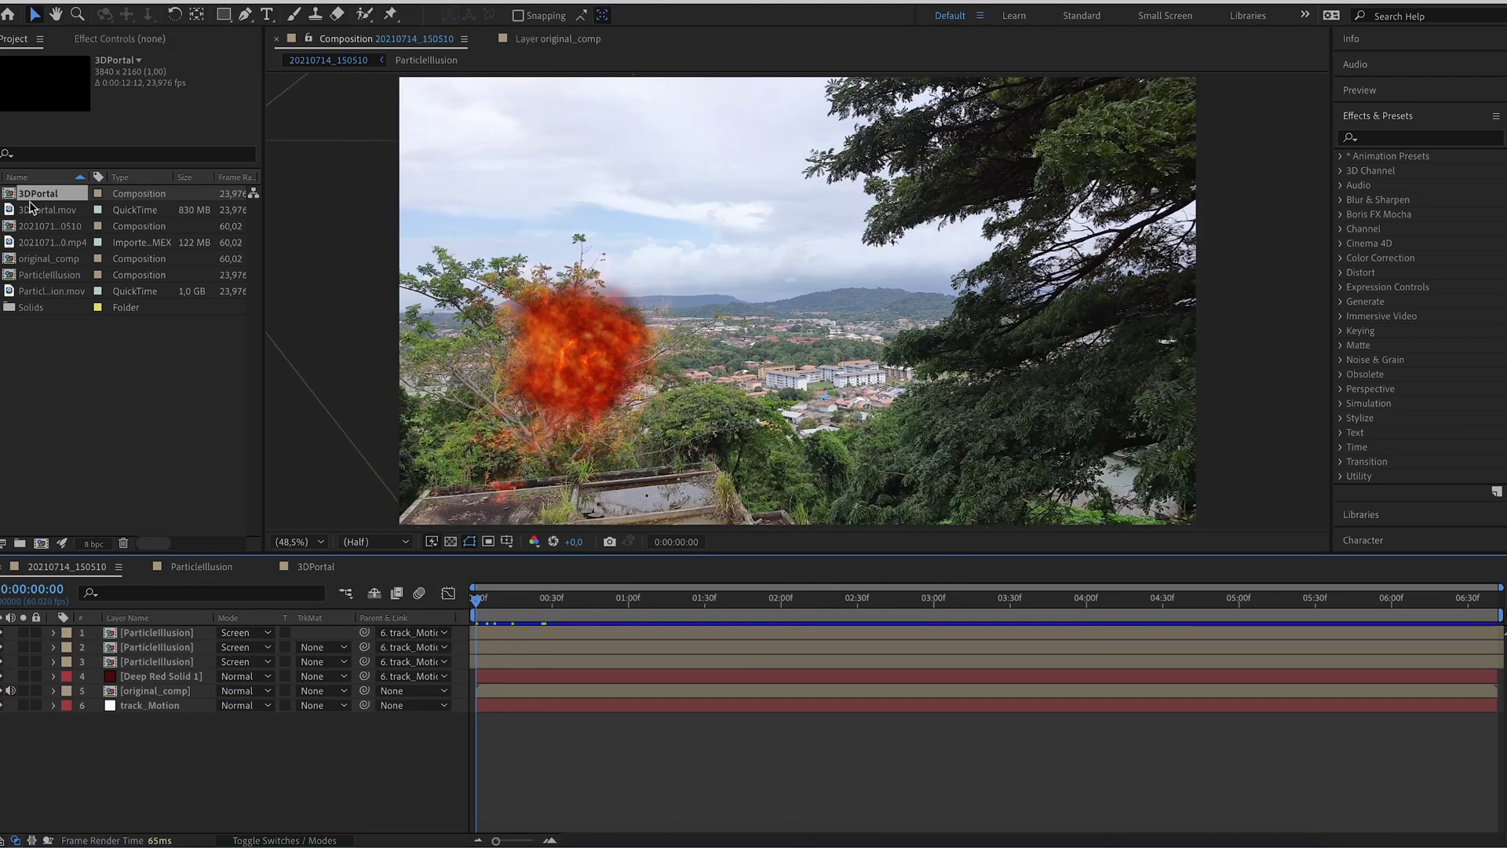
left_click_drag(30, 202, 136, 633)
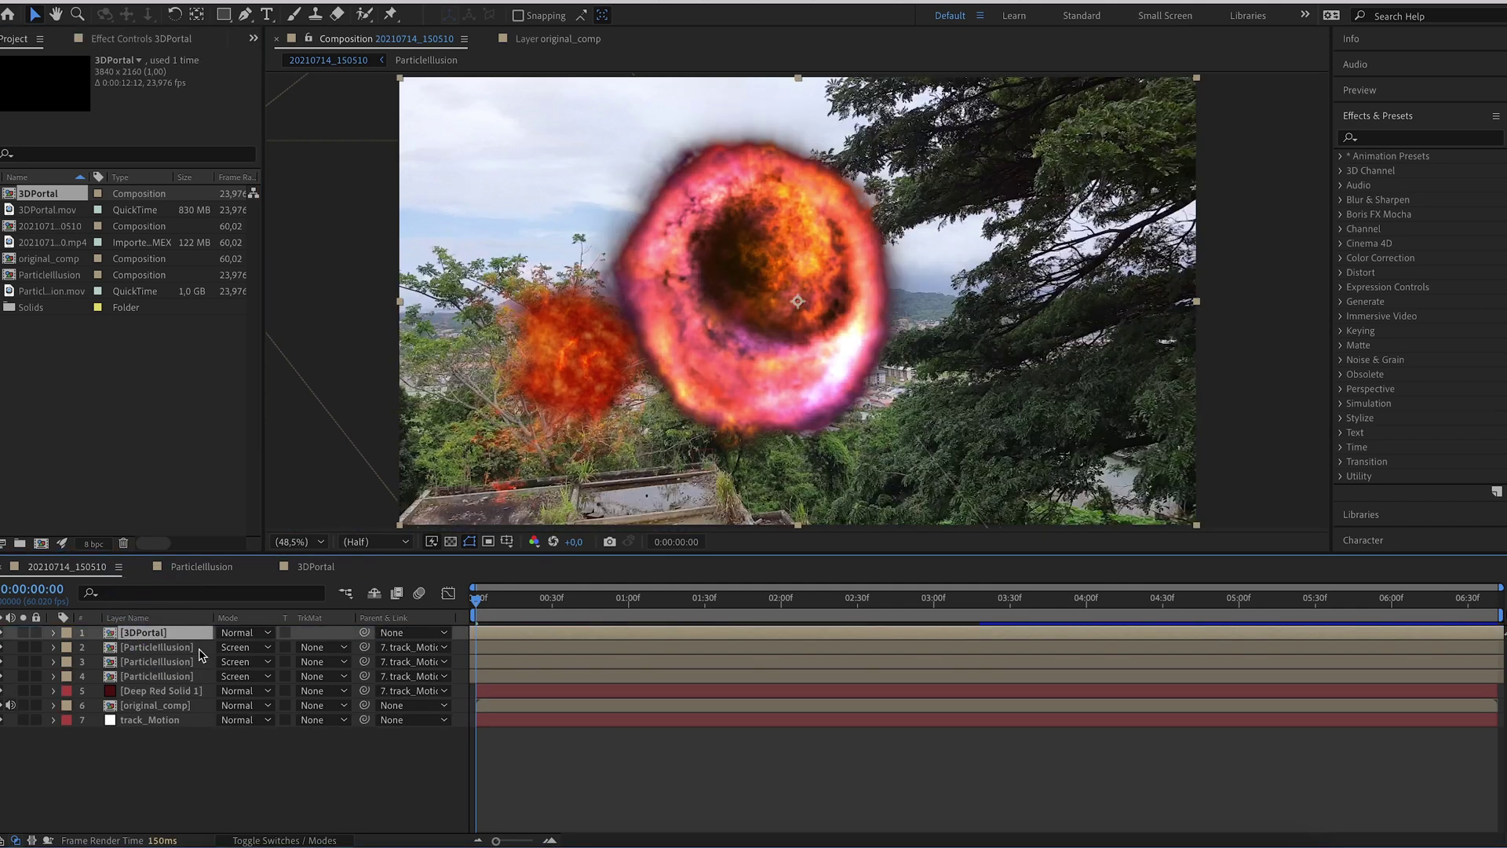
left_click(244, 633)
left_click(262, 293)
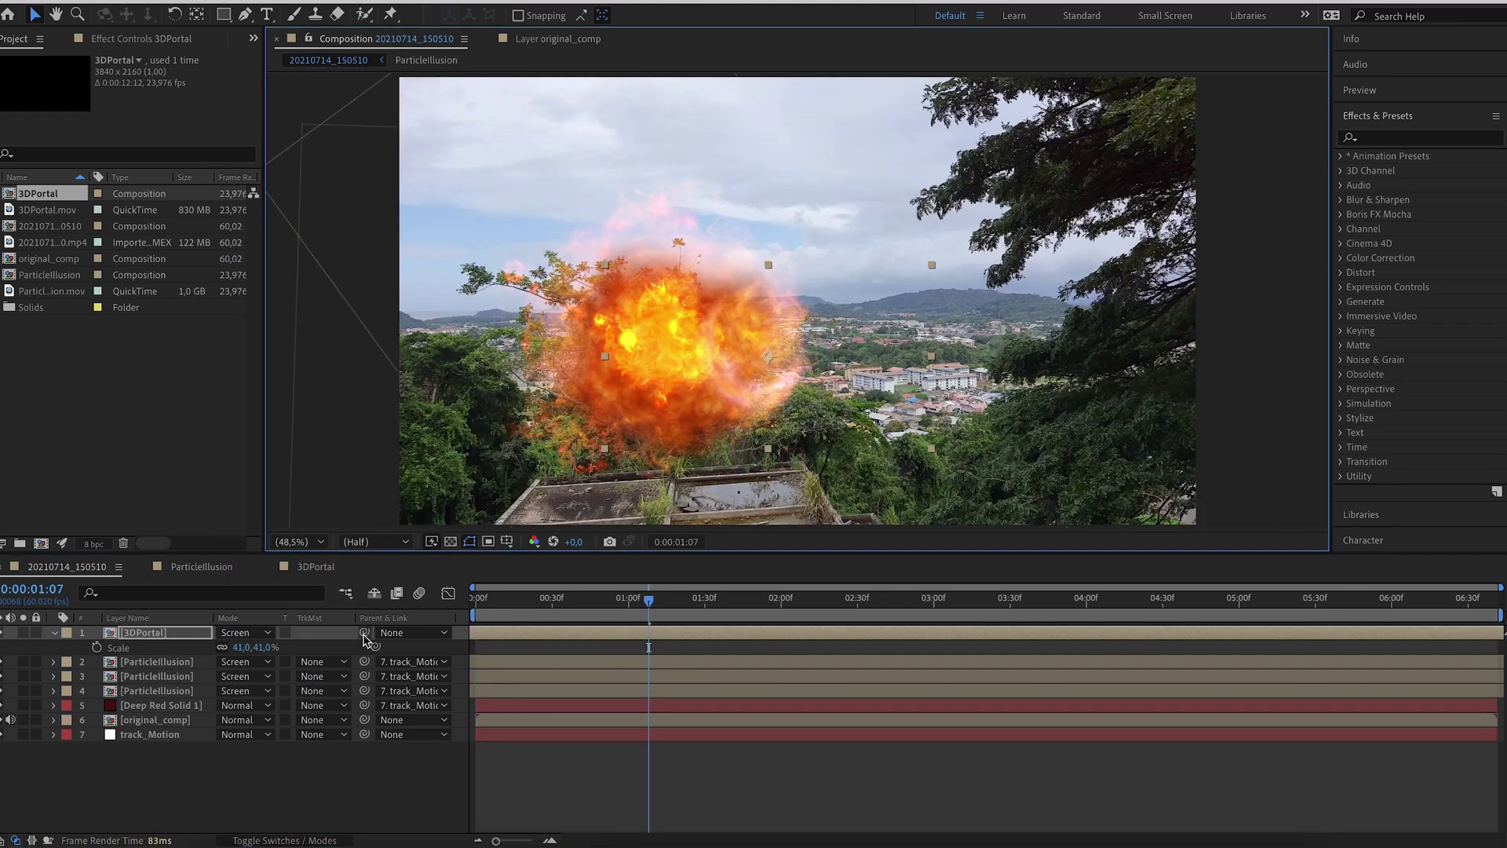
Step: Parent the 3DPortal layer to track_Motion, and add a duplicate rotated to -225.2° and moved toward the portal's upper edge
left_click_drag(364, 637, 145, 735)
key("ctrl+d")
key("r")
left_click_drag(253, 648, 214, 647)
left_click_drag(839, 319, 730, 319)
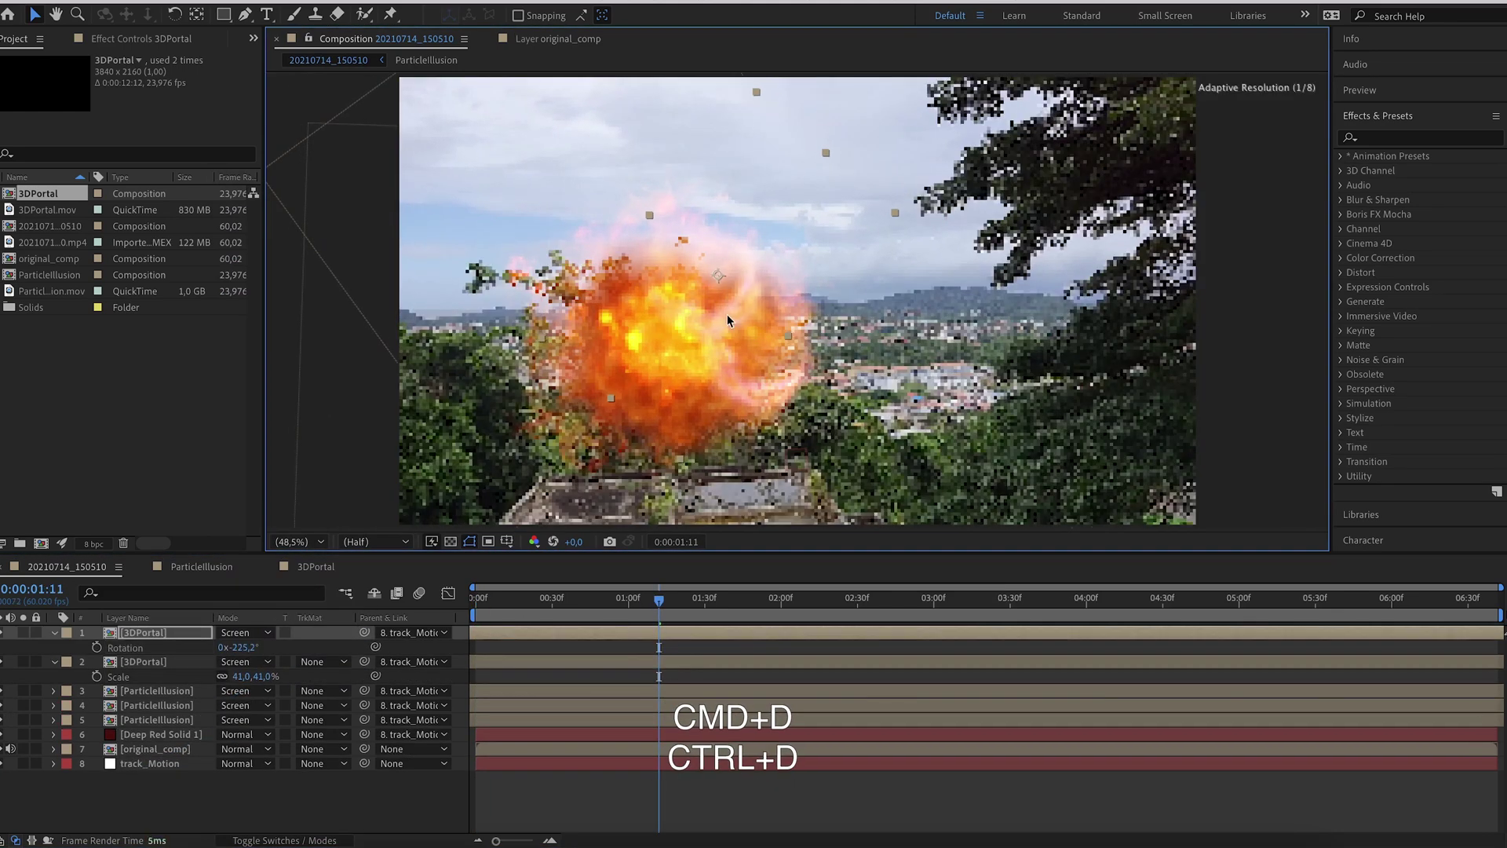
Step: Add a second 3DPortal duplicate rotated to -126.2° and place it at the portal's upper left edge
key("ctrl+d")
key("r")
left_click_drag(250, 648, 391, 647)
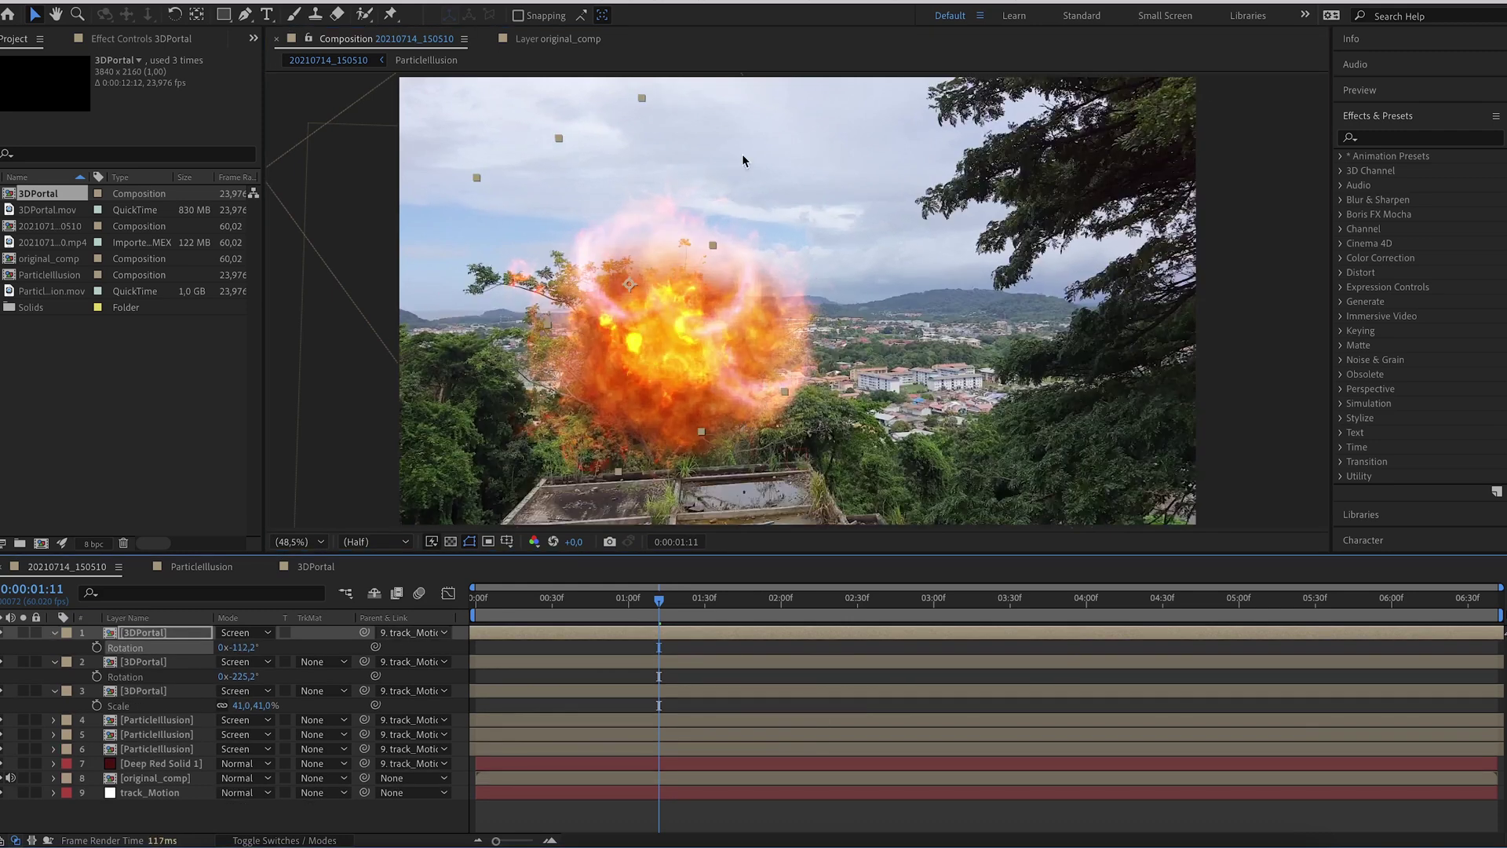
left_click_drag(652, 259, 620, 293)
left_click_drag(249, 647, 238, 647)
Step: Add a third 3DPortal duplicate at the portal's lower left edge and rotate it to -31.2°
key("ctrl+d")
left_click_drag(574, 319, 583, 395)
left_click_drag(243, 647, 318, 647)
Step: Add a fourth 3DPortal duplicate at the portal's bottom edge, rotate it to -85.2° and fine-tune its position
key("ctrl+d")
left_click_drag(592, 397, 667, 423)
key("r")
left_click_drag(247, 647, 205, 648)
left_click_drag(677, 437, 673, 418)
left_click_drag(674, 419, 684, 427)
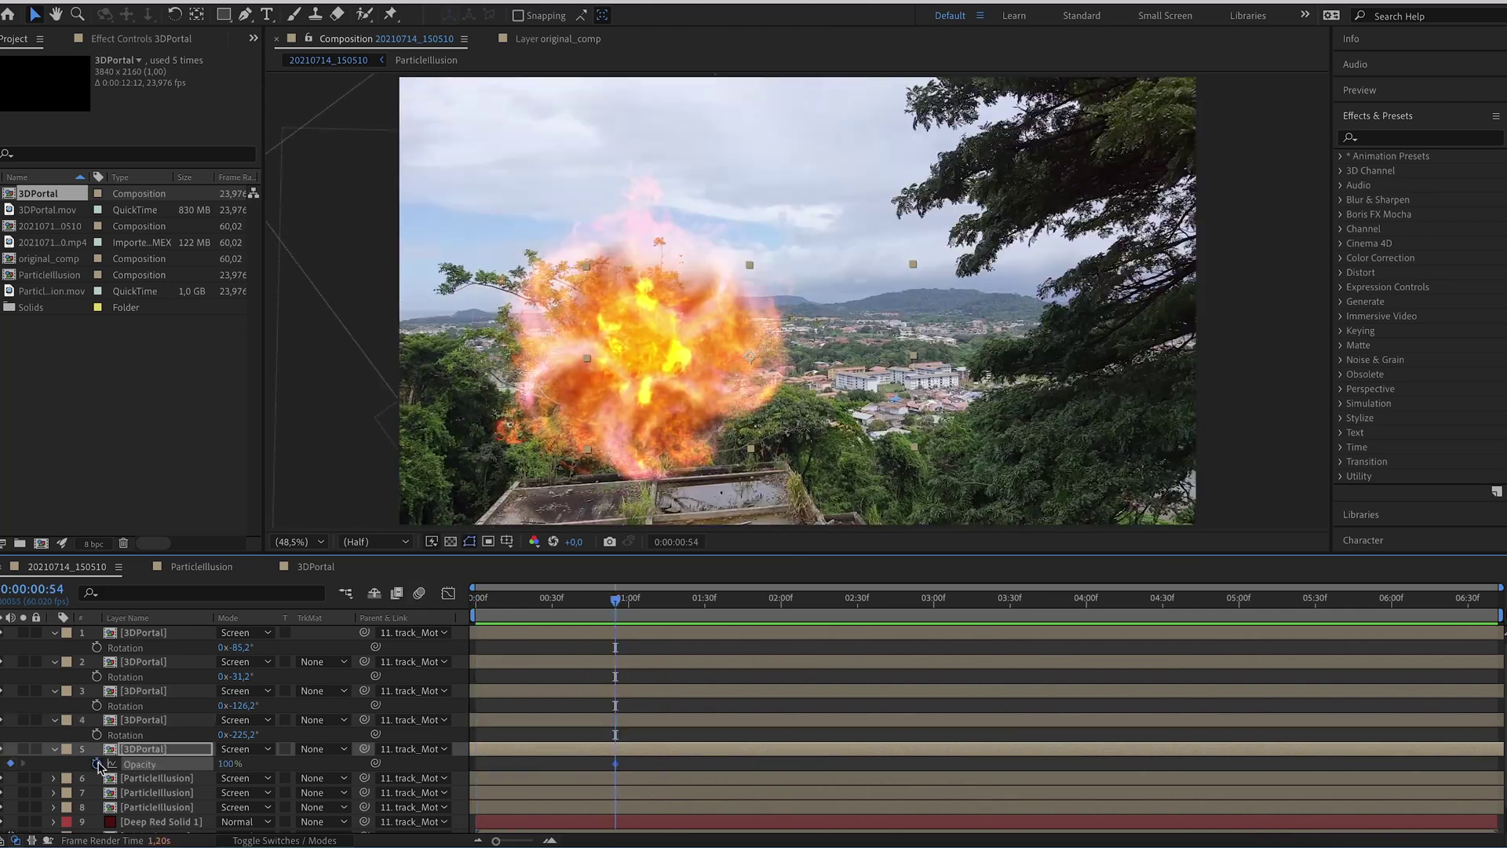
Step: Keyframe the opacity of the 3DPortal layers to fade in from 0% to 100% at staggered times, and save the project
mouse_move(615, 603)
left_mouse_down()
mouse_move(488, 600)
mouse_move(625, 600)
left_mouse_up()
left_click(144, 720)
key("t")
left_click(143, 690)
left_click(143, 661)
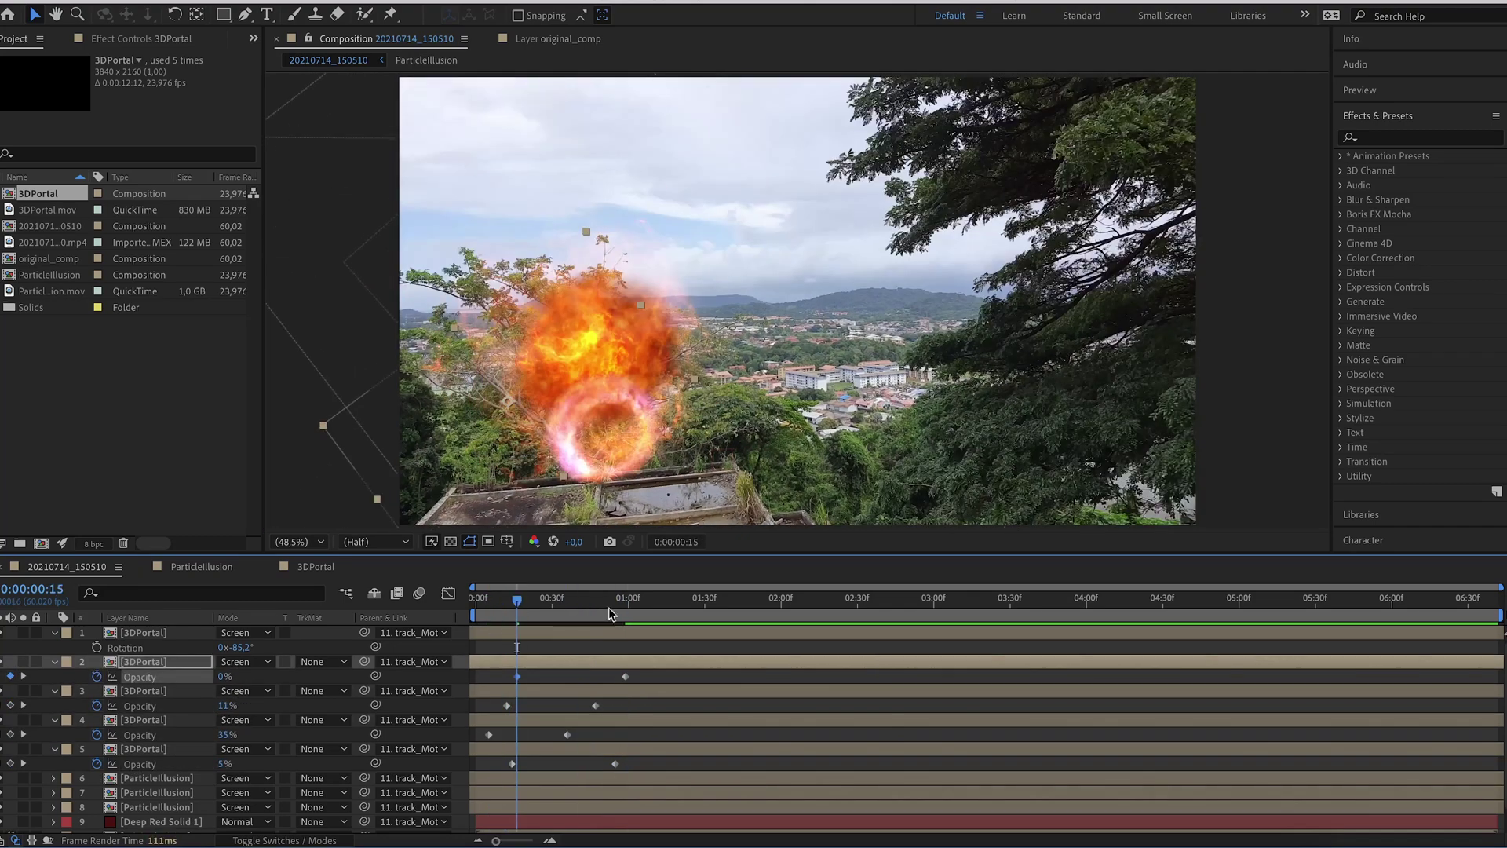
key("ctrl+s")
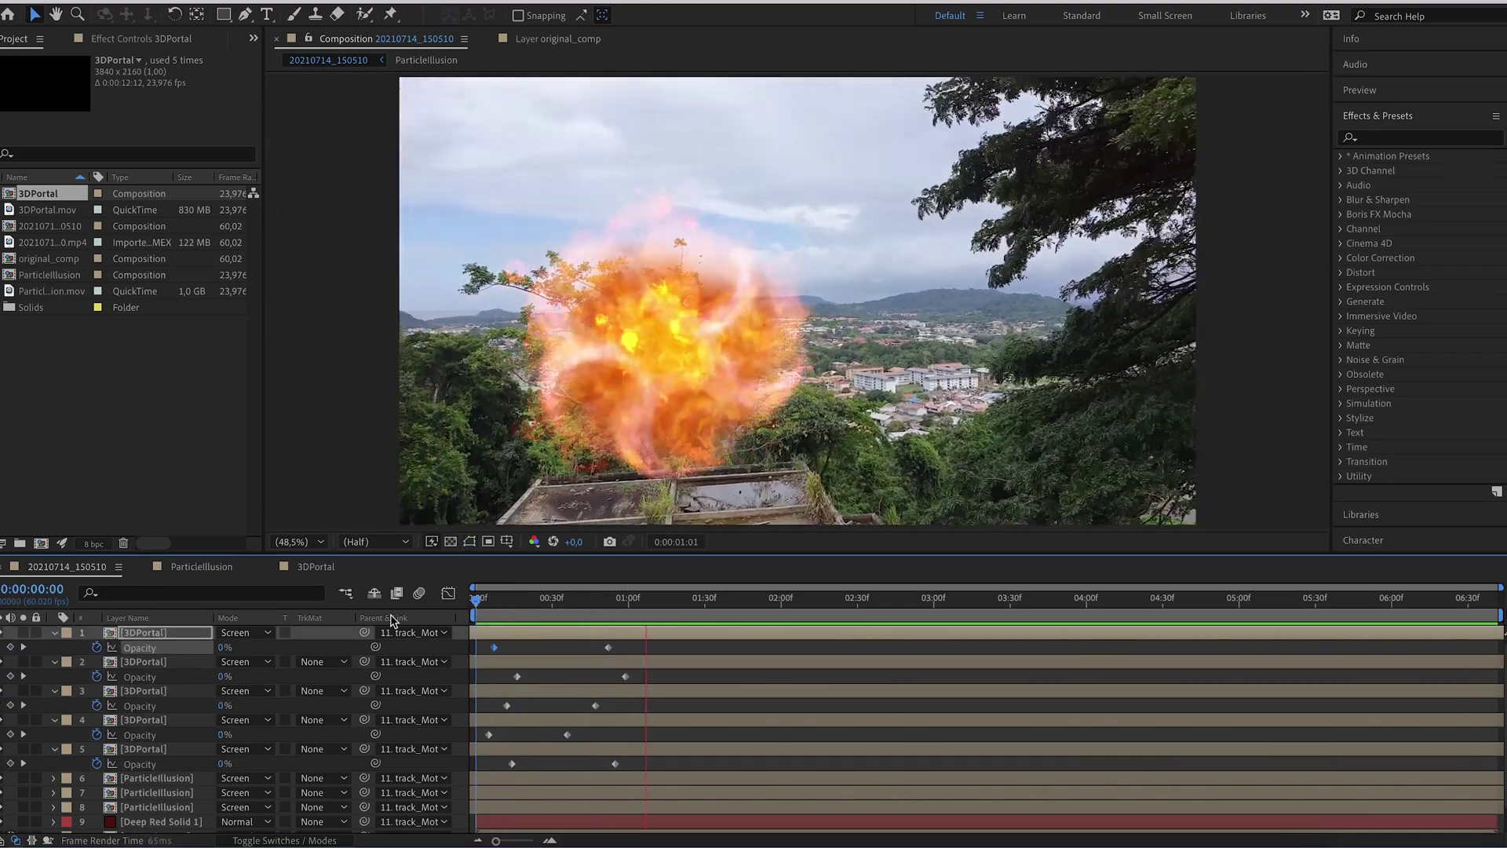
Step: Apply the Glow effect to the lowest 3DPortal layer and set its glow radius to 65
left_click(572, 690)
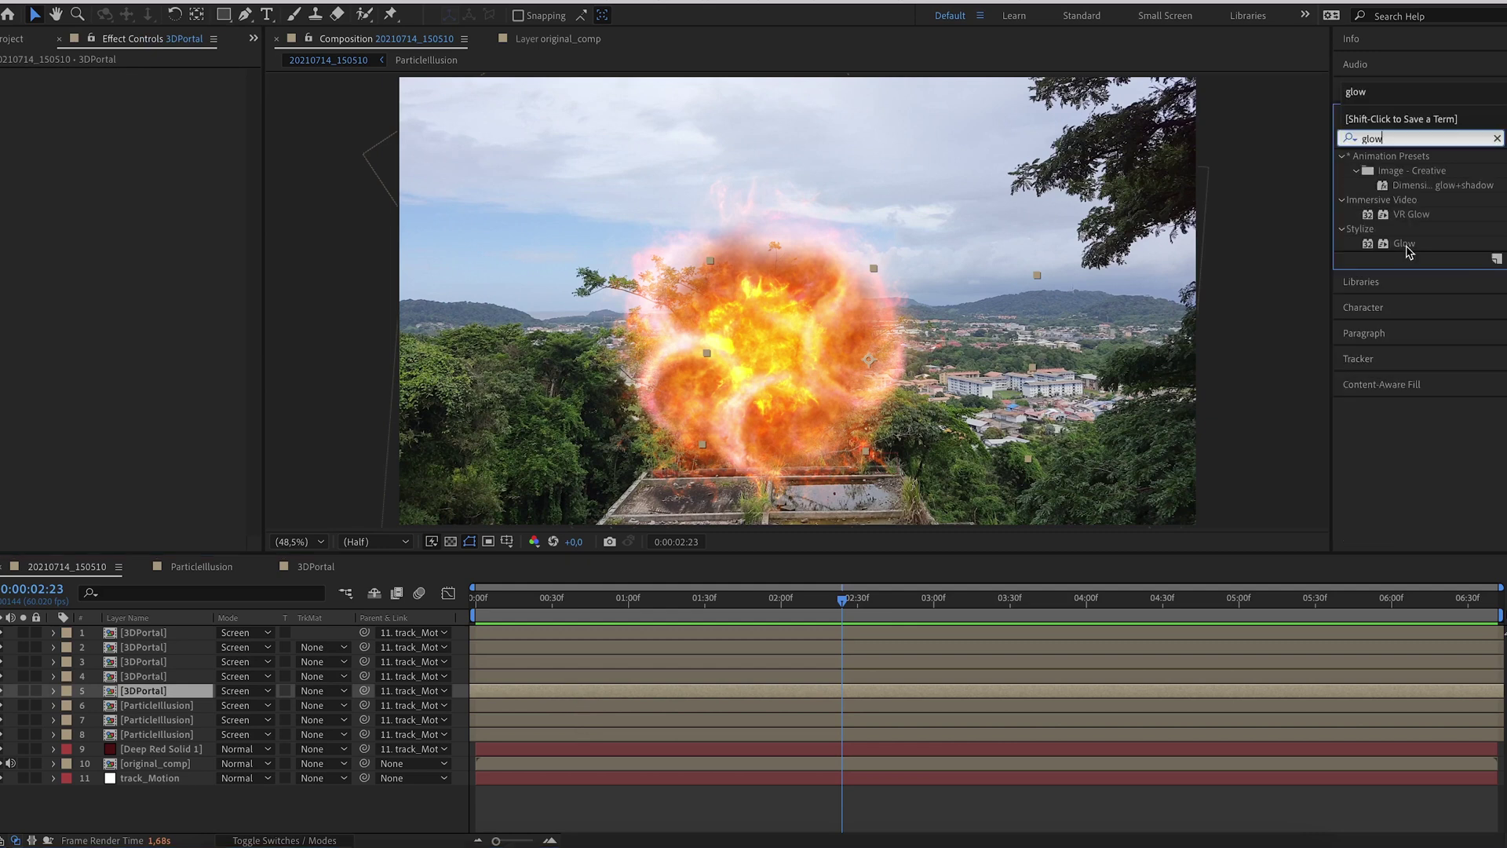
left_click_drag(1404, 243, 845, 686)
left_click_drag(148, 119, 194, 122)
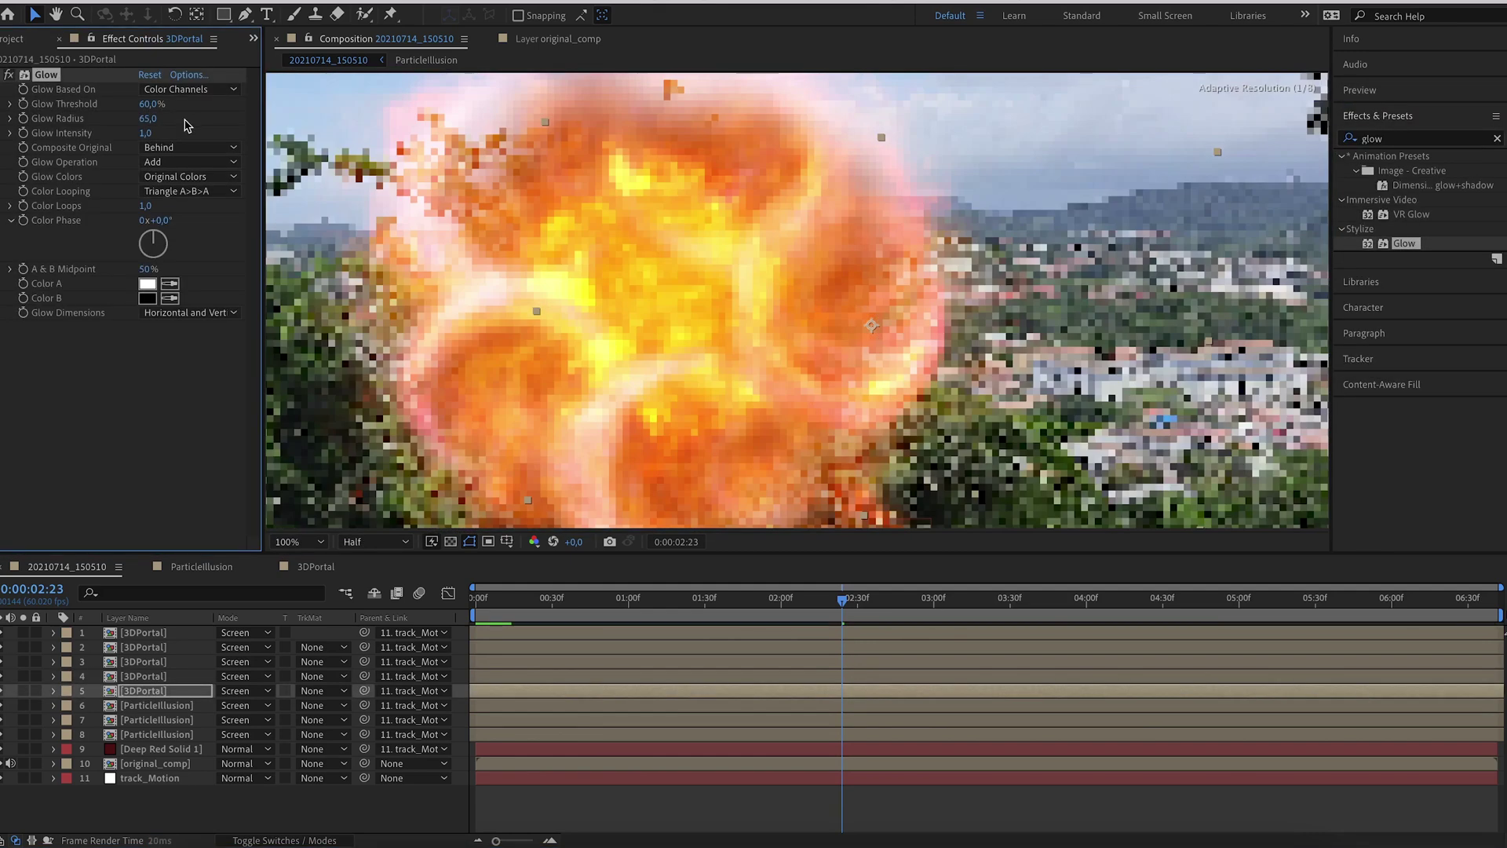
Step: Duplicate the Glow effect and set the copy's radius to 388 and intensity to 0.8
key("ctrl+d")
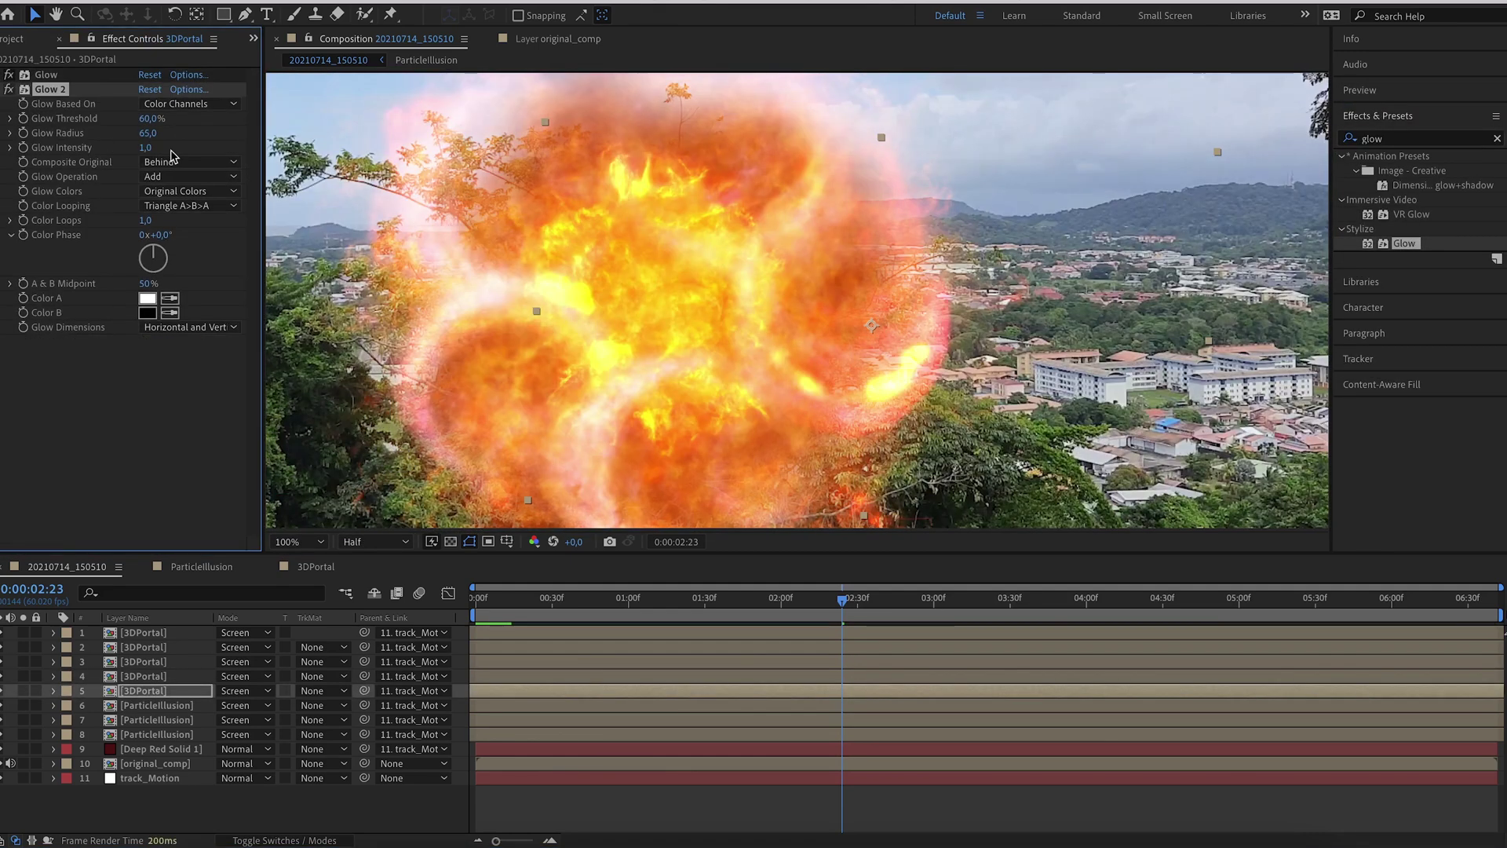
left_click_drag(147, 132, 295, 151)
double_click(41, 91)
Step: Duplicate Glow 2 as a third glow and increase its radius further
key("ctrl+d")
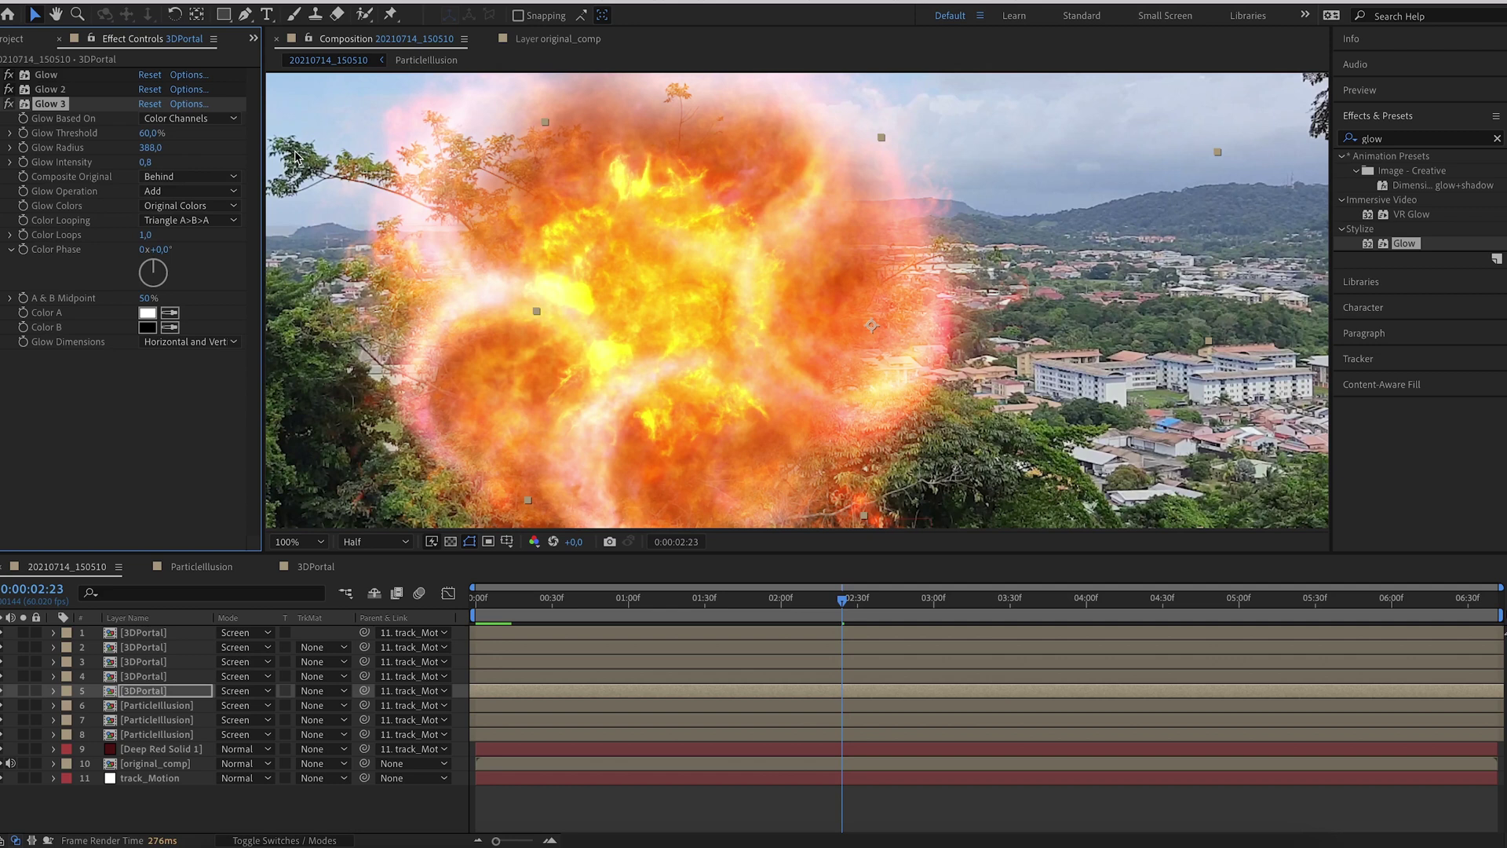
left_click_drag(159, 149, 167, 149)
double_click(49, 103)
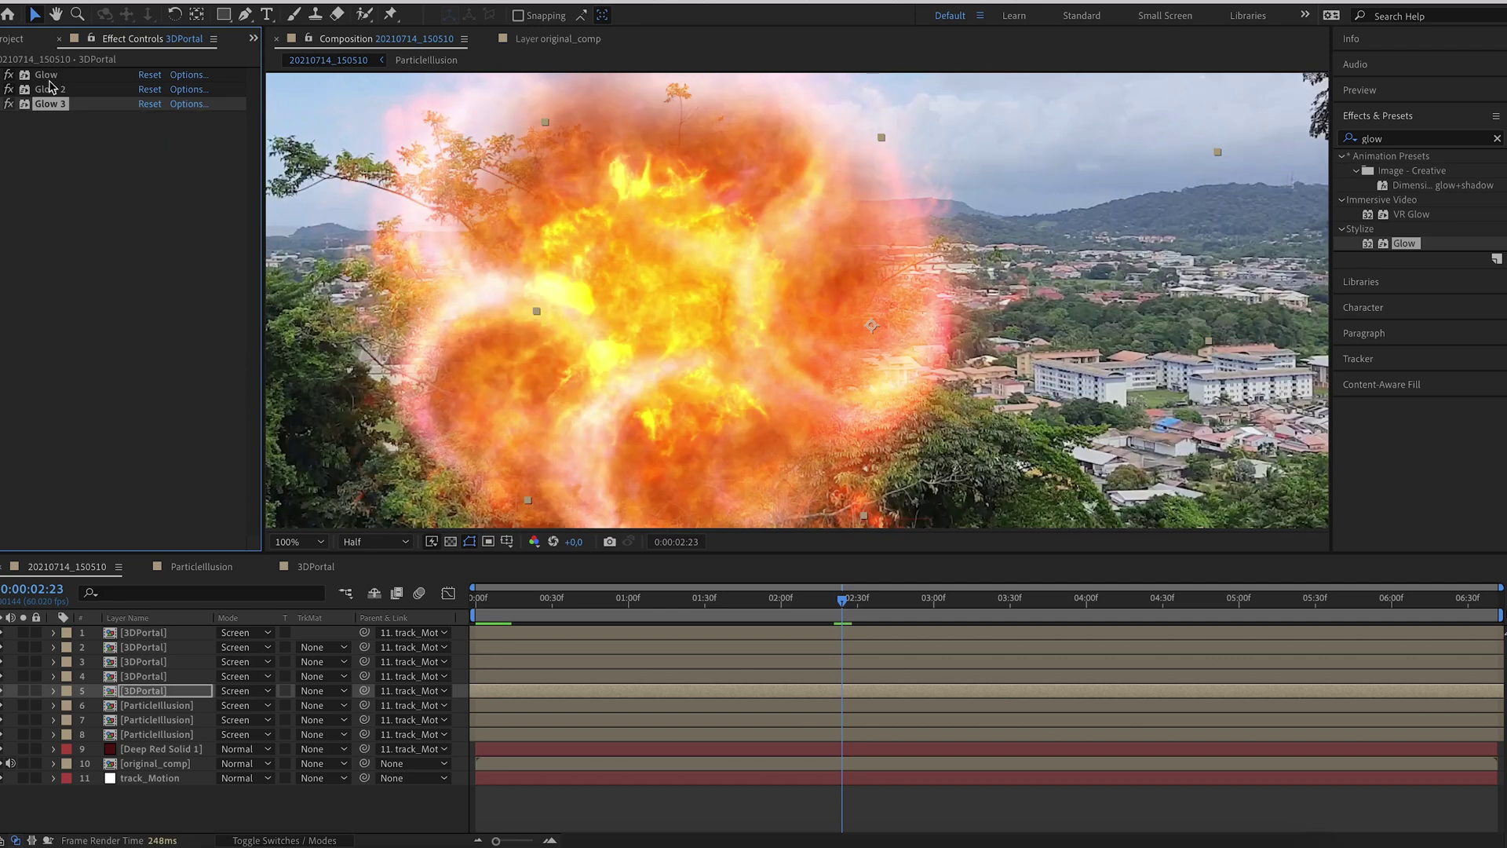
Step: Copy all three Glow effects onto the other four 3DPortal layers
left_click(46, 74, "shift")
key("ctrl+c")
left_click(560, 675)
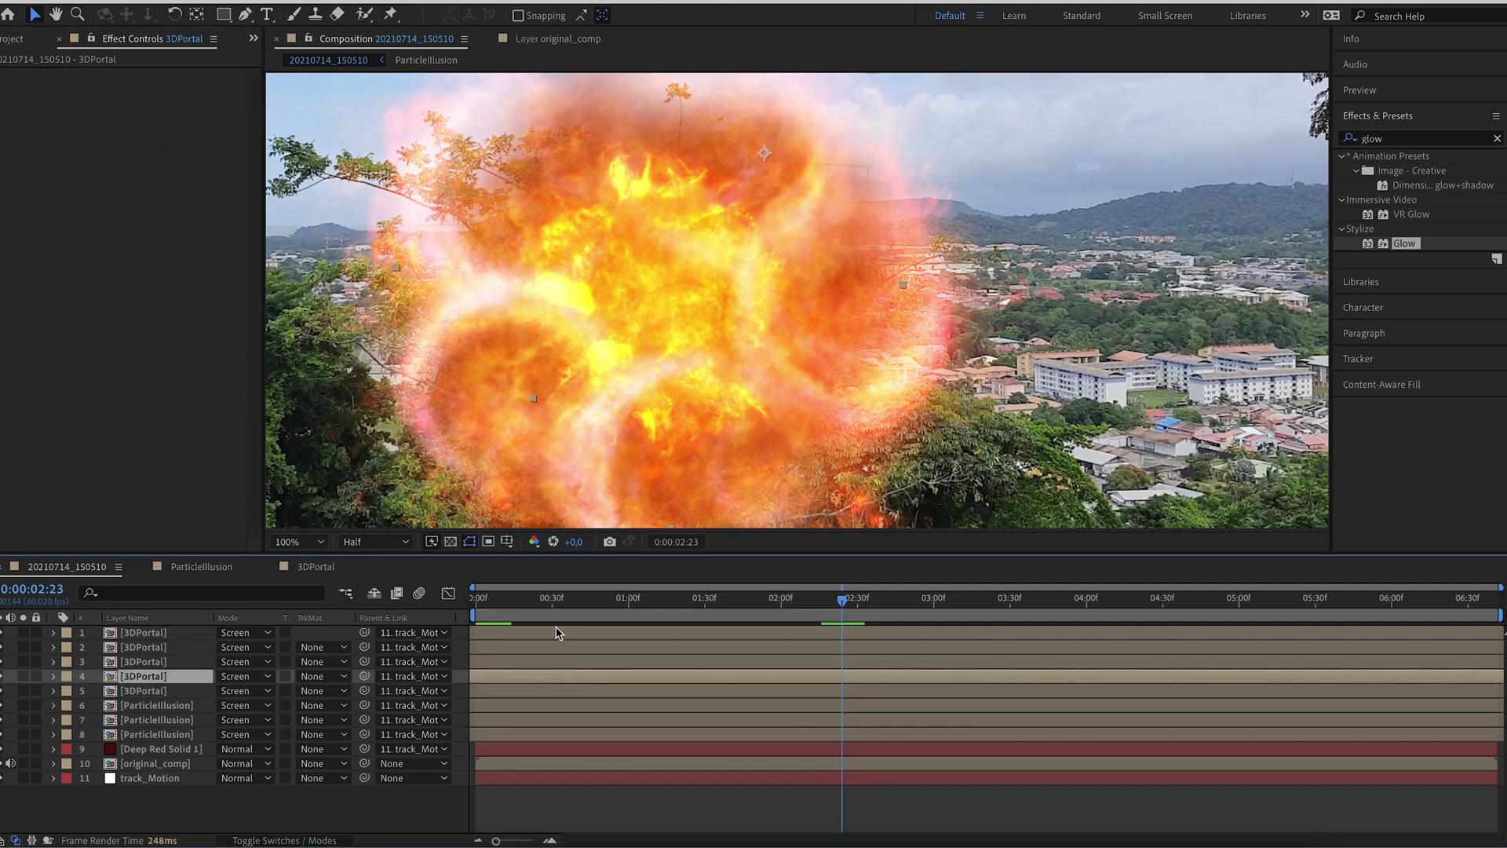
left_click(557, 628, "shift")
key("ctrl+v")
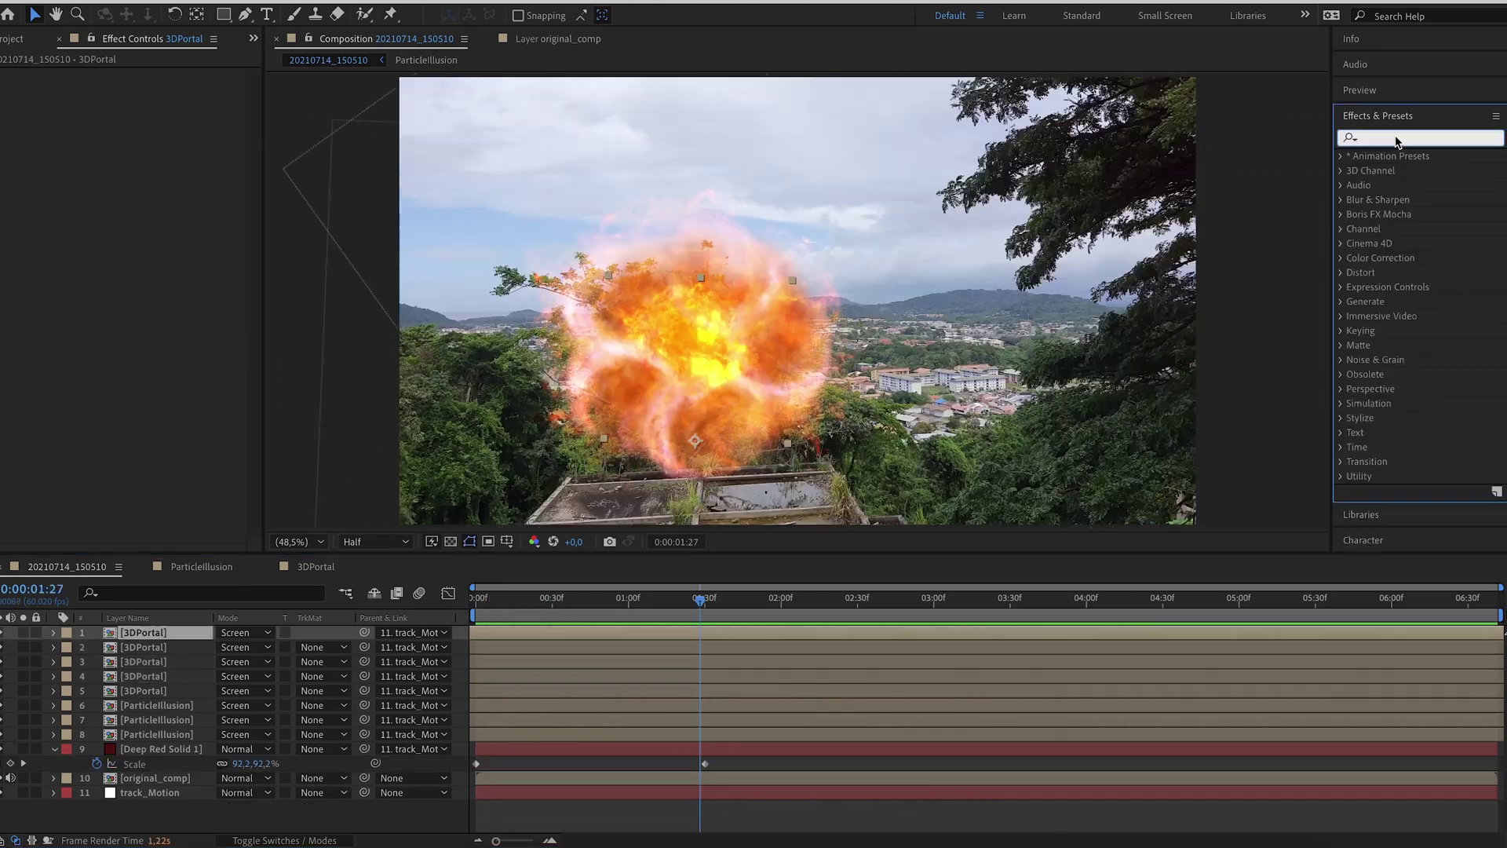
Step: Apply Hue/Saturation to the top 3DPortal layer and shift the Reds channel's hue to -46°
type("ue")
left_click_drag(848, 579, 733, 627)
left_click(179, 88)
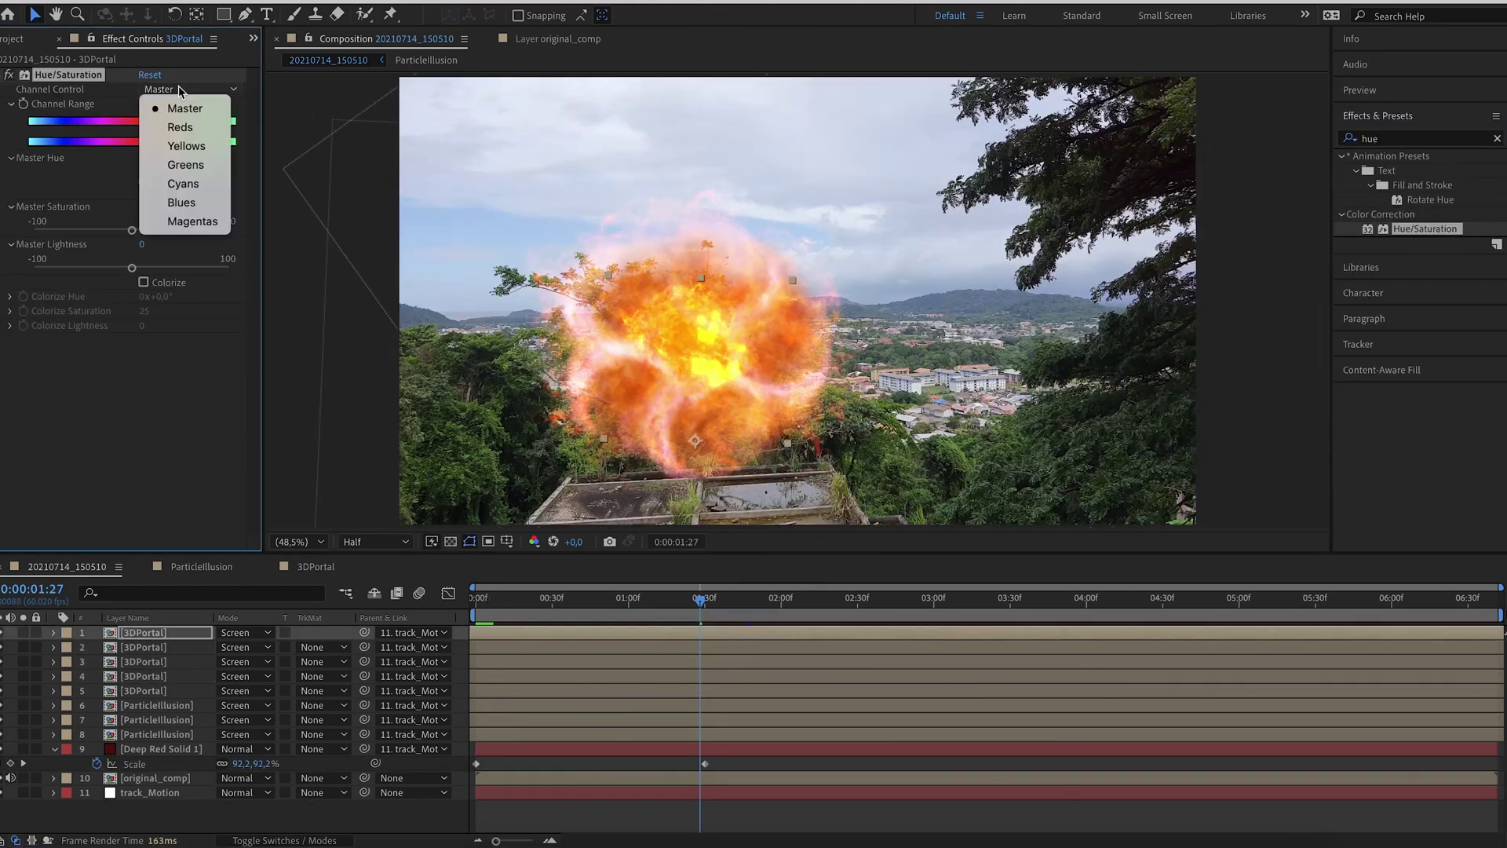
left_click(181, 127)
left_click_drag(162, 189, 238, 171)
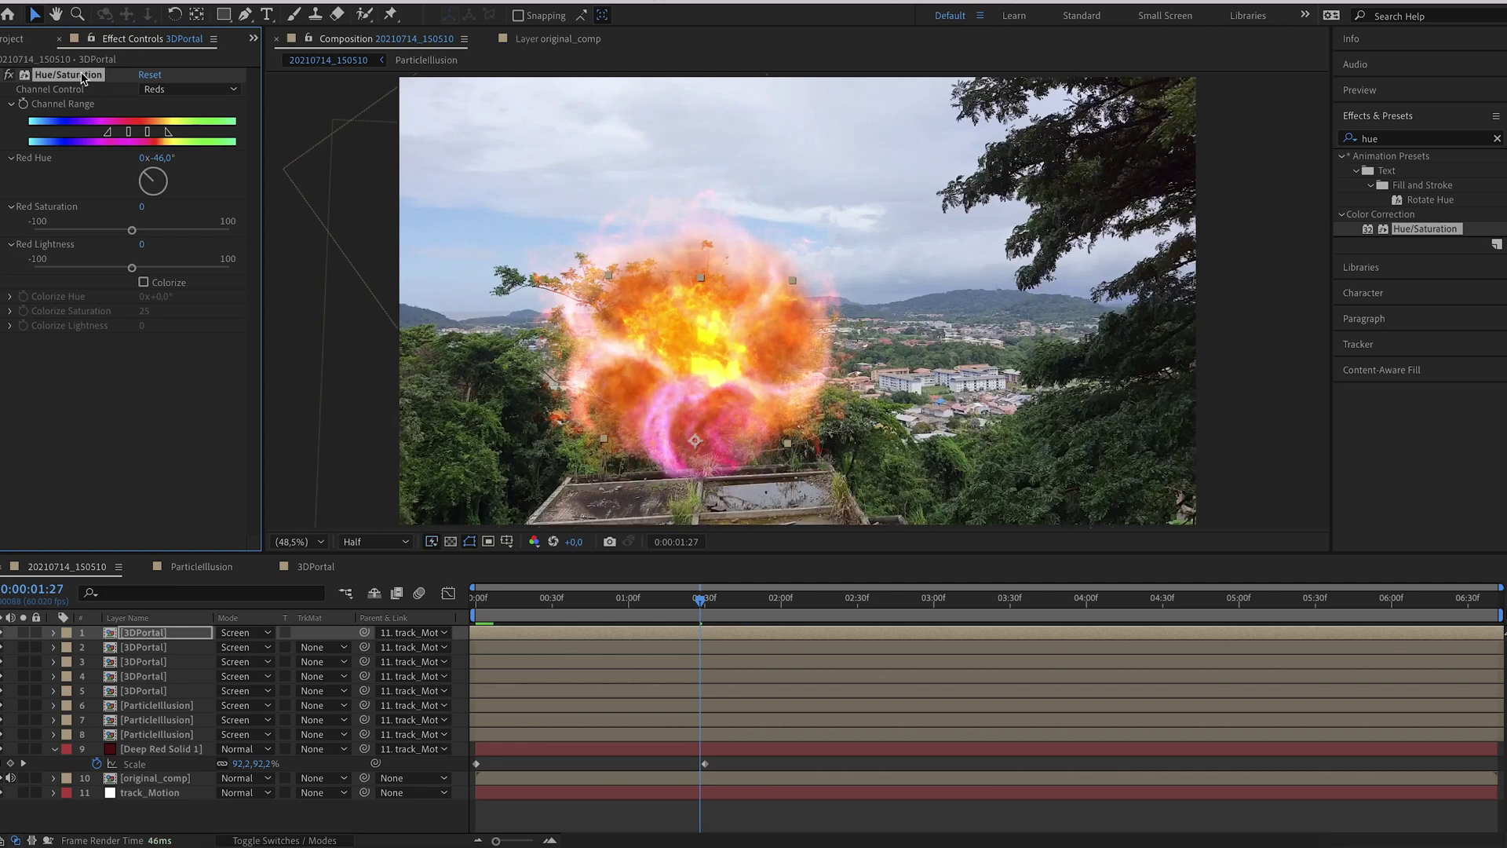
Step: Copy the Hue/Saturation effect onto the other four 3DPortal layers
key("ctrl+c")
left_click(666, 643)
left_click(618, 695, "shift")
key("ctrl+v")
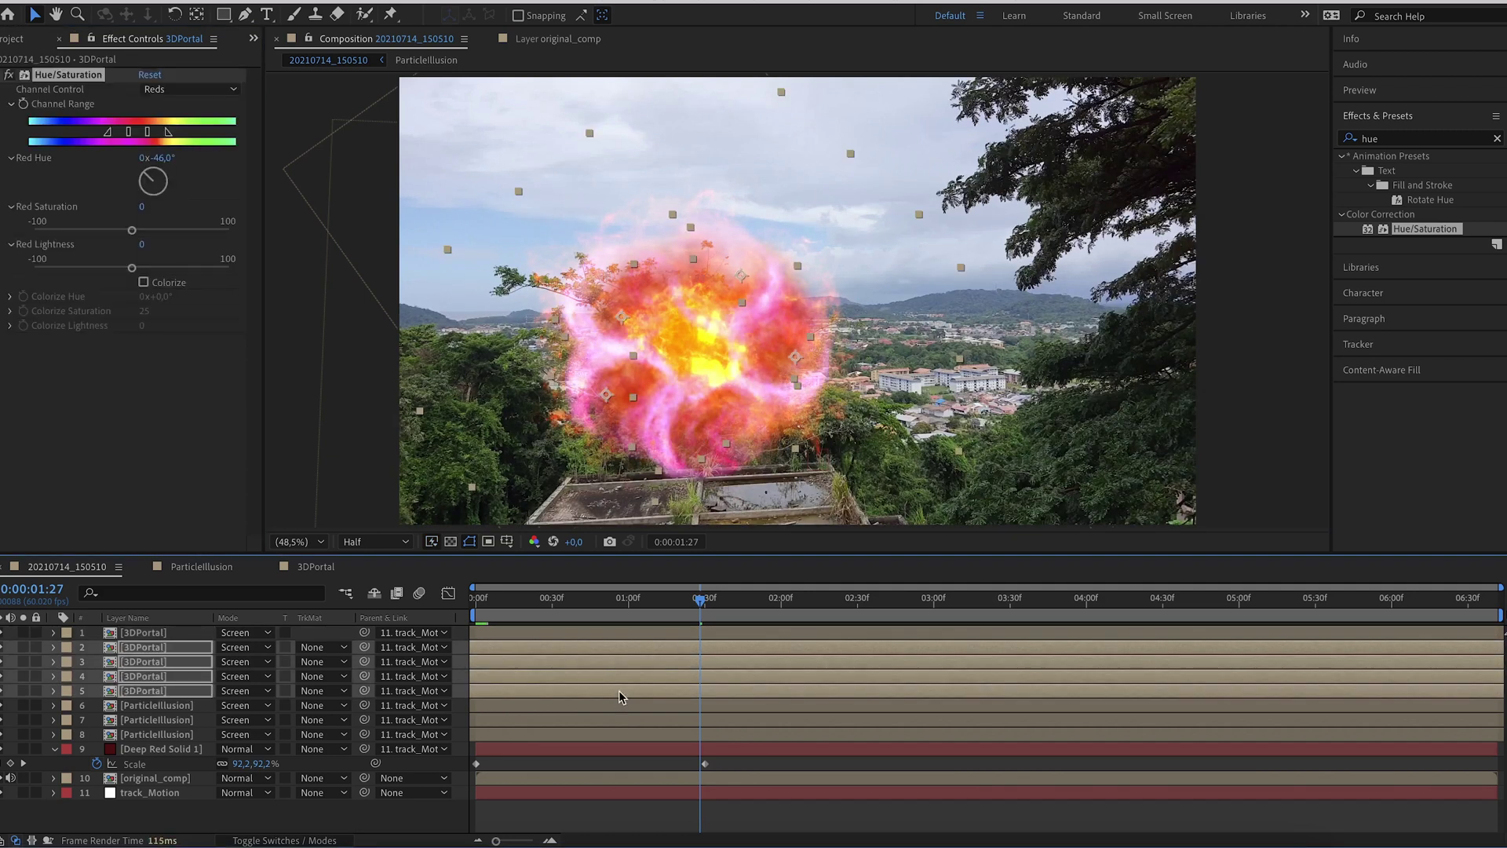
Step: Paste the Hue/Saturation effect onto the lowest ParticleIllusion layer and shift its red hue further negative
left_click(179, 735)
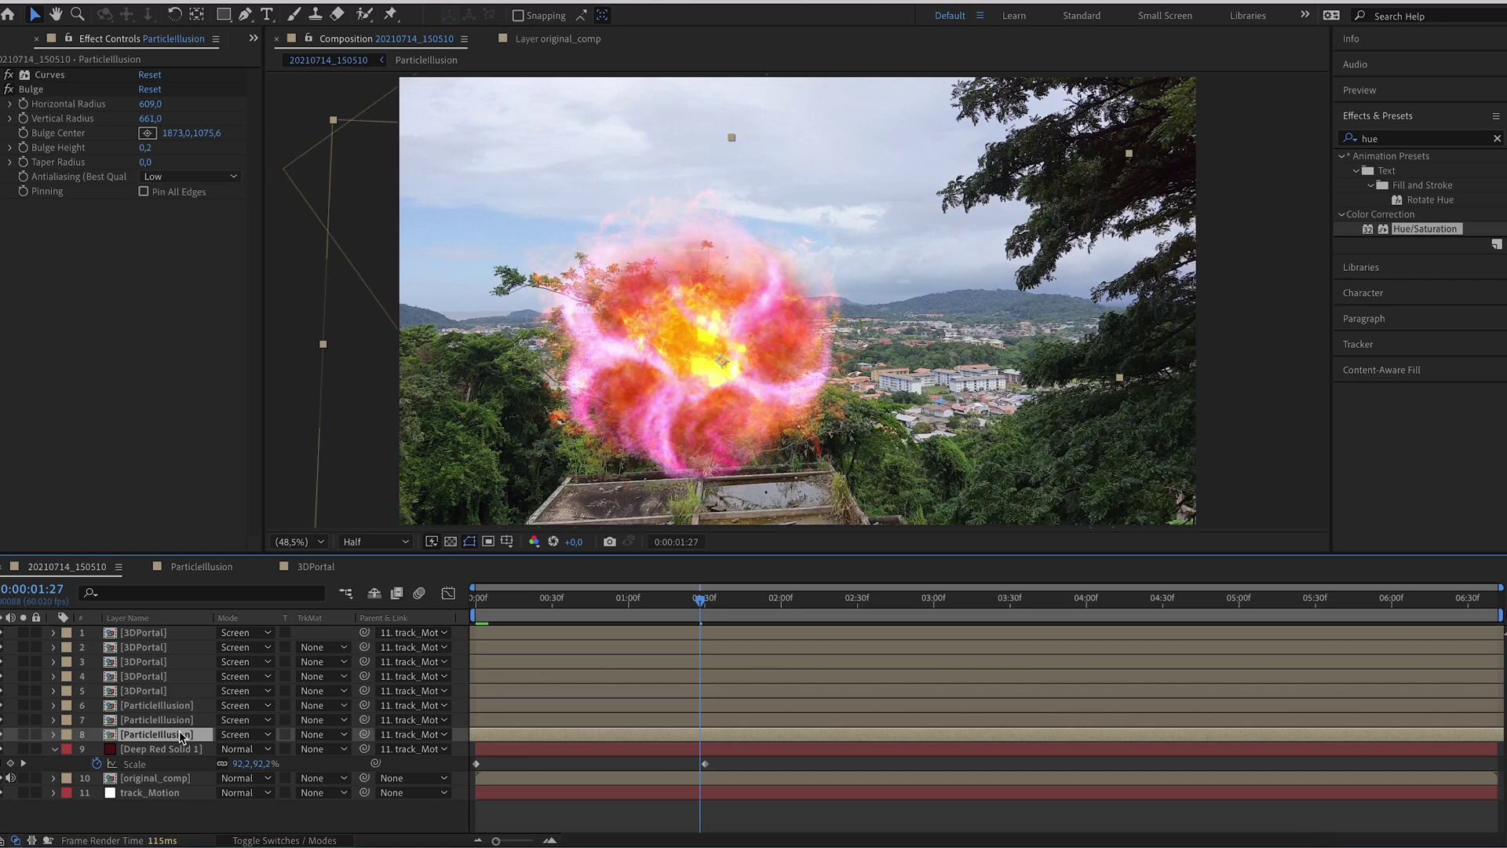
key("ctrl+v")
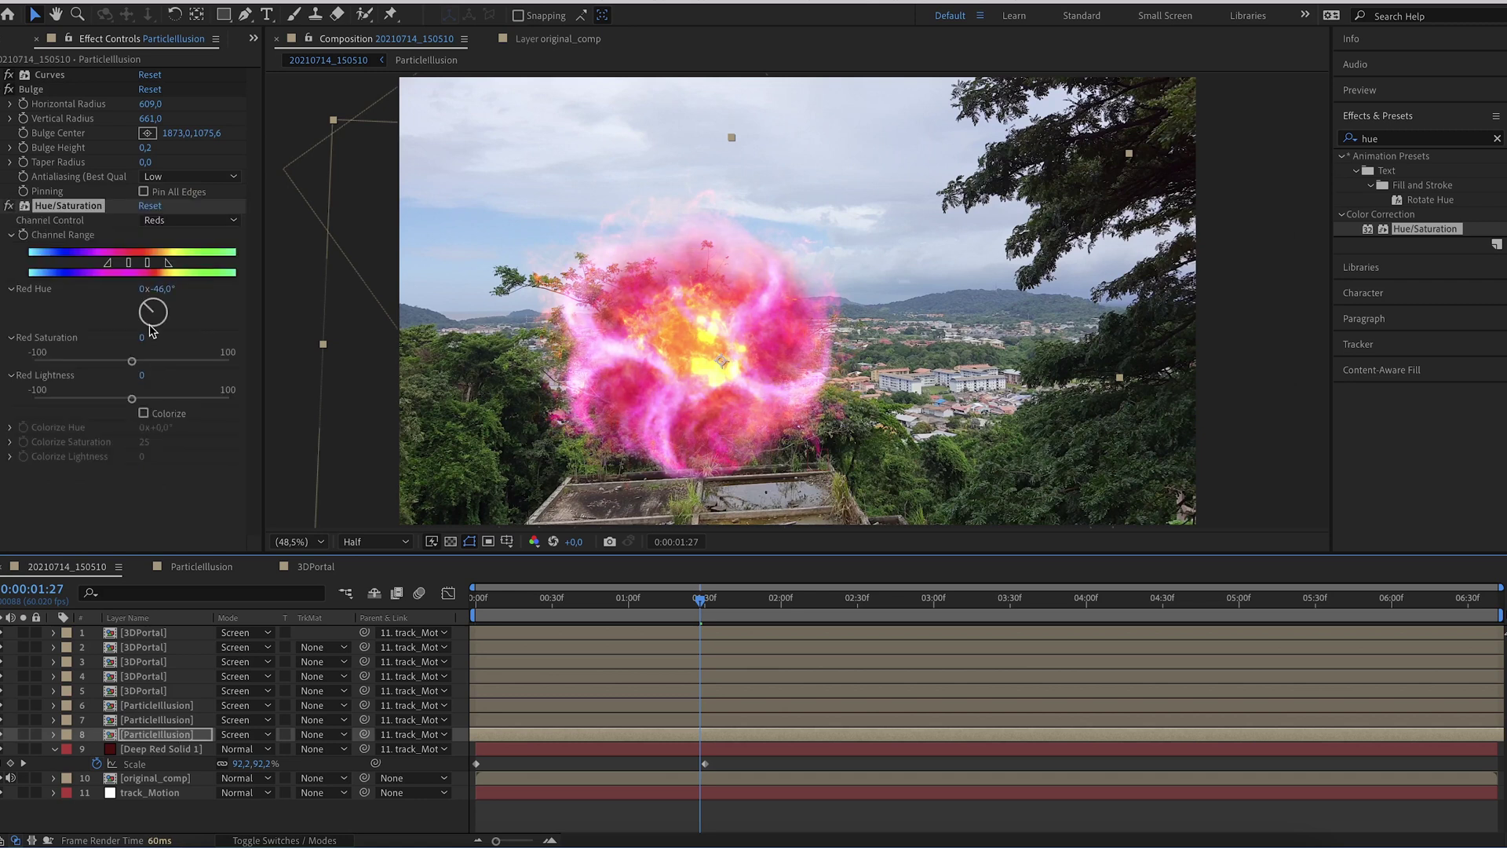
left_click_drag(159, 293, 105, 293)
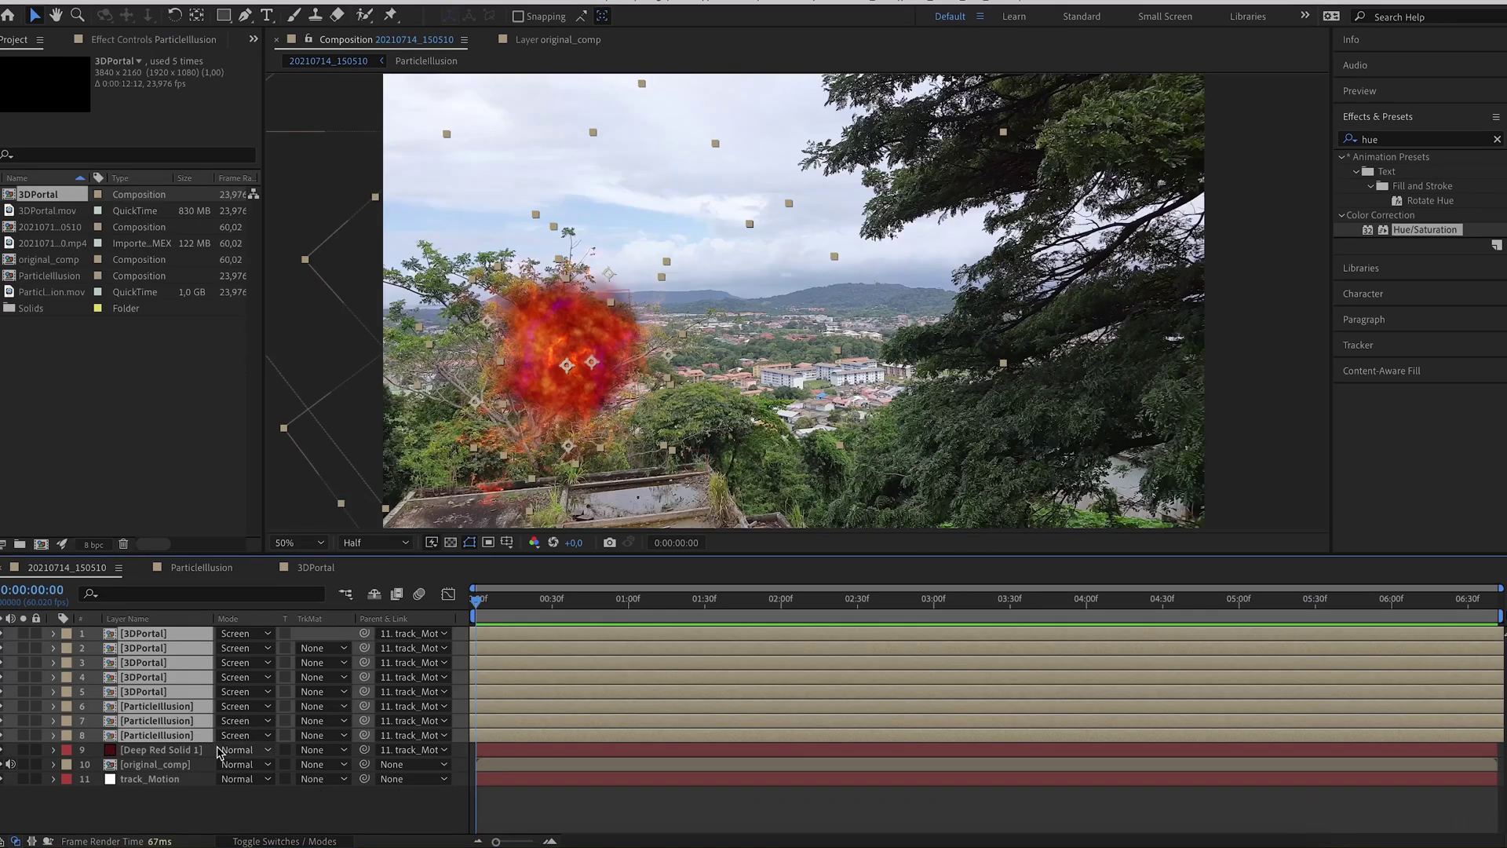
Step: Rename the Deep Red Solid 1 layer as PortalBackground
left_click(218, 750)
key("Return")
type("PortalBackground")
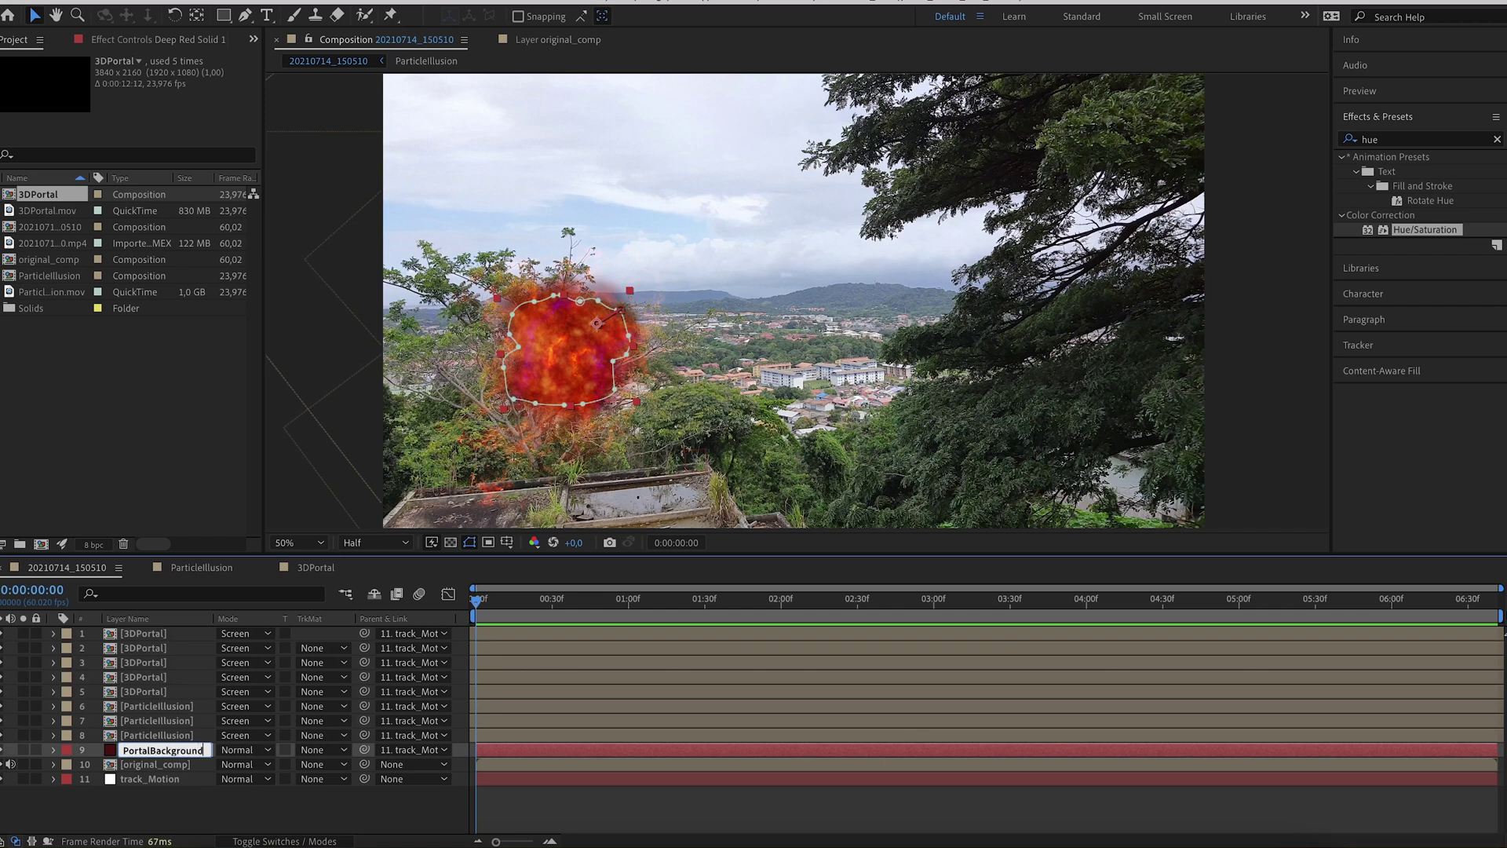
Step: Pre-compose all 3DPortal and ParticleIllusion layers as Portal_PreComp and set its blending mode to Screen
left_click(150, 738)
left_click(154, 638, "shift")
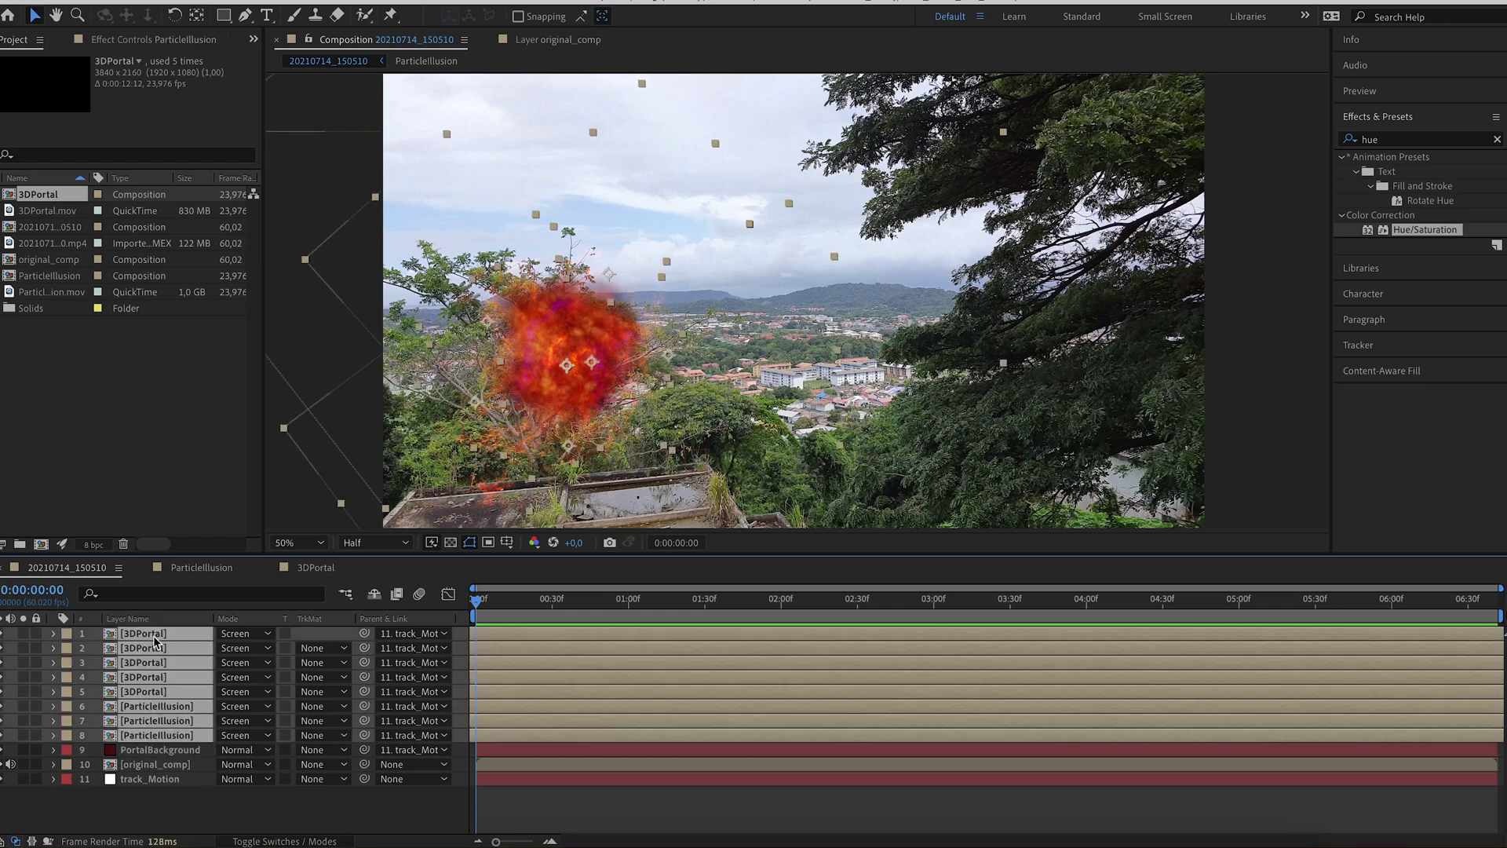
right_click(147, 677)
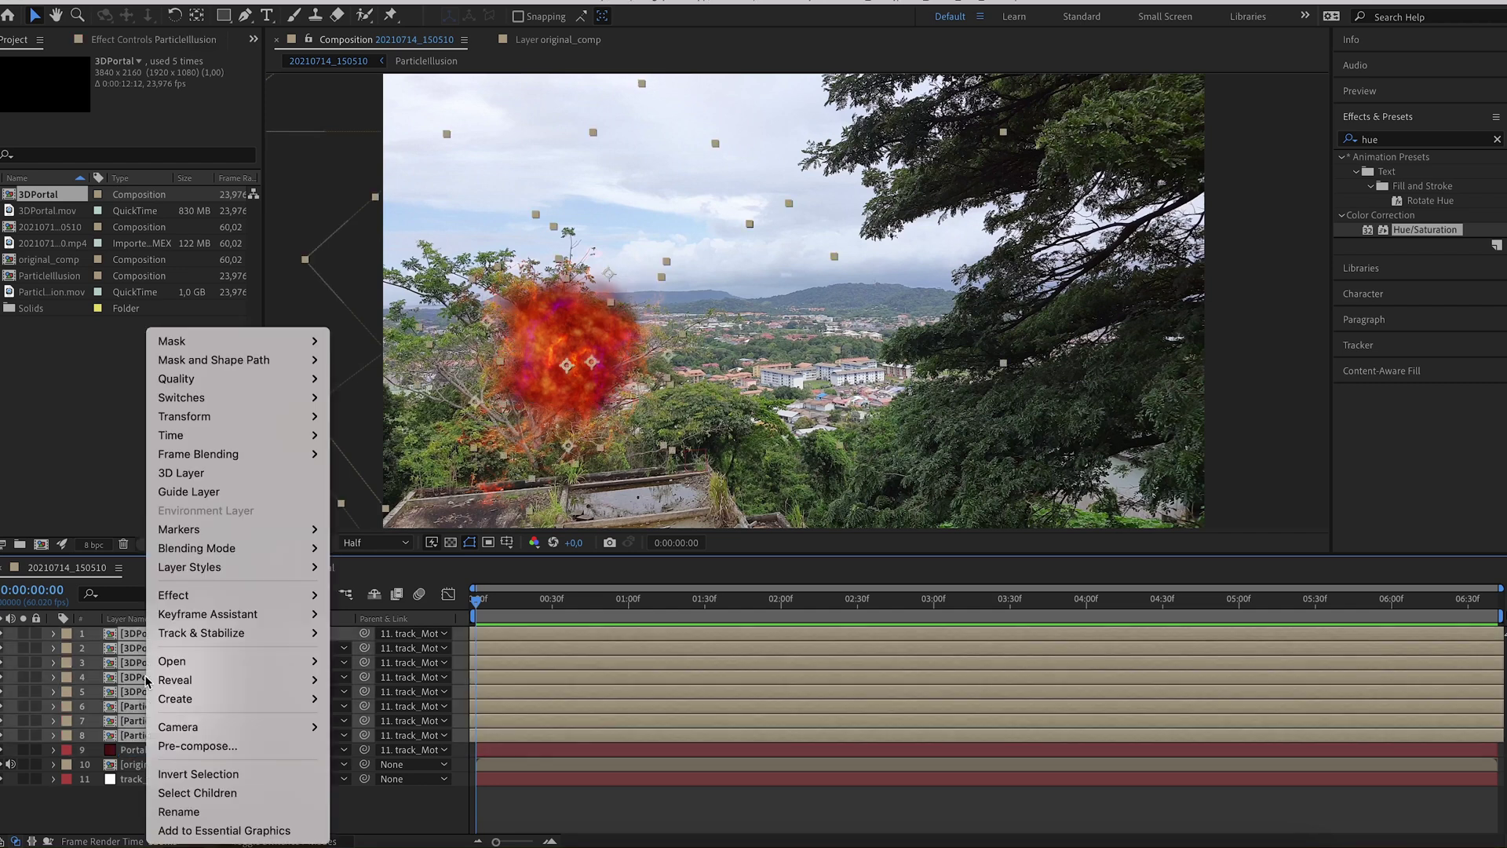
left_click(196, 749)
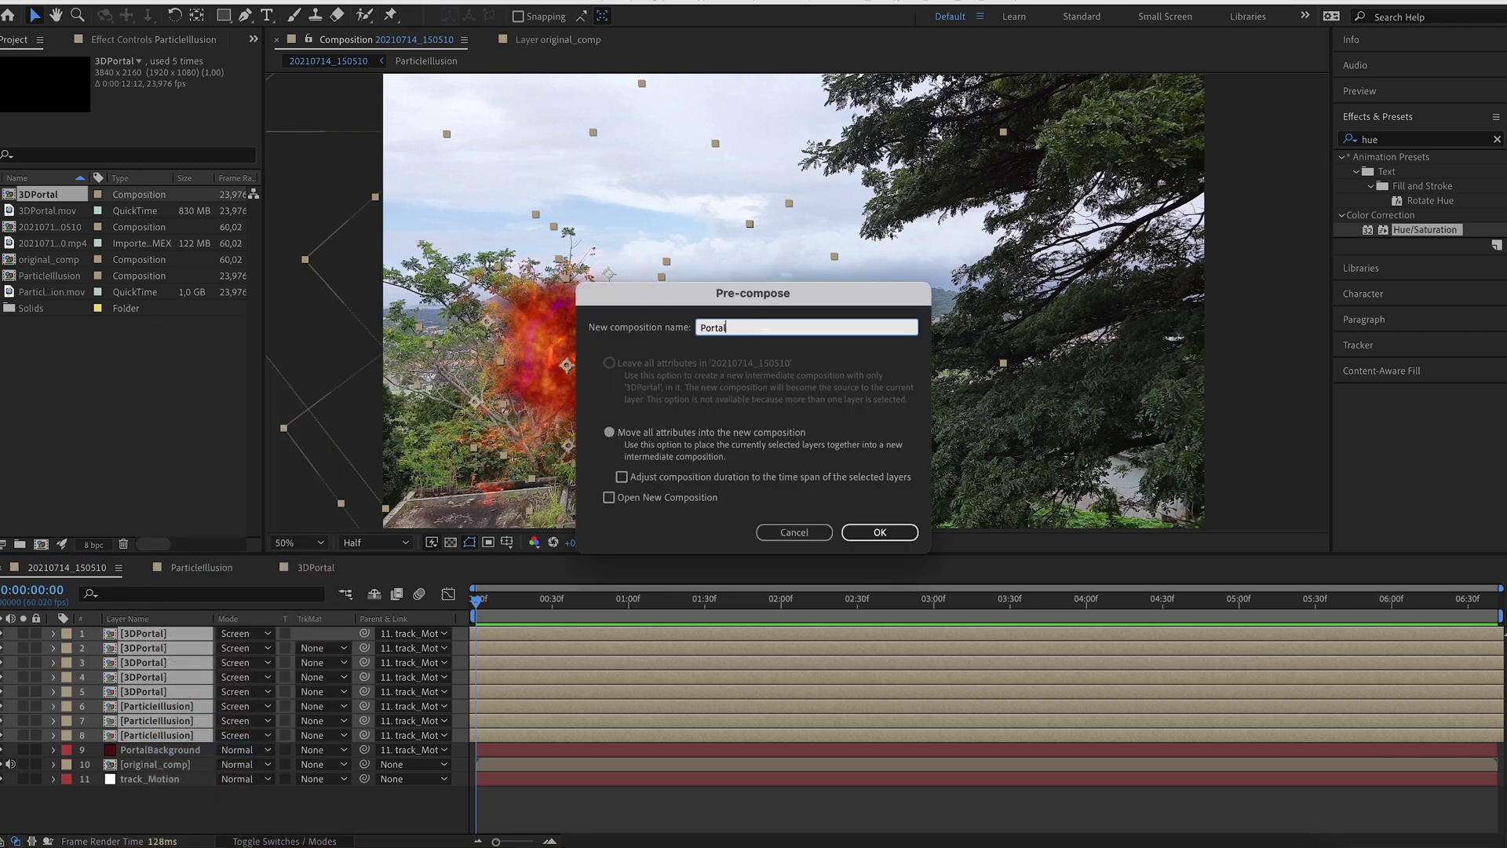
left_click(880, 532)
left_click(243, 634)
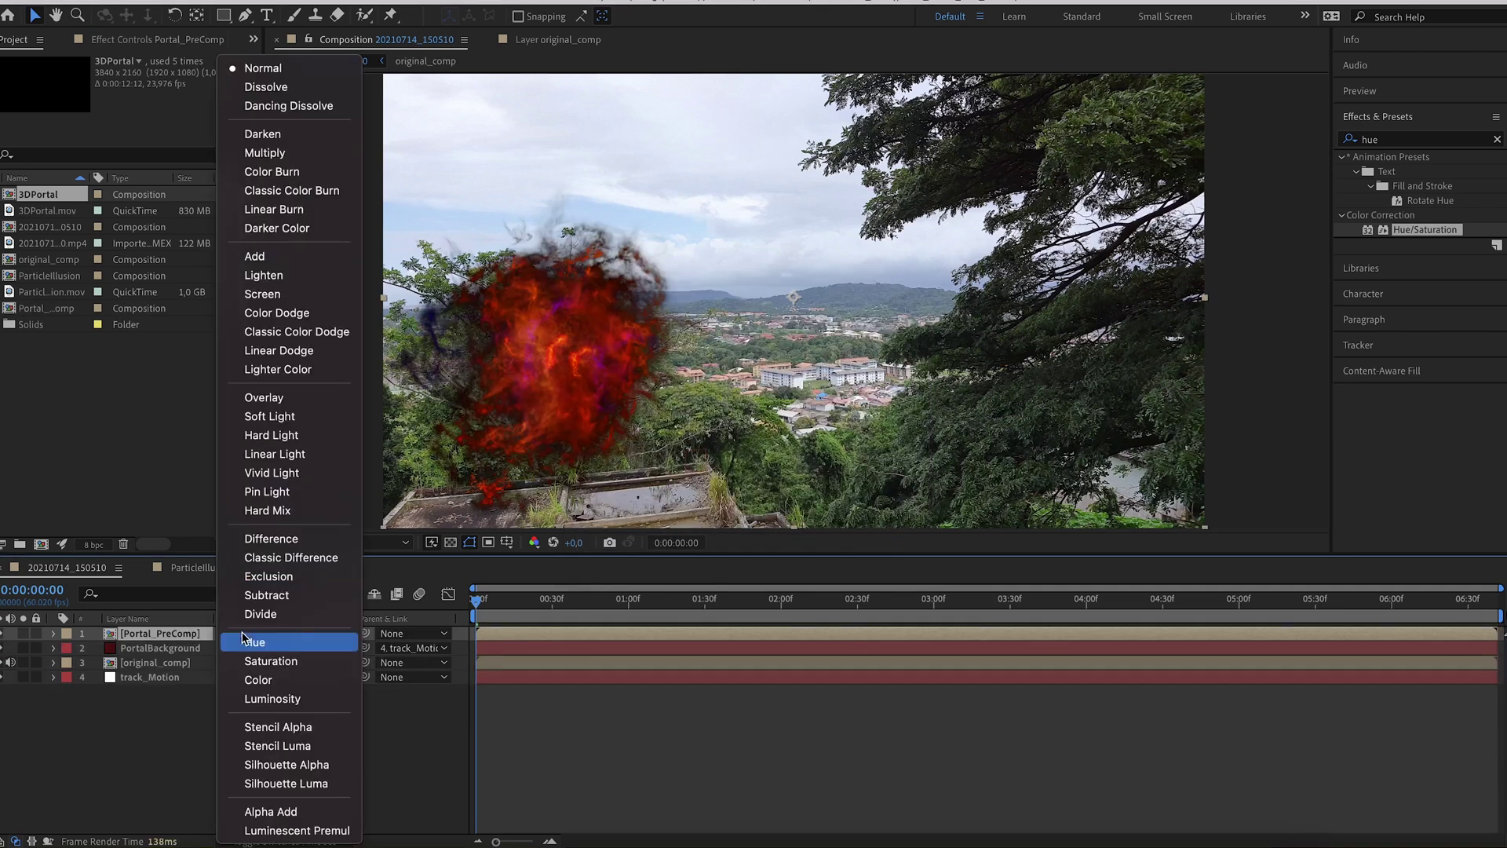
left_click(267, 297)
Step: Copy the track_Motion null from the main composition into Portal_PreComp
double_click(159, 634)
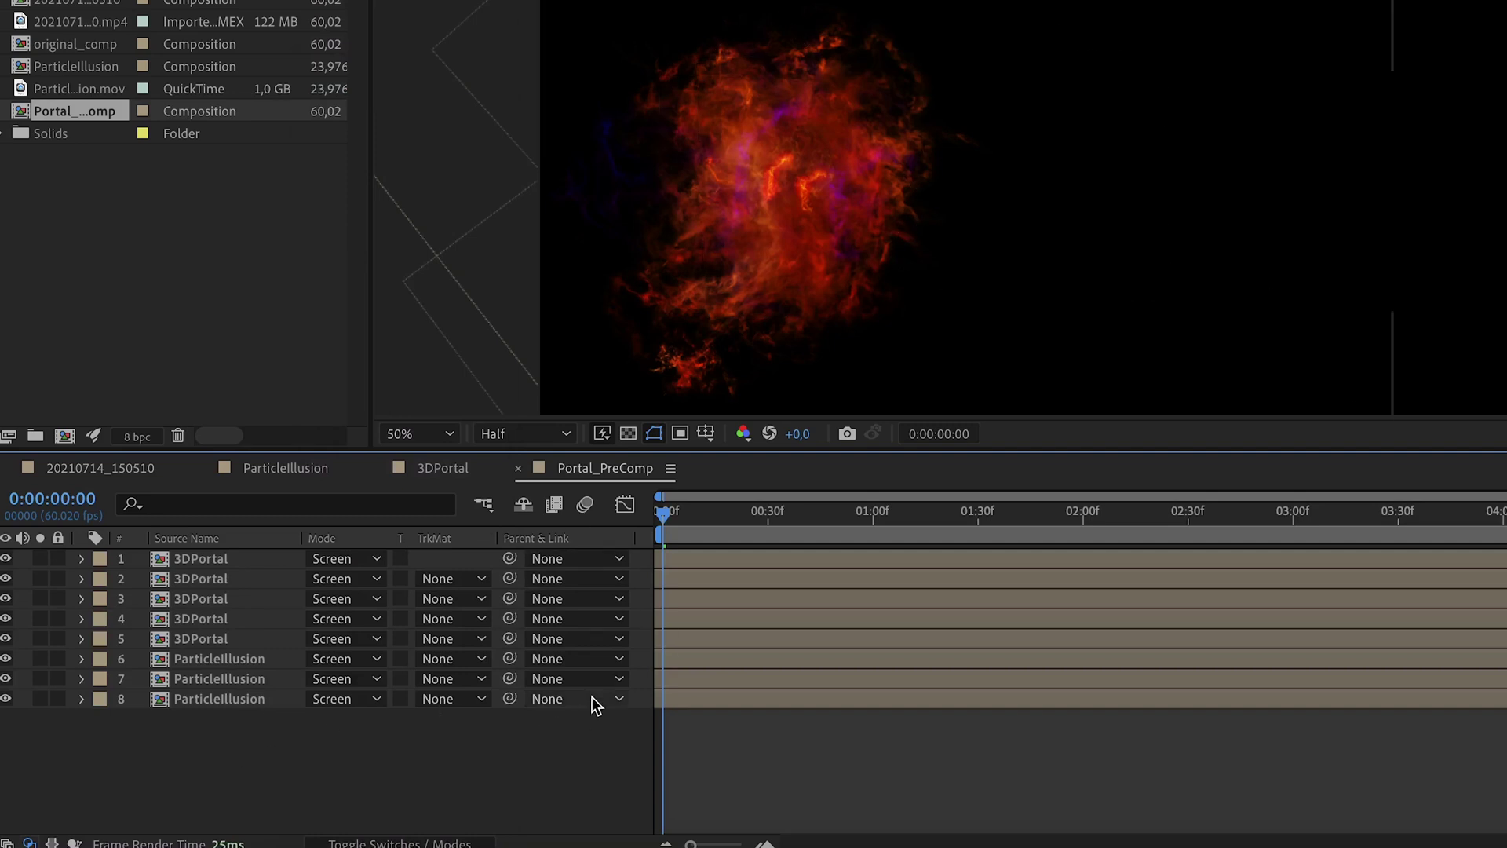
left_click(150, 463)
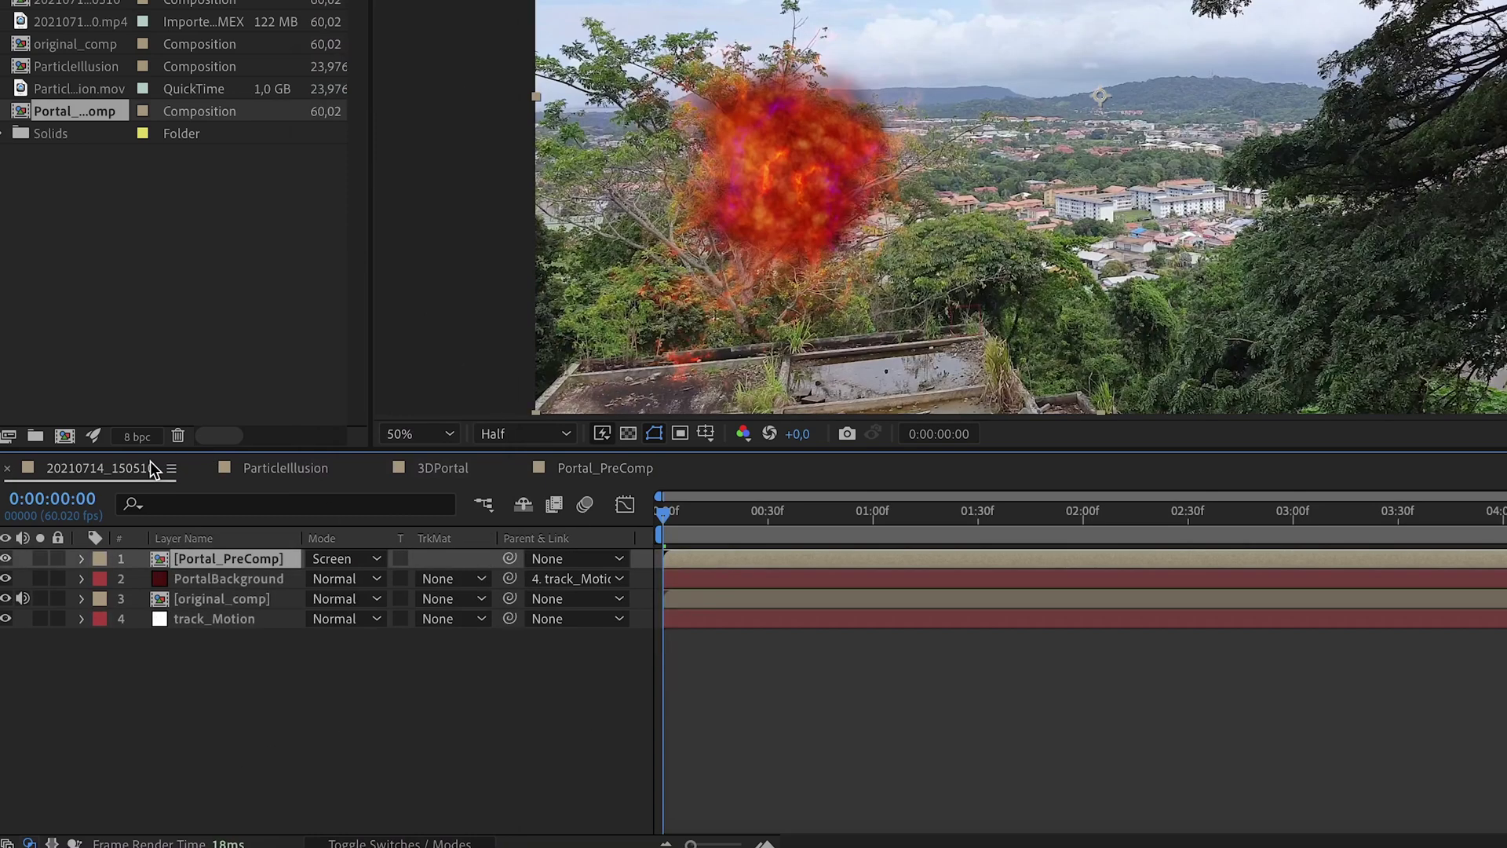
left_click(228, 620)
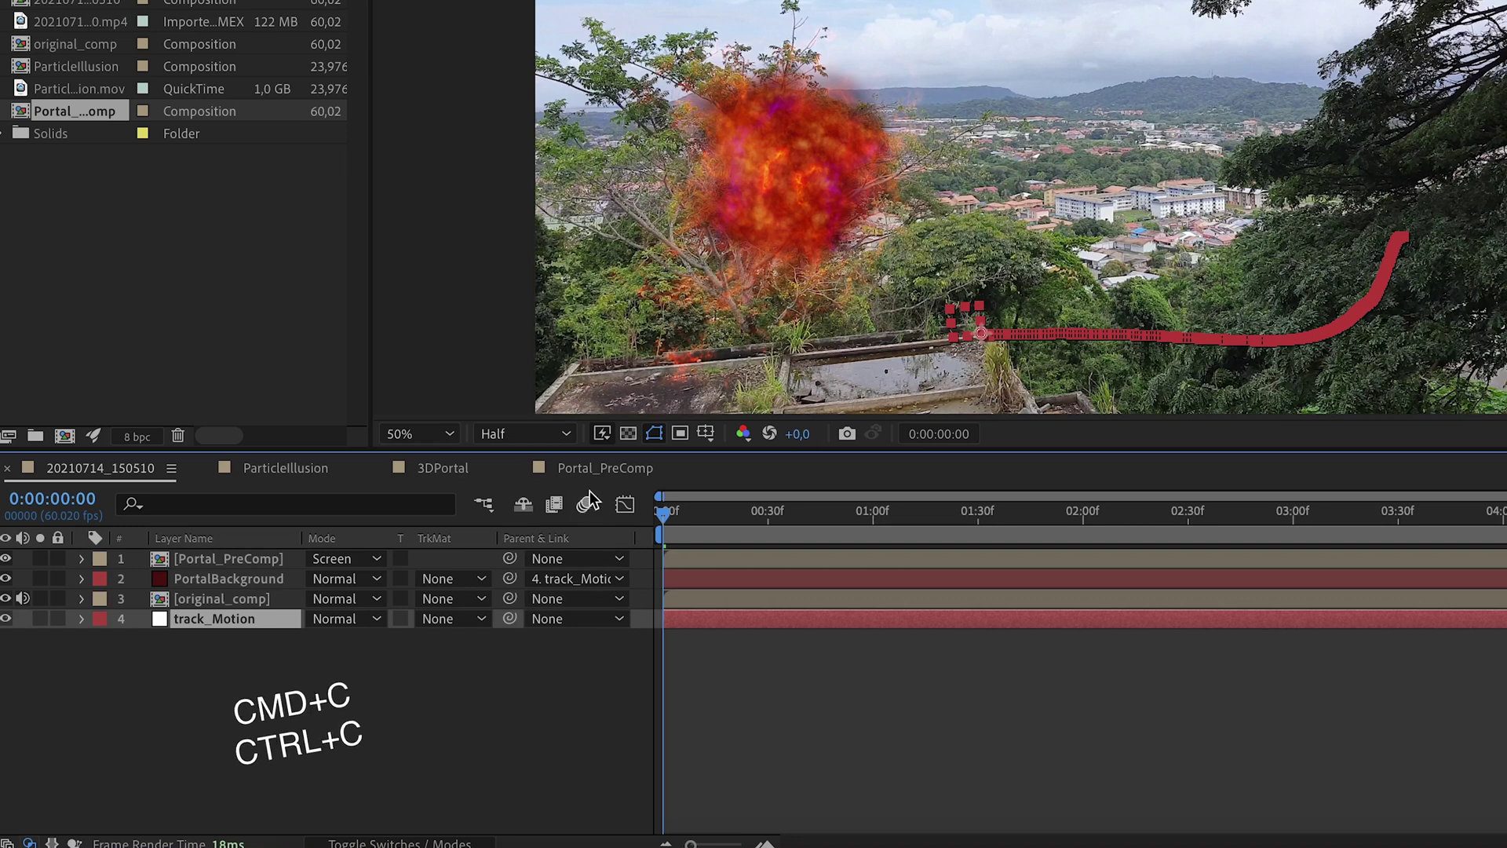
left_click(582, 465)
key("ctrl+v")
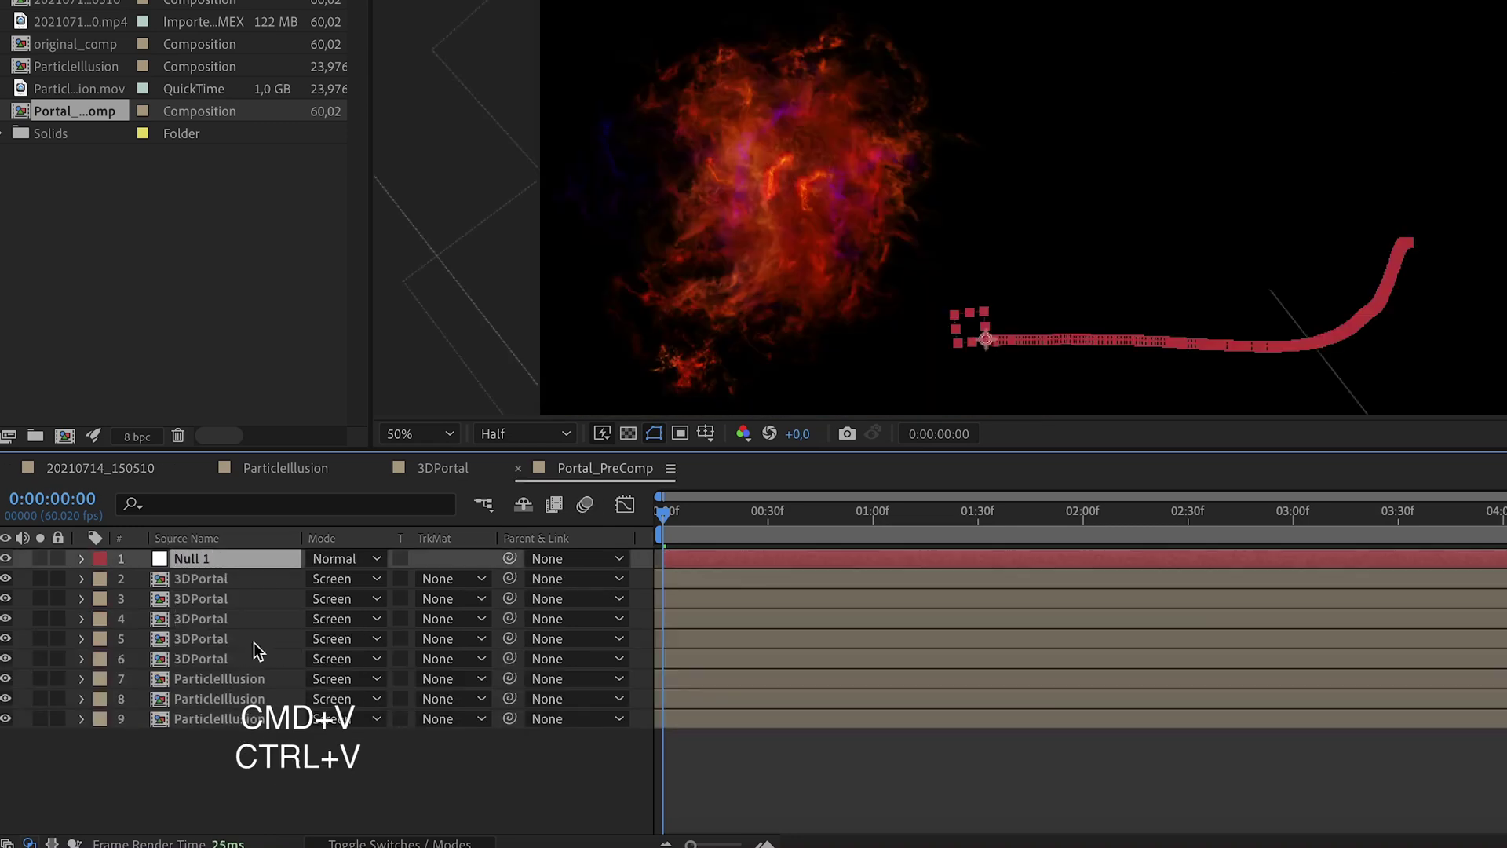
Step: Parent every 3DPortal and ParticleIllusion layer in Portal_PreComp to the pasted null, and scrub the main composition to check the tracking
left_click(223, 717, "shift")
left_click_drag(509, 579, 200, 559)
left_click(101, 467)
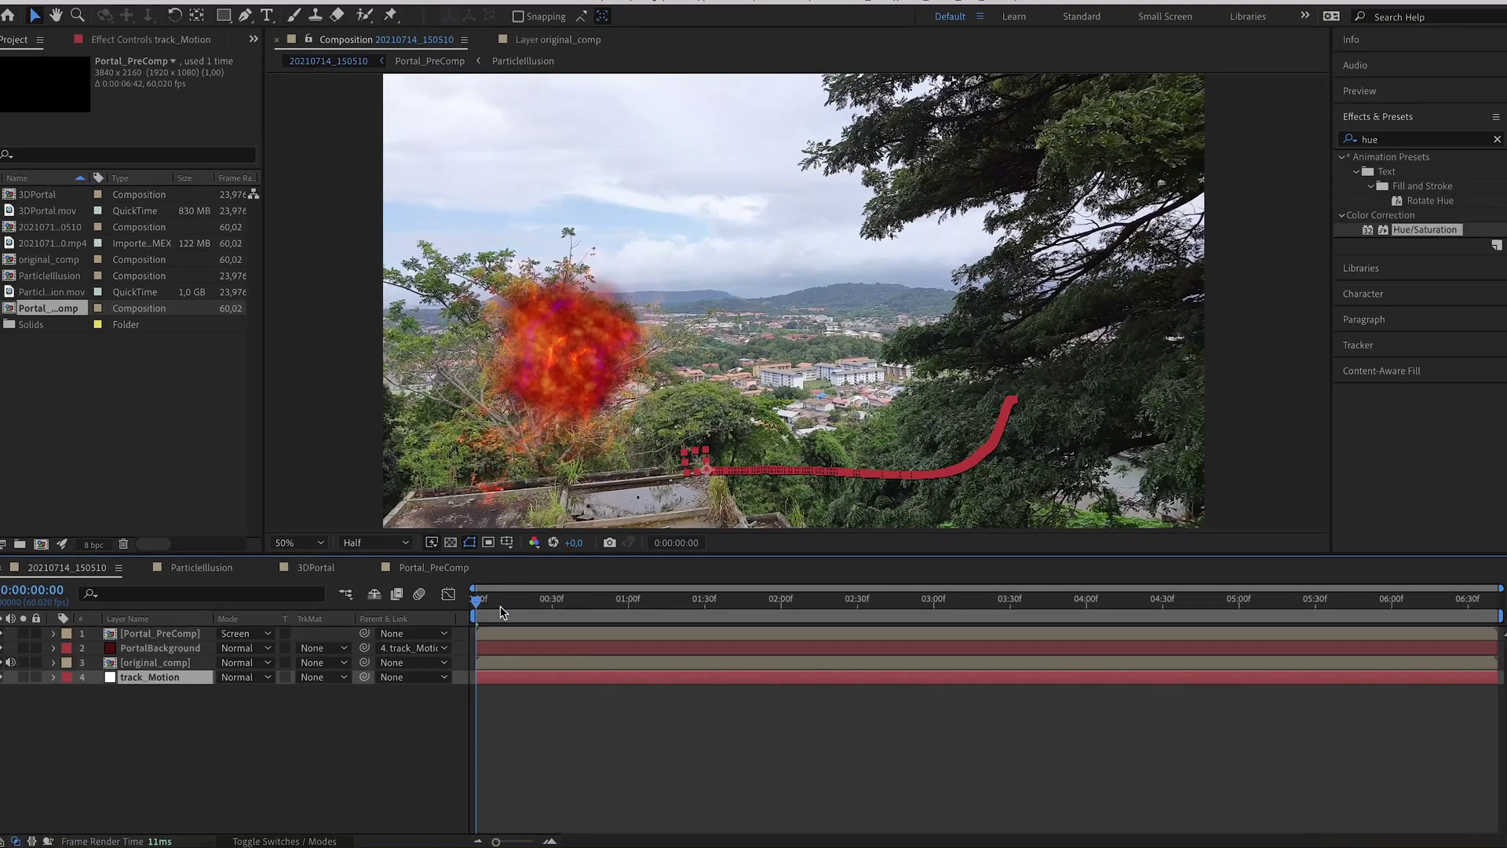
left_click_drag(500, 612, 854, 614)
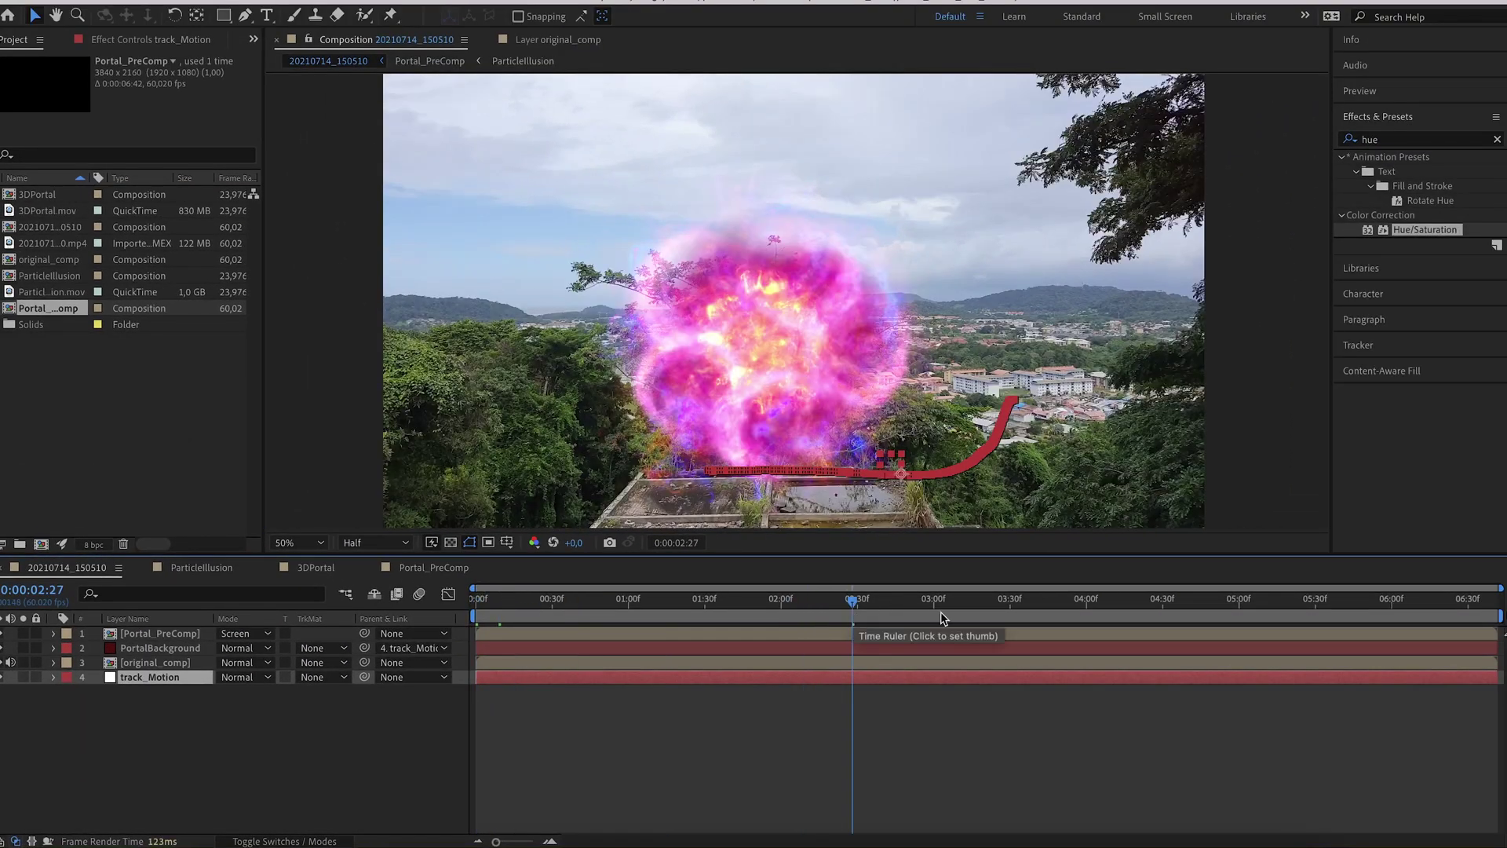
Step: Play the main composition from its start to check that the portal follows the tracked footage
left_click(526, 742)
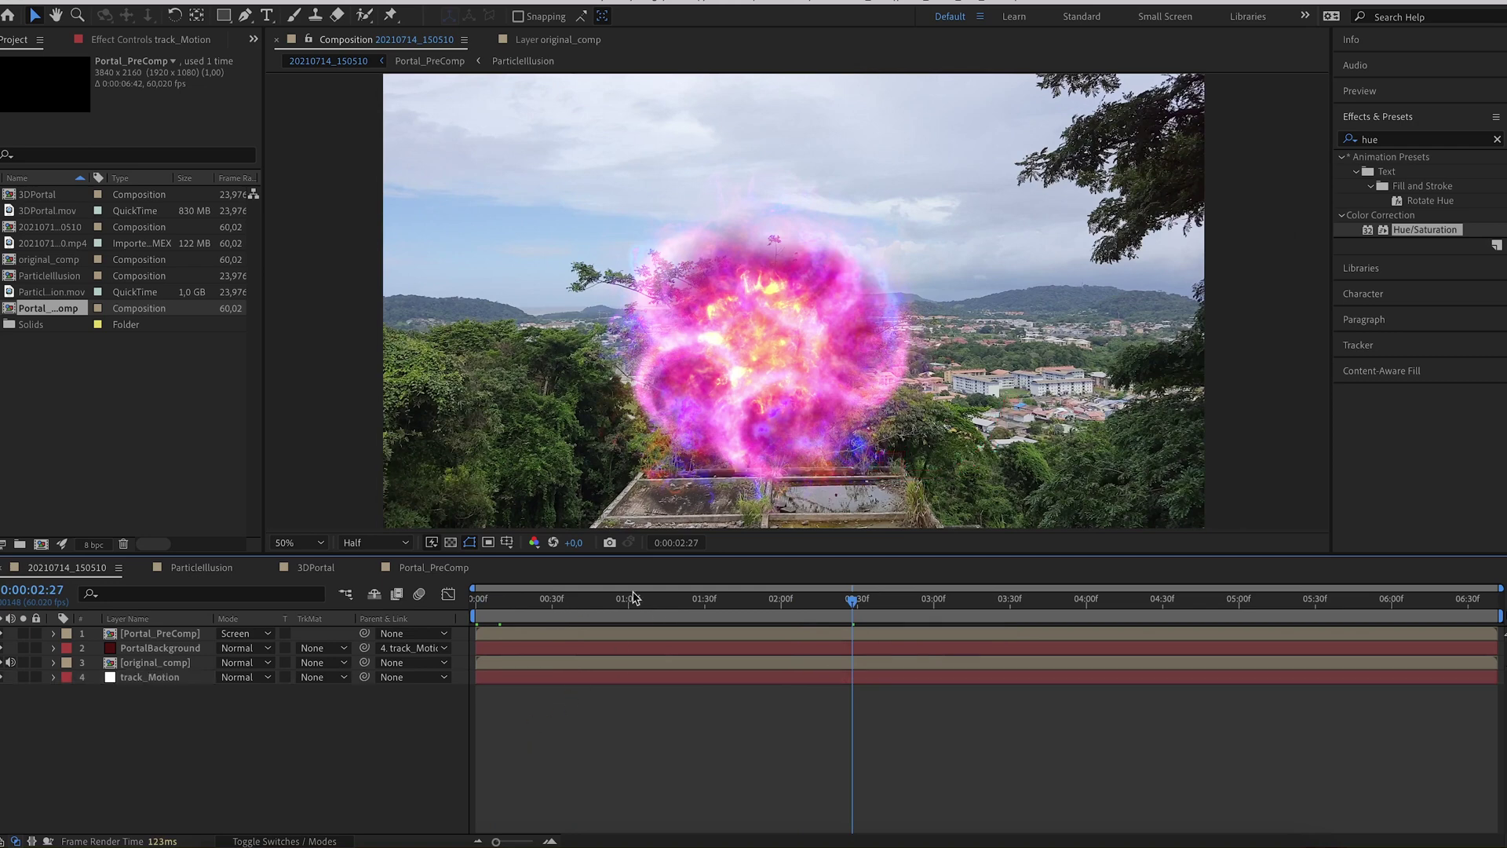
left_click_drag(709, 603, 438, 629)
key("space")
key("space")
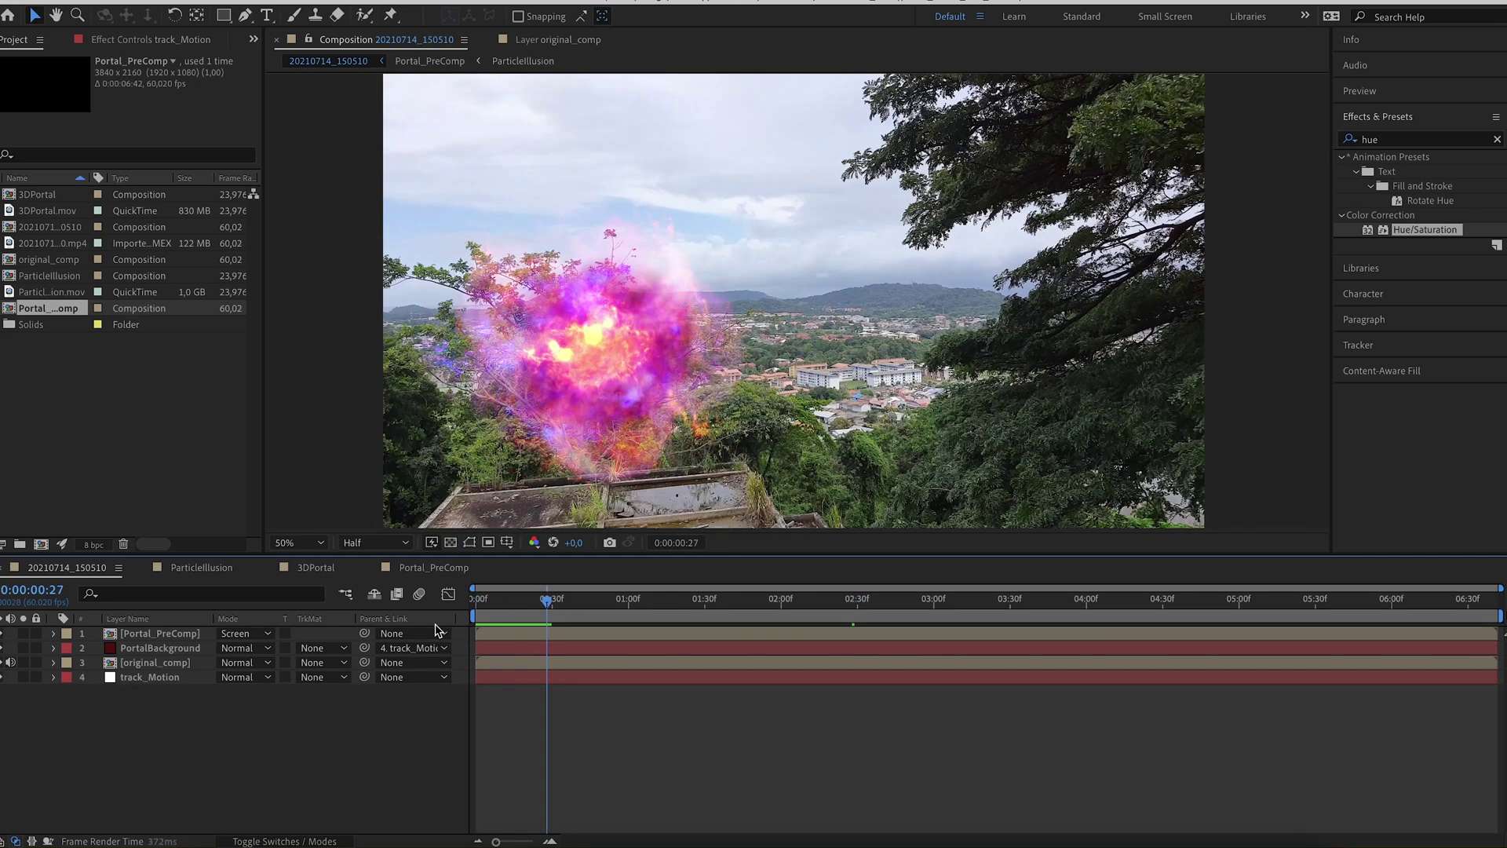
key("space")
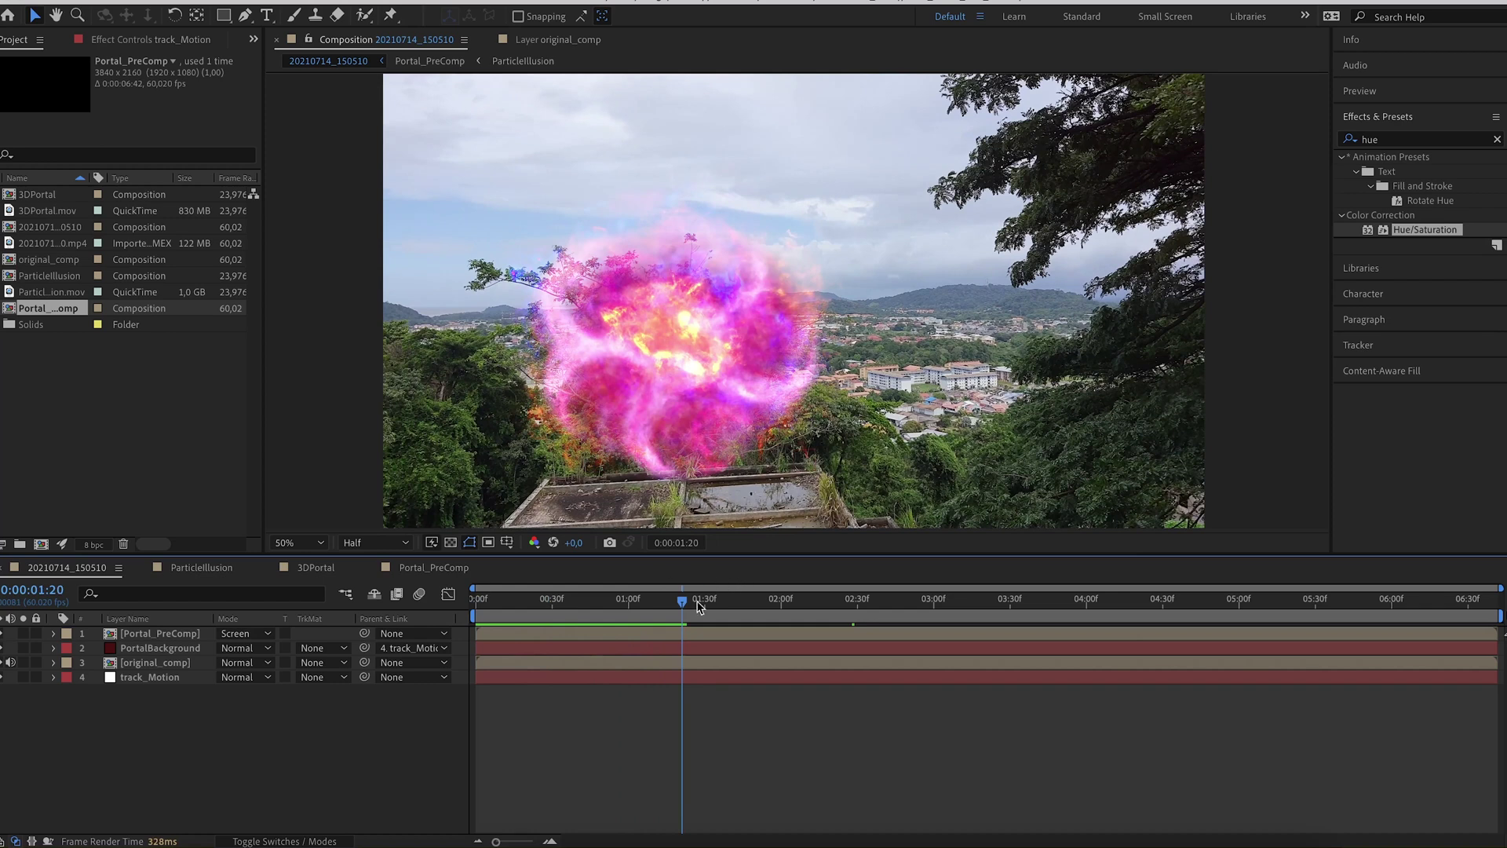
Step: Add an adjustment layer named Vector_Blur and apply the CC Vector Blur effect to it
right_click(214, 703)
mouse_move(251, 634)
left_click(479, 765)
type("Vector_Blur")
key("Return")
left_click(1374, 140)
type("vector")
left_click_drag(1395, 176, 671, 626)
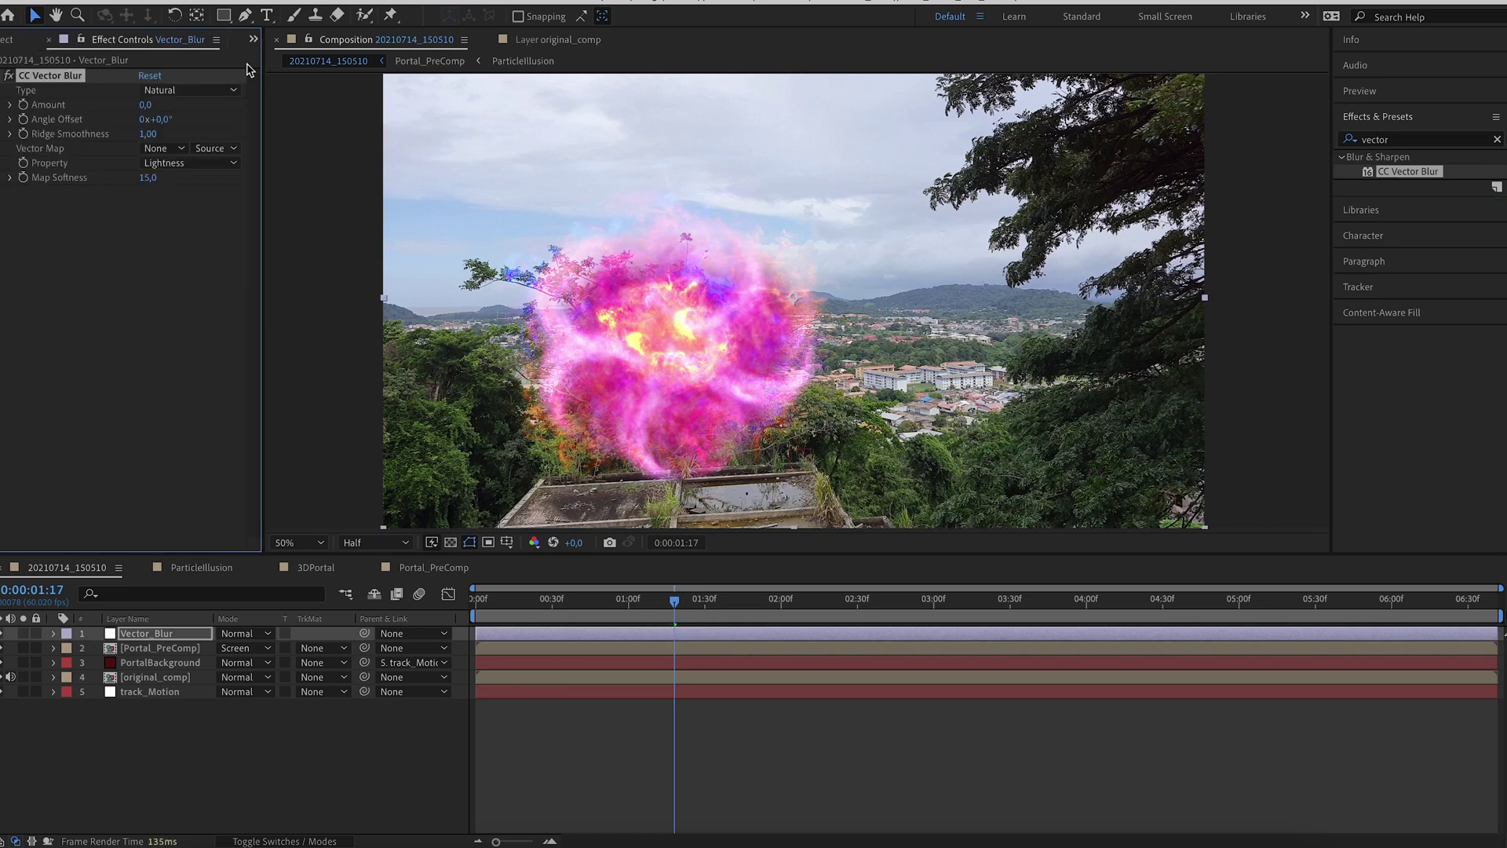
Step: Set the vector blur's Amount to 27 and Ridge Smoothness to 5, with Portal_PreComp as the Vector Map
left_click_drag(139, 112, 146, 111)
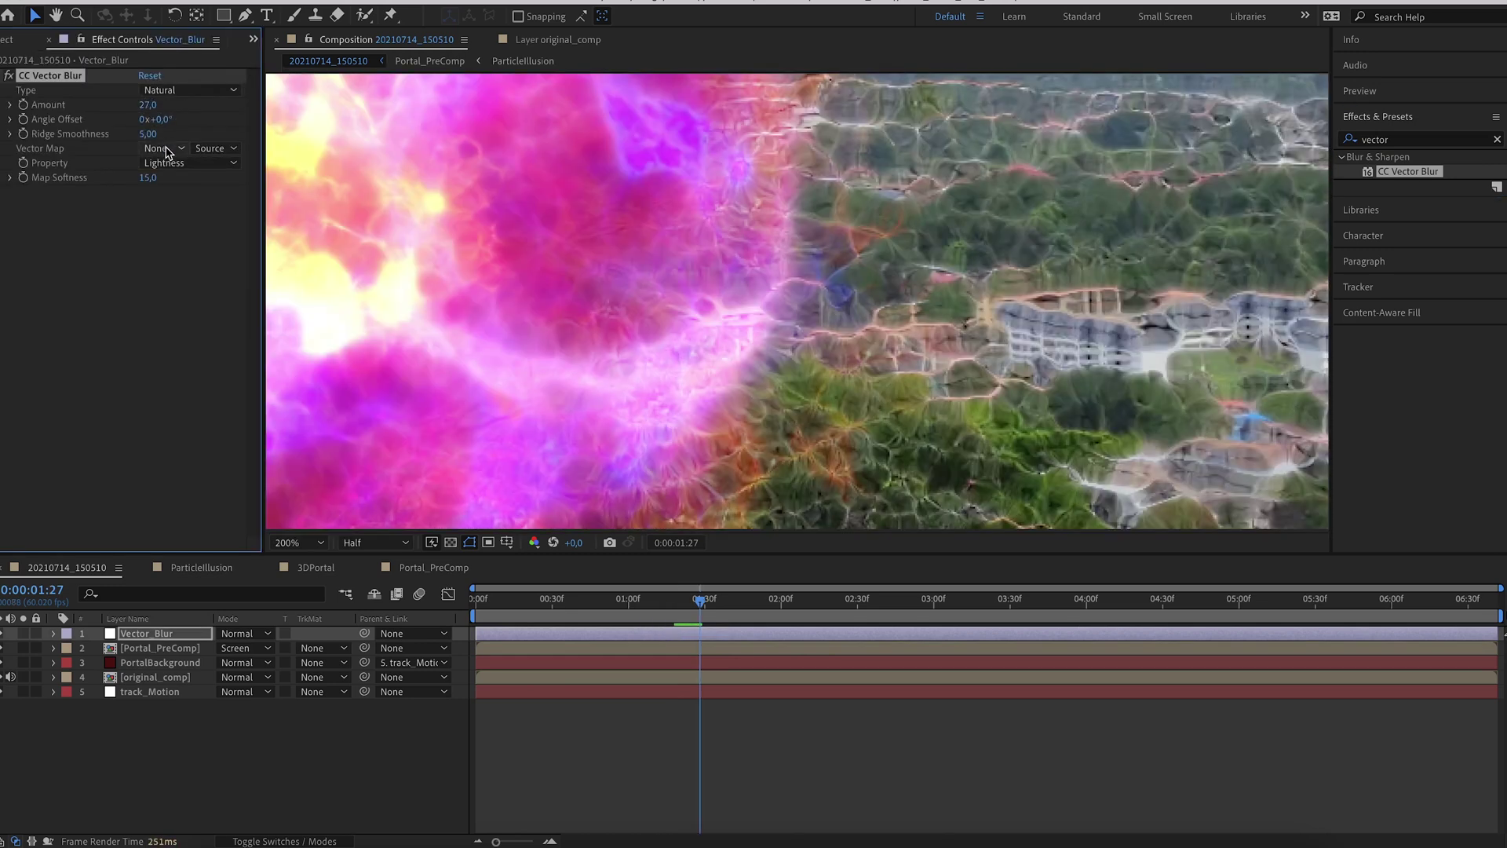
left_click(165, 150)
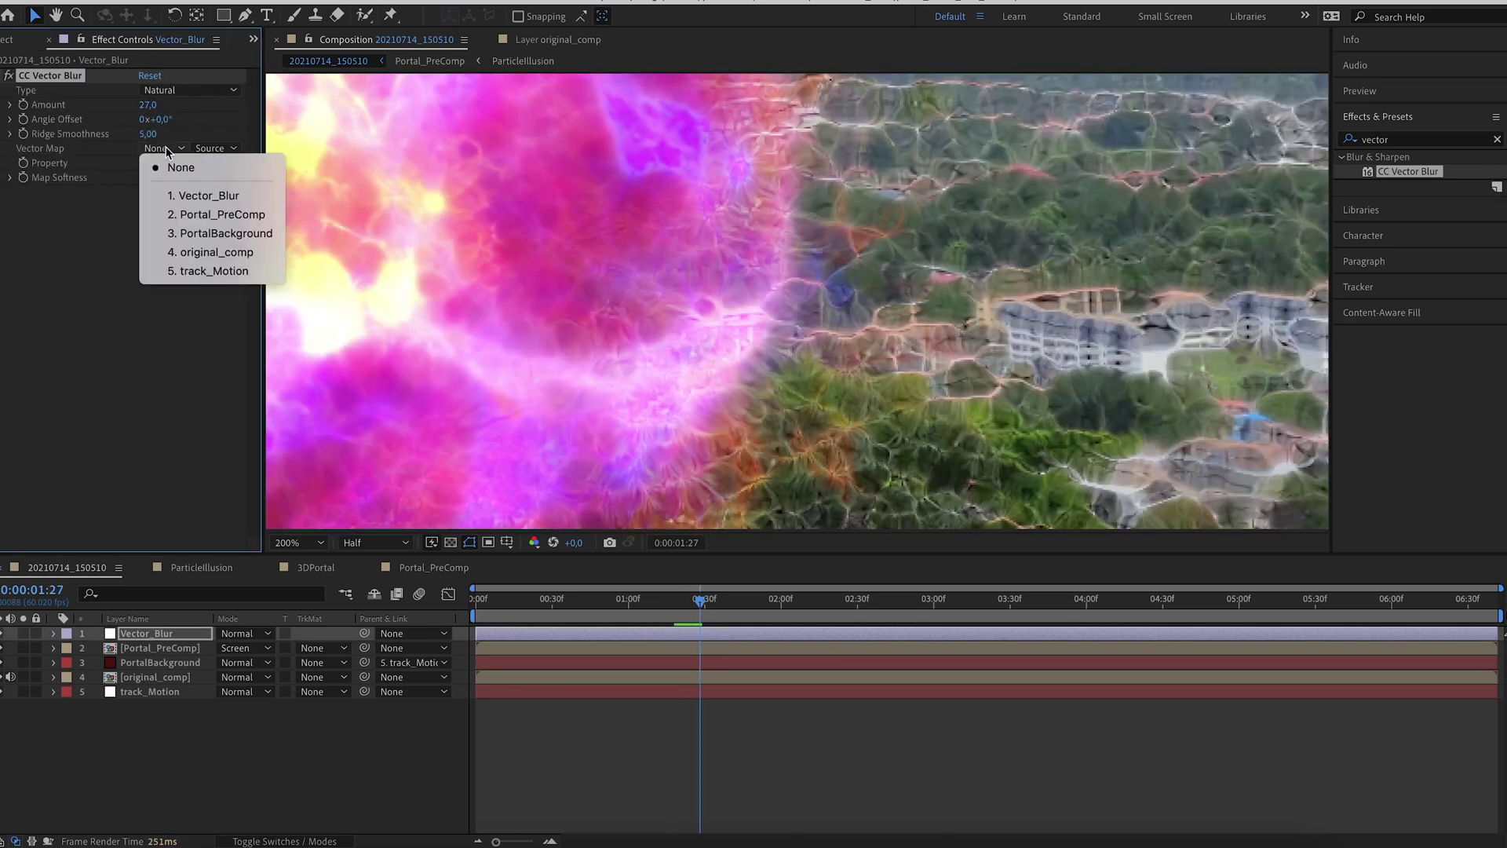
left_click(201, 214)
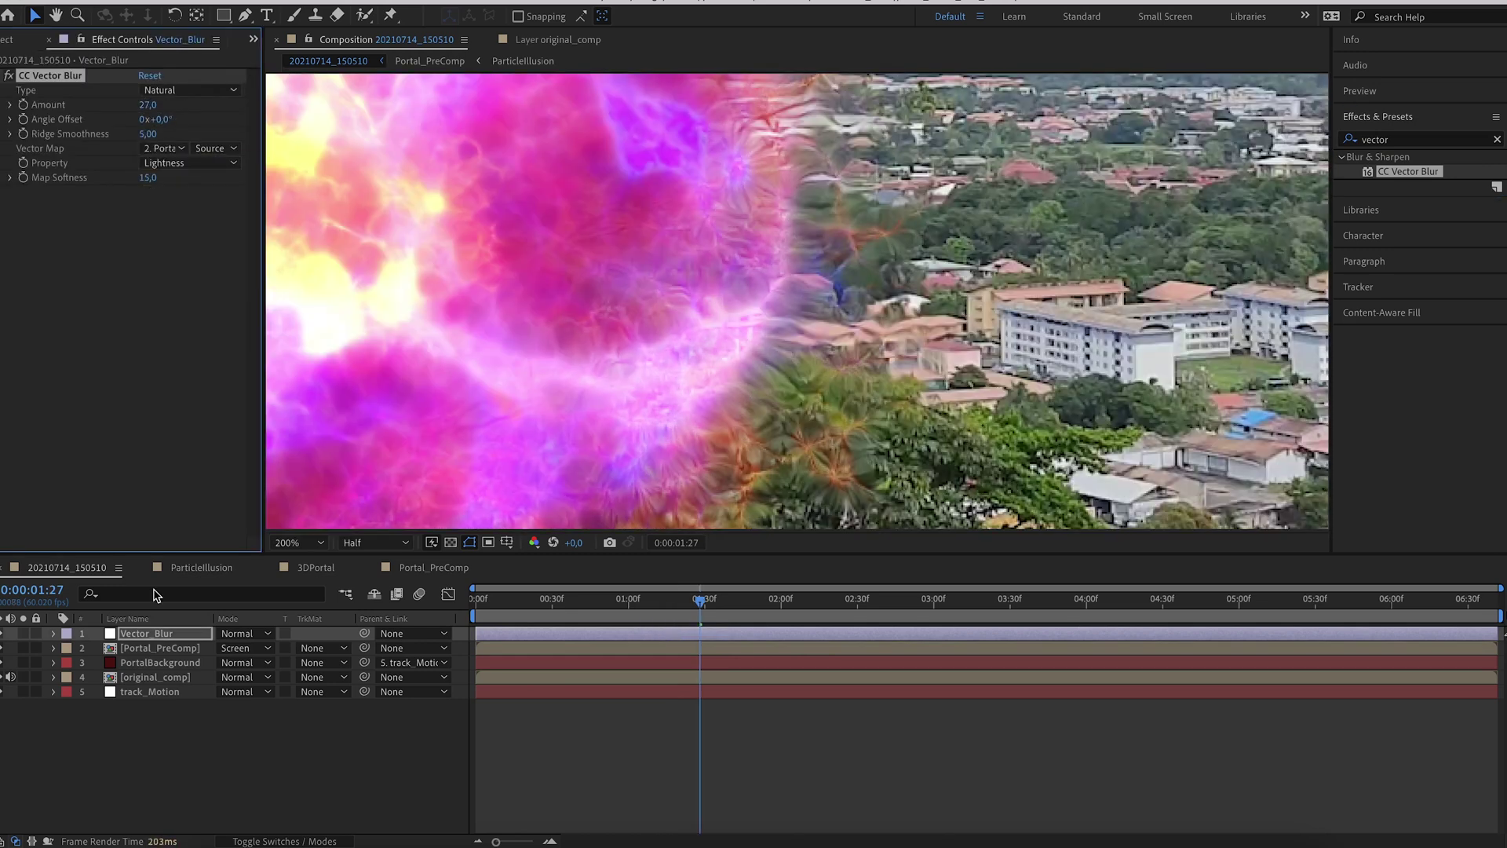
Step: Place the Vector_Blur layer directly below Portal_PreComp and readjust the blur amount
left_click_drag(161, 635, 162, 654)
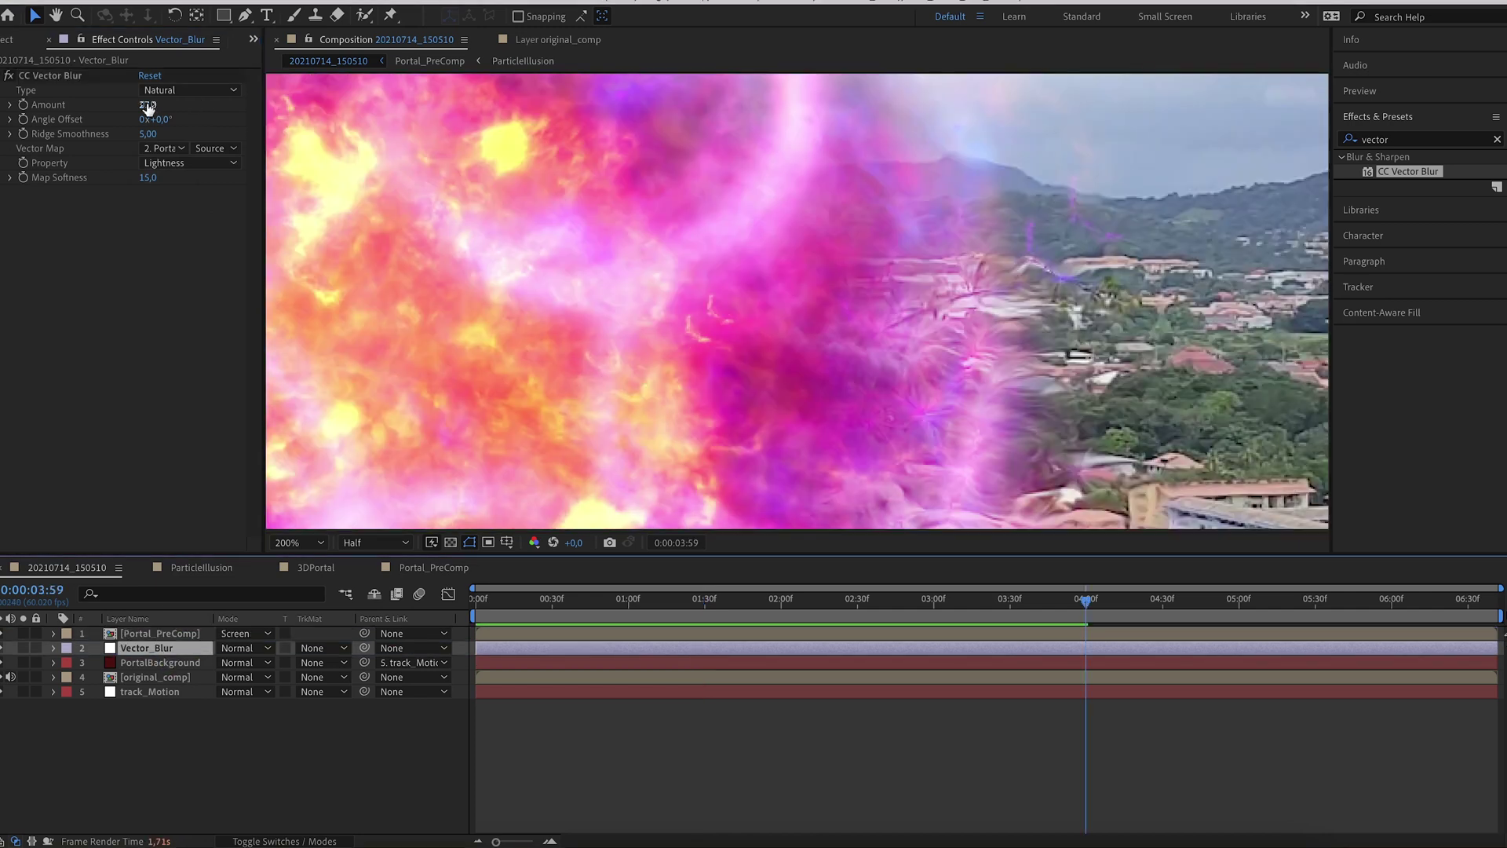
left_click_drag(151, 106, 161, 104)
scroll(539, 200, "down", 2)
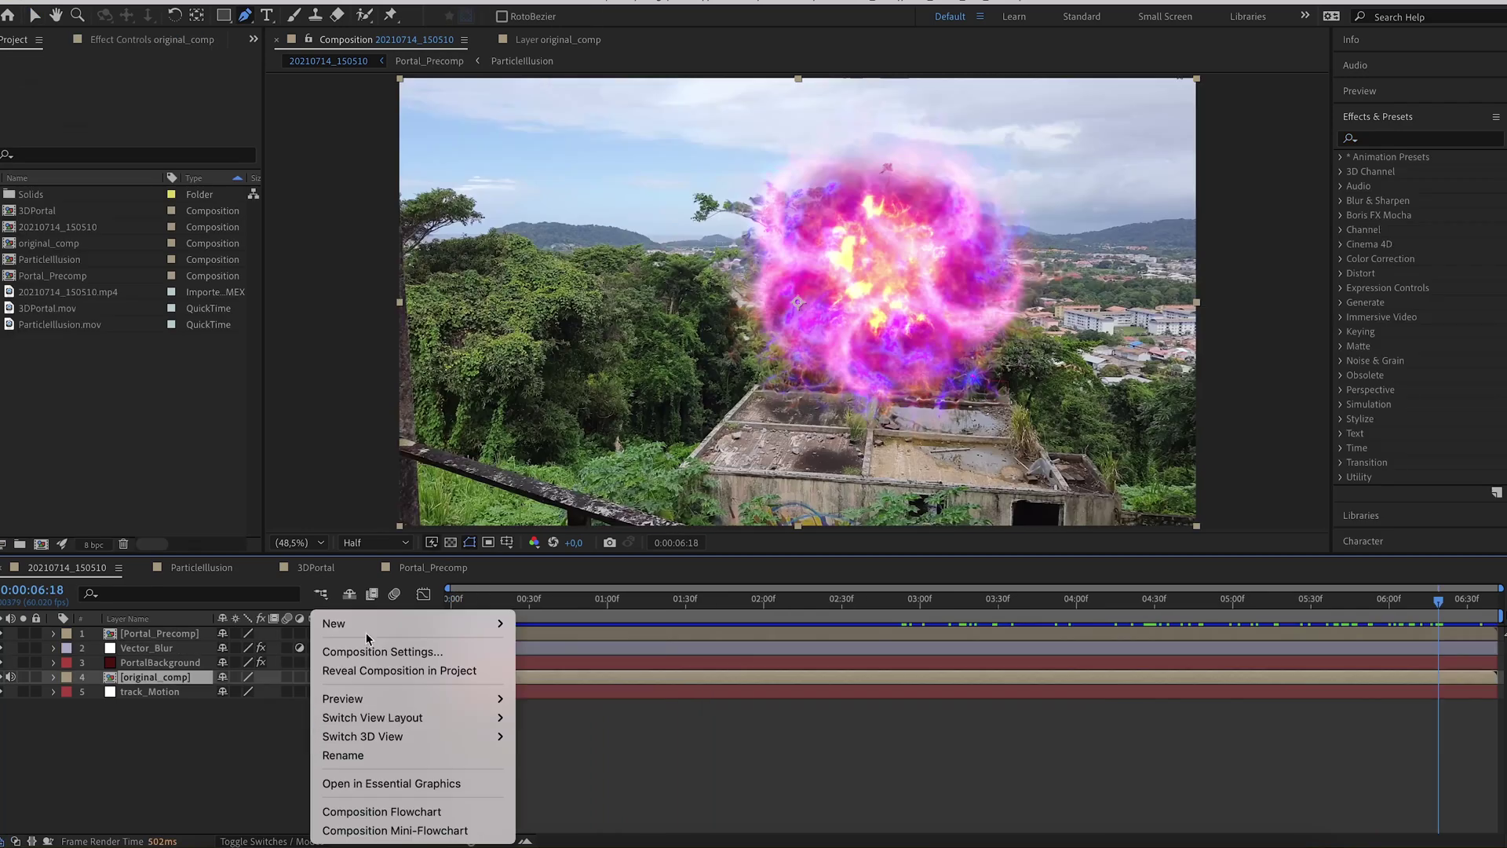
Step: Create a magenta solid named LightOnGround above the original_comp layer
mouse_move(345, 623)
left_click(543, 671)
left_click(738, 488)
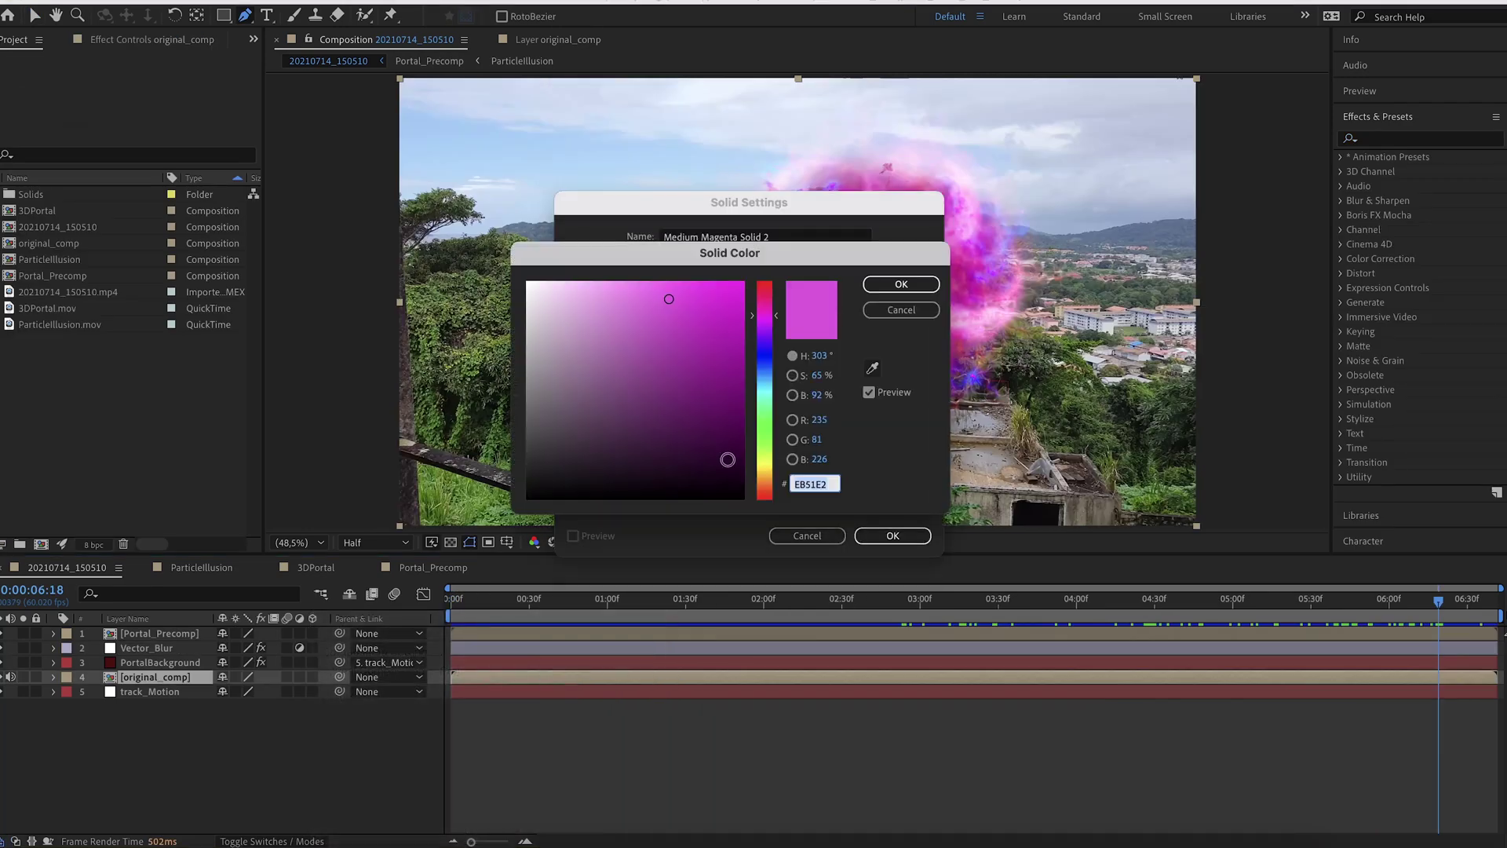
left_click(885, 289)
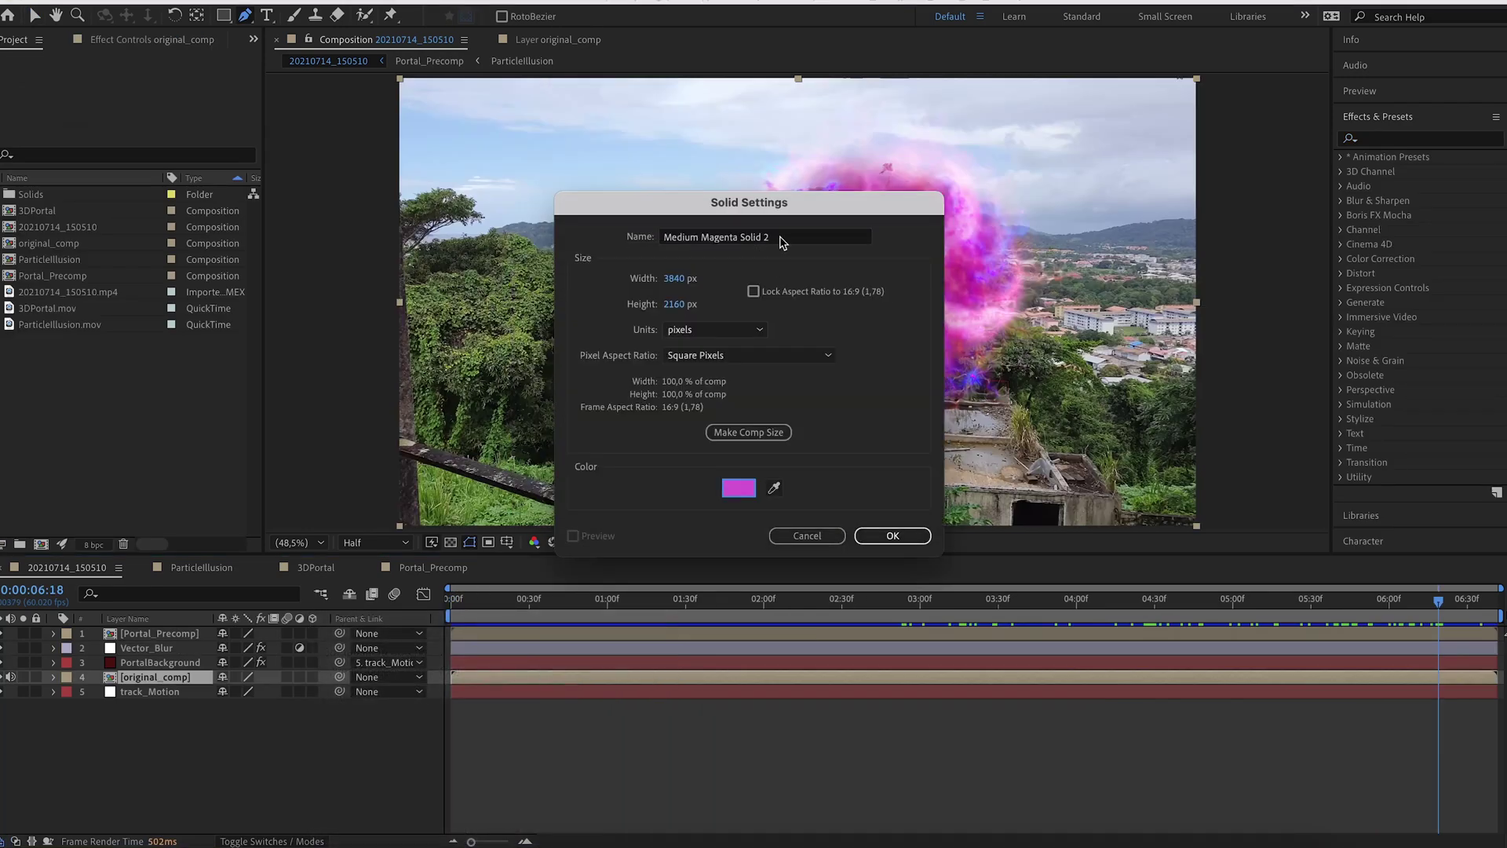
type("LightOnGround")
key("Return")
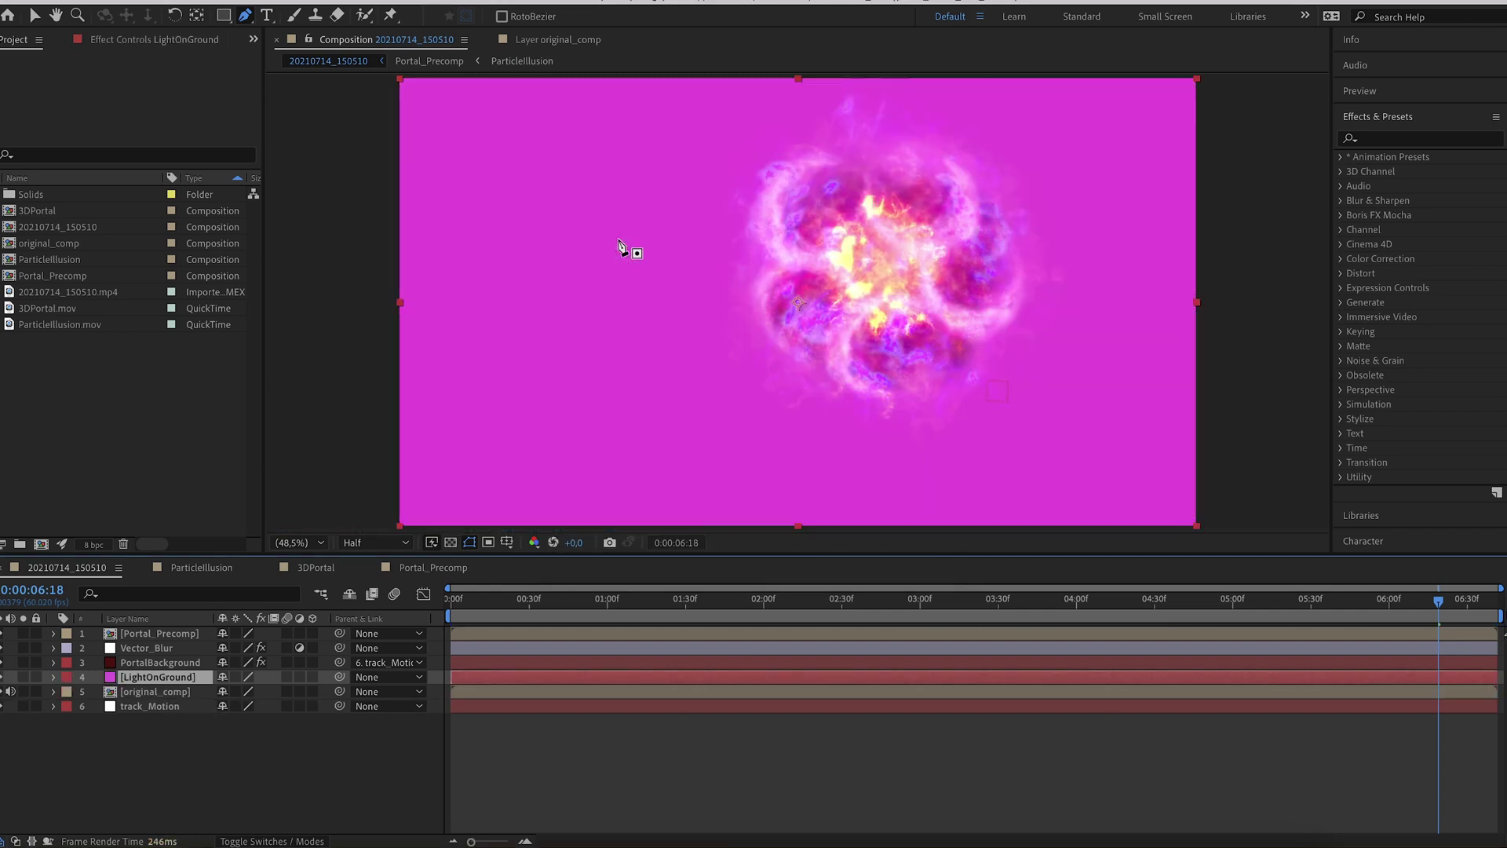
Step: Lower the LightOnGround opacity to 24% and draw a mask on the concrete floor beneath the portal
key("t")
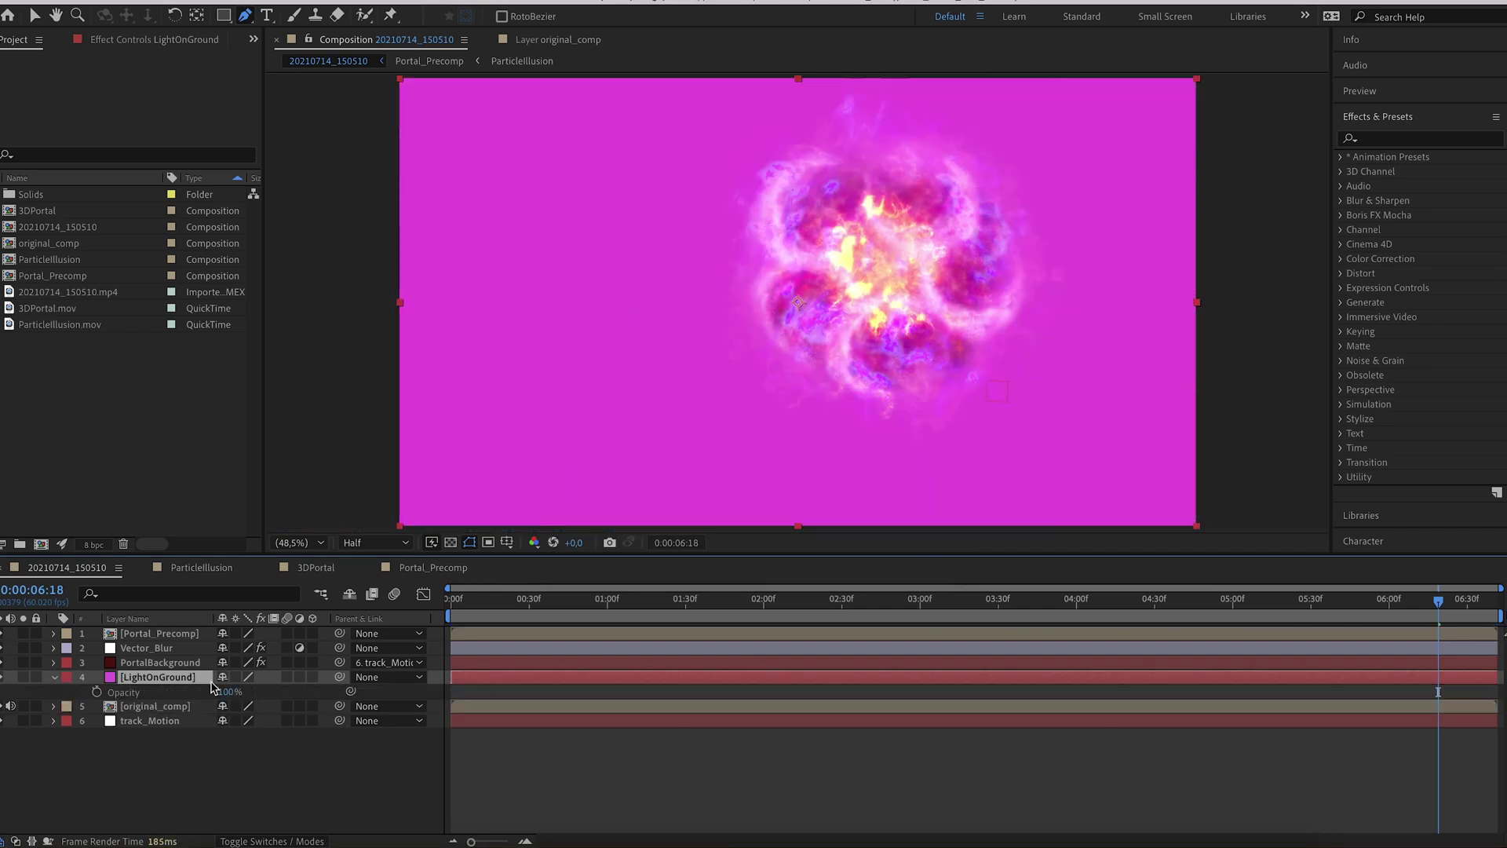
left_click_drag(226, 689, 169, 689)
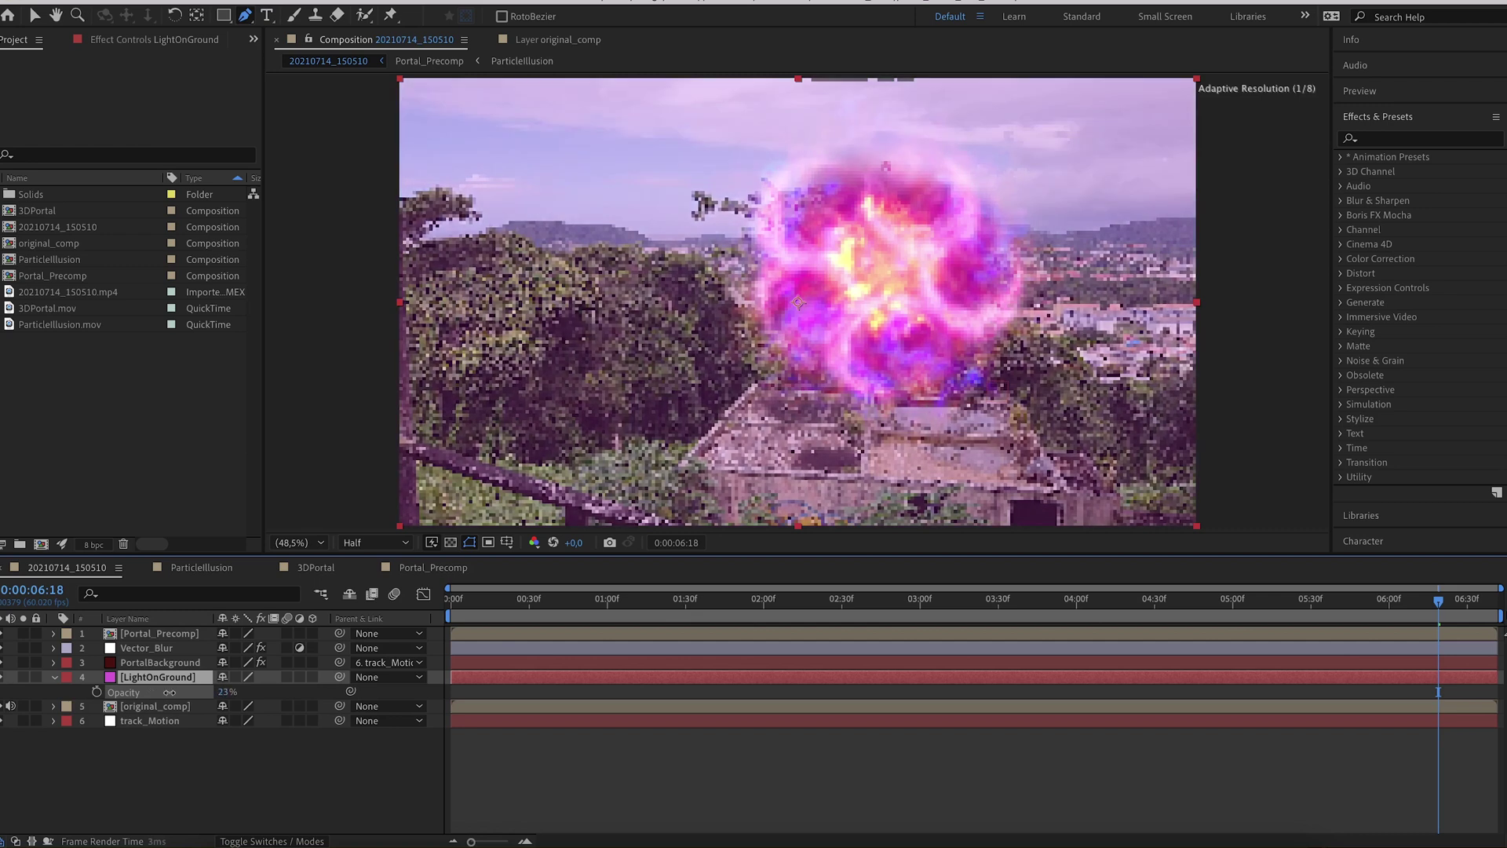
left_click(842, 423)
left_click(790, 426)
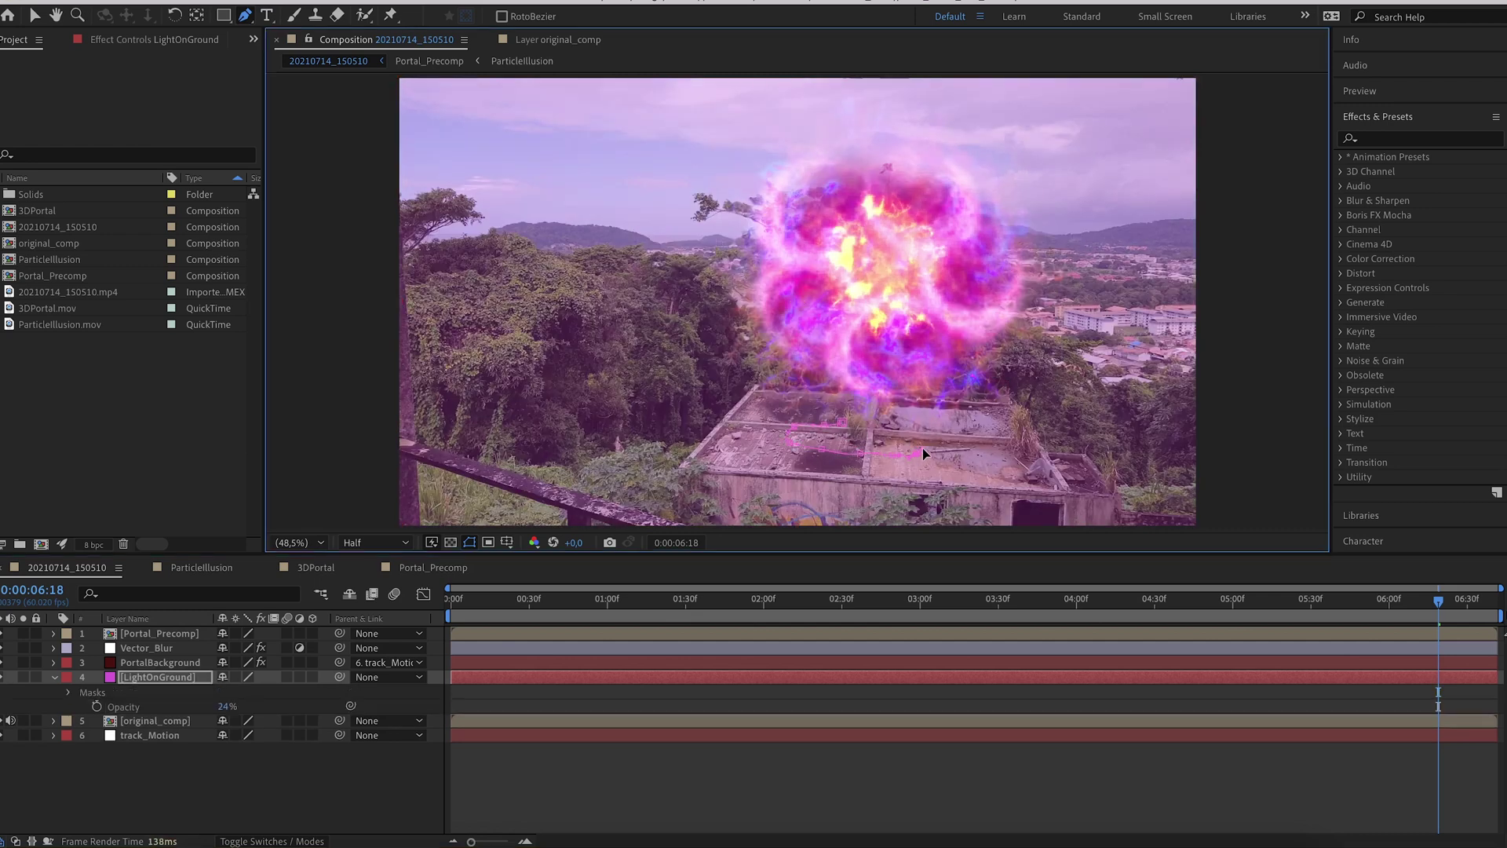
left_click(842, 424)
Step: Restore the LightOnGround opacity to 100% and soften its mask with a 353-pixel feather and 35-pixel expansion
left_click_drag(223, 713, 233, 707)
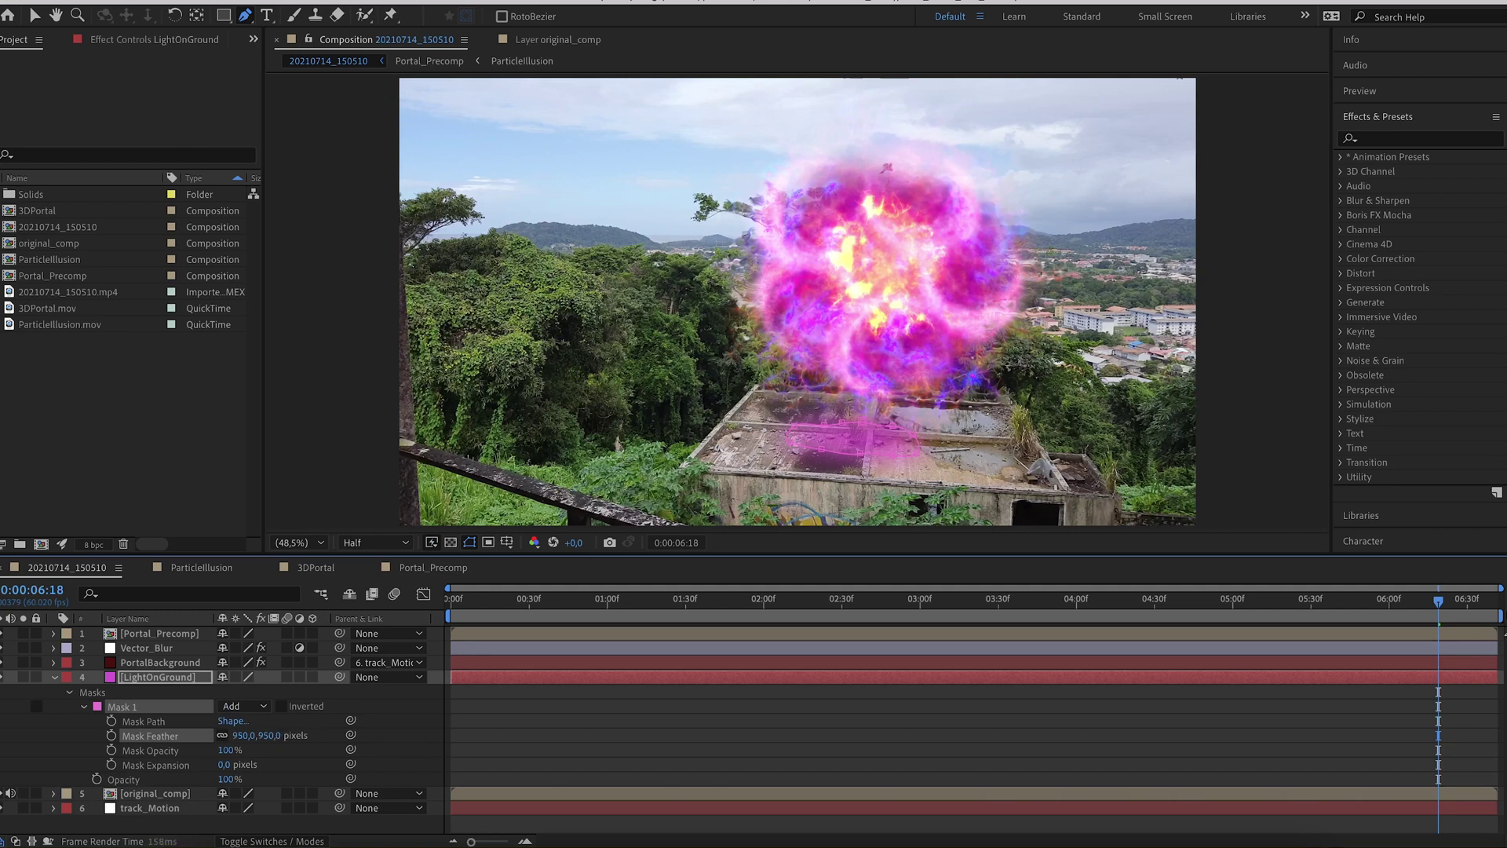
left_click_drag(219, 764, 202, 765)
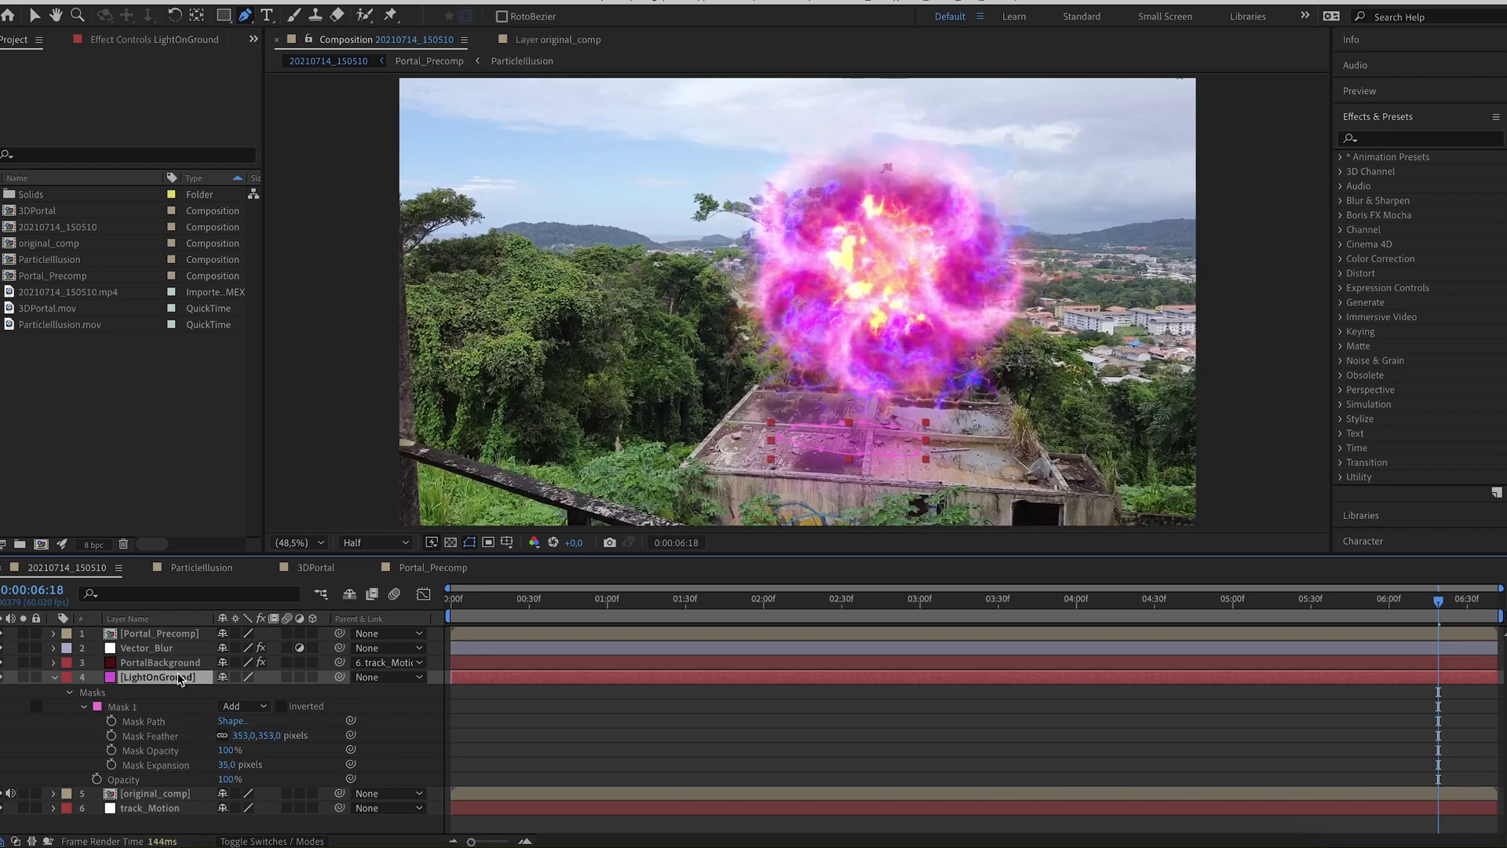
Step: Change the LightOnGround layer's blending mode so the magenta light blends into the floor
right_click(178, 674)
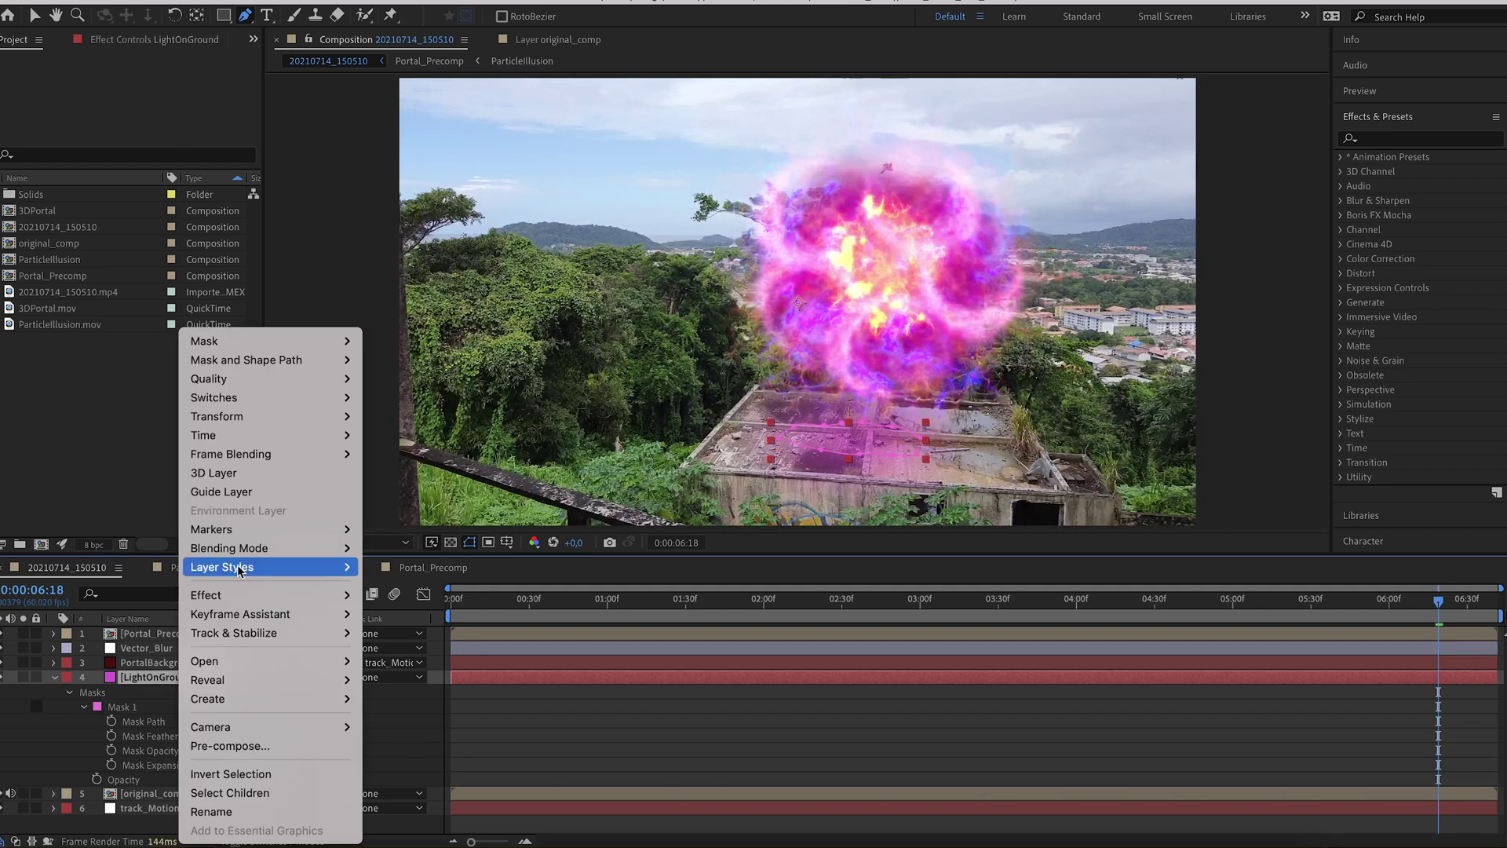
mouse_move(237, 549)
left_click(416, 398)
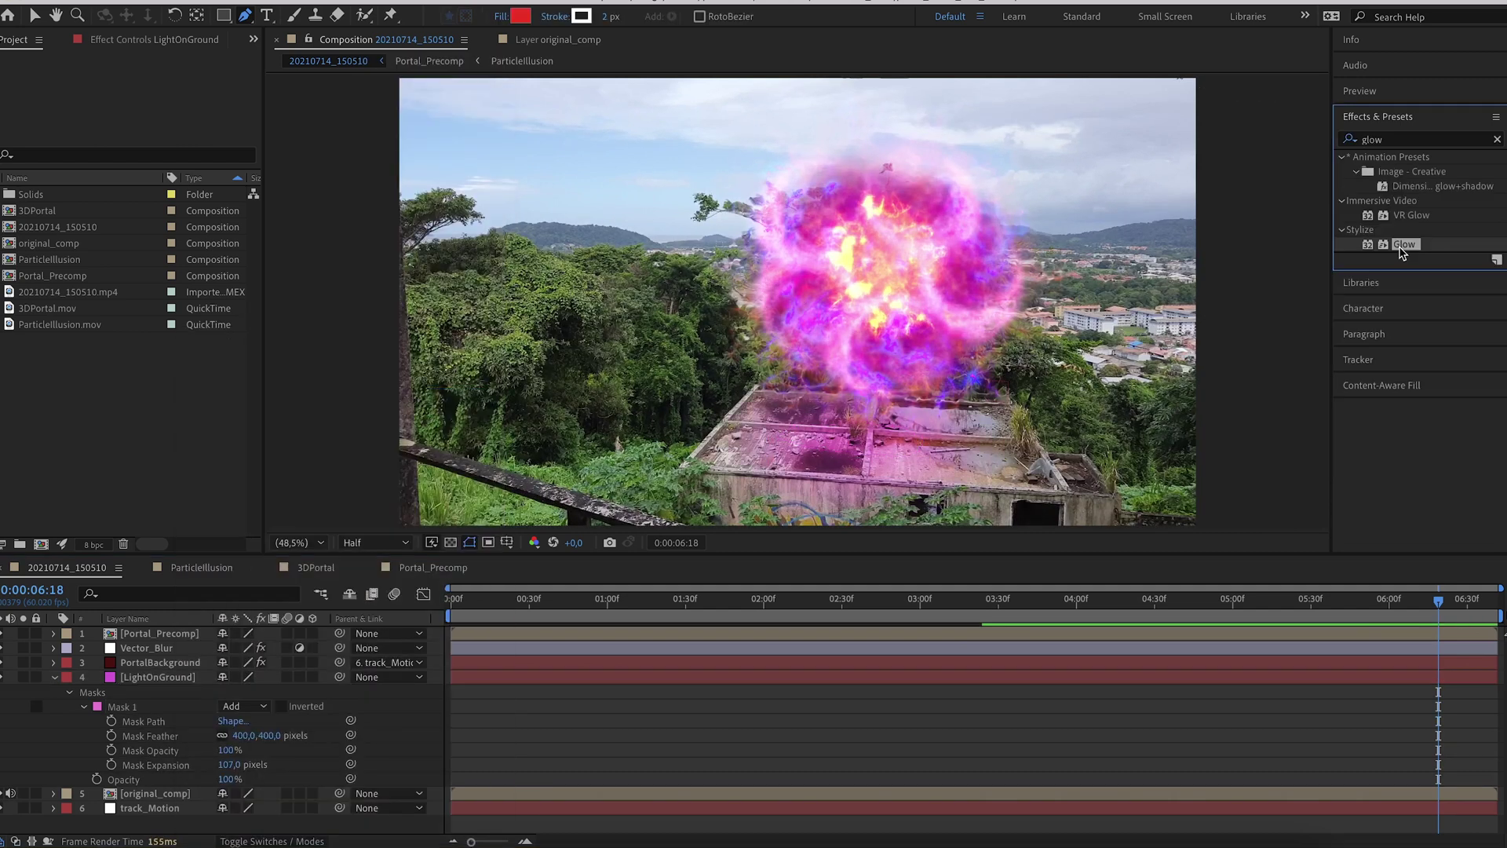
Step: Apply the Glow effect to LightOnGround with a radius of 50 and an intensity of 0.7
left_click_drag(1404, 244, 656, 677)
left_click(152, 120)
left_click(149, 134)
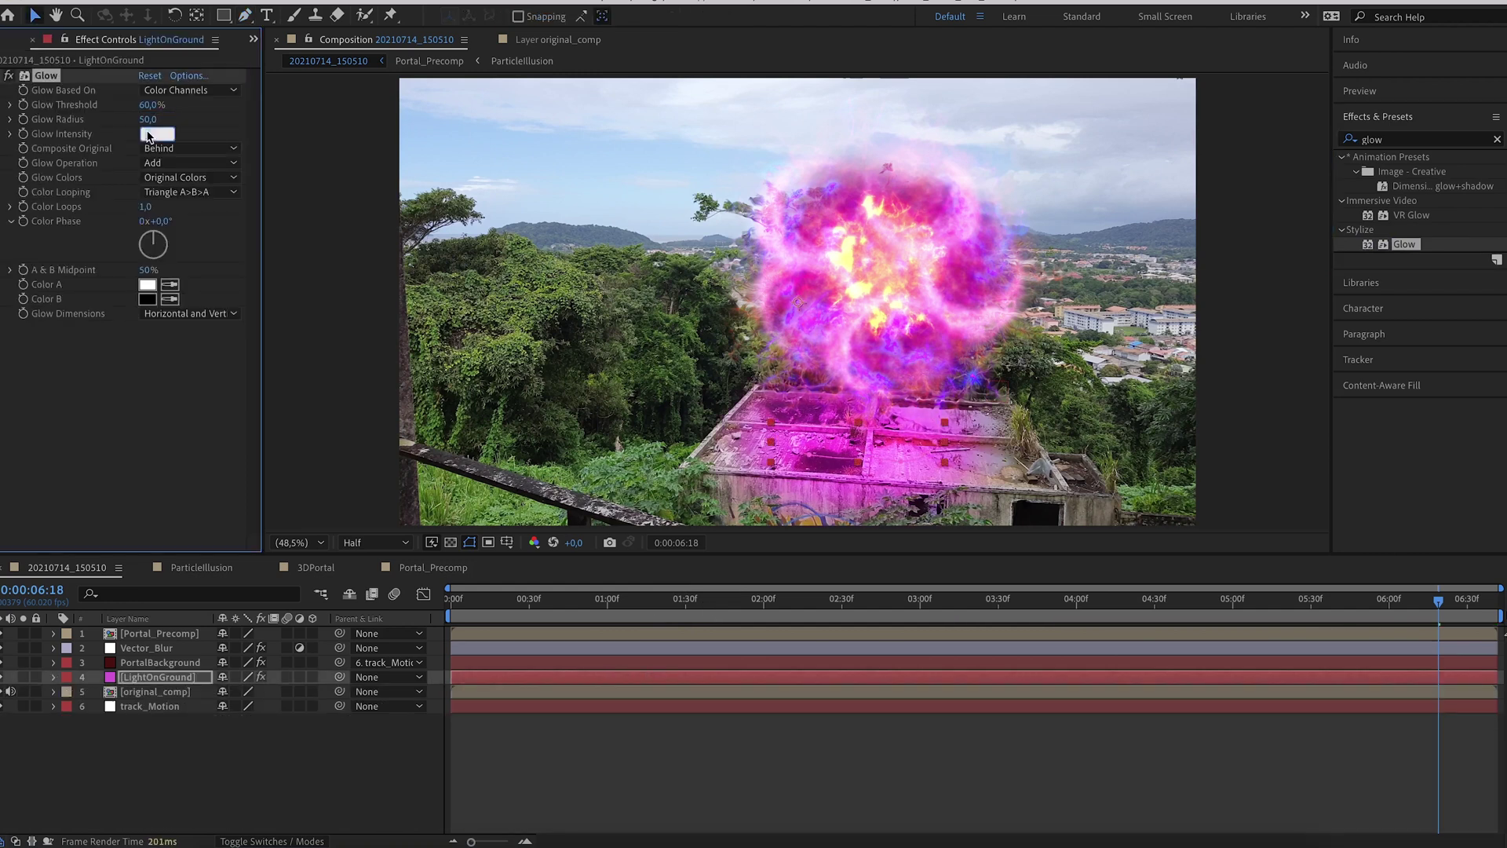
Step: Set the LightOnGround mask's feather to 450 pixels and expansion to 10 pixels, and parent the layer to track_Motion
left_click(272, 721)
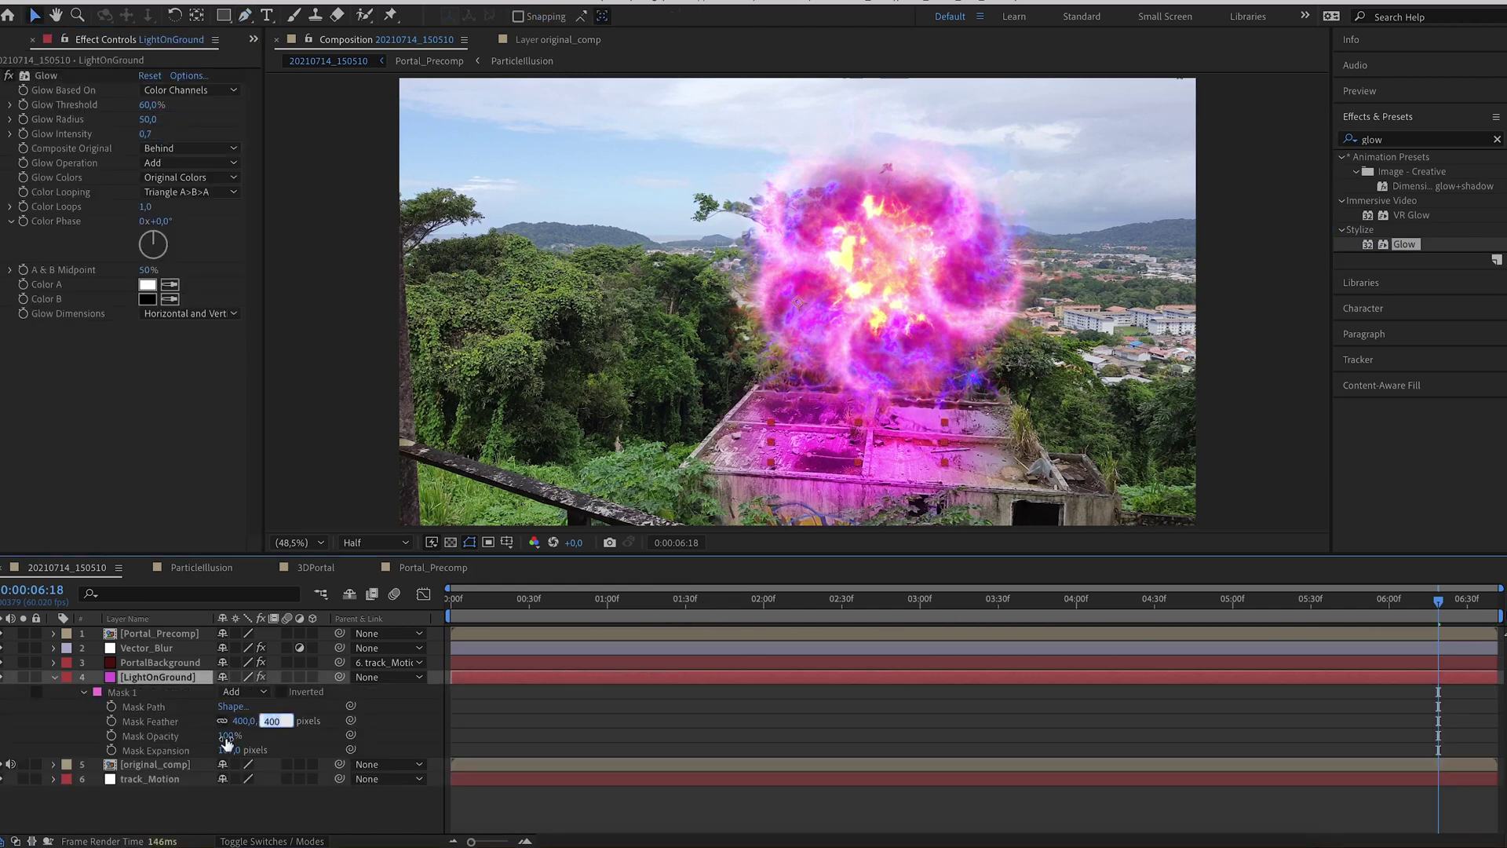
type("400")
left_click(227, 750)
type("50")
key("Return")
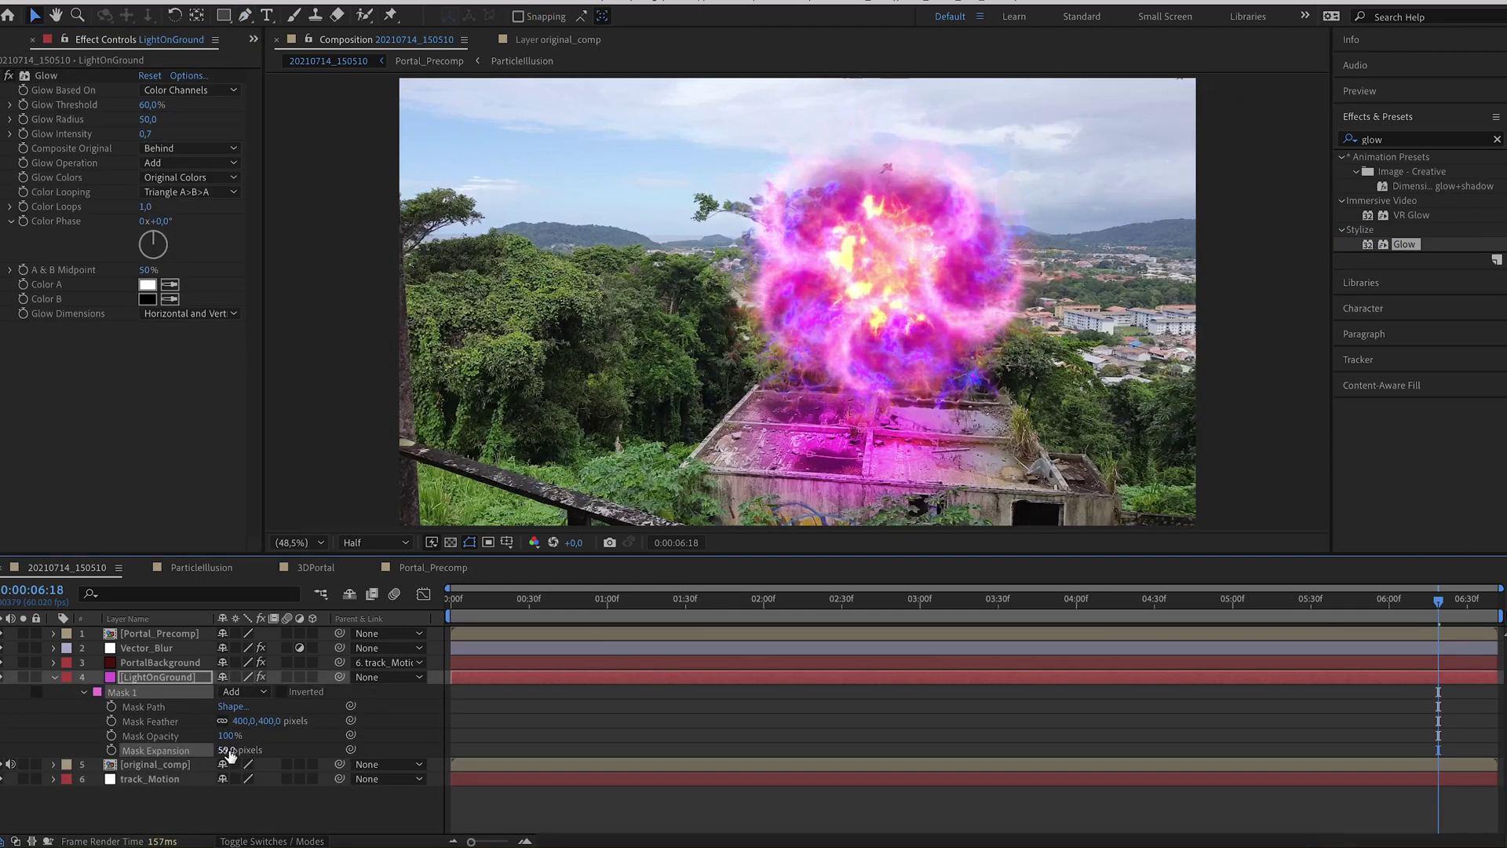
left_click_drag(268, 722, 297, 725)
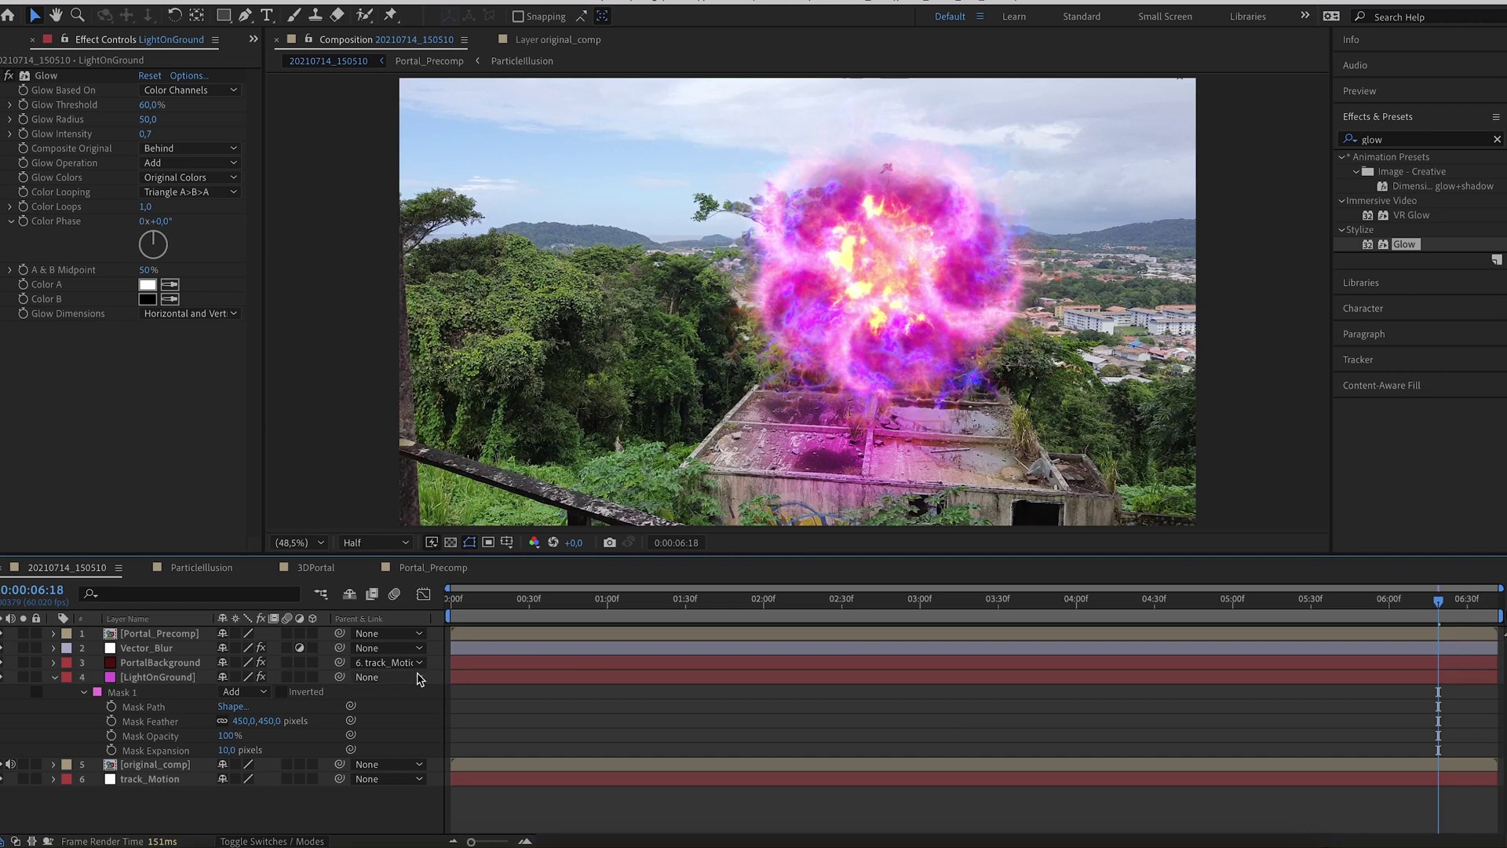
left_click(418, 677)
left_click(422, 819)
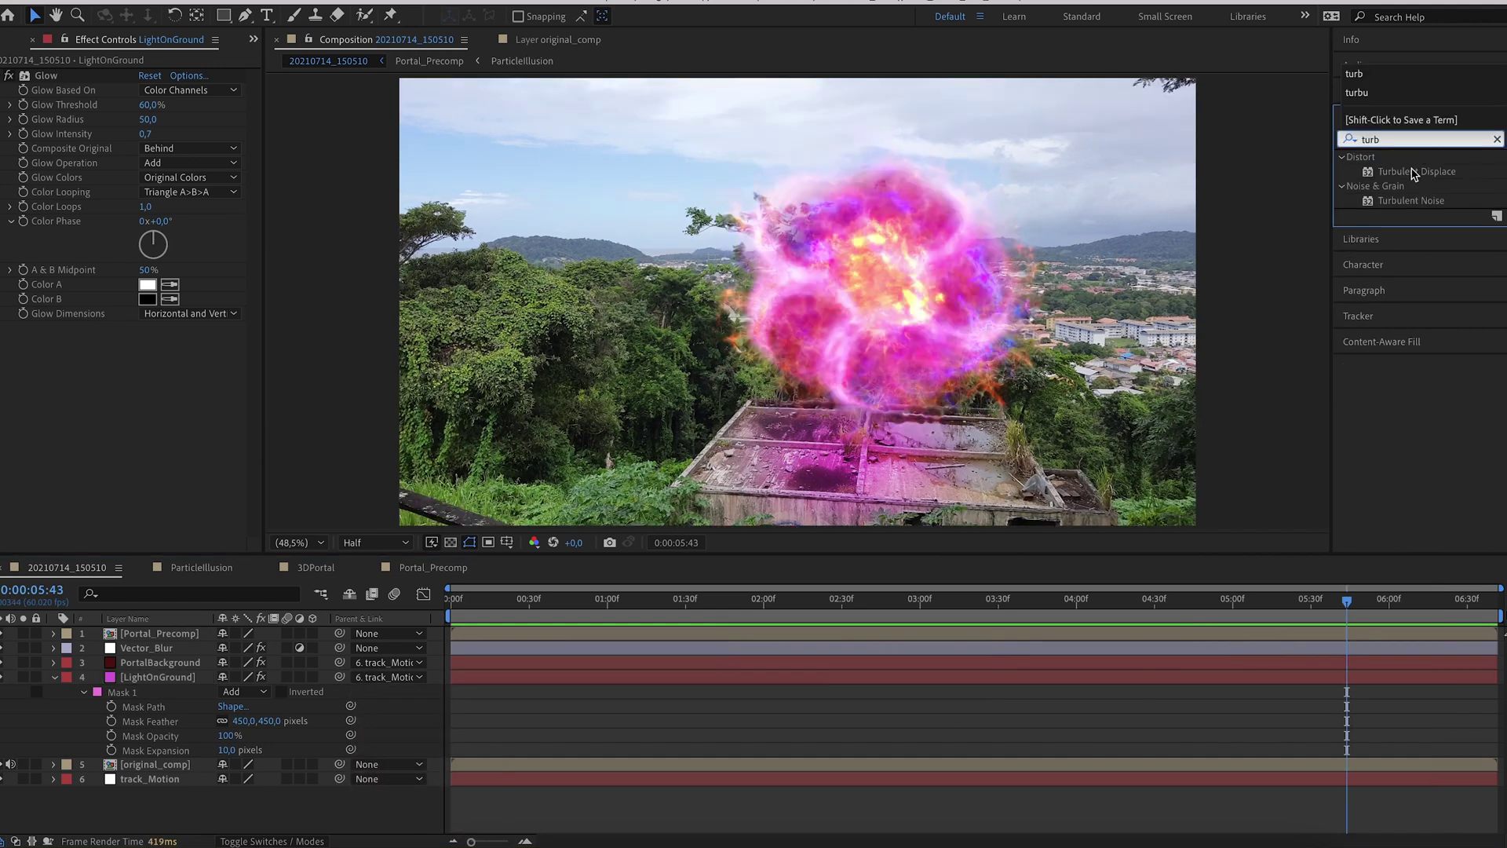
Step: Apply Turbulent Displace to LightOnGround and animate its Evolution with the expression time*400
left_click(1416, 173)
left_click_drag(617, 678, 617, 679)
left_click(24, 415, "alt")
type("time*400")
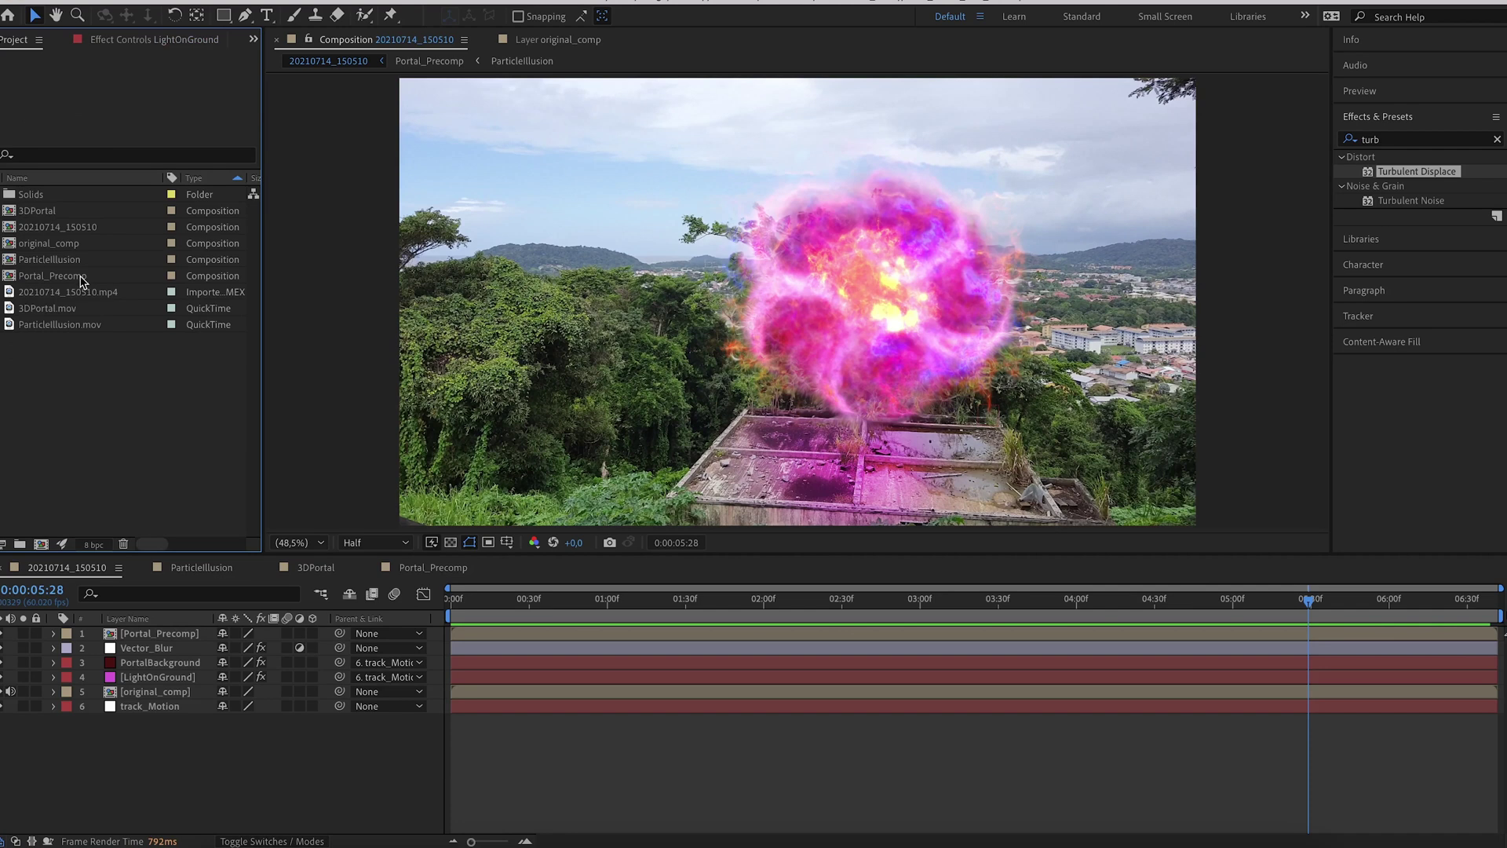
Step: Duplicate the Portal_Precomp composition as Portal_reflection and add it above all layers in the main composition
left_click(76, 276)
key("Down")
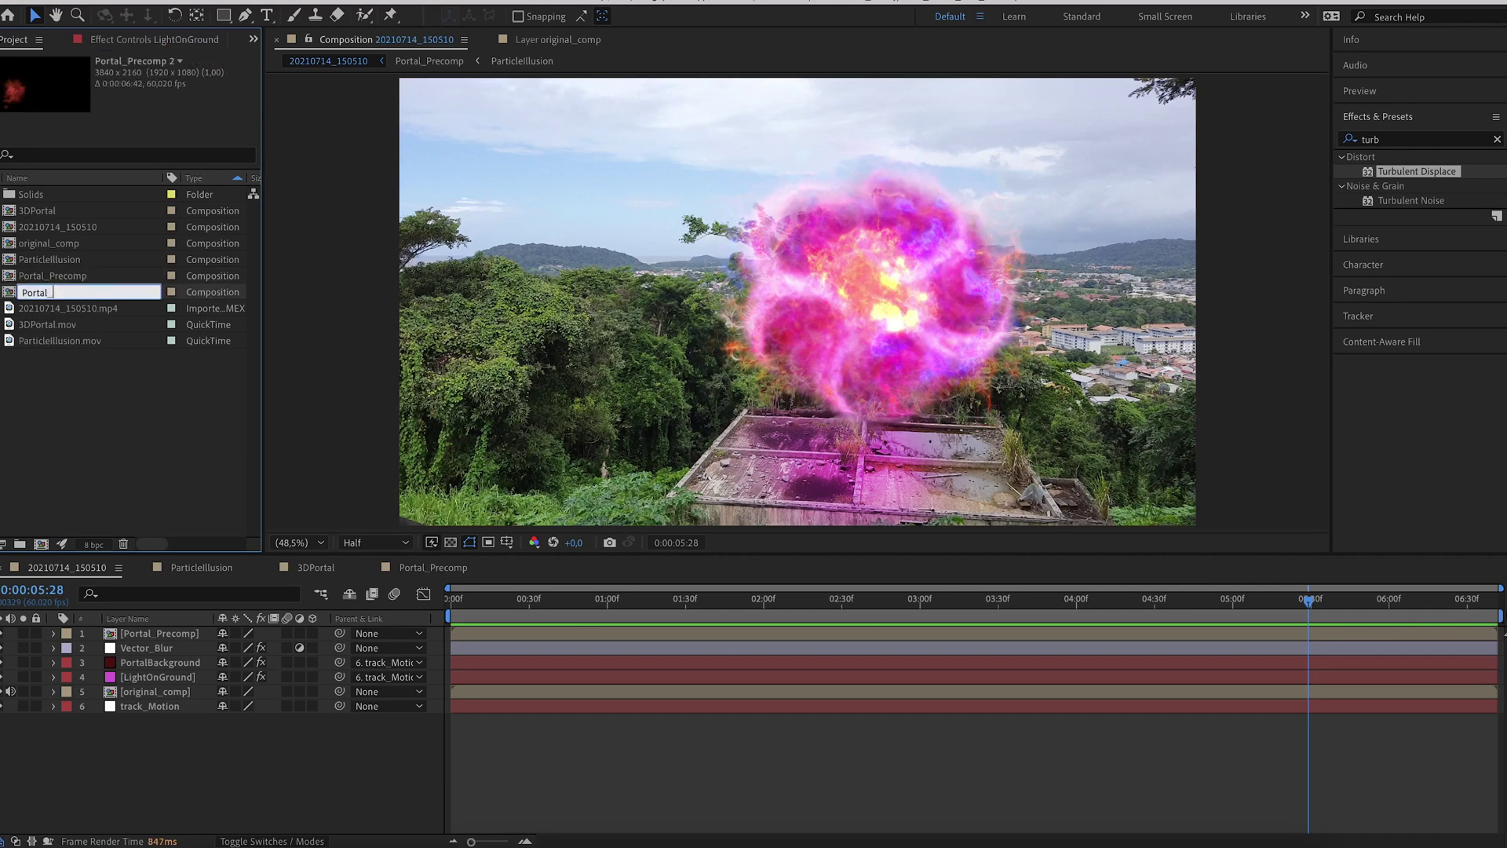
double_click(14, 295)
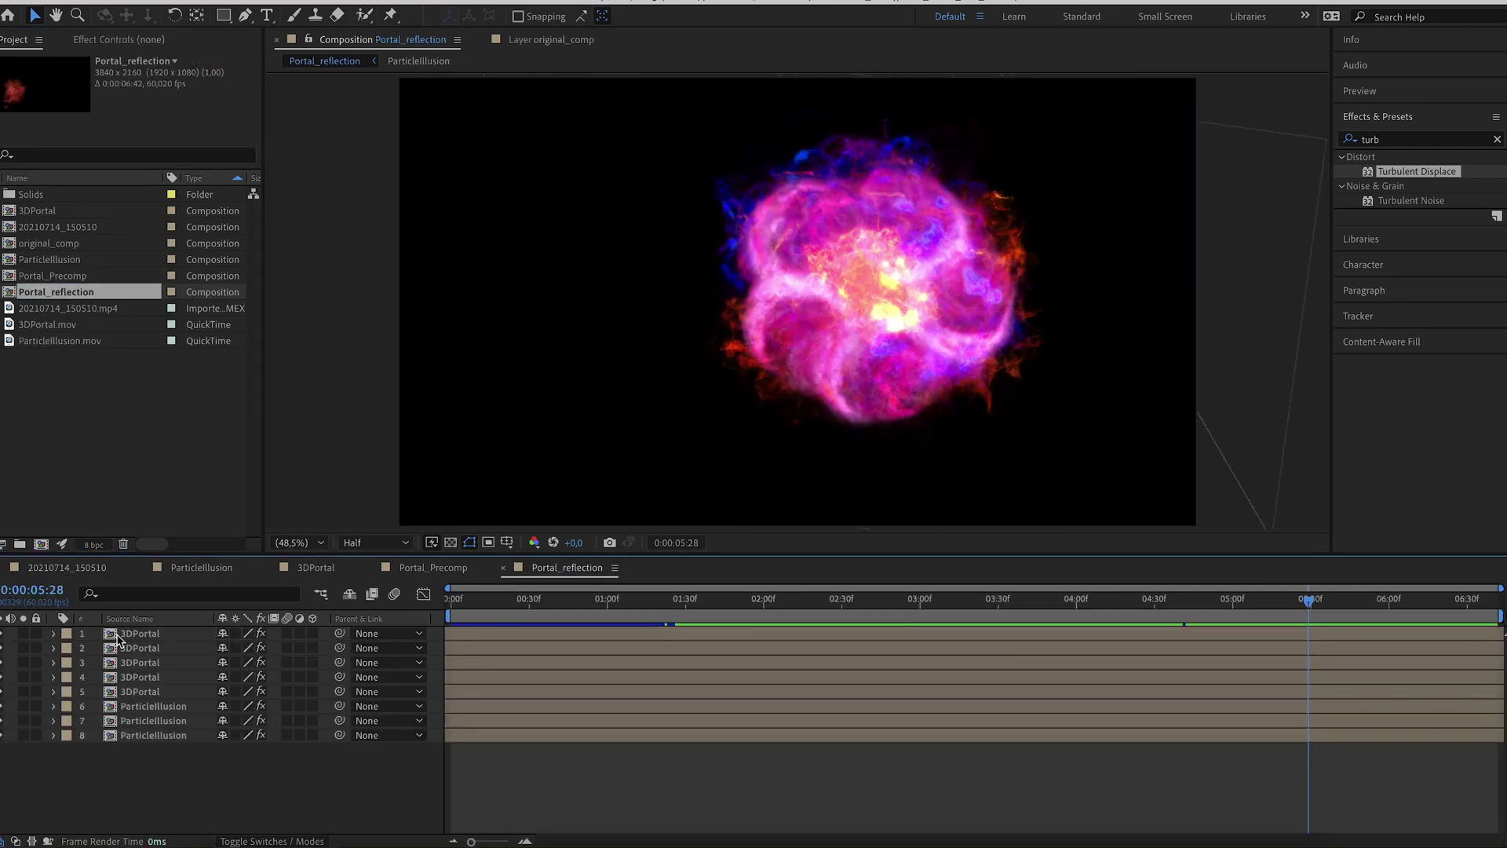
left_click(79, 567)
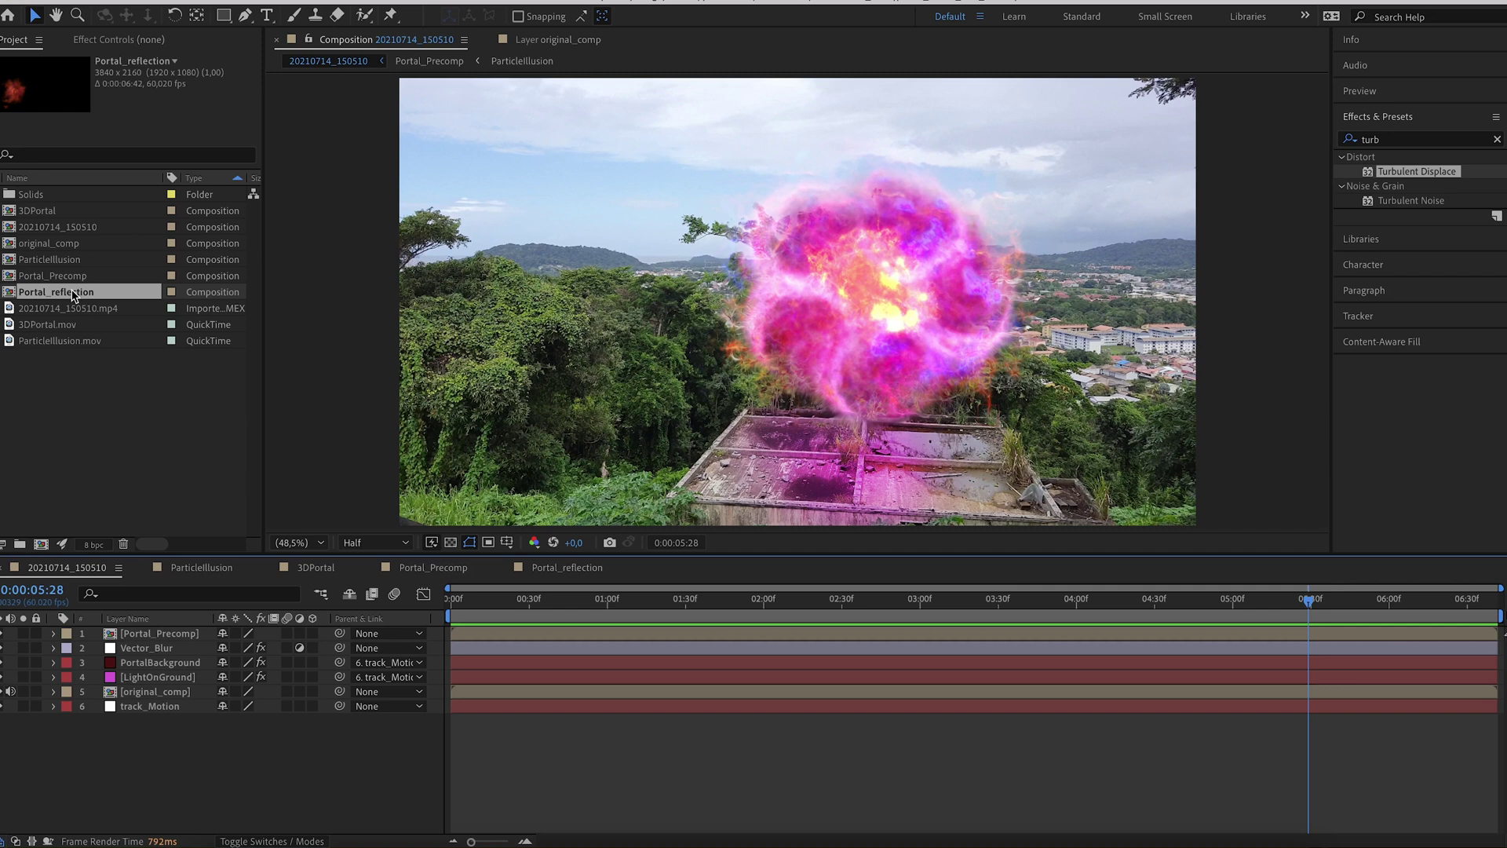
left_click_drag(76, 297, 136, 636)
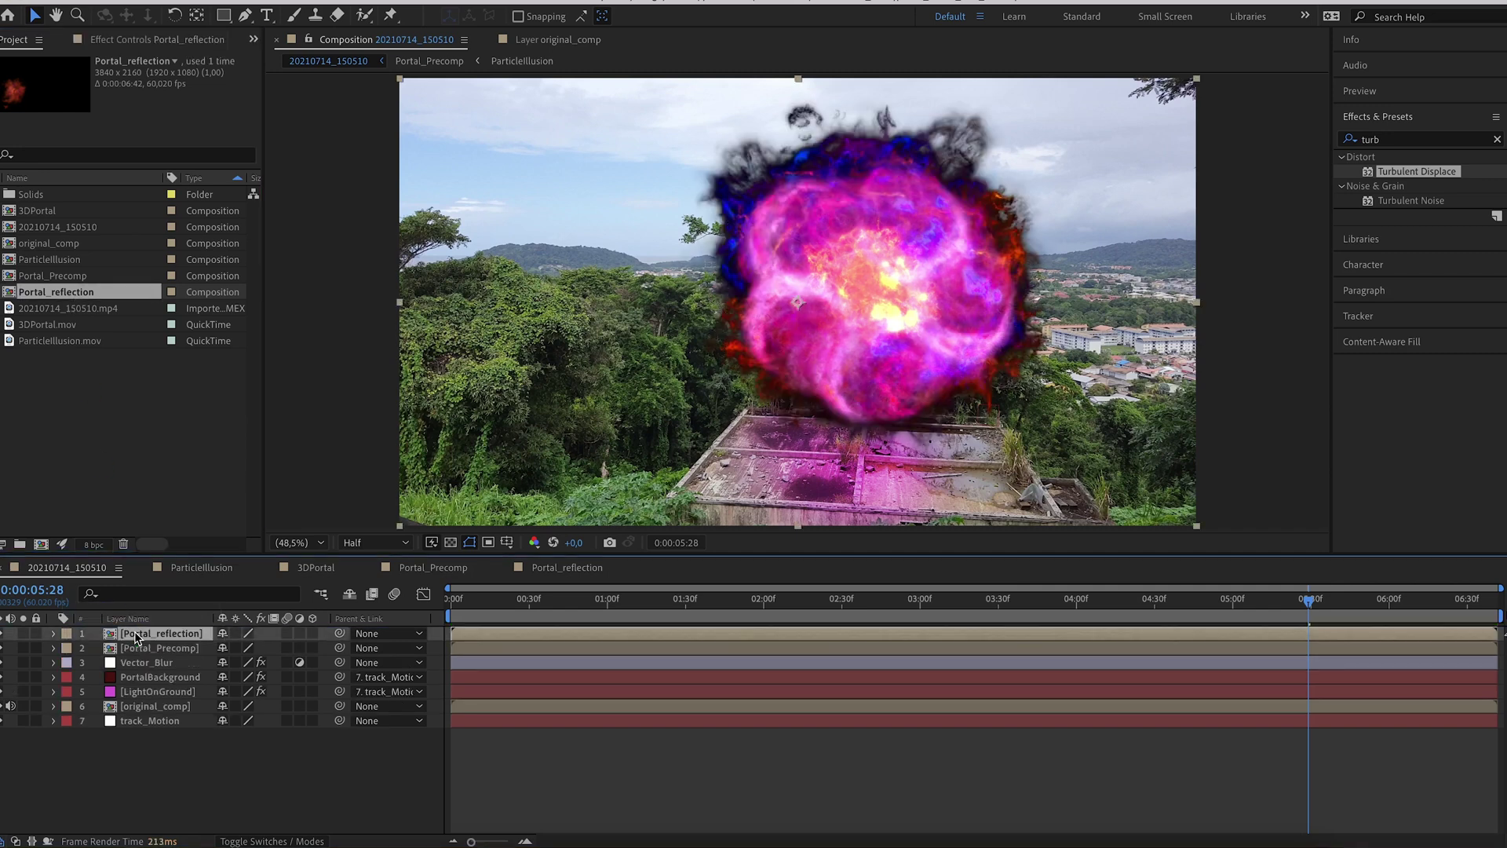
Step: Change the Portal_reflection layer's blending mode to drop its black background, and make it a 3D layer
right_click(167, 634)
mouse_move(228, 548)
left_click(406, 292)
left_click(313, 633)
Step: Lay the Portal_reflection layer flat on the concrete floor beneath the portal and scale it to 71%
left_click_drag(798, 256, 802, 316)
left_click_drag(799, 302, 880, 449)
left_click_drag(877, 388, 881, 456)
key("s")
left_click_drag(277, 648, 153, 650)
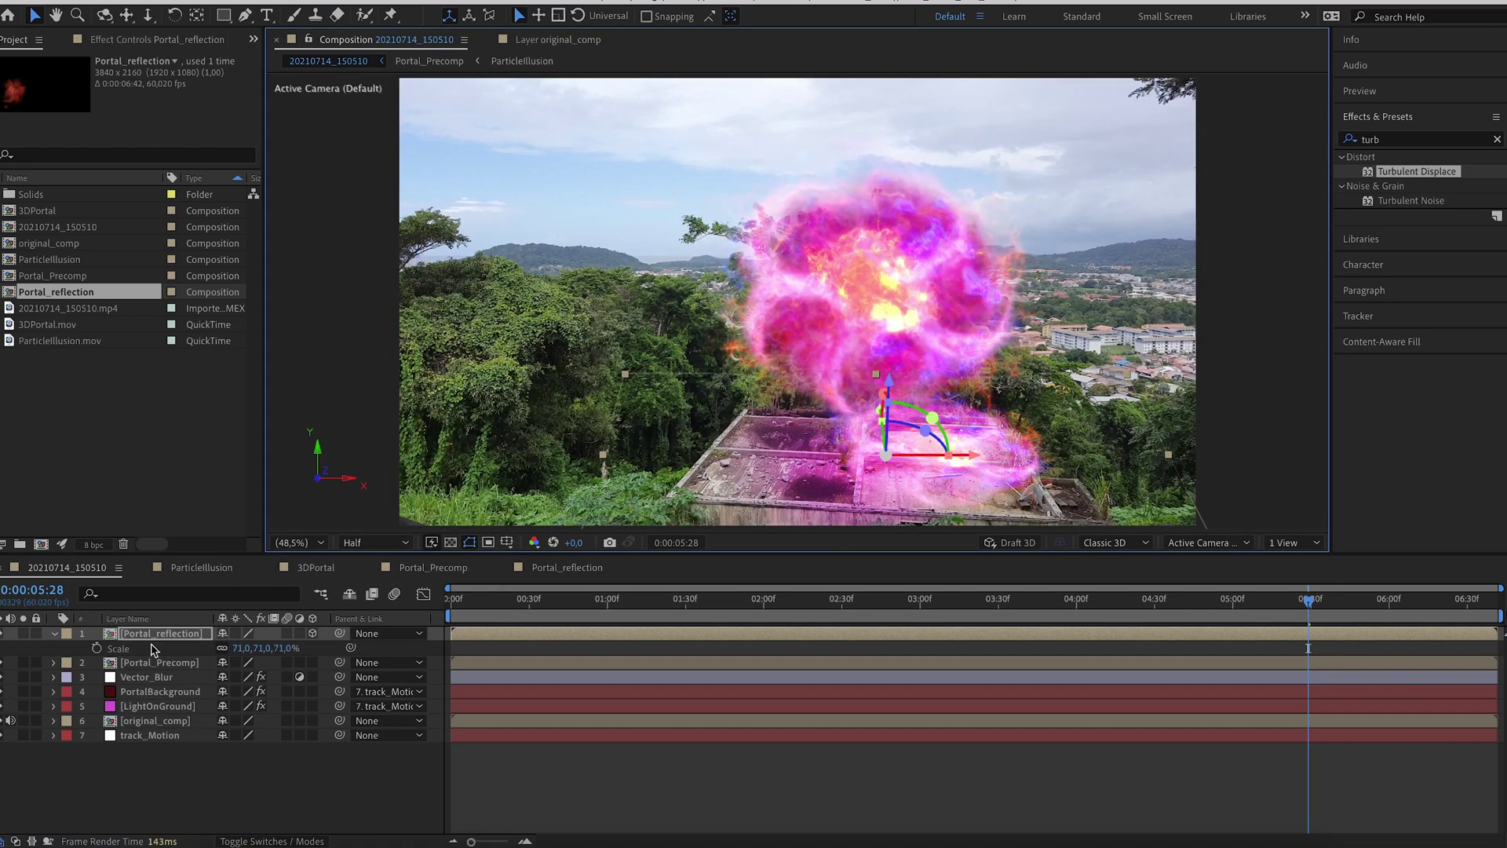
Step: Parent the Portal_reflection layer to track_Motion
left_click(382, 635)
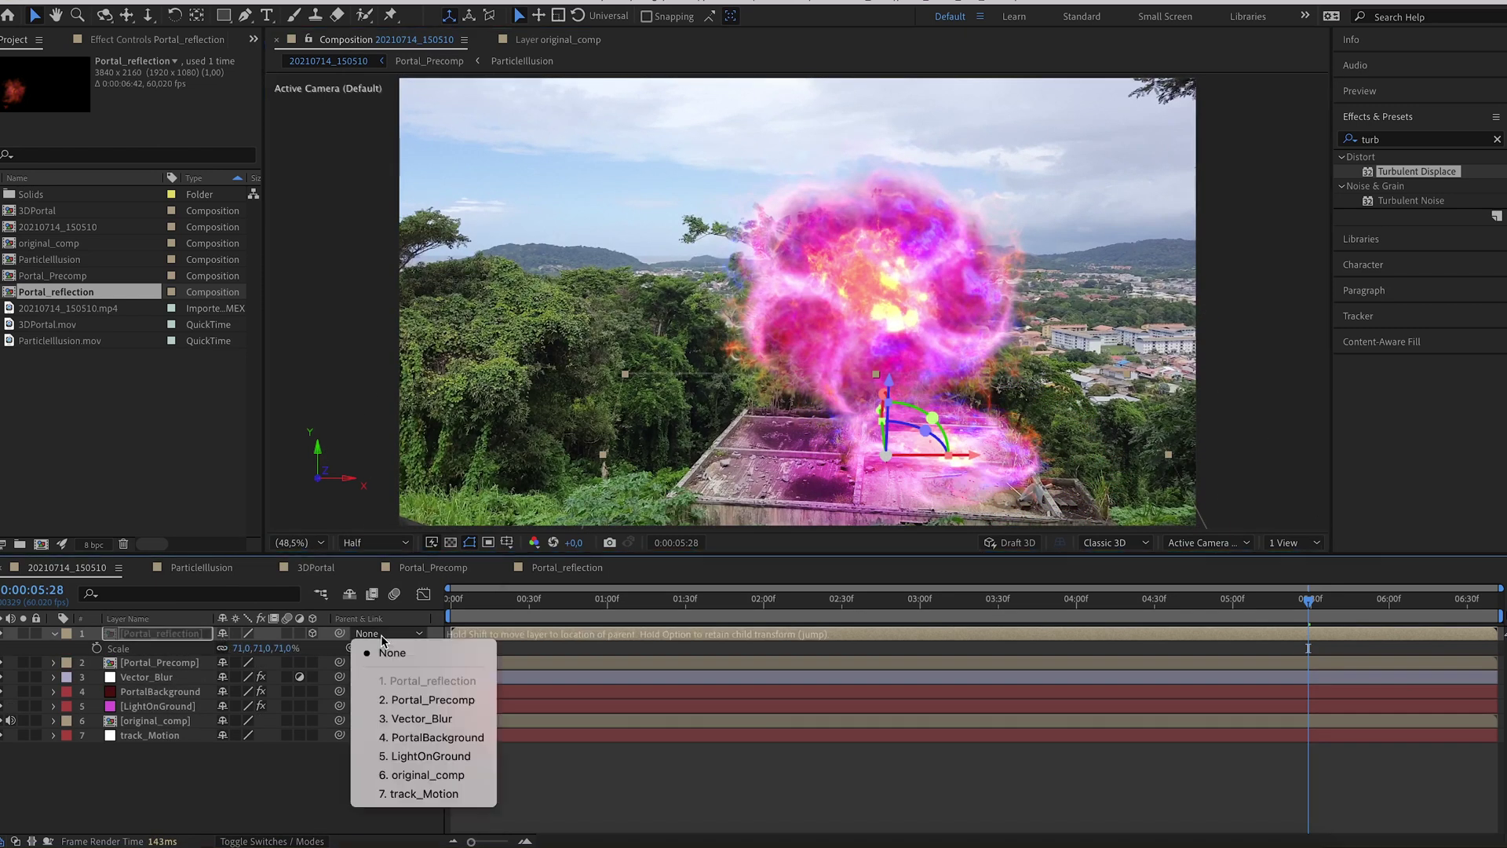
left_click(417, 796)
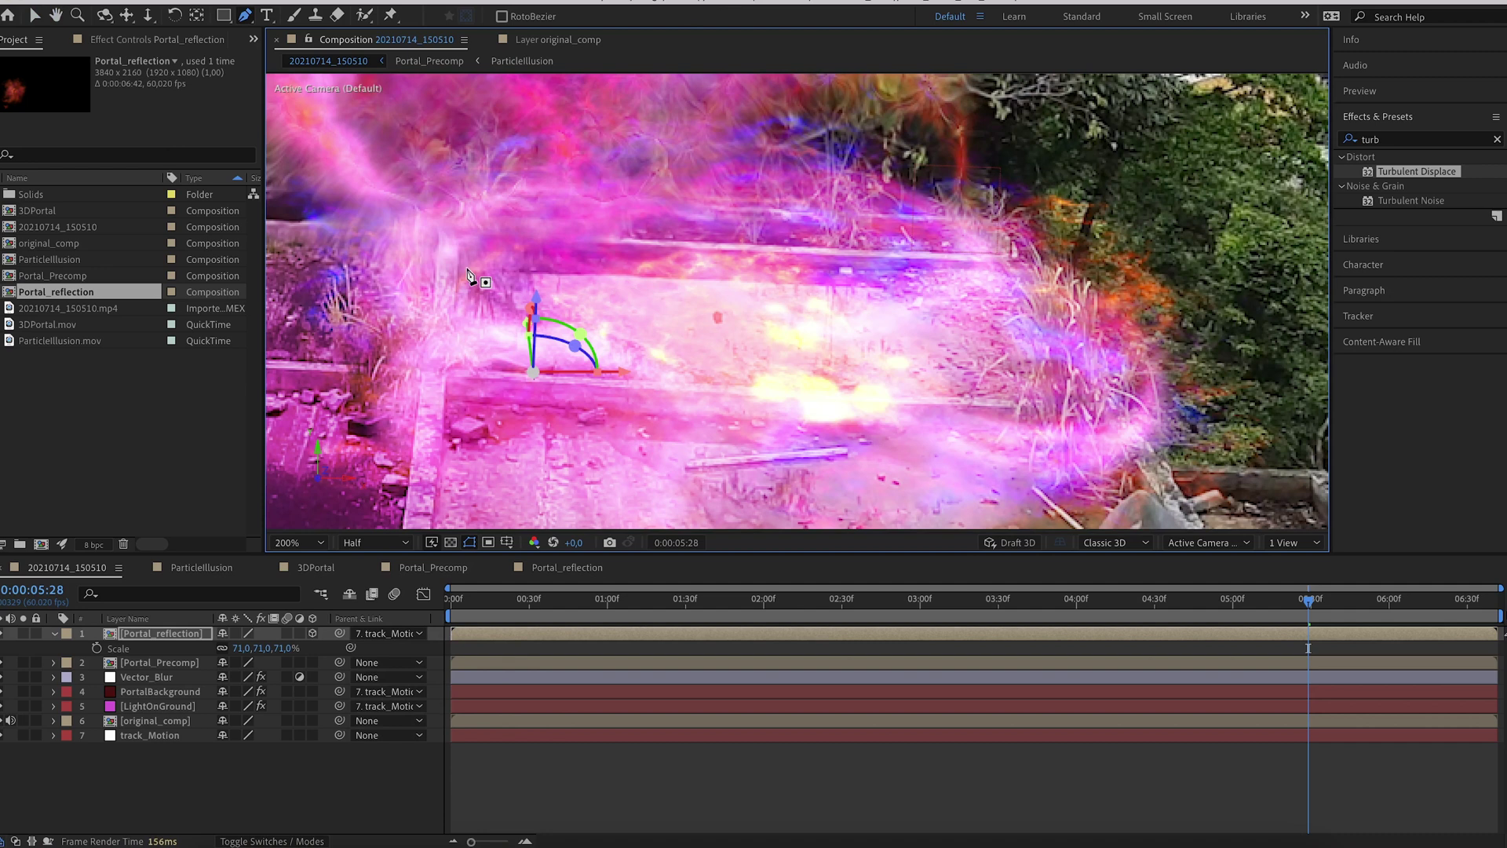
Step: Draw a closed mask on Portal_reflection around the water puddle on the concrete floor
left_click(460, 270)
left_click(460, 315)
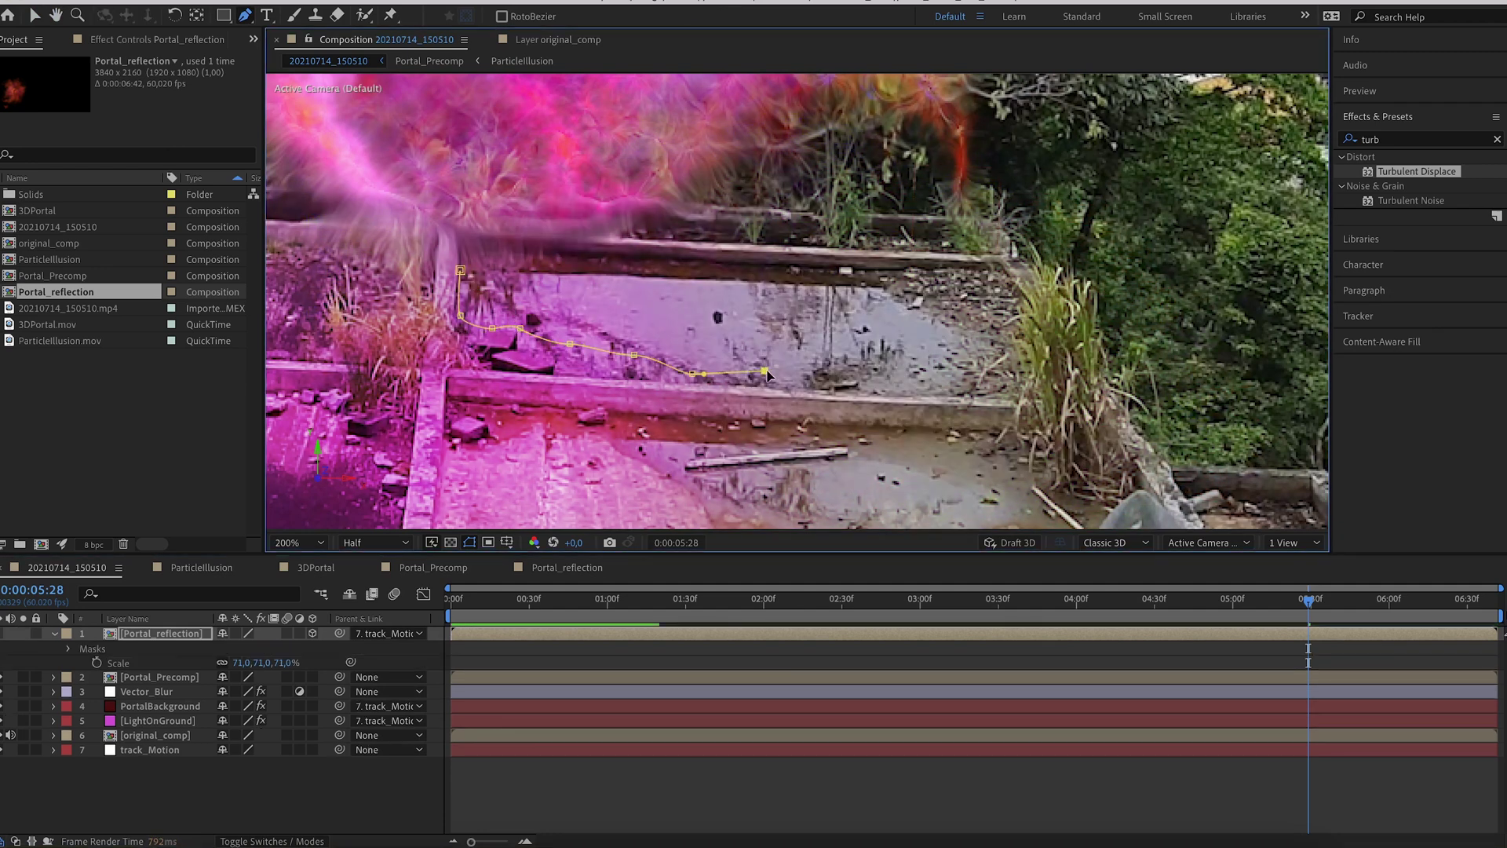
left_click(898, 297)
left_click(868, 287)
left_click(816, 267)
left_click(733, 264)
left_click(664, 260)
left_click(601, 258)
left_click(531, 255)
left_click(476, 253)
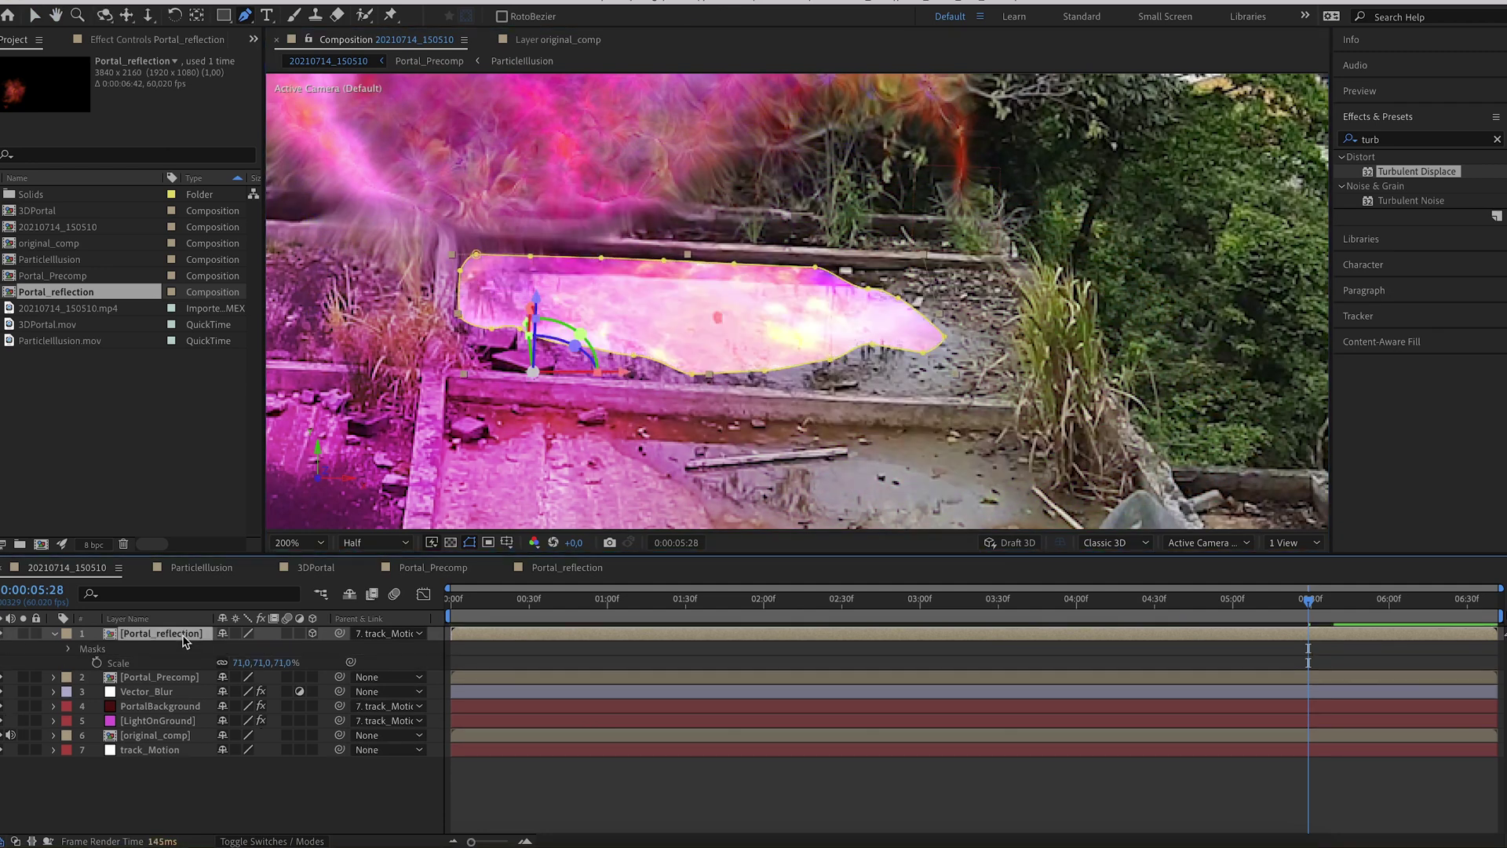
Step: Set the Portal_reflection mask's feather to 170 pixels
left_click_drag(345, 692, 407, 695)
left_click(183, 632)
left_click(208, 681)
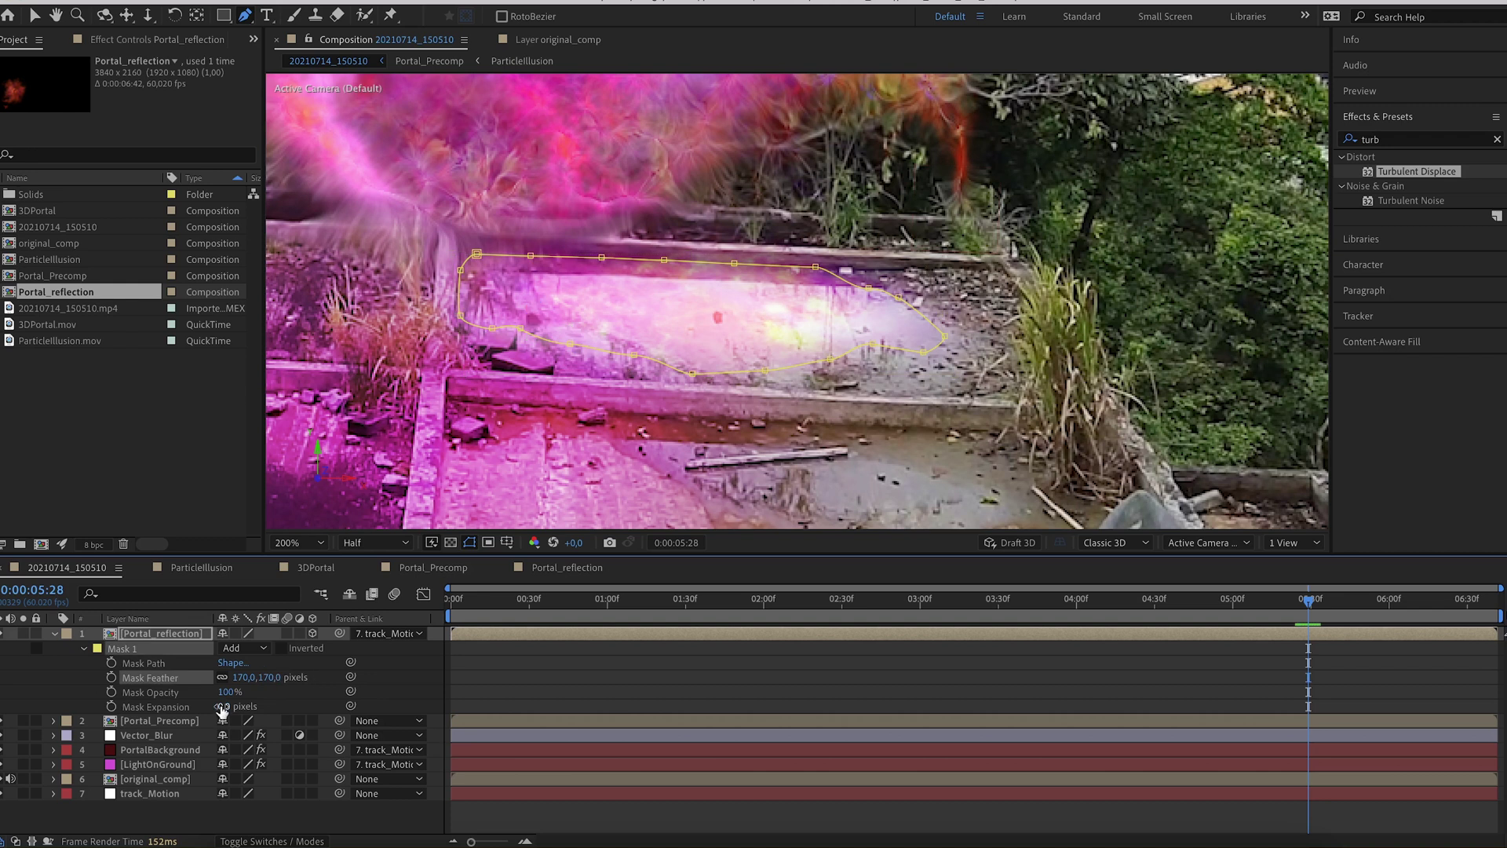
Step: Slightly contract the Portal_reflection mask, set the layer's opacity to 60%, and move the layer directly above original_comp
left_click_drag(224, 709, 215, 710)
key("t")
key("shift+slash")
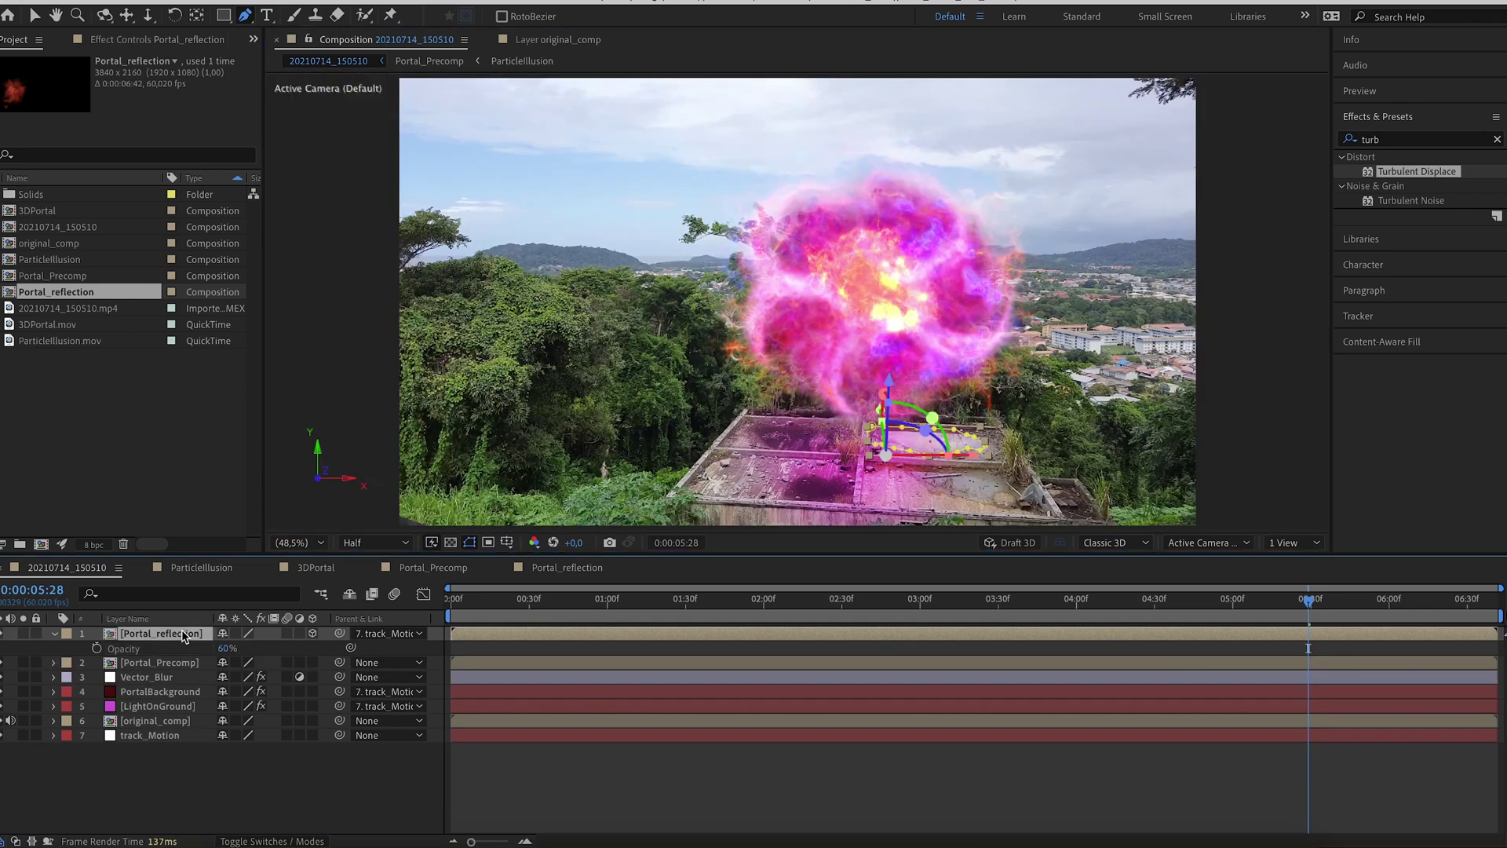
left_click_drag(185, 666, 185, 714)
Step: Preview the composition from its first frame to check the reflection and the ground light flicker
left_click(463, 599)
key("space")
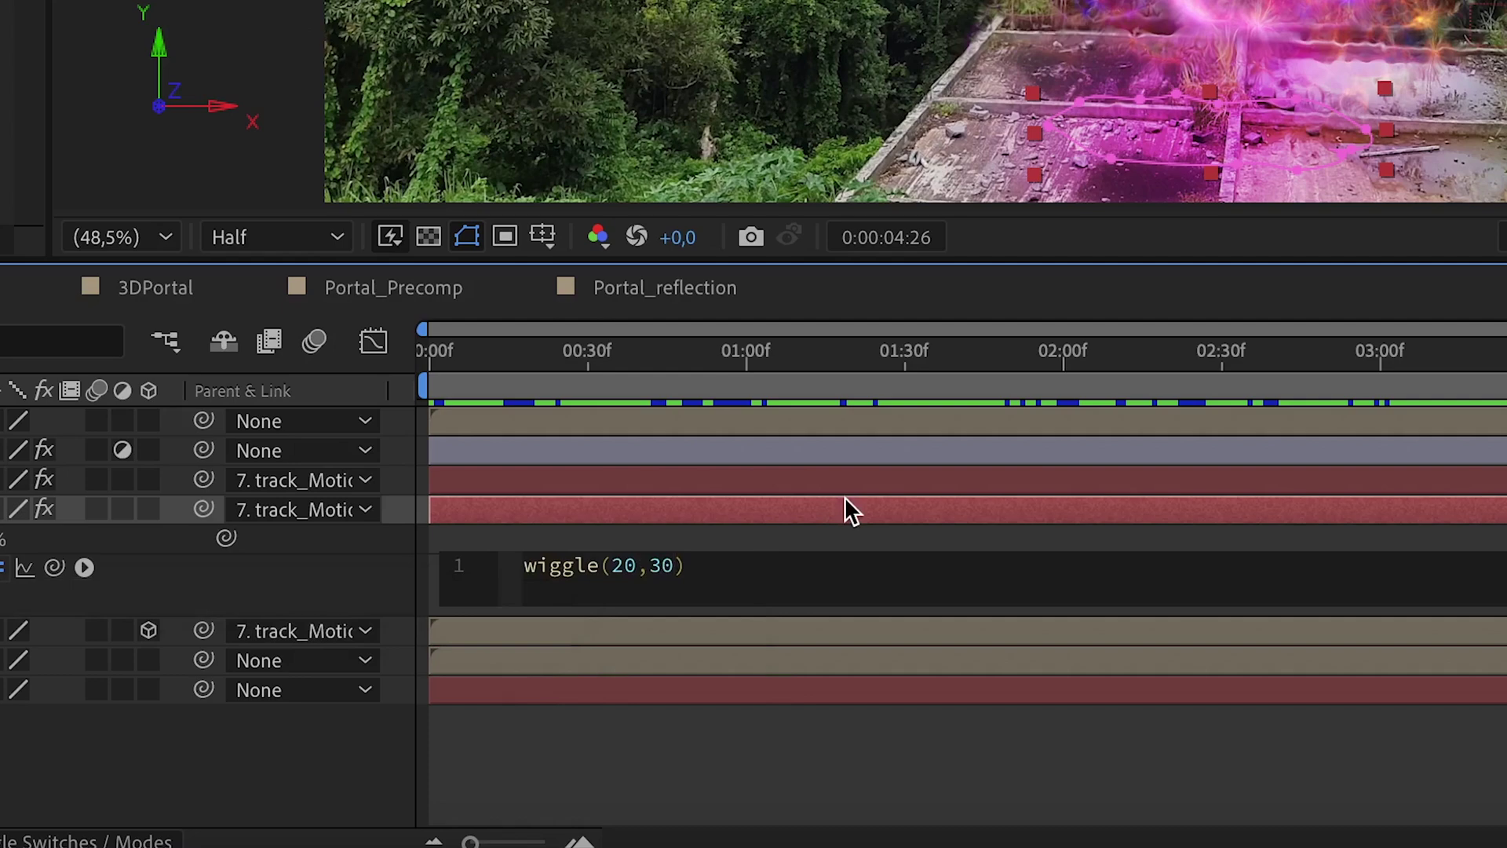
left_click_drag(1158, 362, 474, 364)
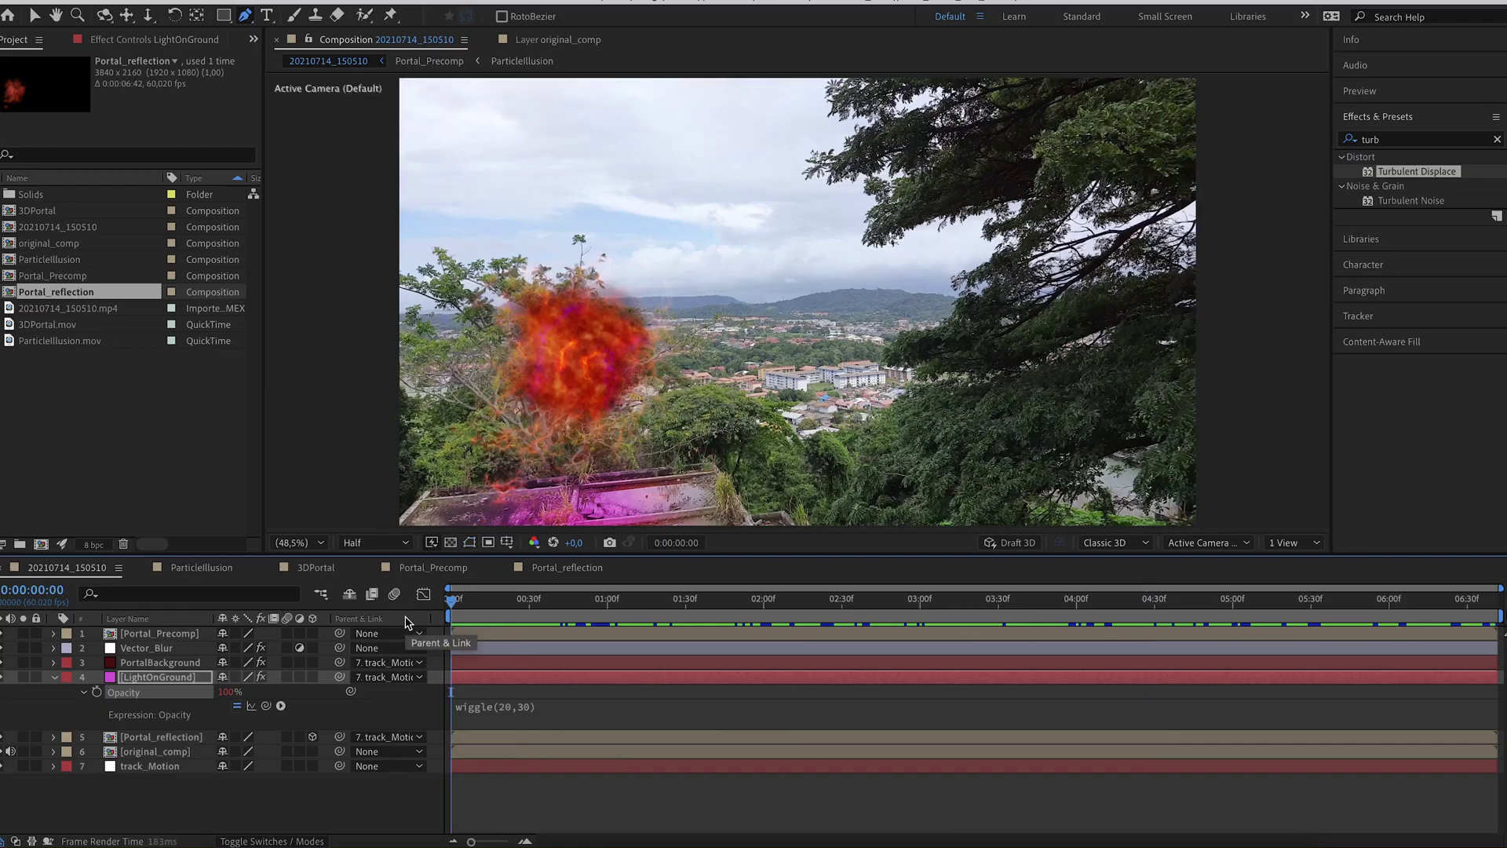
key("space")
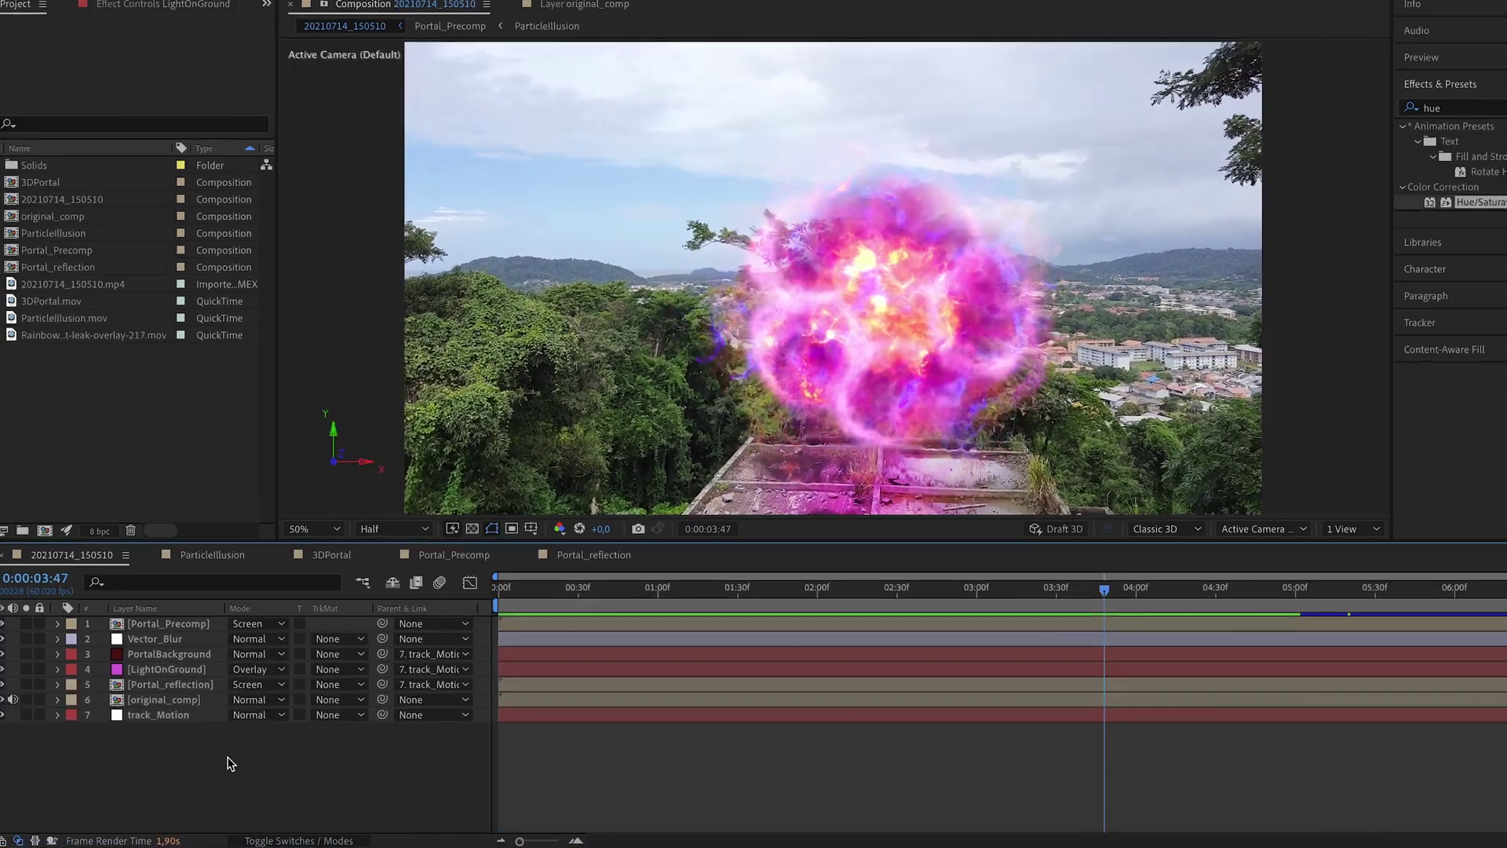
Step: Add an adjustment layer named ColorGrading above all layers and apply the Levels effect to it
right_click(229, 760)
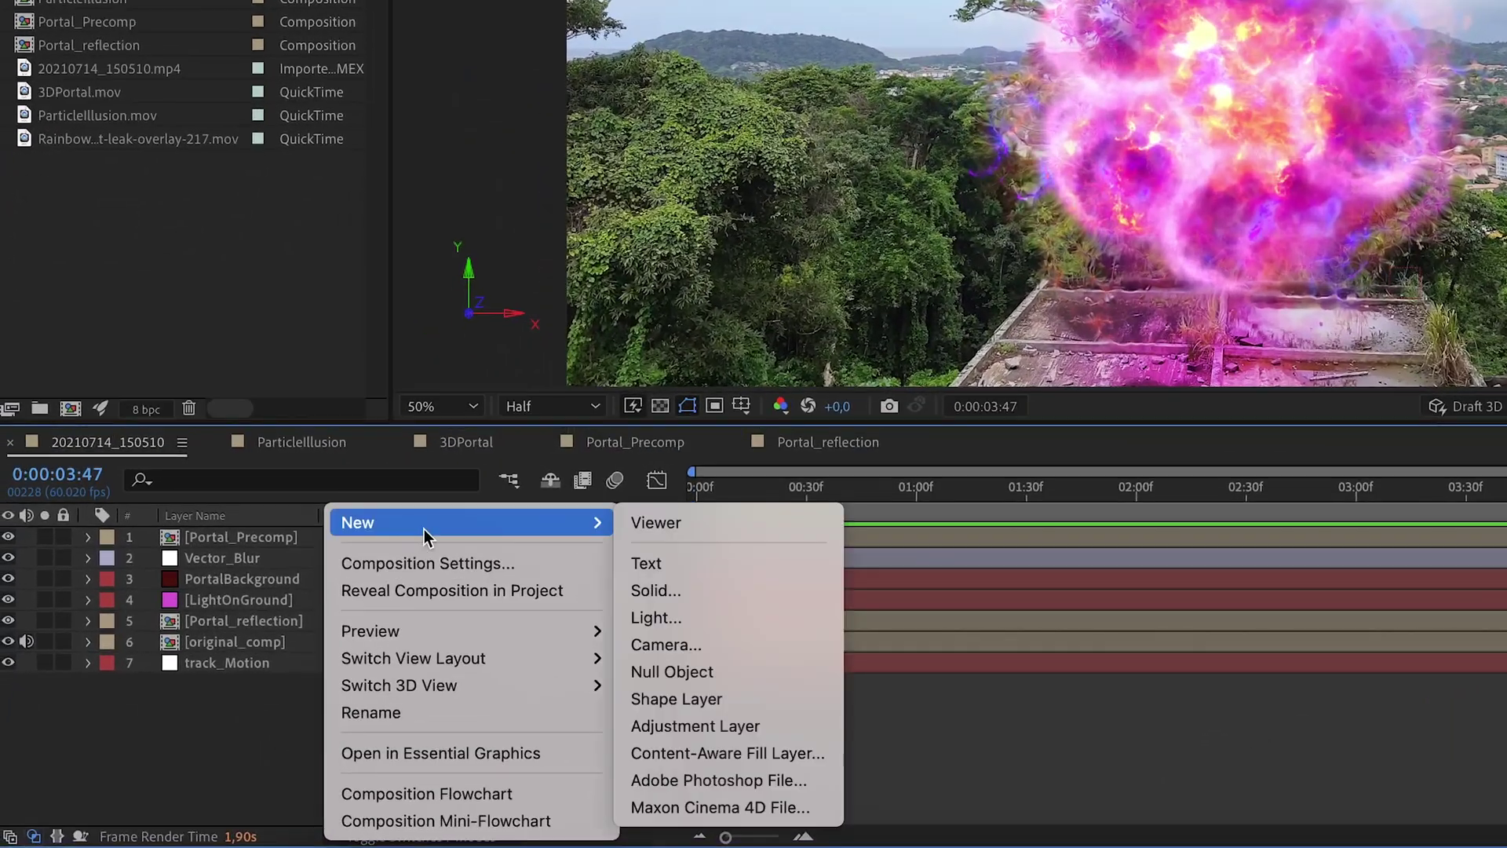
left_click(694, 725)
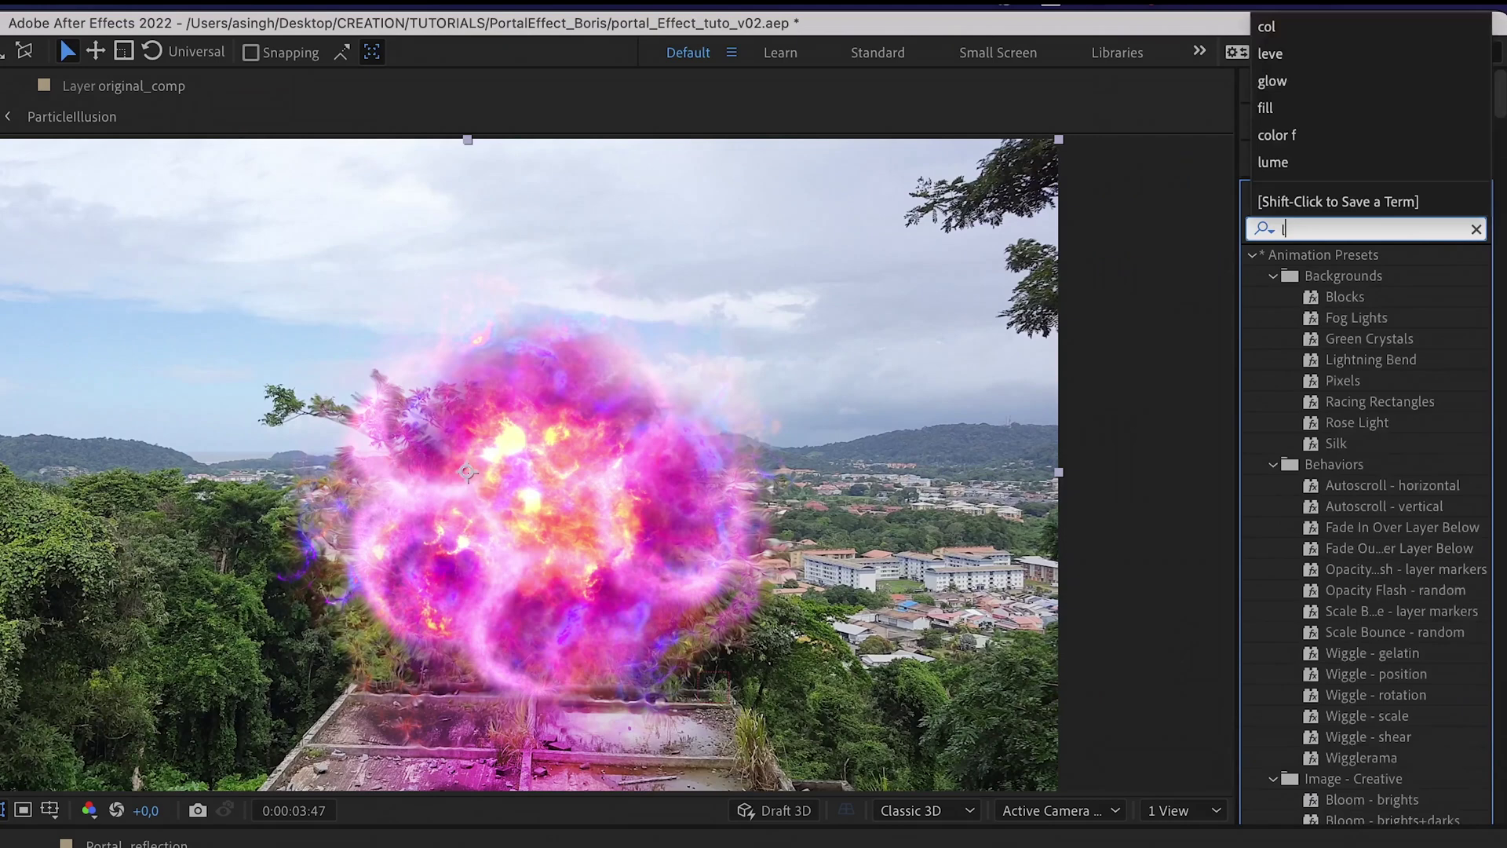
type("evel")
double_click(1343, 382)
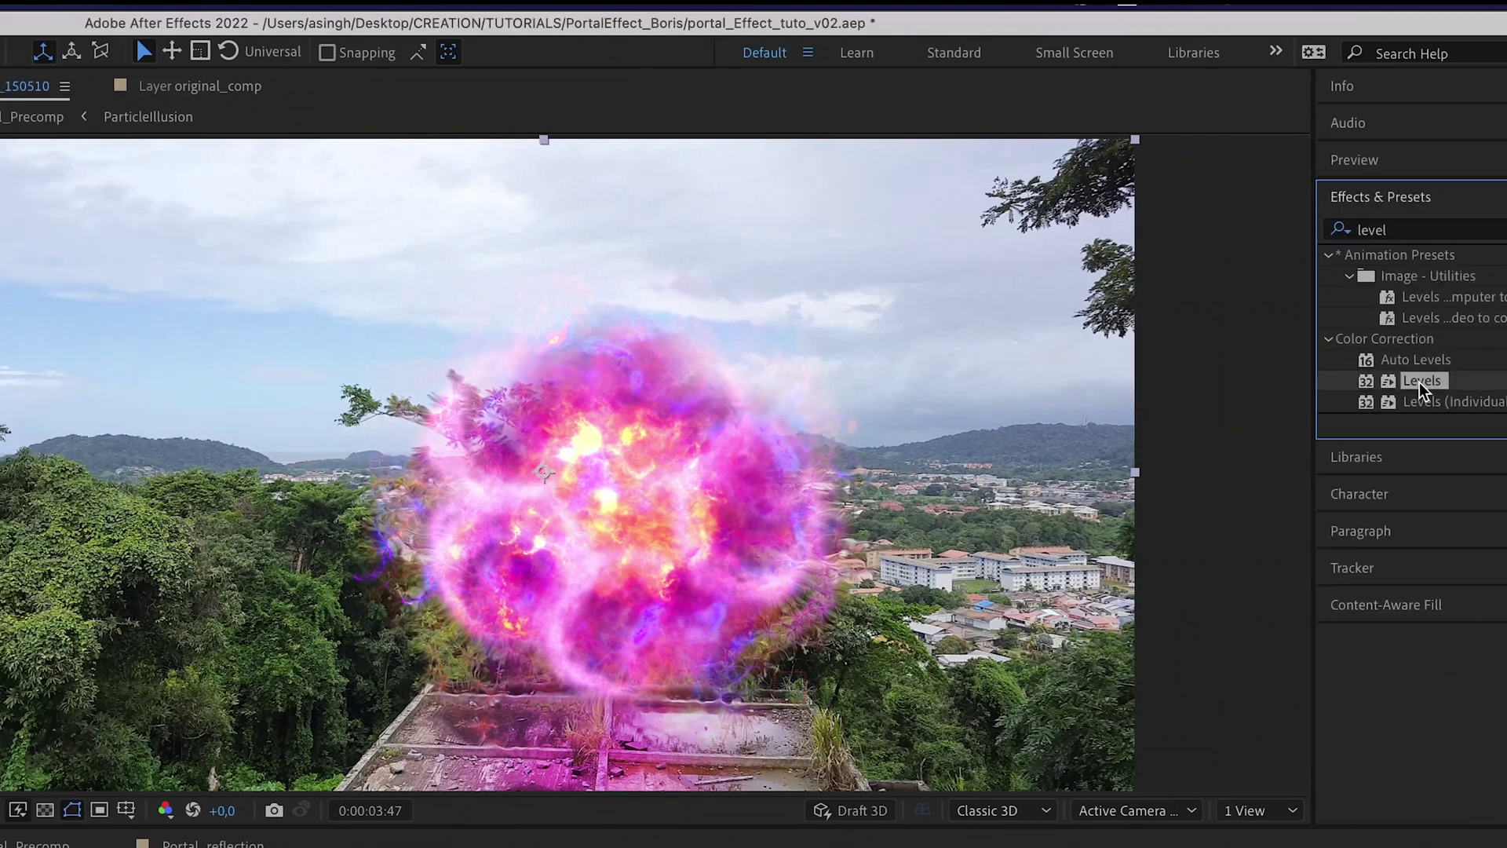
Step: Darken the ColorGrading Levels by setting Input Black to 38 and Gamma to 0.86
left_click_drag(203, 280, 231, 281)
left_click_drag(60, 279, 98, 281)
left_click_drag(245, 280, 249, 281)
left_click_drag(98, 279, 107, 280)
Step: Apply the Selective Color effect to ColorGrading and adjust the Cyan amount of its Greens range
left_click_drag(1503, 392, 219, 568)
left_click(278, 520)
left_click(280, 602)
left_click(219, 542)
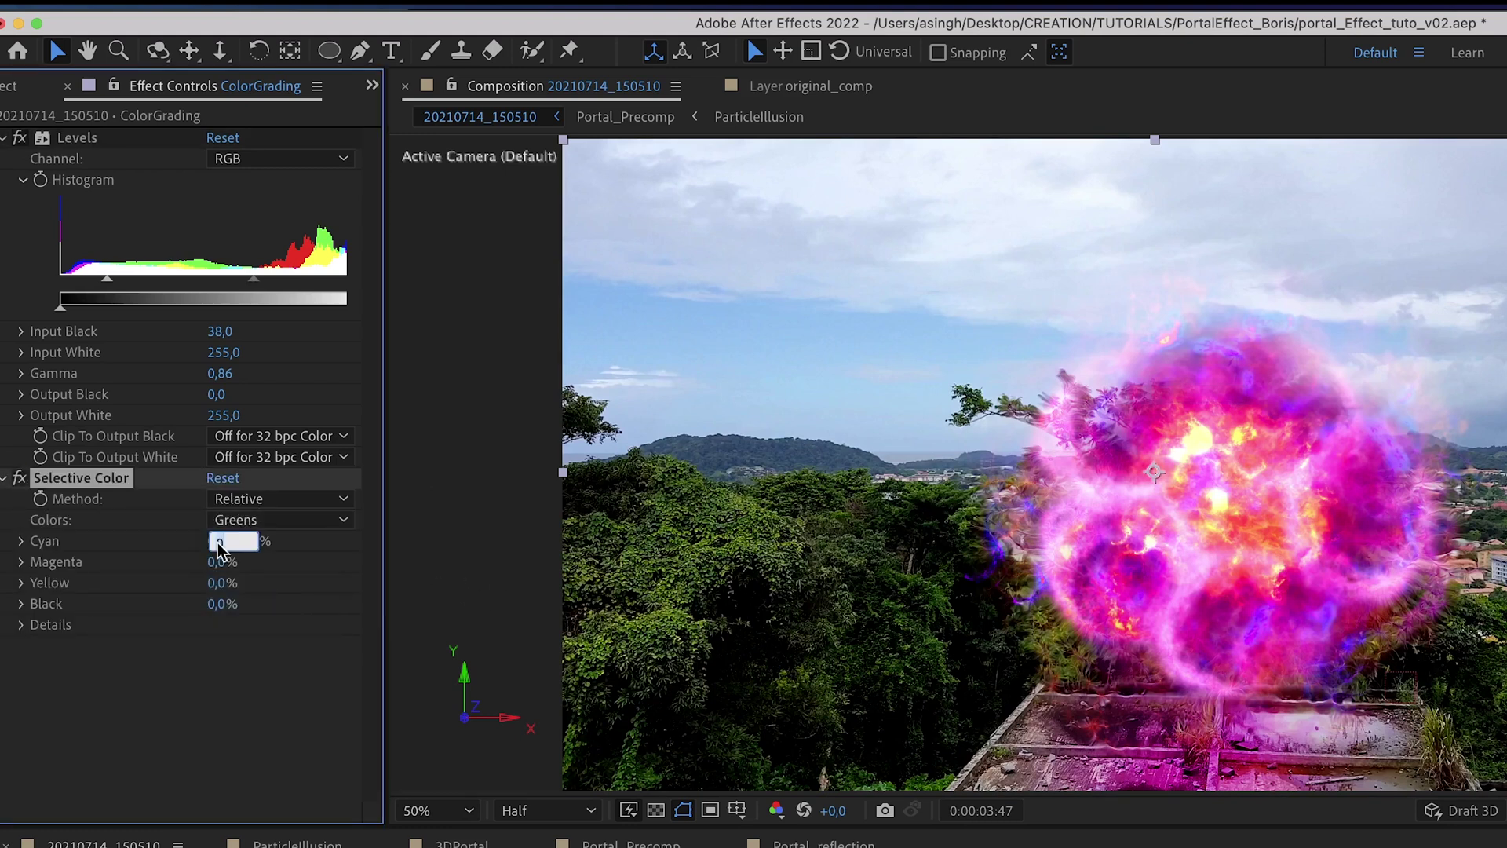
key("Return")
Step: Shift the Blues range of Selective Color towards purple with Cyan at -90% and Magenta at 45%
left_click(277, 521)
left_click(276, 658)
left_click(218, 541)
type("-90")
key("Tab")
type("45")
key("Tab")
key("Tab")
Step: Set the Black amount of the Whites range in Selective Color to 87%
left_click(279, 519)
left_click(267, 710)
left_click(221, 603)
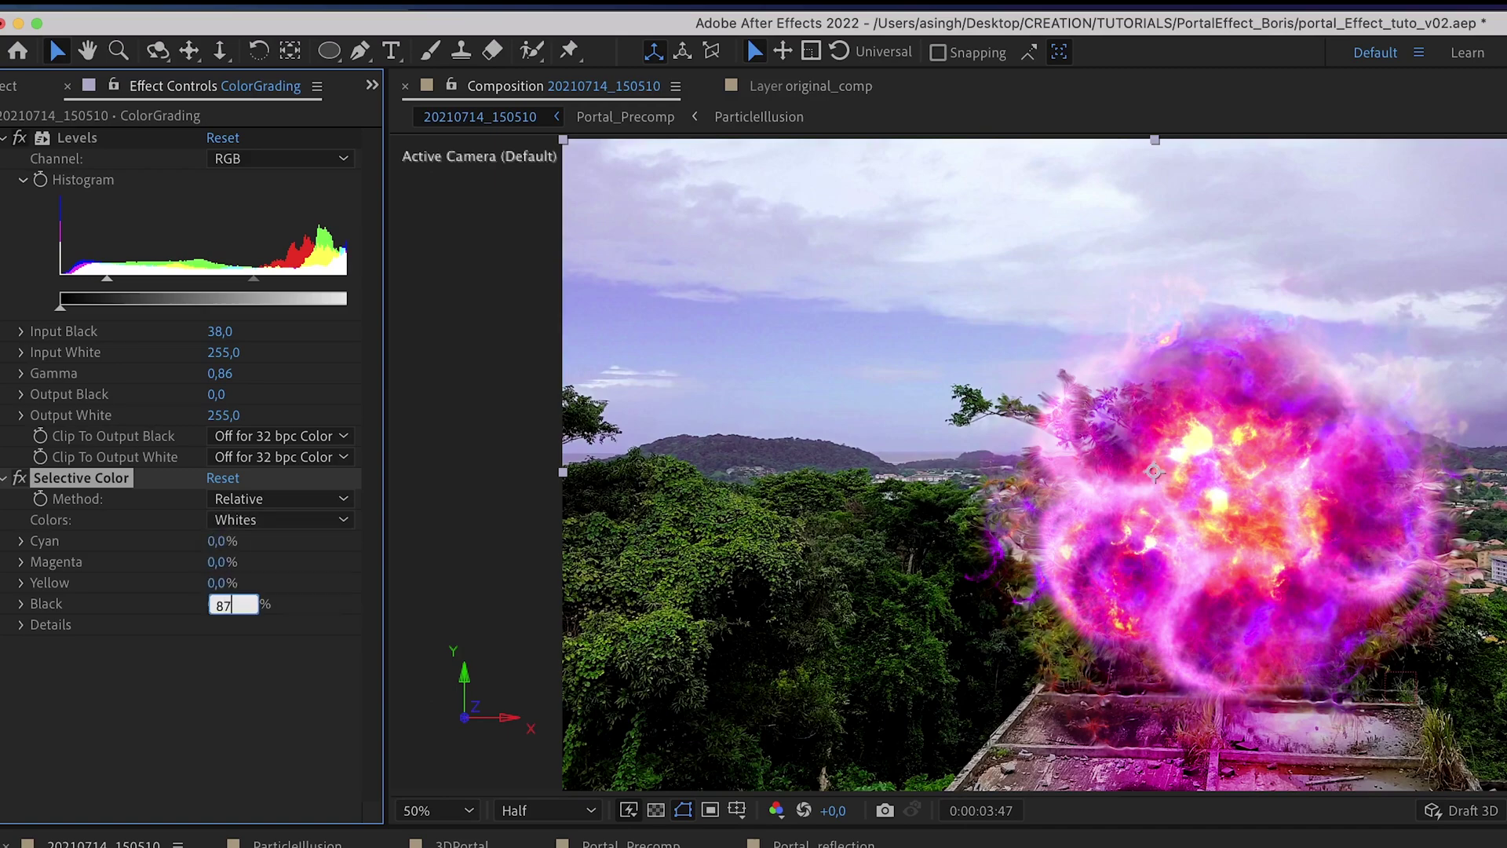
type("87")
key("Return")
Step: Create a black 3840 x 2160 px solid named DarkEdge on top of the layer stack
right_click(187, 609)
mouse_move(208, 620)
left_click(413, 670)
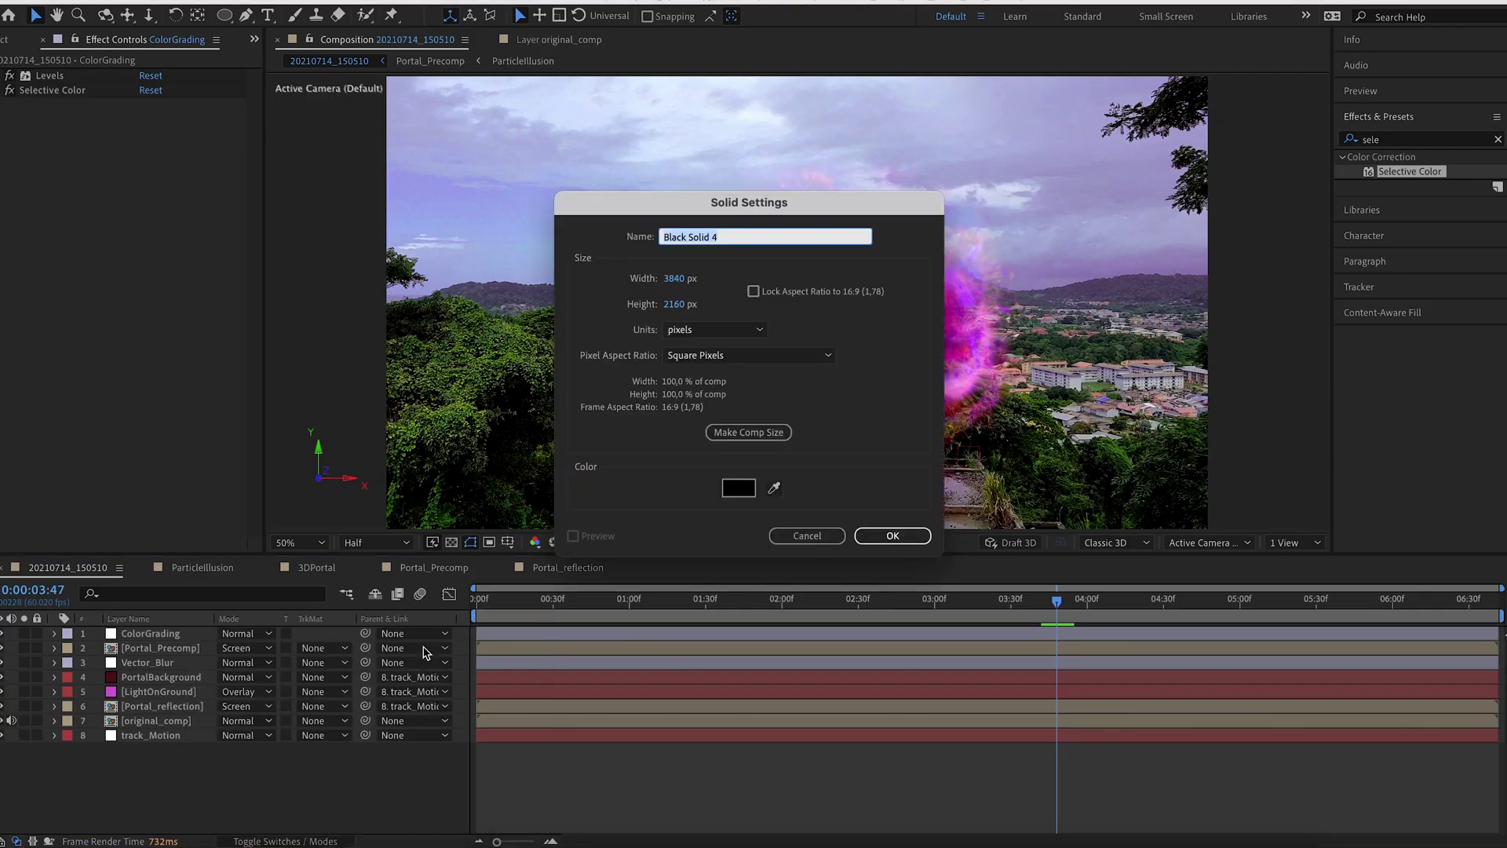
key("Return")
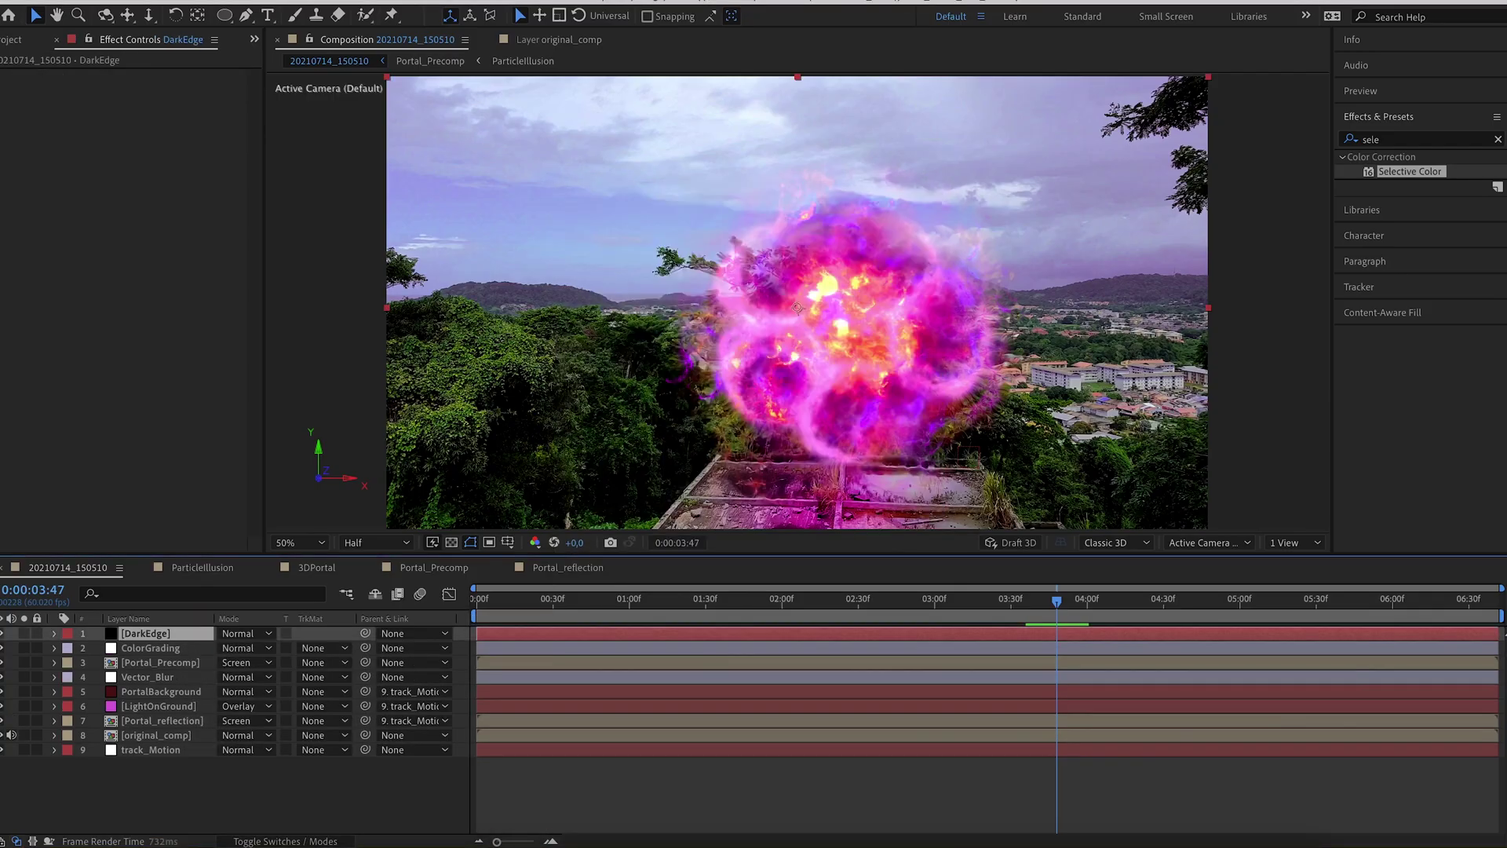
Step: Draw a centred elliptical mask on the DarkEdge solid, extending beyond the edges of the frame
key("q")
left_click_drag(740, 213, 851, 402)
left_click_drag(882, 163, 1251, 48)
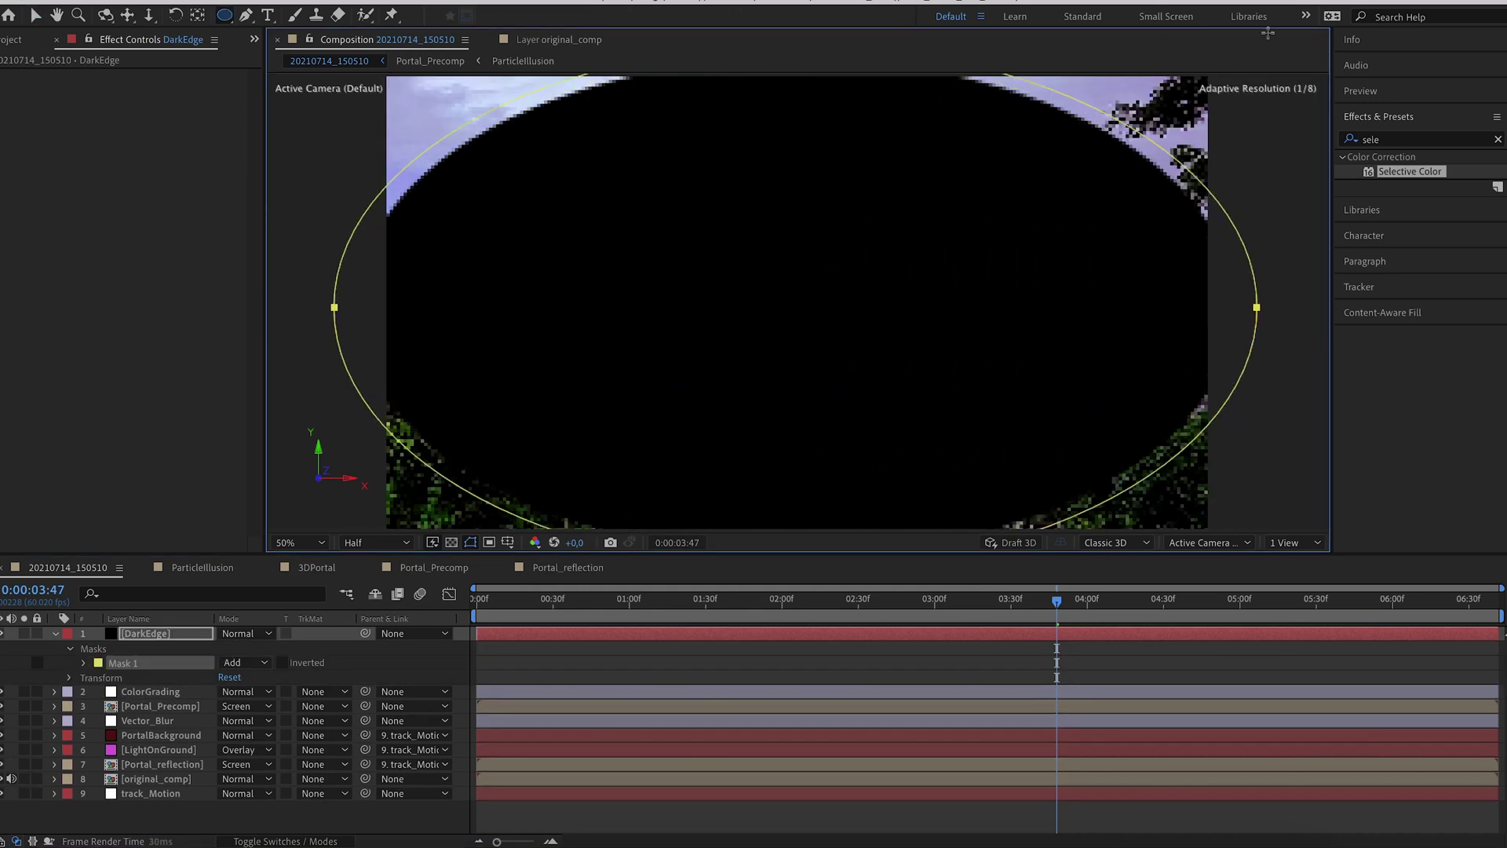
Step: Invert the DarkEdge mask, feather it heavily and increase its expansion to form a soft vignette
left_click(283, 664)
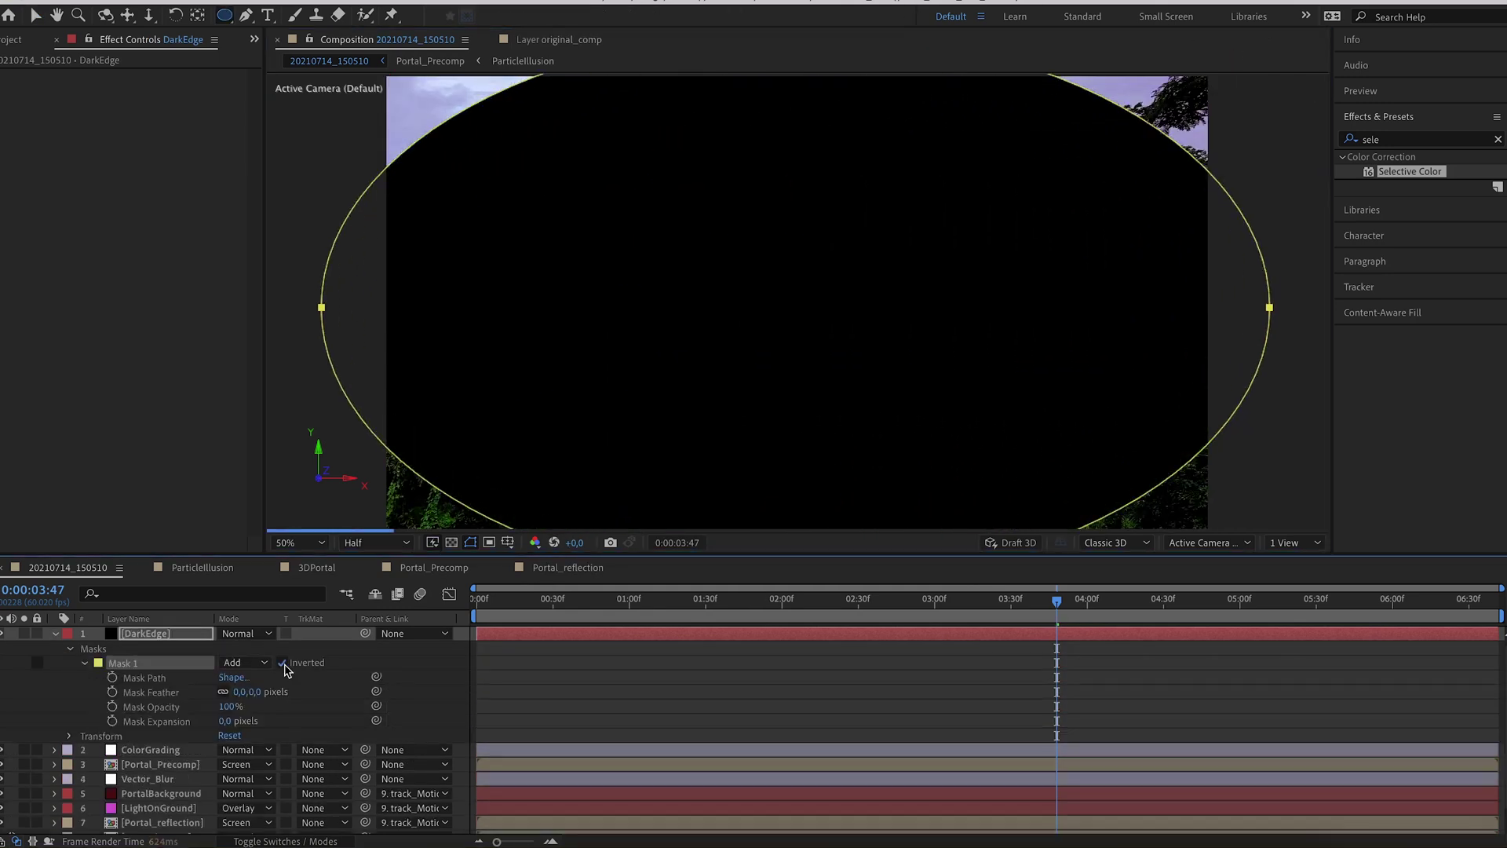
left_click_drag(246, 692, 553, 701)
left_click_drag(226, 721, 430, 740)
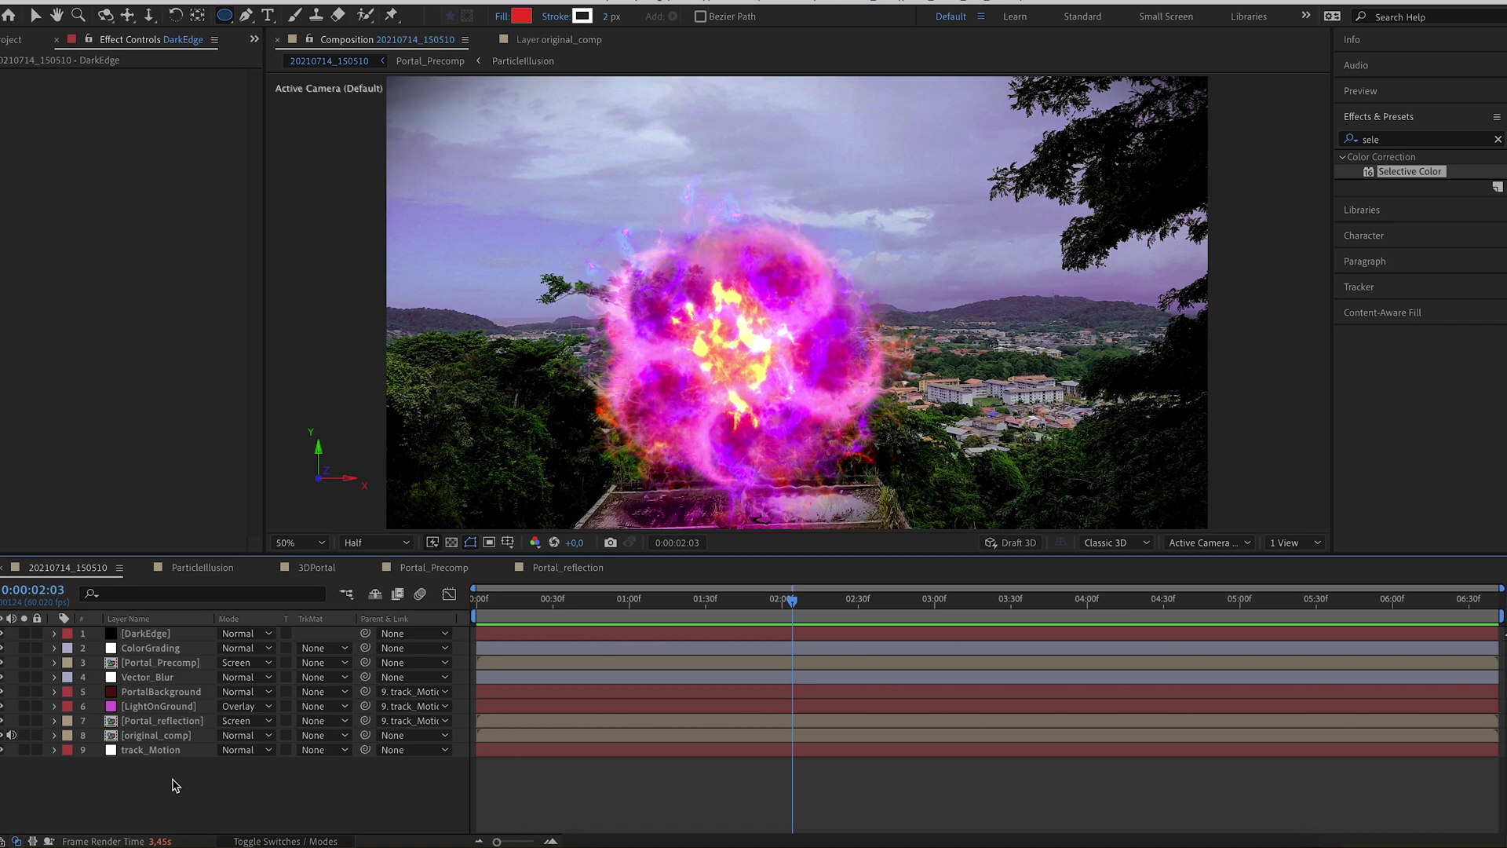
Step: Add another adjustment layer above DarkEdge and apply the Exposure color correction effect to it
key("ctrl+alt+y")
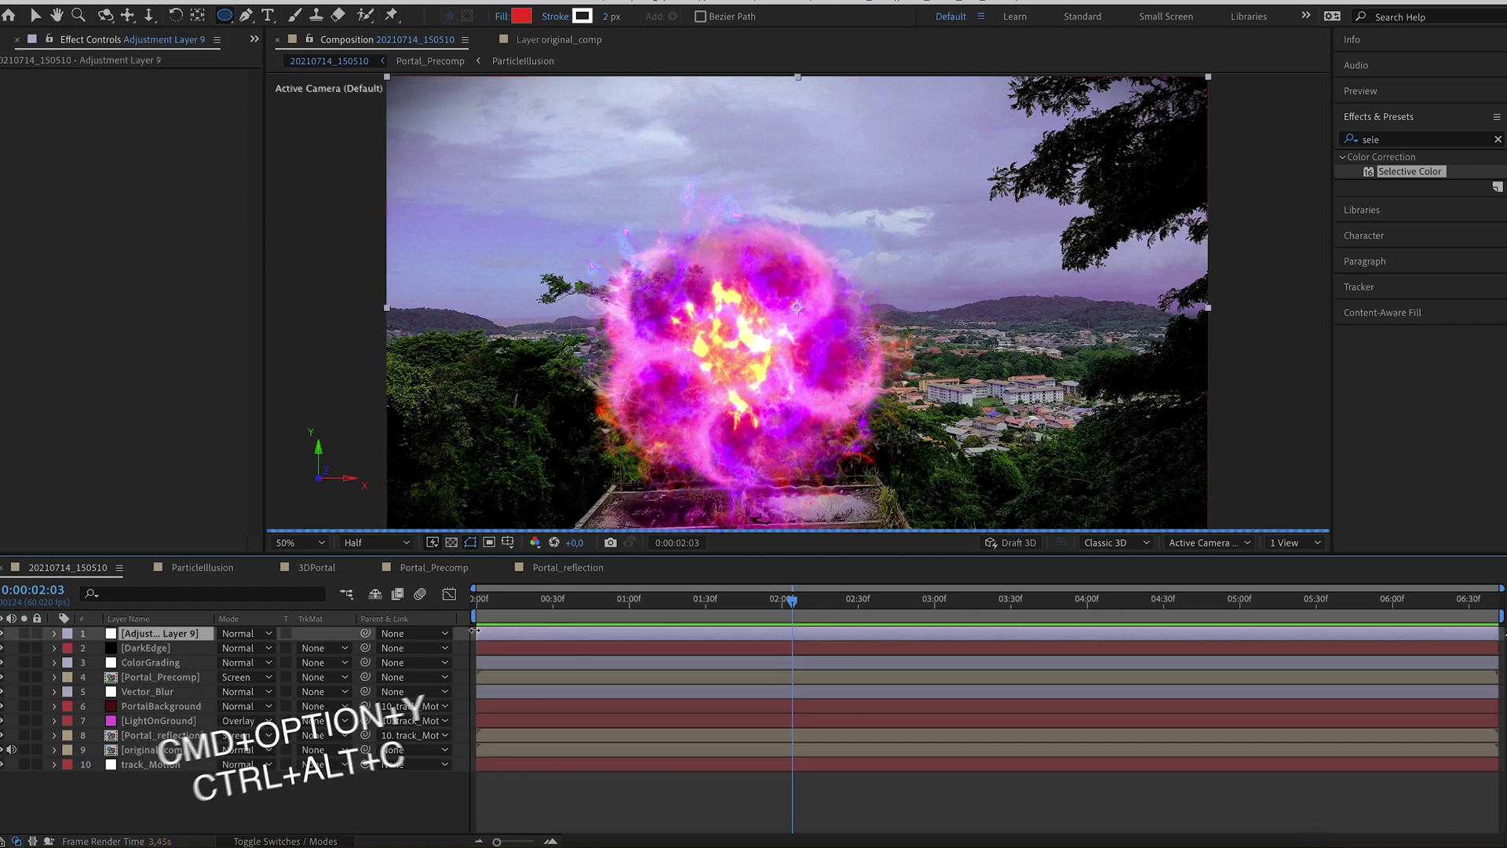
left_click(1413, 139)
type("expos")
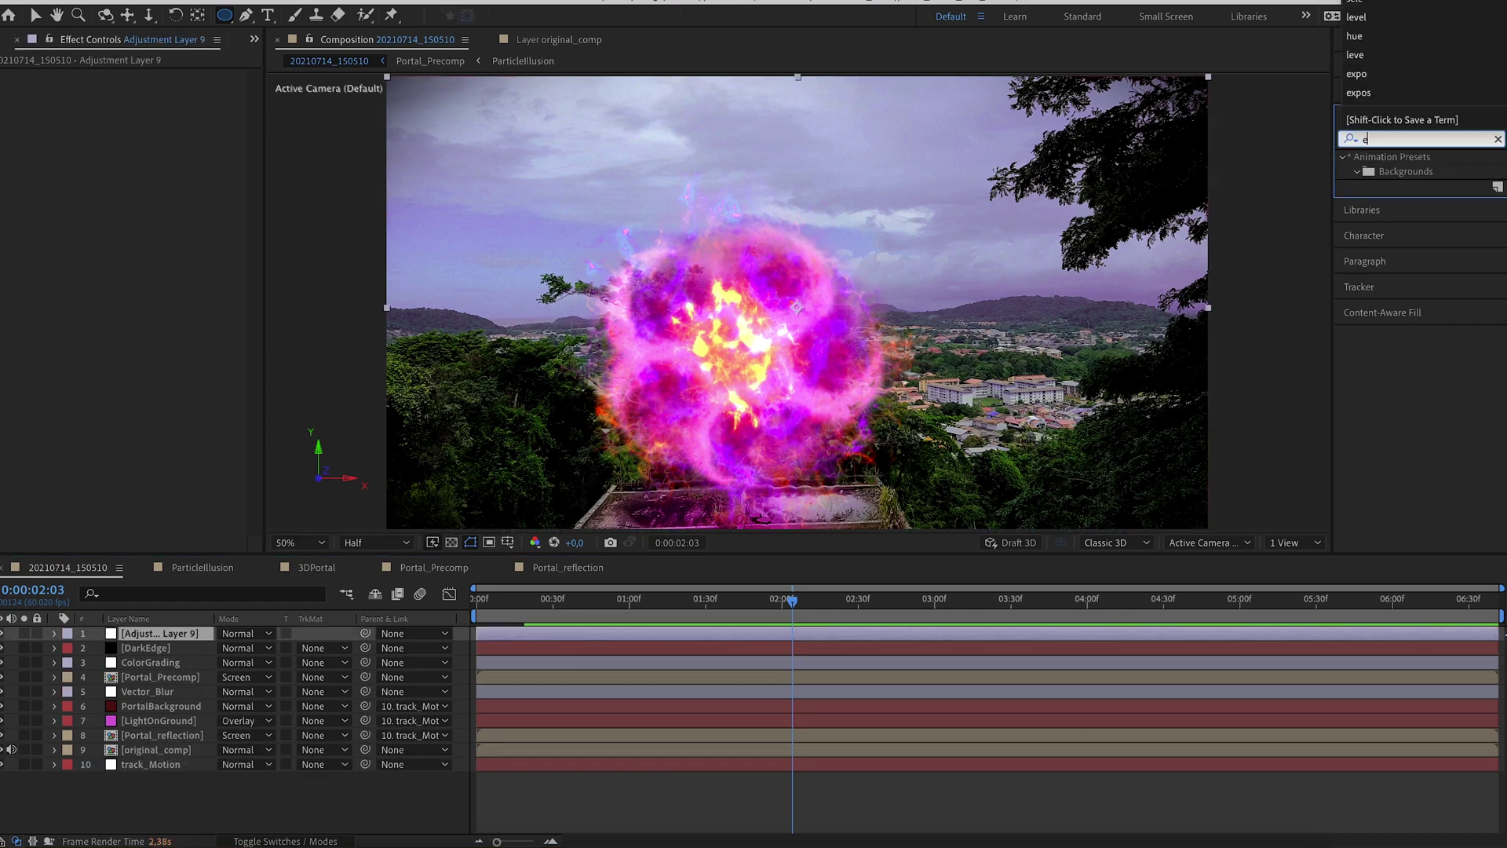
left_click_drag(1406, 318, 841, 539)
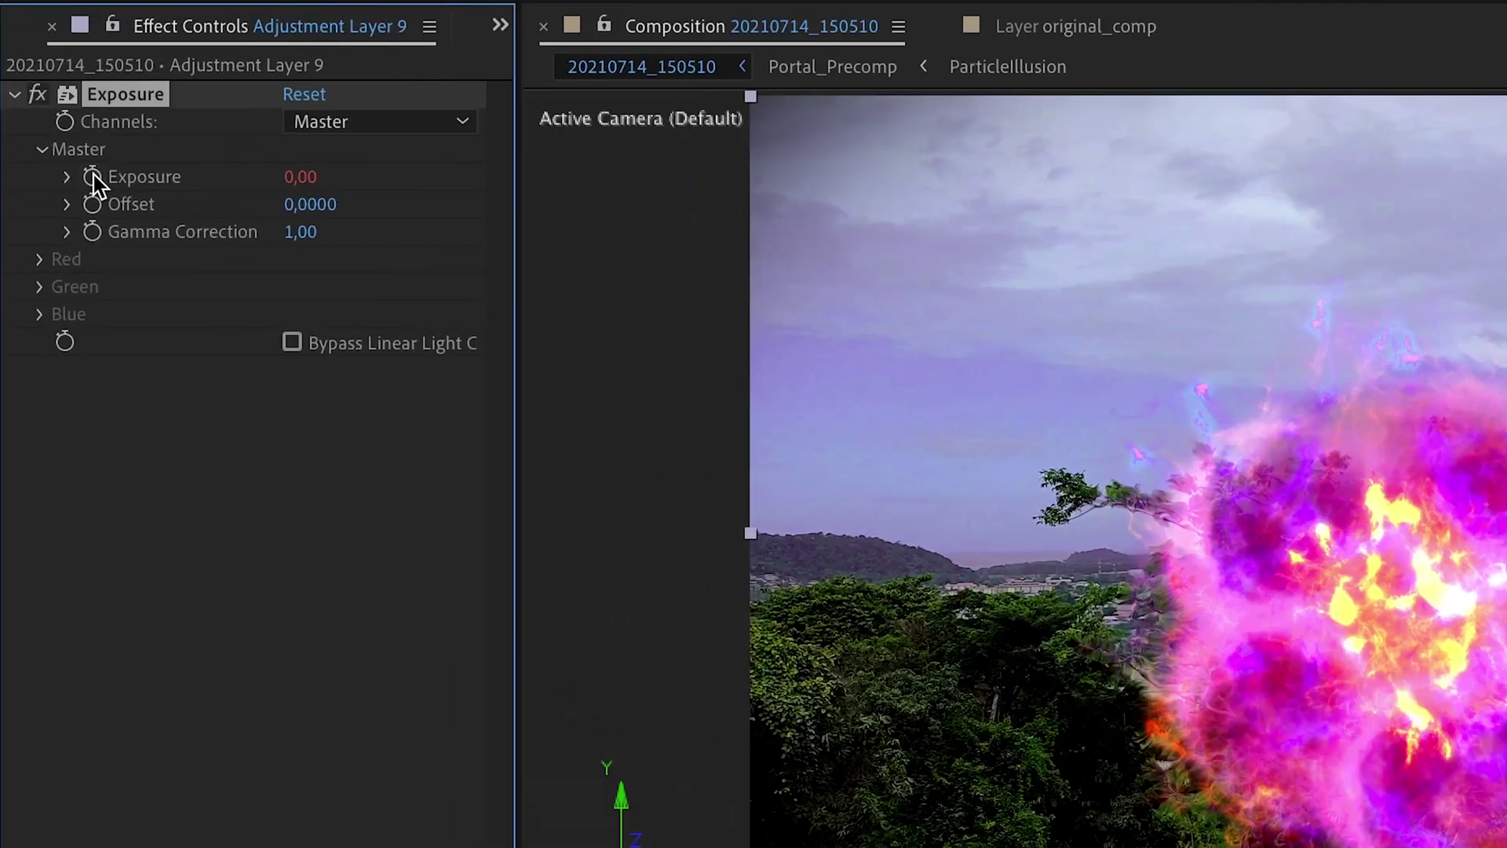
Step: Add the expression wiggle(10,0.3) to the Exposure effect's master Exposure property
left_click(92, 179, "alt")
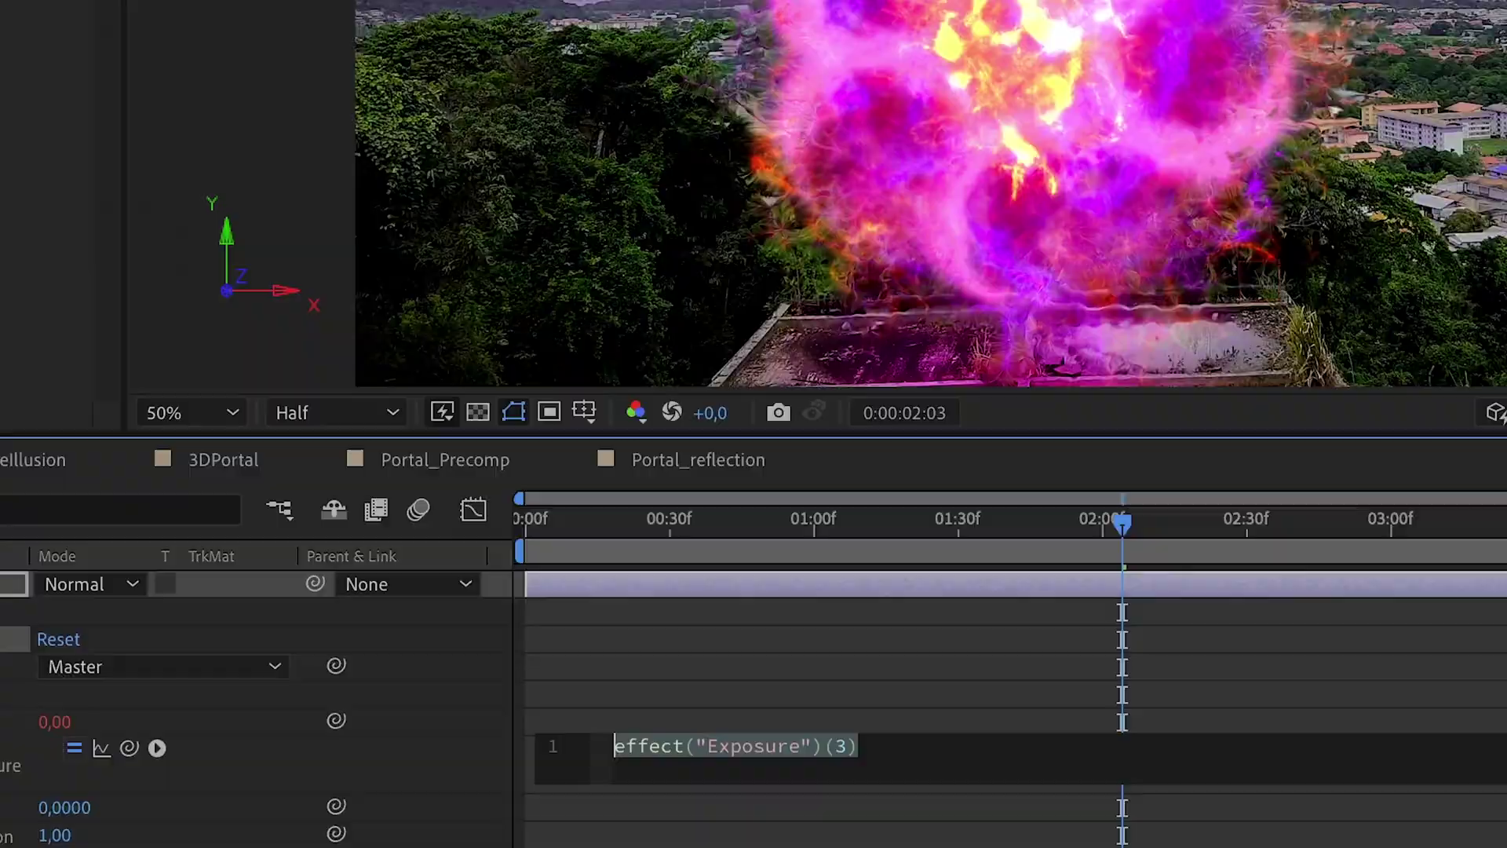
type("wiggle")
key("Return")
type("10,0.3")
left_click(612, 384)
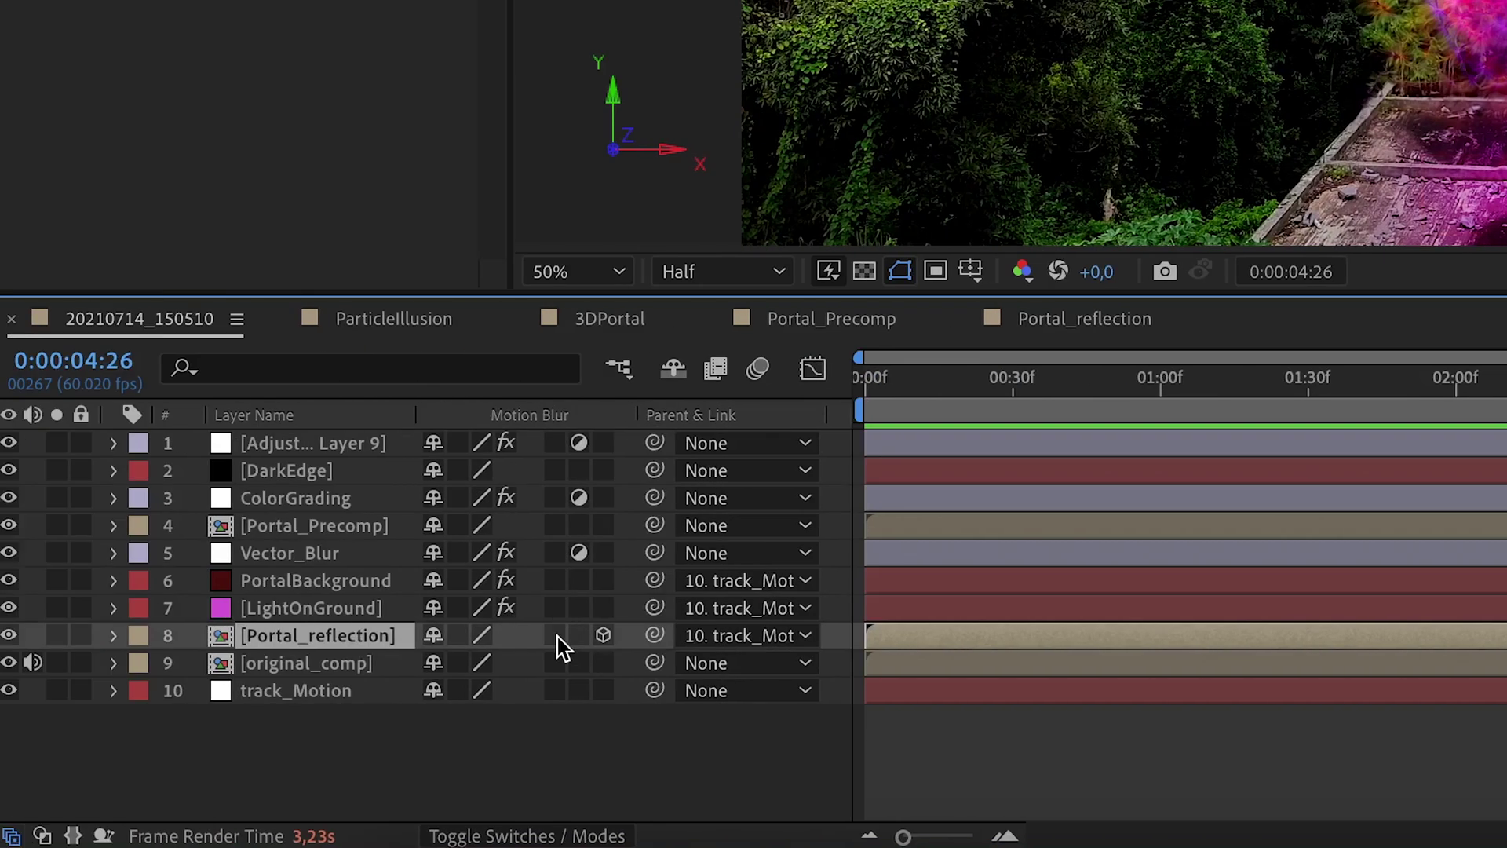
Step: Enable motion blur on Portal_Precomp, Vector_Blur, PortalBackground and Portal_reflection, and on the 3DPortal and ParticleIllusion layers inside Portal_Precomp
left_click_drag(556, 636, 554, 561)
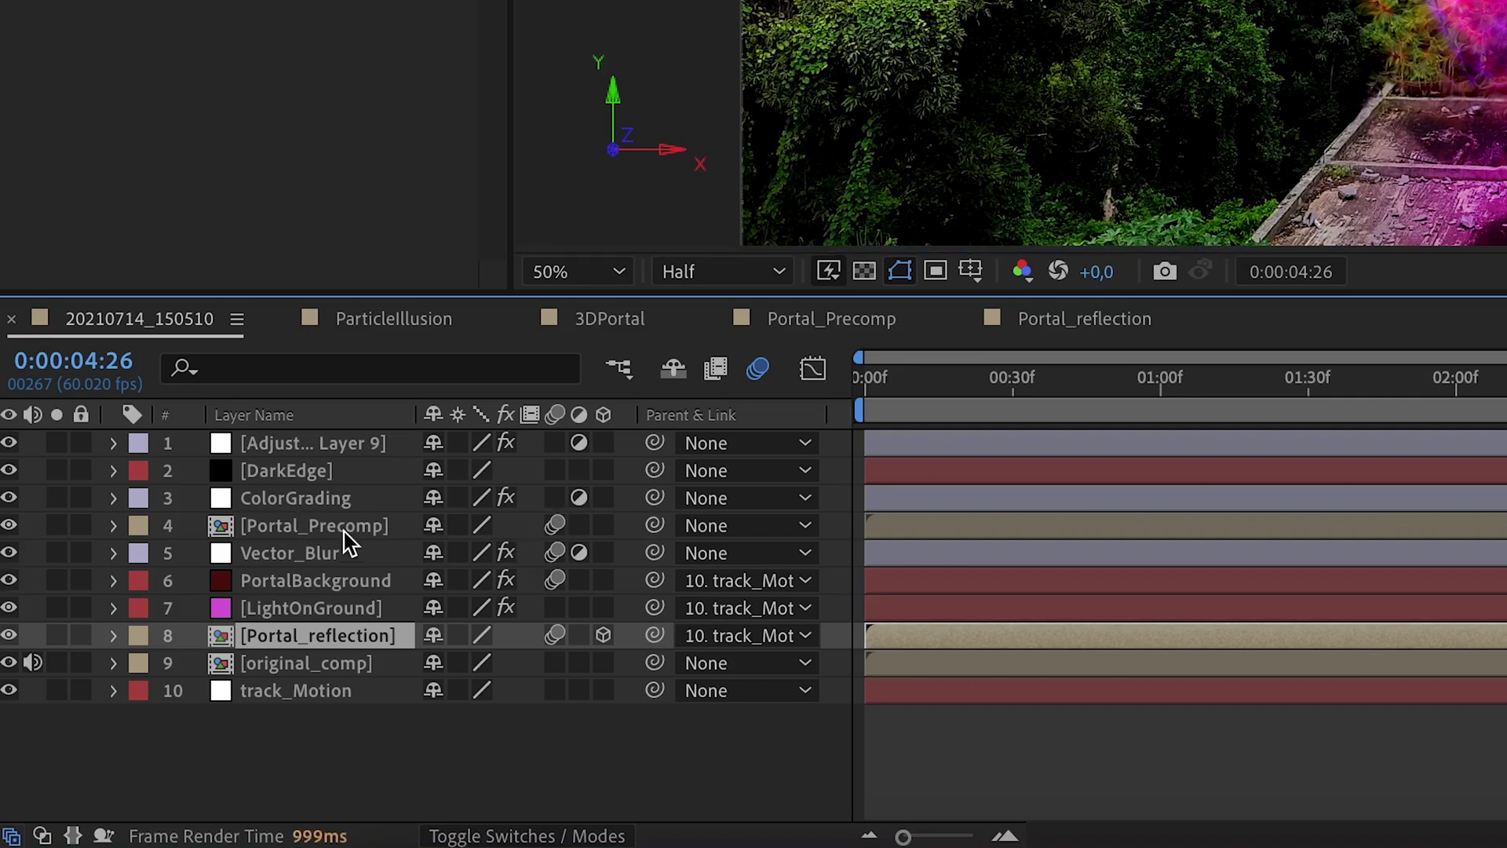
double_click(330, 525)
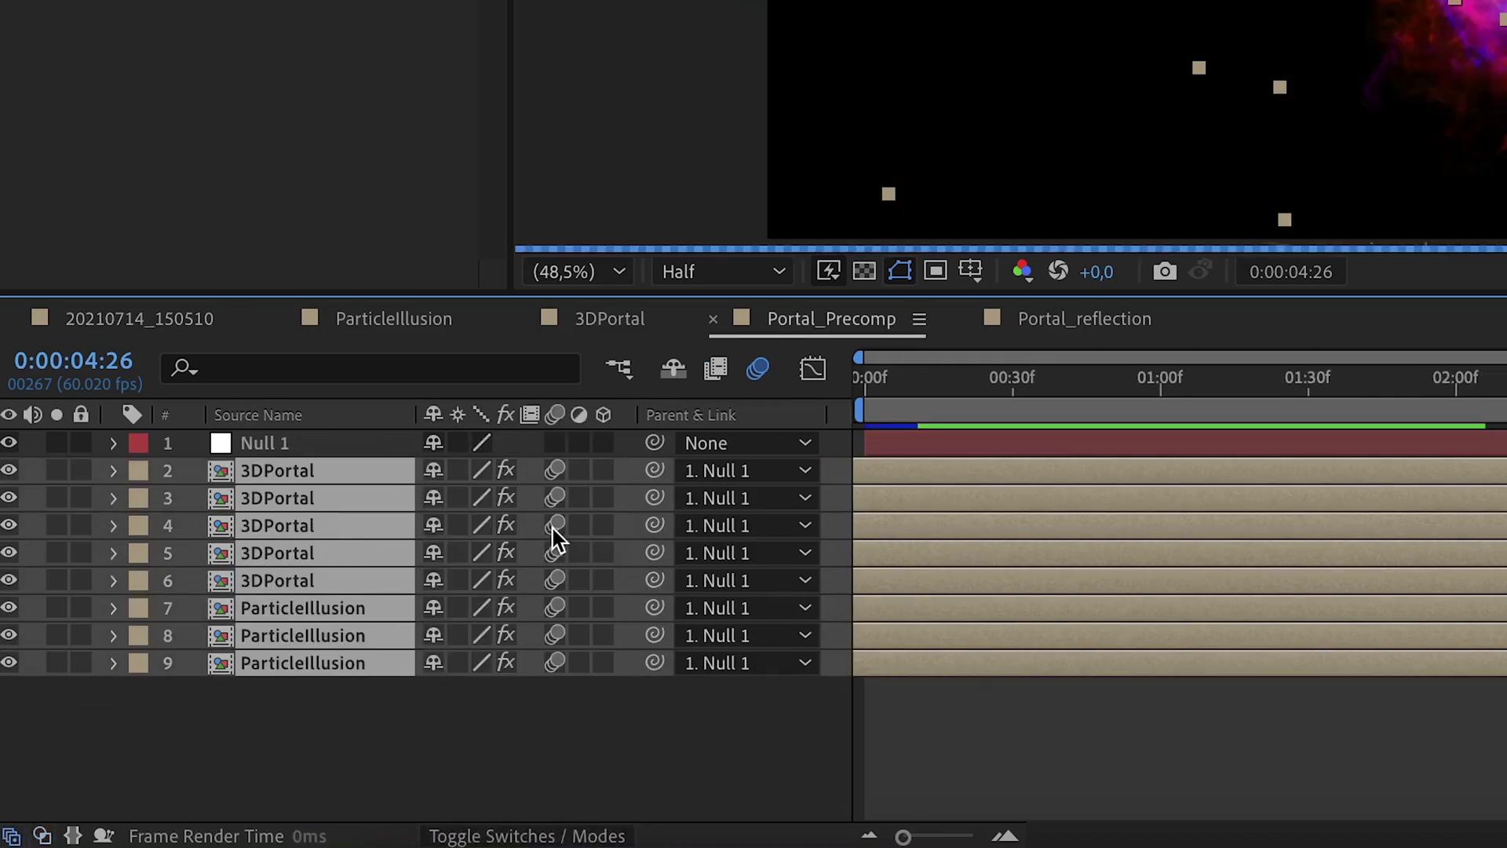
Step: Return to the first frame of the main 20210714_150510 composition and save the project
left_click(214, 317)
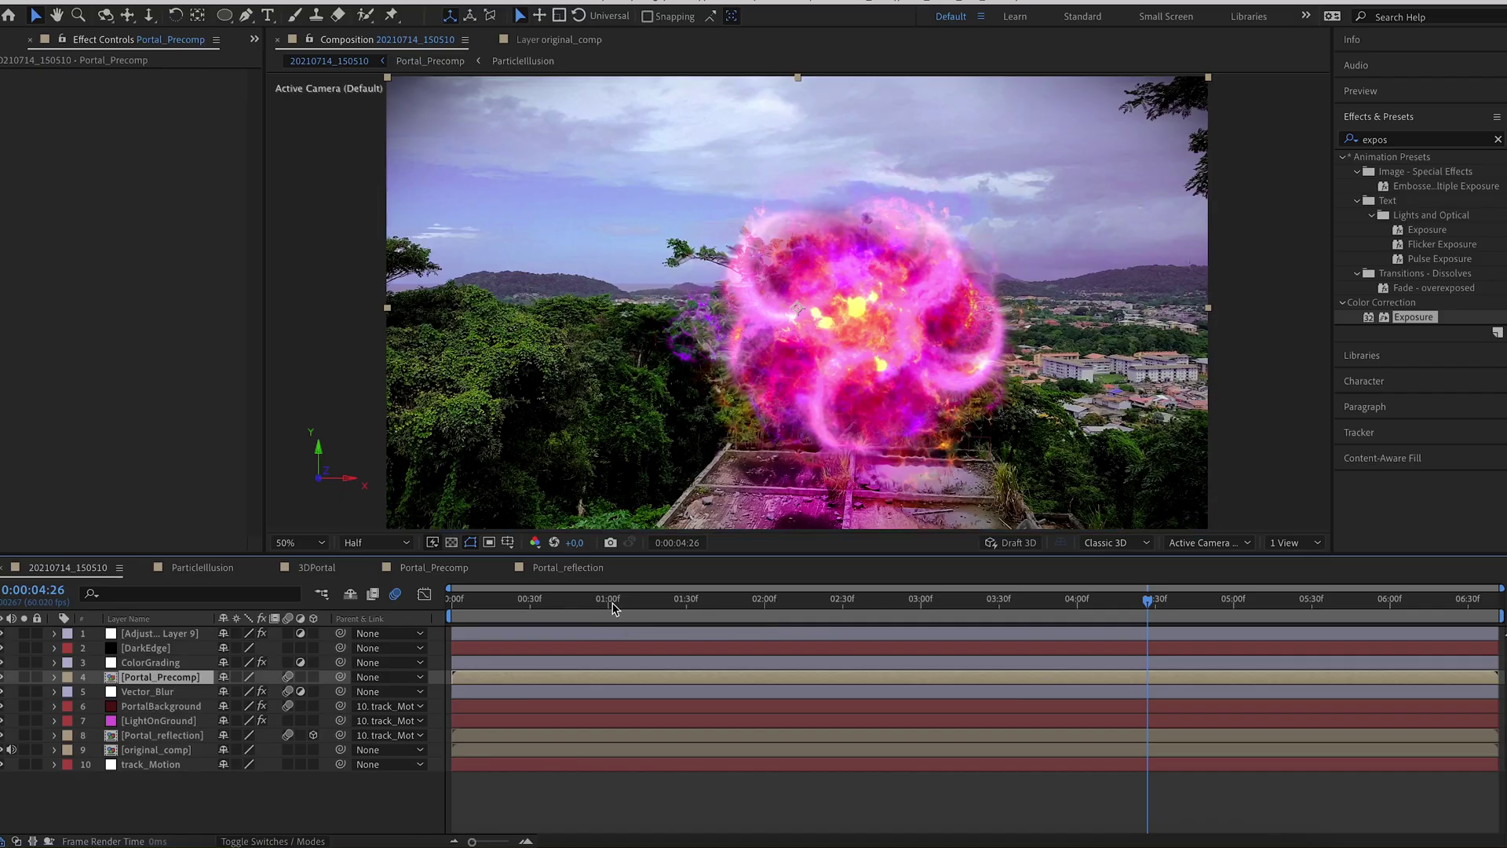
key("Home")
key("ctrl+s")
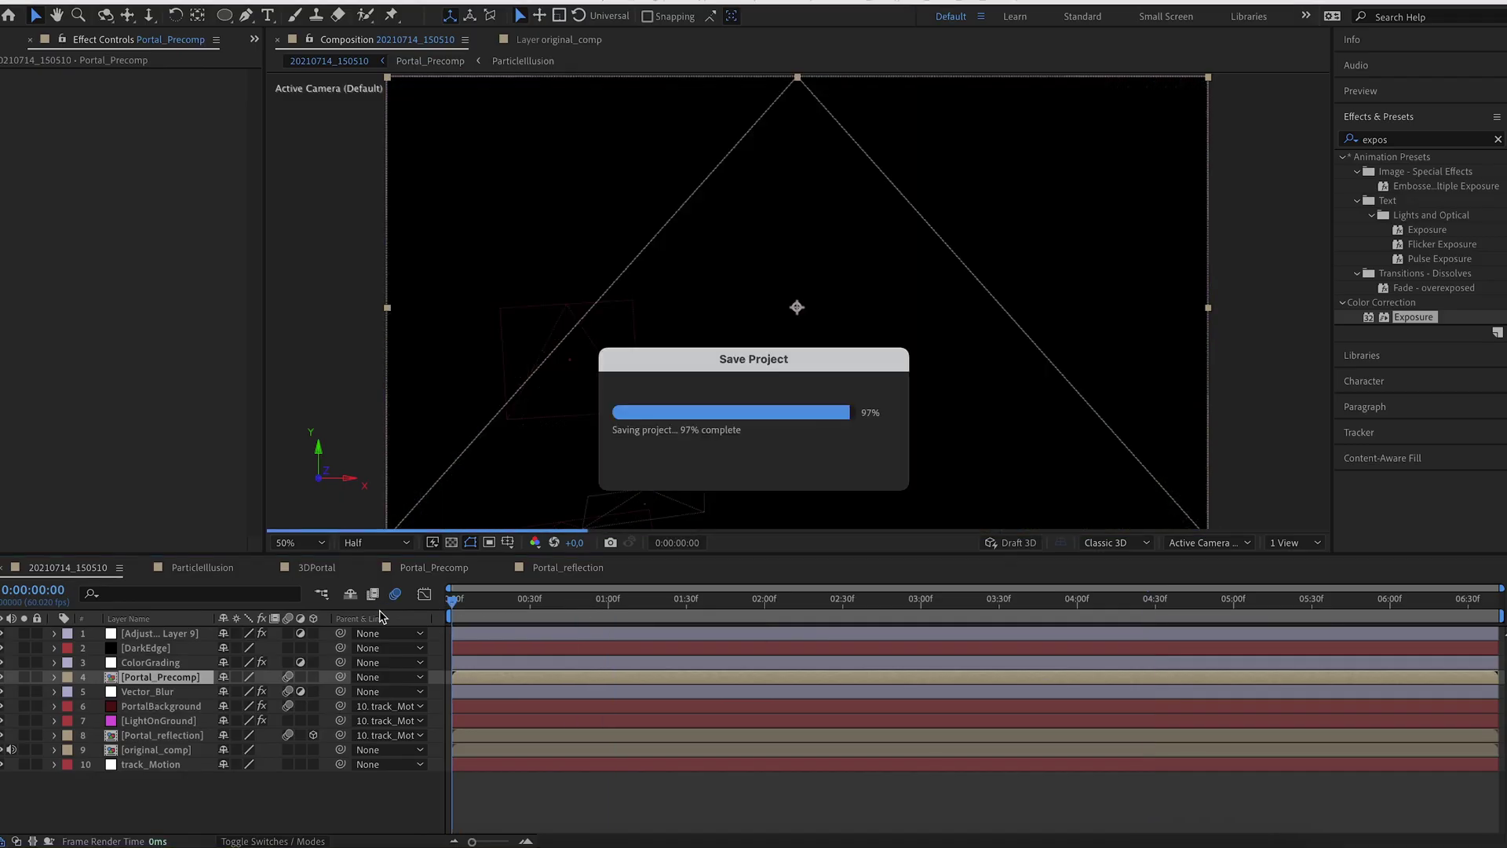